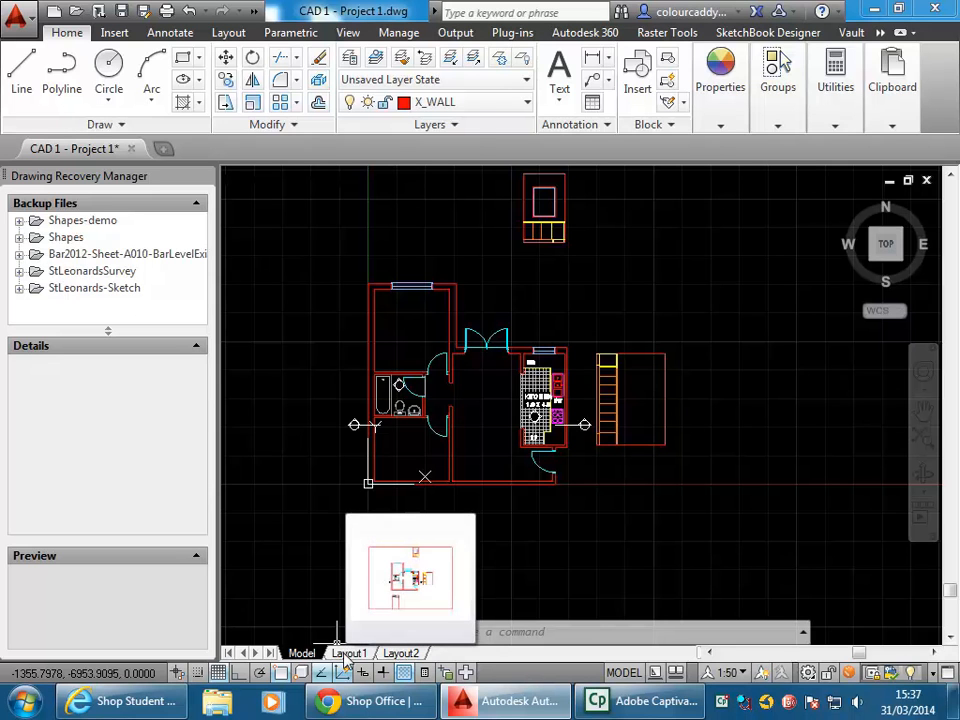
Step: Switch from model space to the Layout1 paper space sheet
{"action": "left_click", "coordinate": [349, 653]}
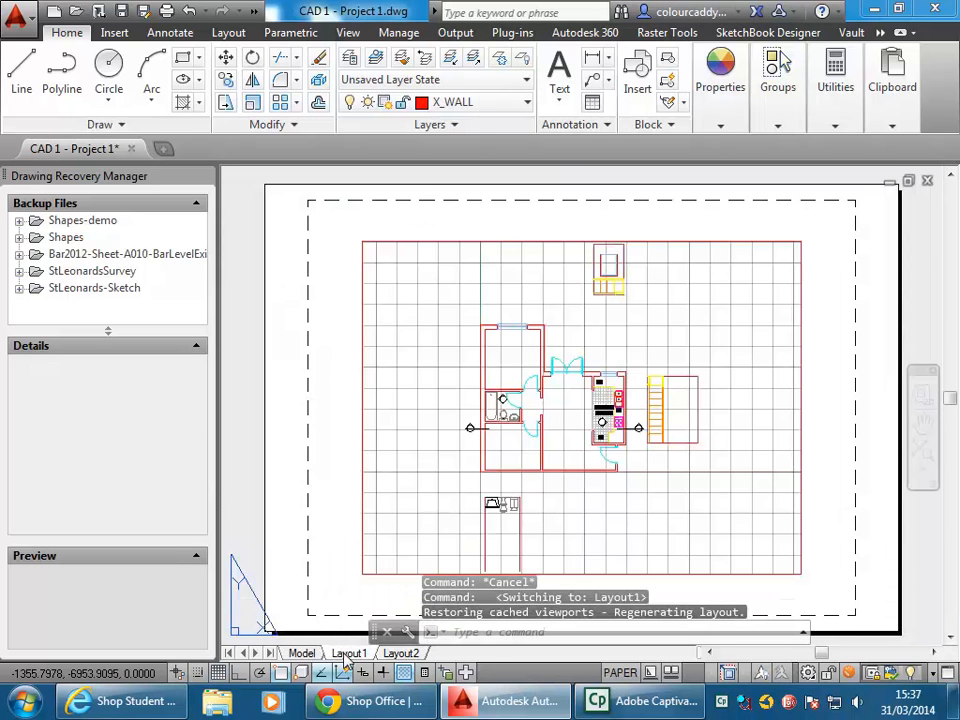
{"action": "left_click", "coordinate": [301, 653]}
{"action": "left_click", "coordinate": [349, 653]}
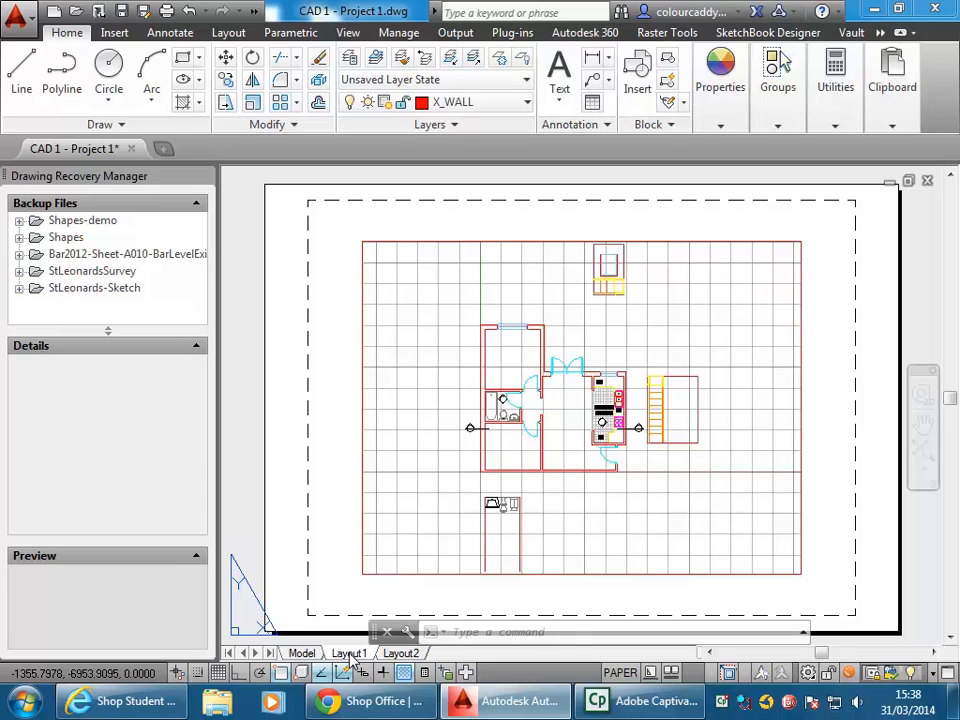
Step: Examine Layout1's page setup details in the Page Setup Manager, leaving the setup unmodified
{"action": "right_click", "coordinate": [353, 656]}
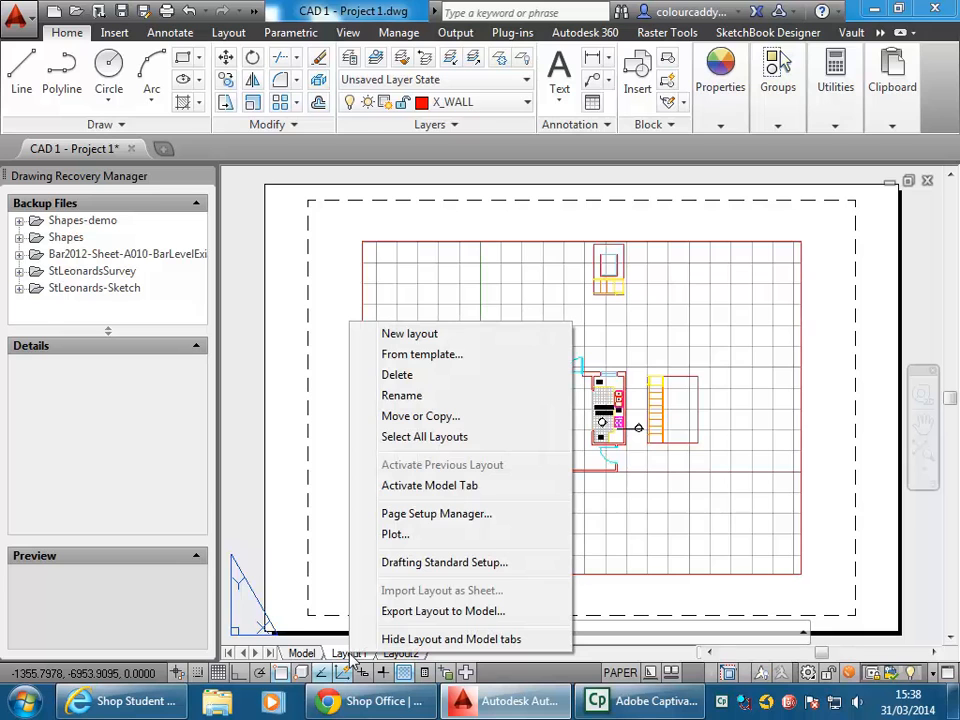
{"action": "left_click", "coordinate": [440, 514]}
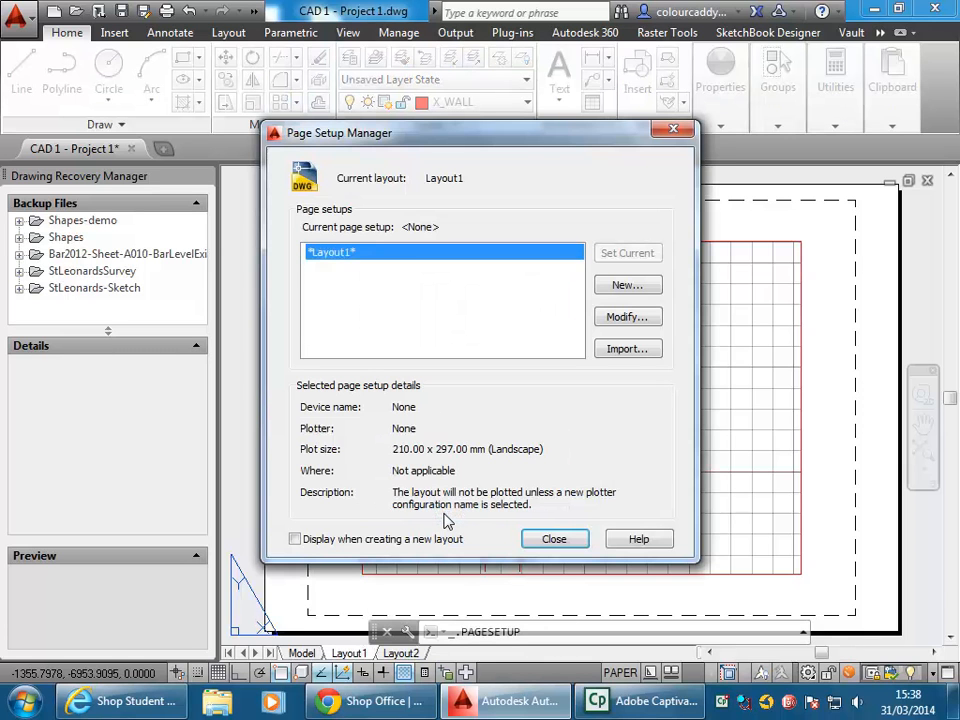
{"action": "left_click", "coordinate": [554, 539]}
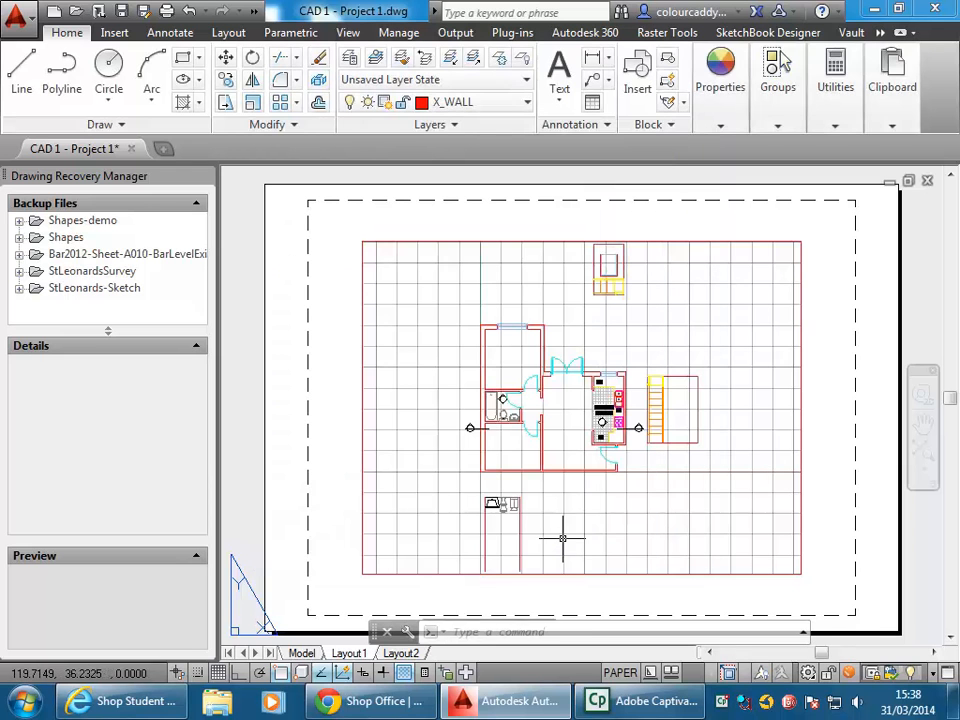
{"action": "left_click", "coordinate": [16, 16]}
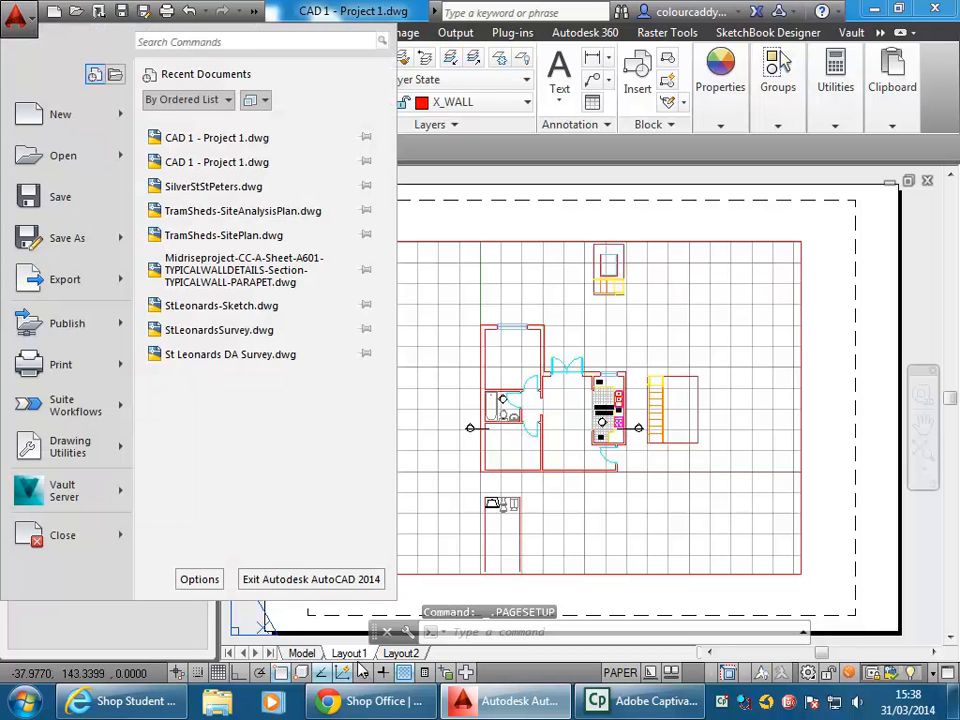
{"action": "mouse_move", "coordinate": [90, 320]}
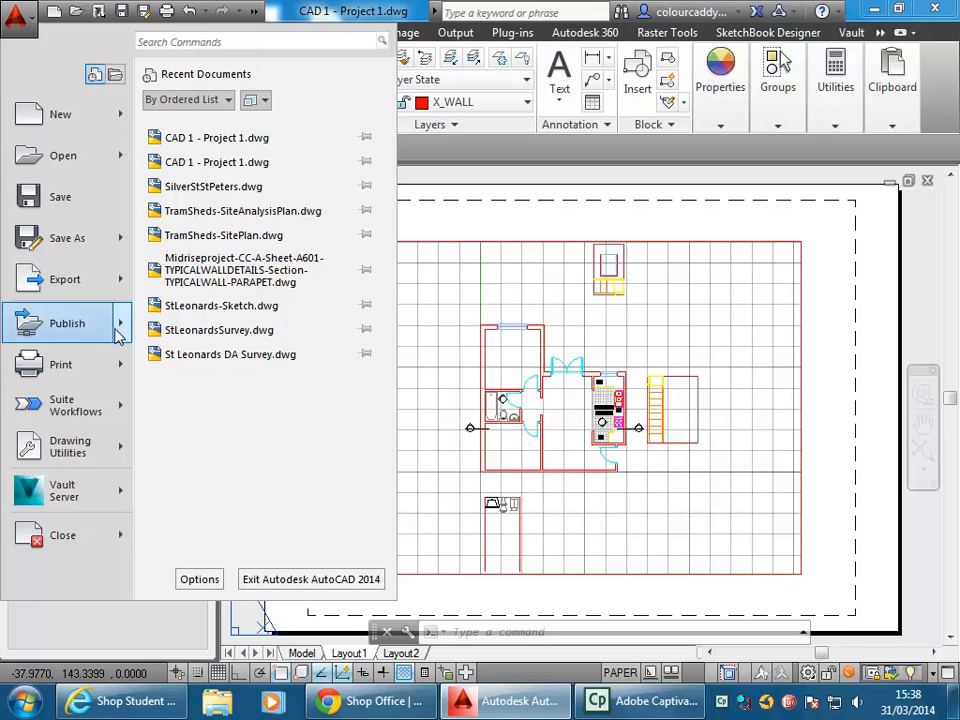
{"action": "mouse_move", "coordinate": [125, 373]}
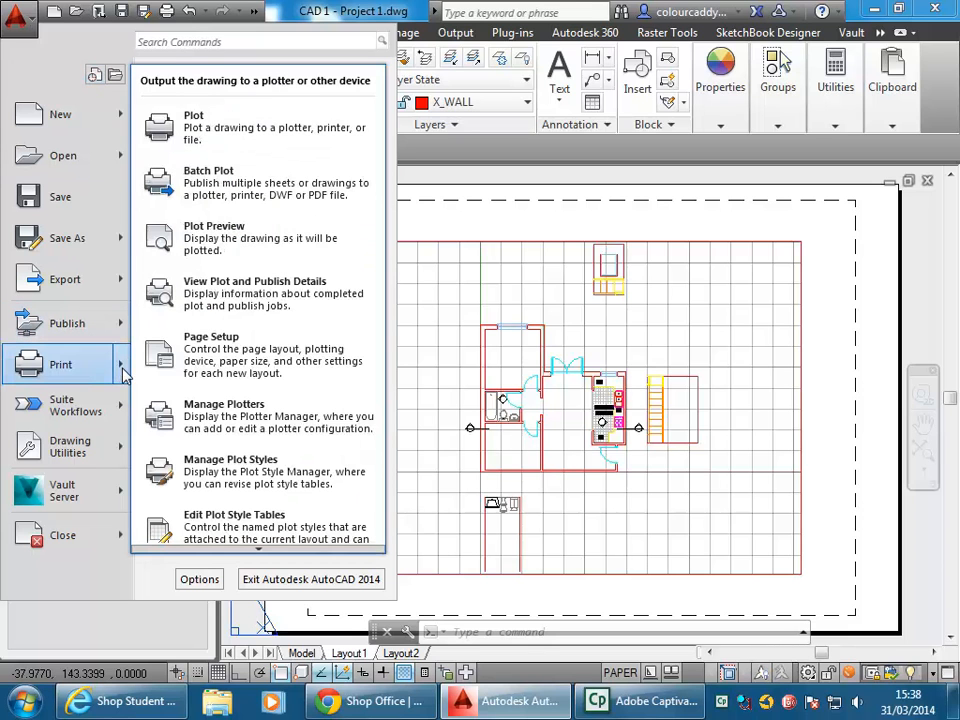
{"action": "left_click", "coordinate": [222, 362]}
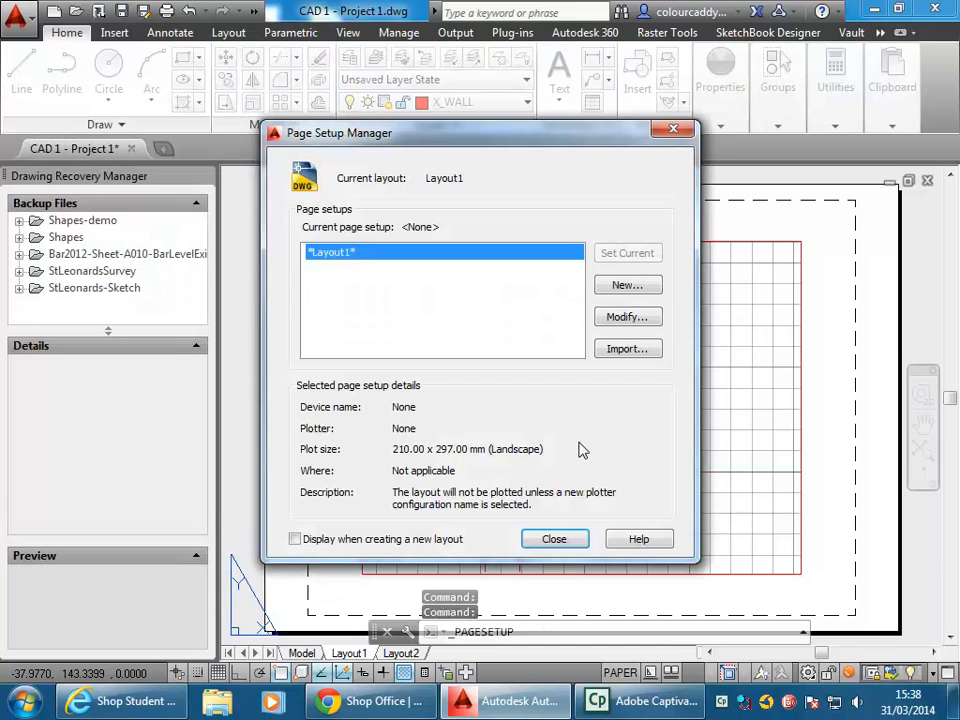
{"action": "left_click", "coordinate": [554, 539]}
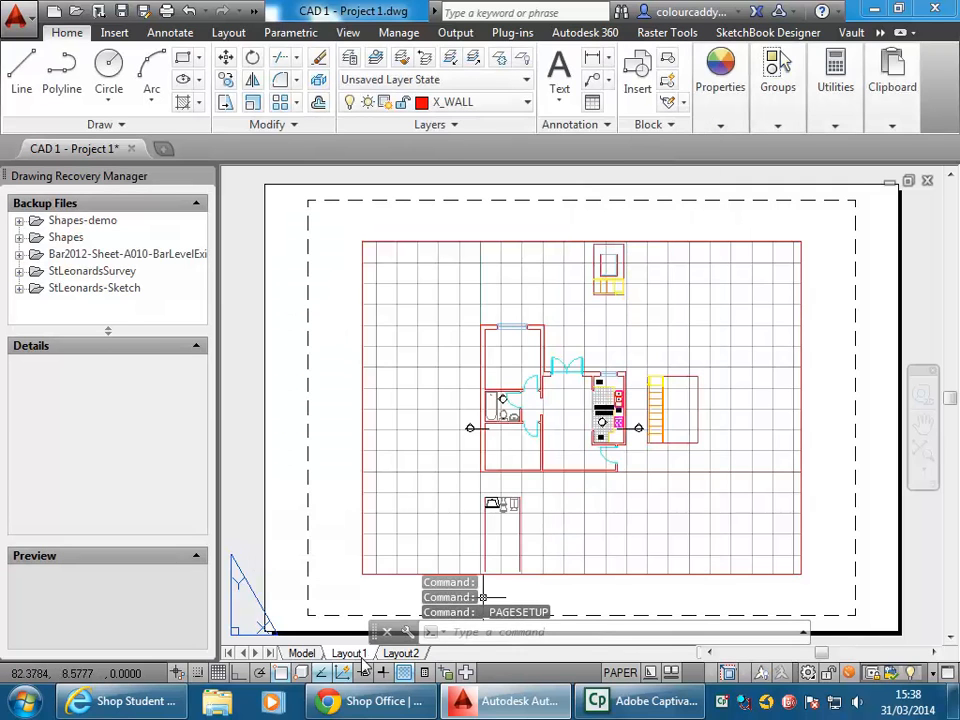
Step: Modify Layout1's page setup to use Adobe PDF as the printer/plotter
{"action": "right_click", "coordinate": [362, 660]}
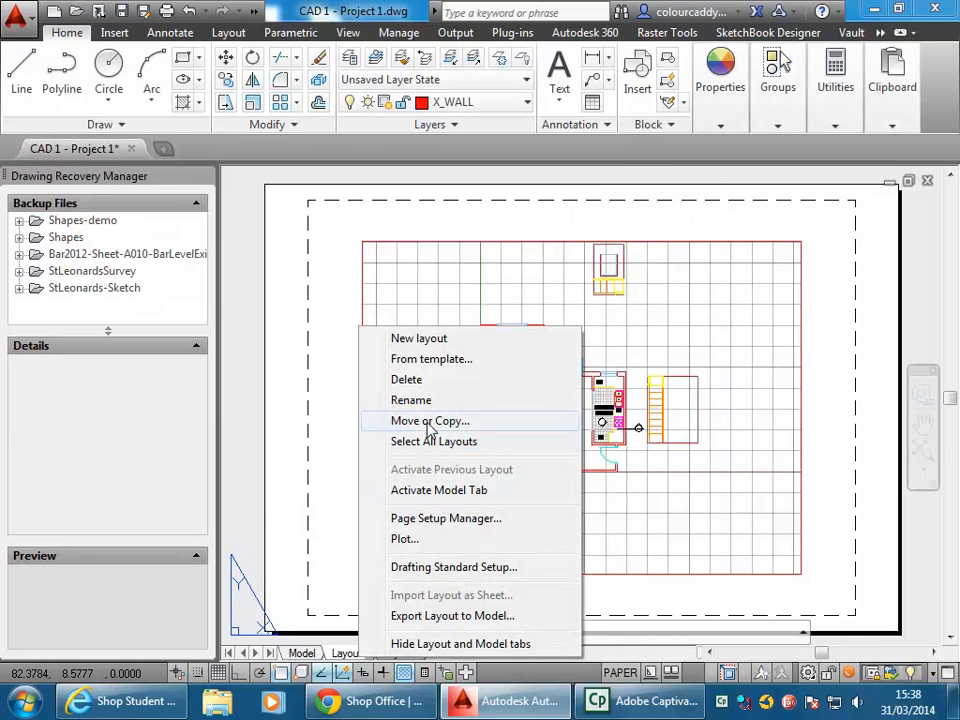
{"action": "left_click", "coordinate": [455, 520]}
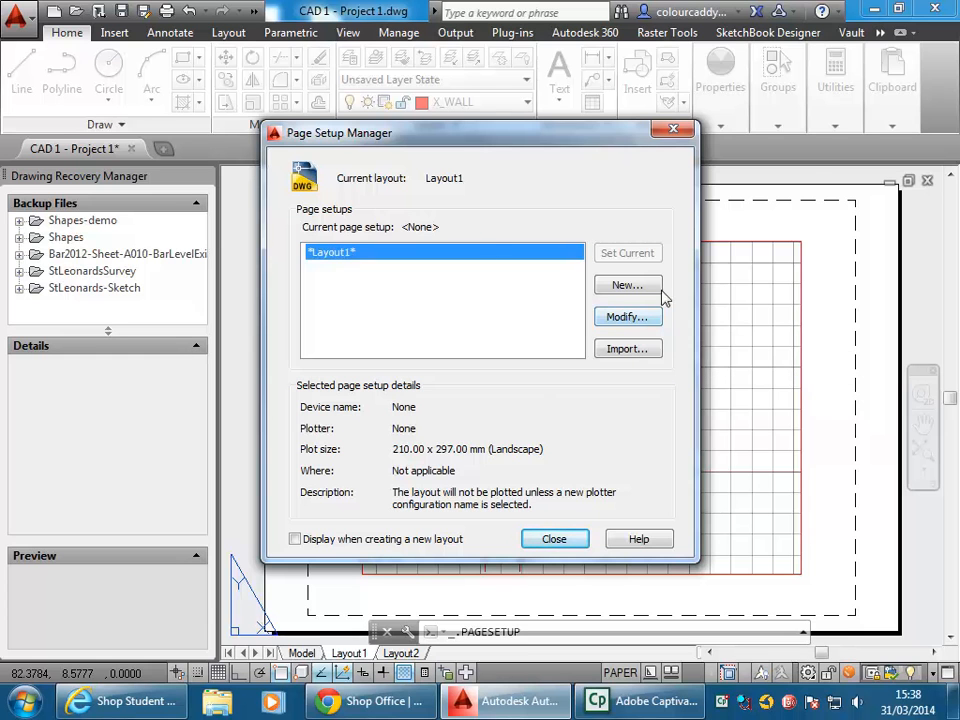
{"action": "left_click", "coordinate": [643, 322]}
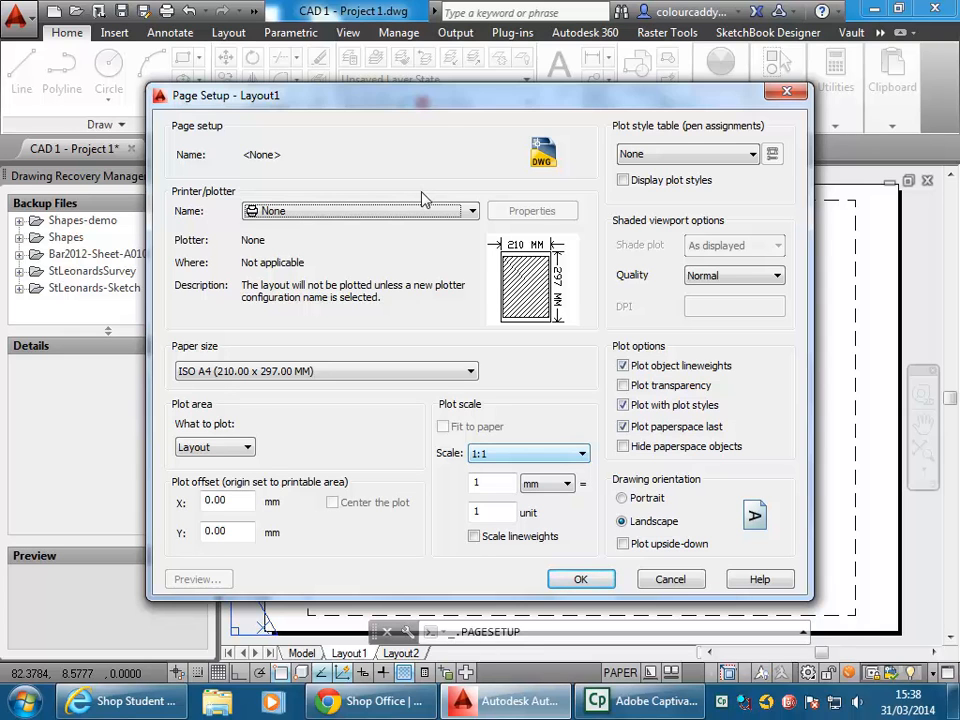
{"action": "left_click", "coordinate": [462, 212]}
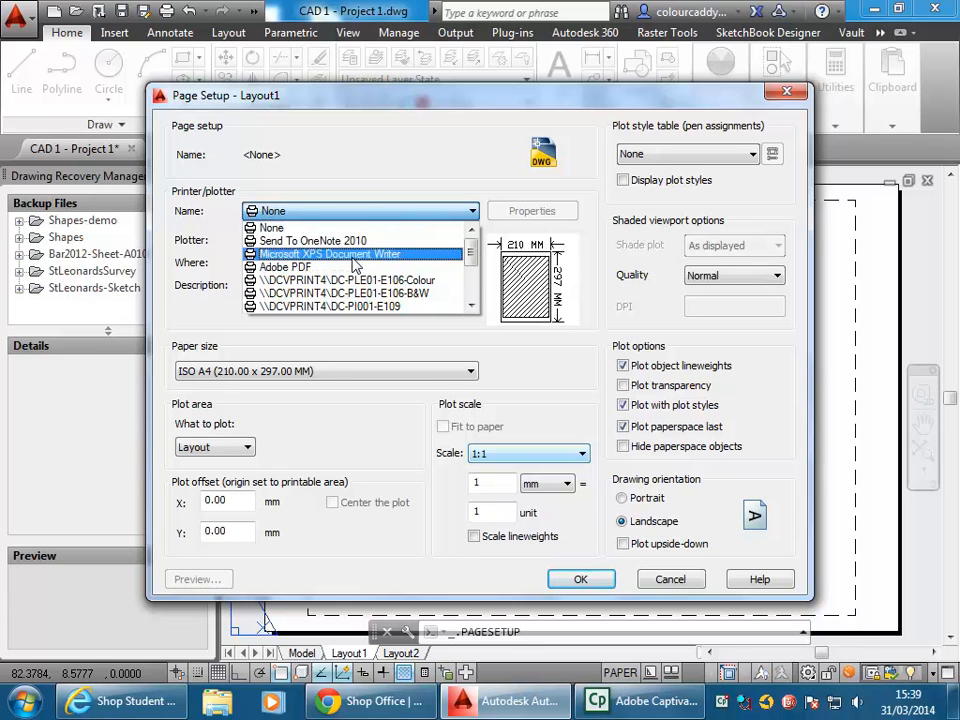
{"action": "left_click", "coordinate": [339, 276]}
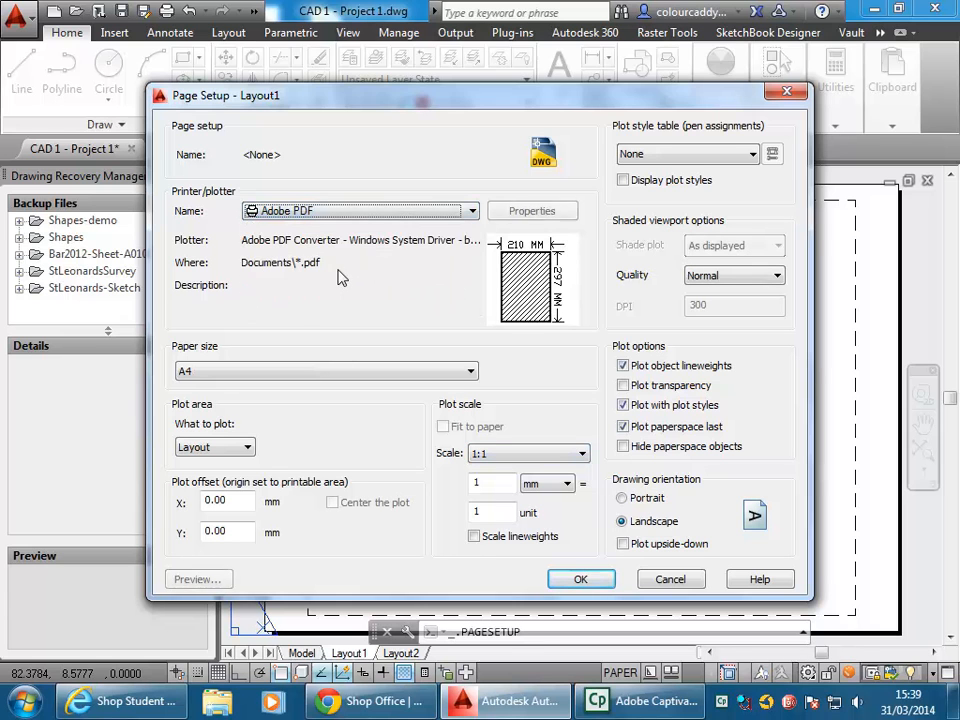
Step: Review the other available printers and plotters, including DWG To PDF.pc3, and keep Adobe PDF selected
{"action": "left_click", "coordinate": [350, 212]}
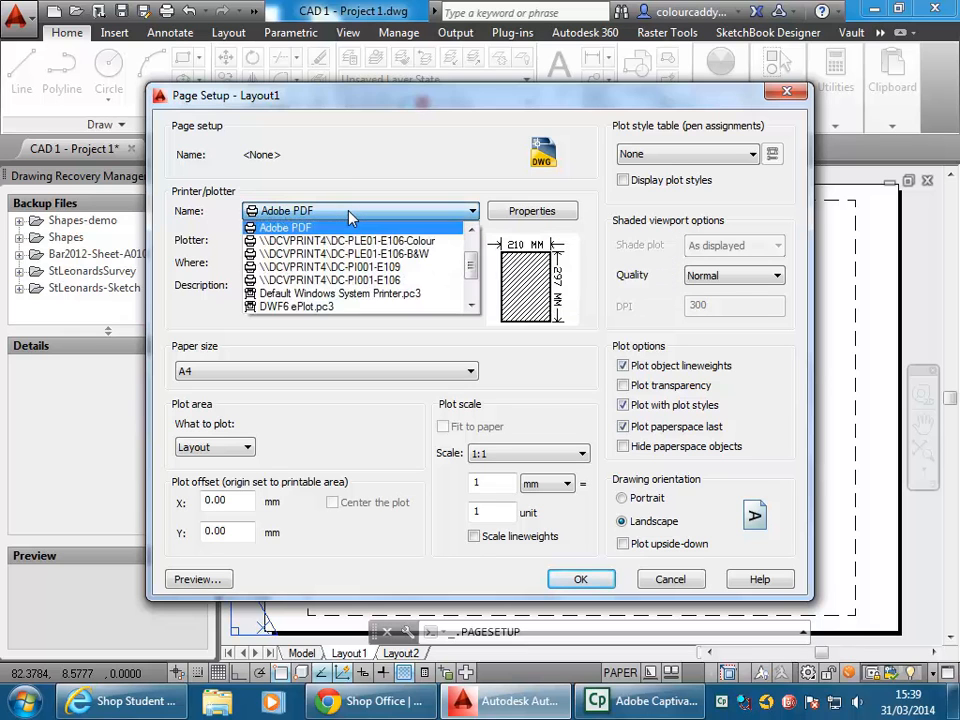
{"action": "left_click", "coordinate": [398, 212]}
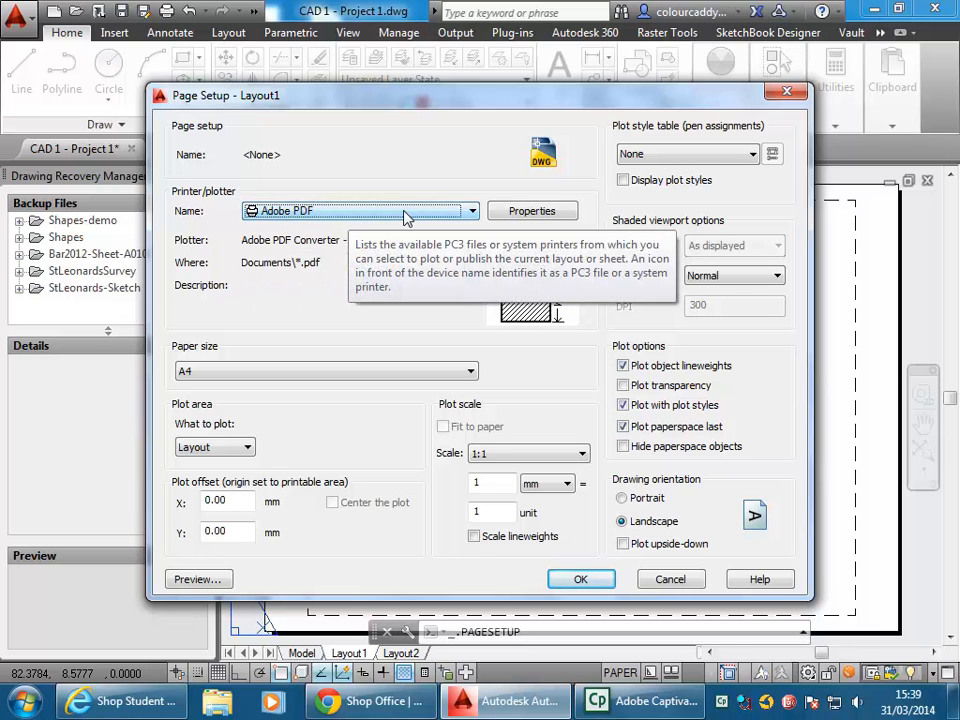
{"action": "left_click", "coordinate": [387, 213]}
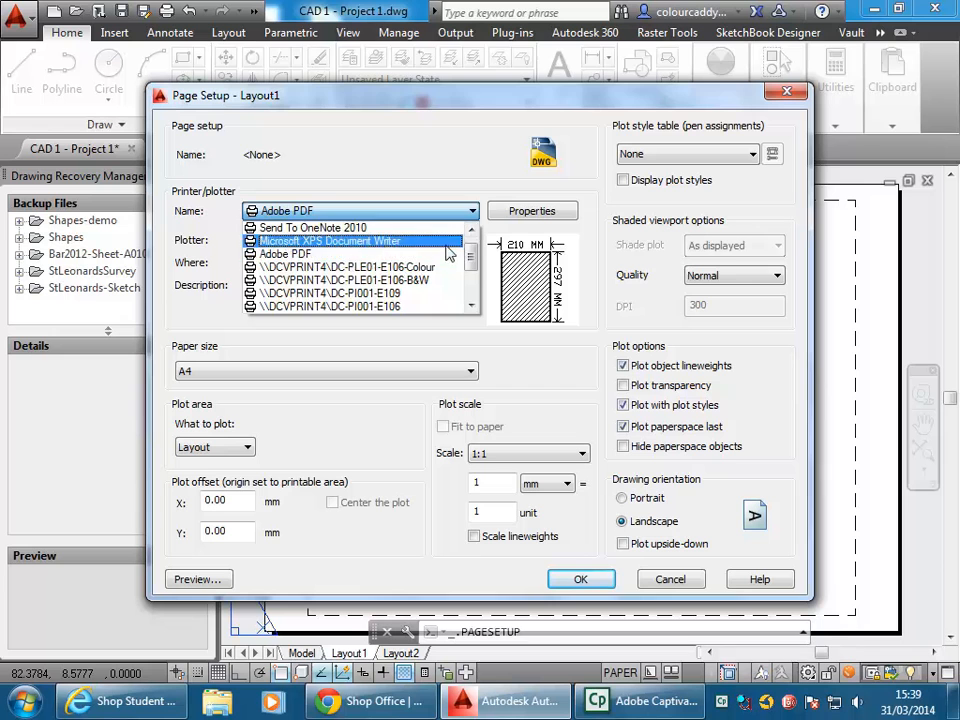
{"action": "left_click", "coordinate": [470, 280]}
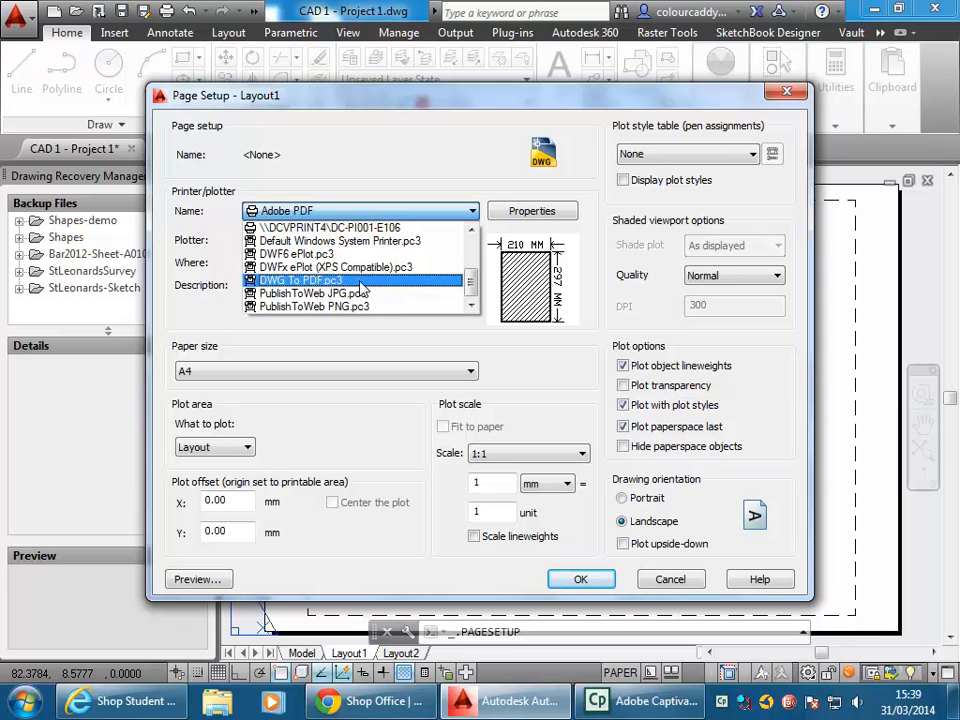
{"action": "left_click", "coordinate": [380, 213]}
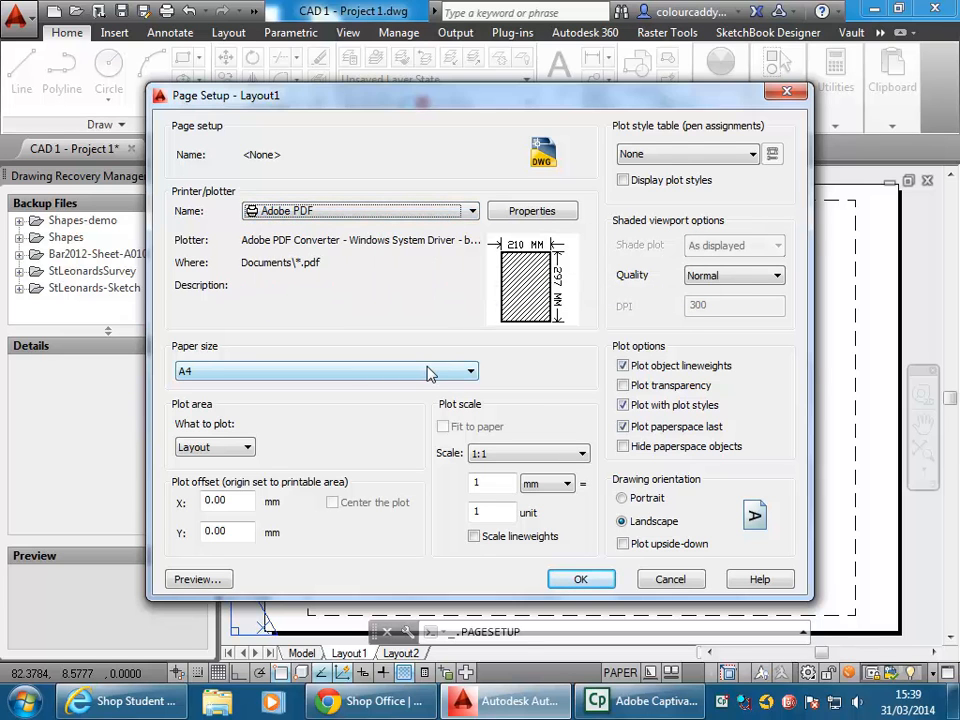
{"action": "left_click", "coordinate": [439, 212]}
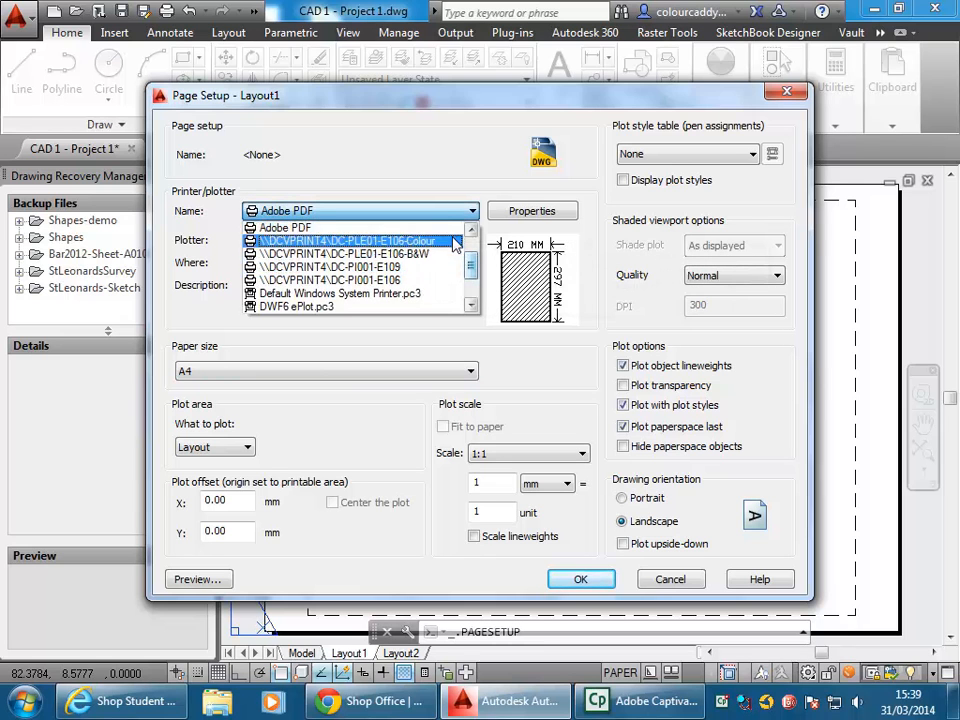
{"action": "left_click", "coordinate": [400, 227]}
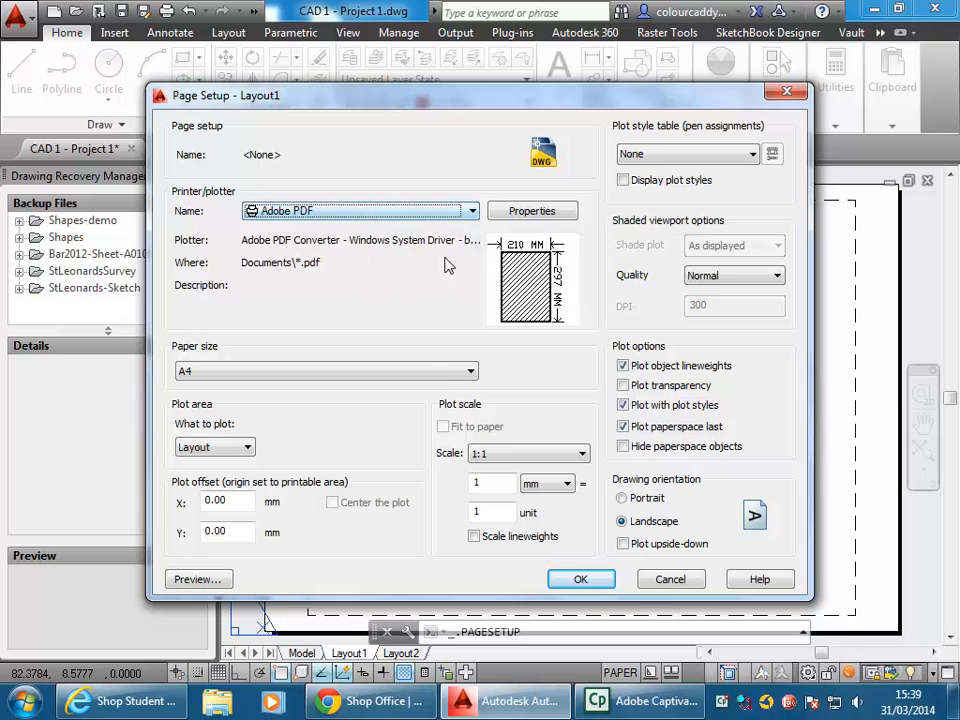
Step: Set the paper size of the Layout1 page setup to A3
{"action": "left_click", "coordinate": [443, 371]}
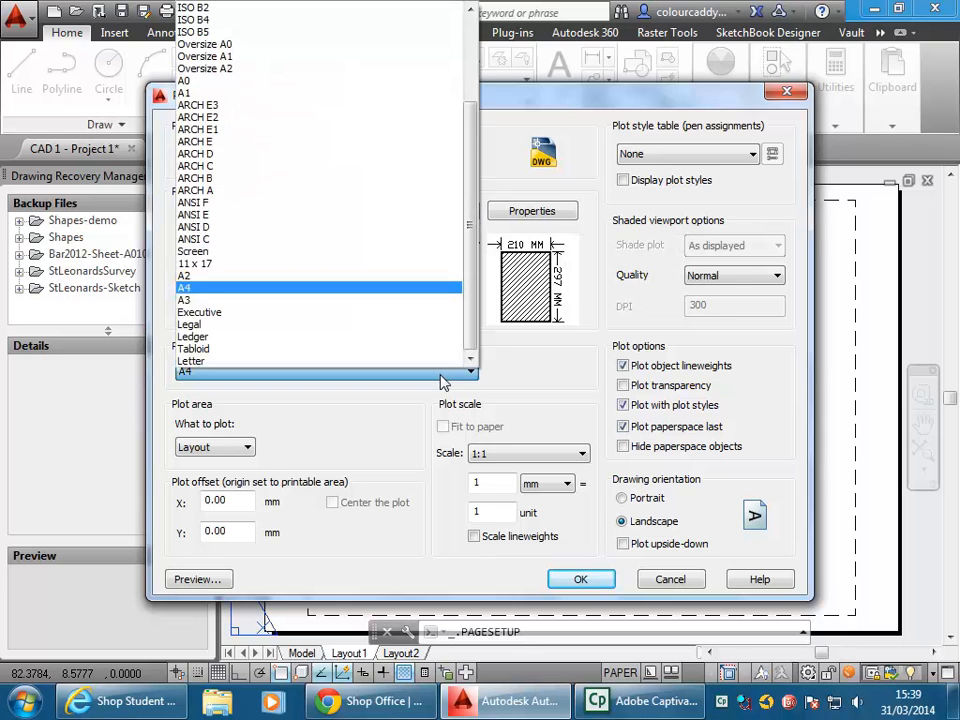
{"action": "mouse_move", "coordinate": [473, 320]}
{"action": "left_mouse_down"}
{"action": "mouse_move", "coordinate": [469, 158]}
{"action": "mouse_move", "coordinate": [478, 278]}
{"action": "mouse_move", "coordinate": [484, 208]}
{"action": "mouse_move", "coordinate": [474, 317]}
{"action": "left_mouse_up"}
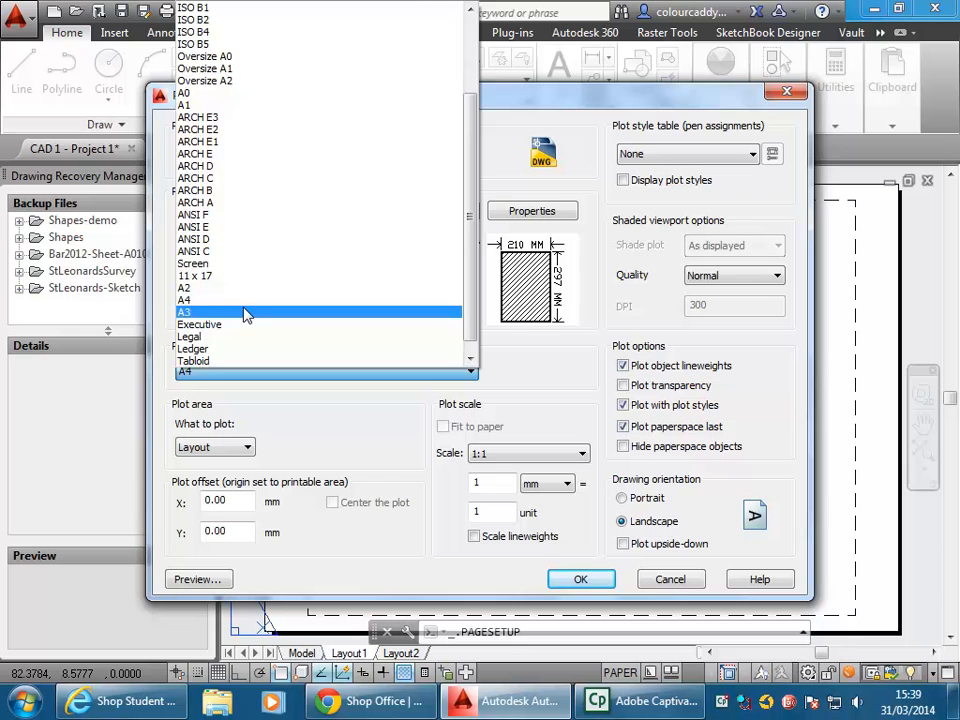
{"action": "left_click", "coordinate": [246, 313]}
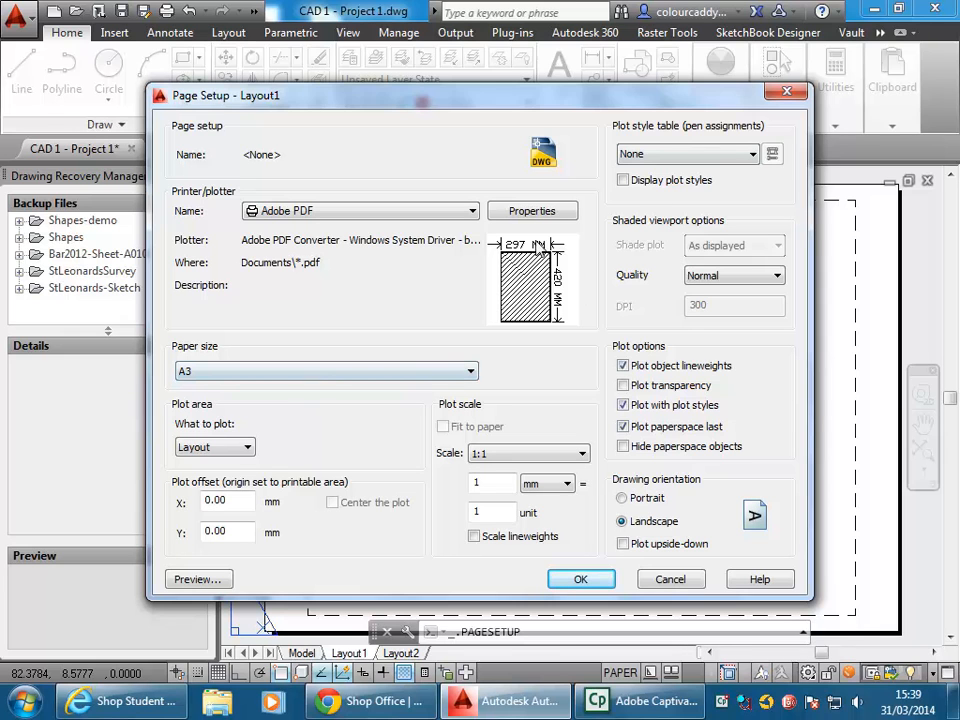
Step: Set the plot area to Layout and the plot scale to 1:1
{"action": "left_click", "coordinate": [248, 452]}
{"action": "left_click", "coordinate": [248, 488]}
{"action": "left_click", "coordinate": [580, 454]}
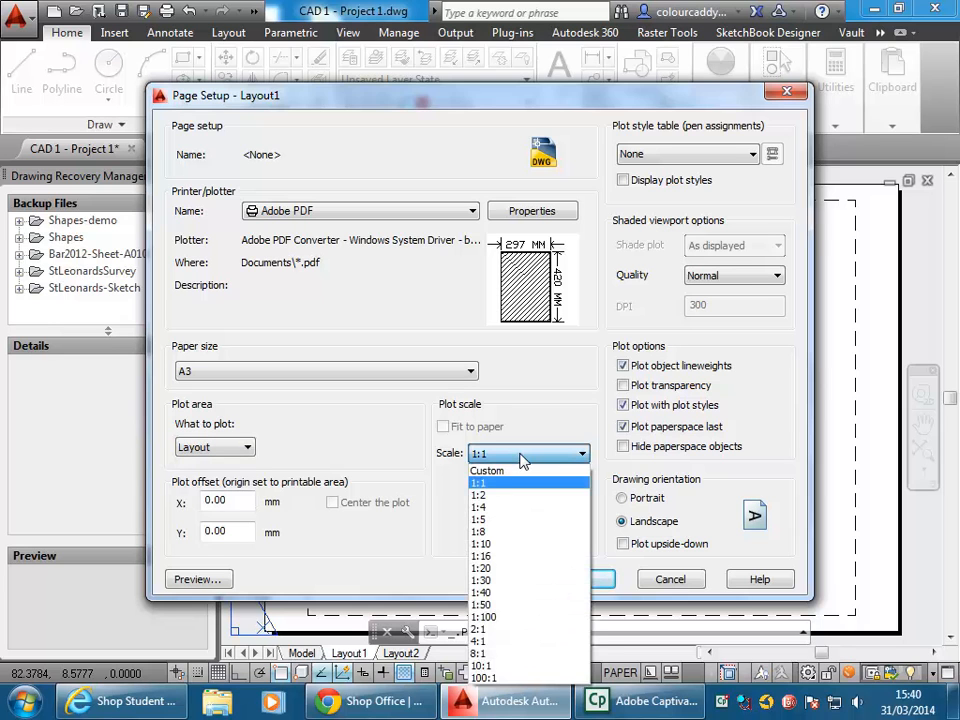
{"action": "left_click", "coordinate": [502, 485]}
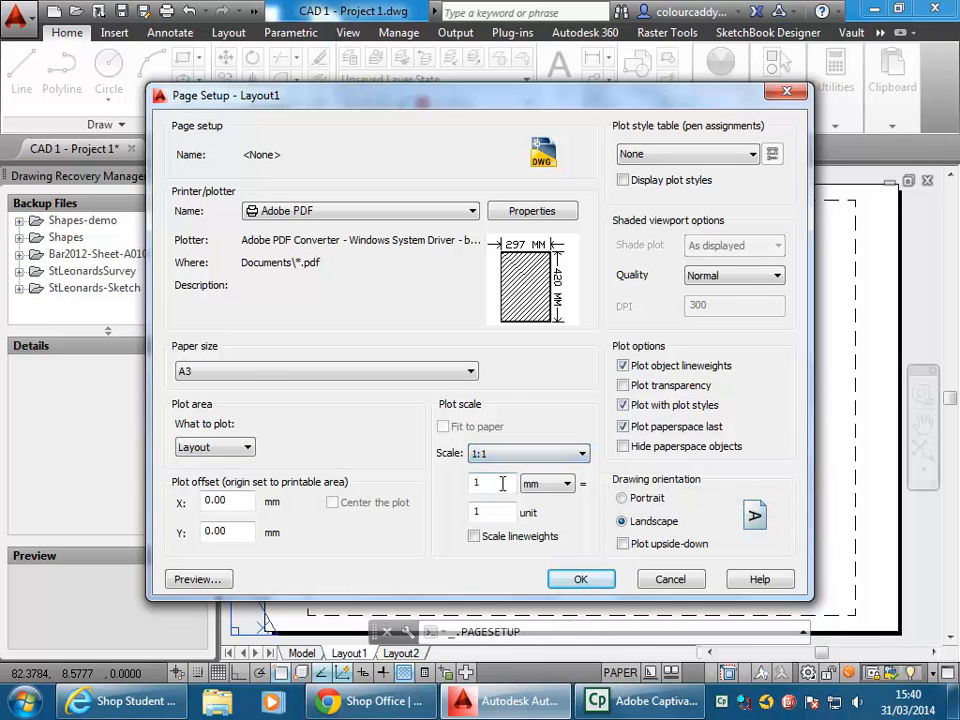
{"action": "left_click", "coordinate": [484, 453]}
Step: Assign the monochrome.ctb plot style table to the page setup
{"action": "left_click", "coordinate": [700, 156]}
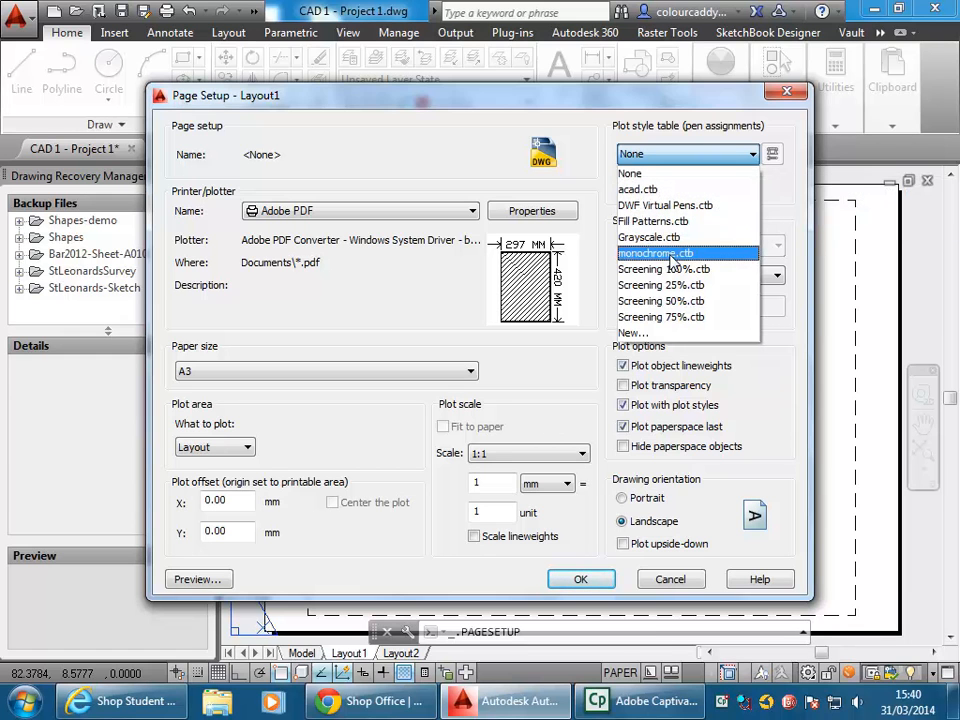
{"action": "left_click", "coordinate": [672, 255]}
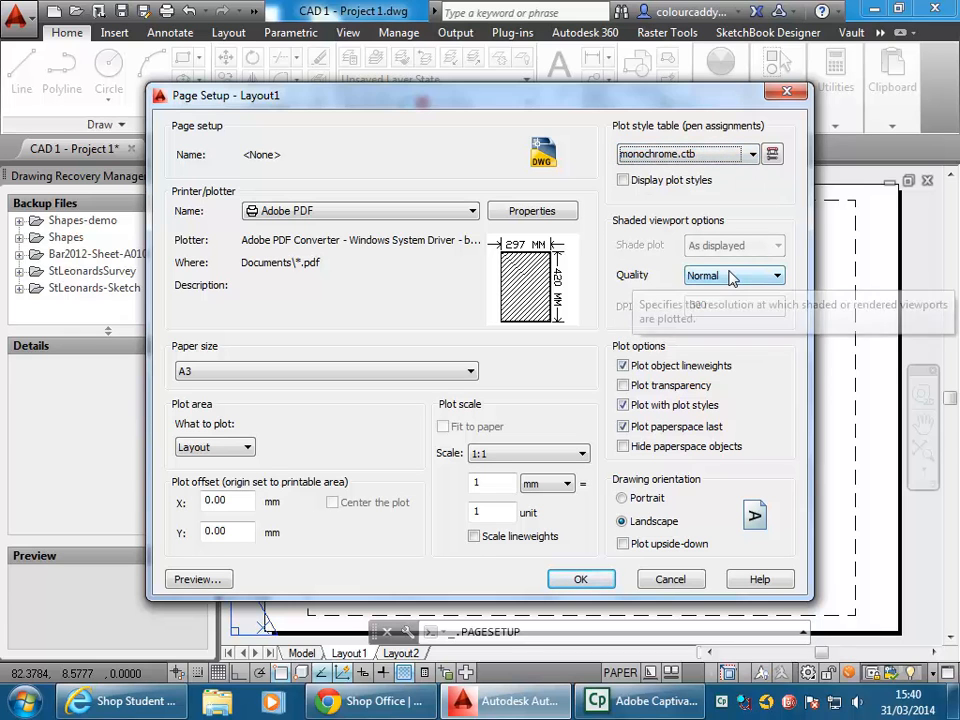
{"action": "left_click", "coordinate": [748, 154]}
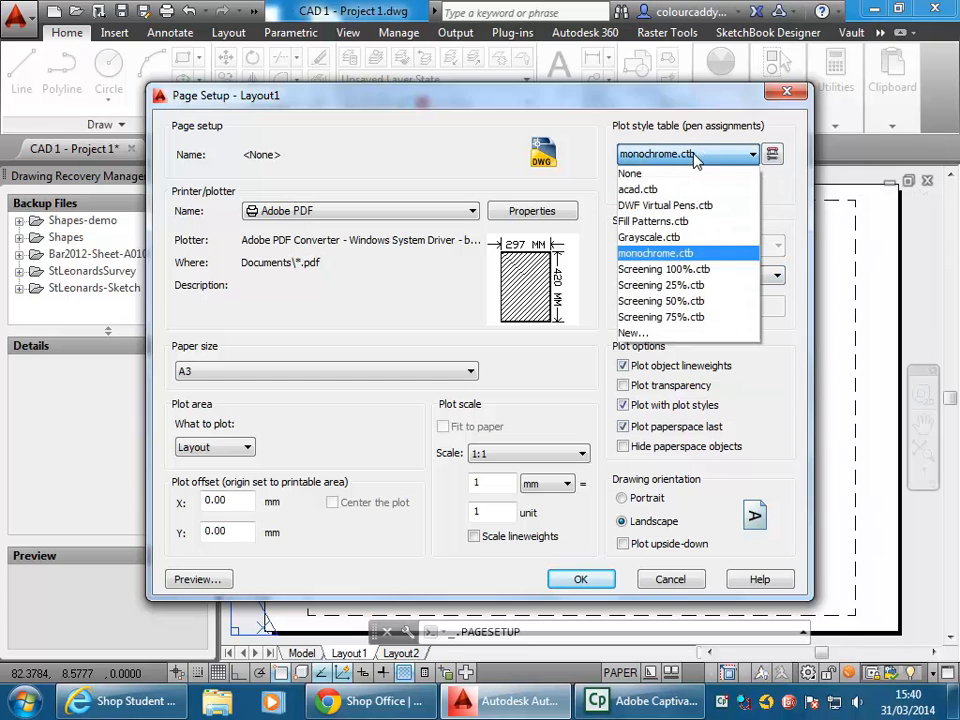
{"action": "left_click", "coordinate": [645, 255]}
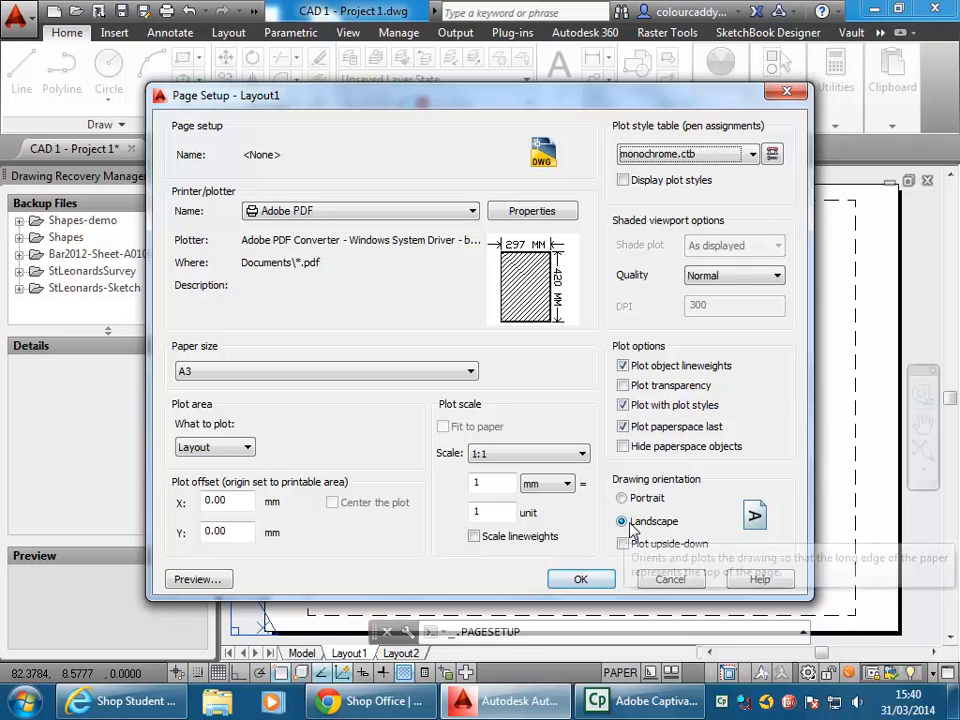
Step: Accept the modified page setup, recheck its settings, and close the Page Setup Manager
{"action": "left_click", "coordinate": [580, 580]}
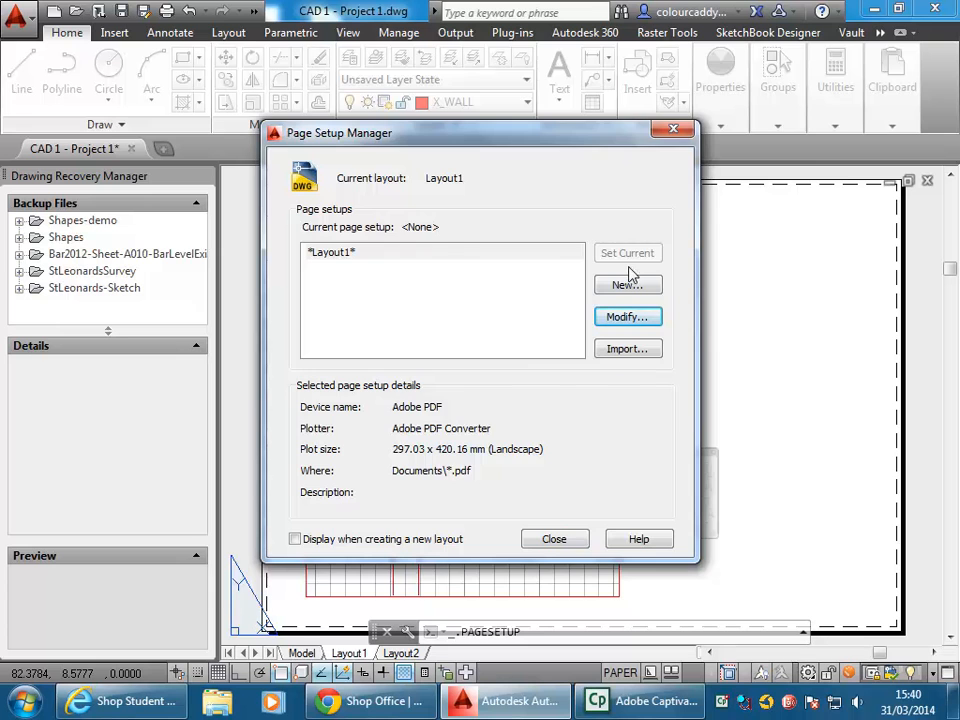
{"action": "left_click", "coordinate": [632, 317]}
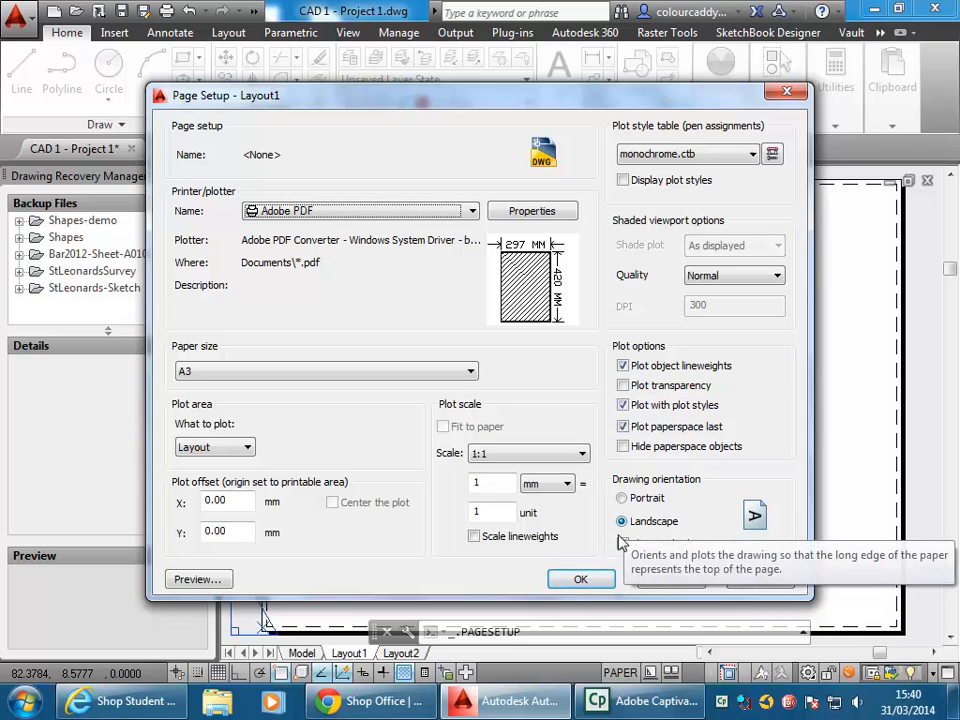
{"action": "left_click", "coordinate": [580, 584]}
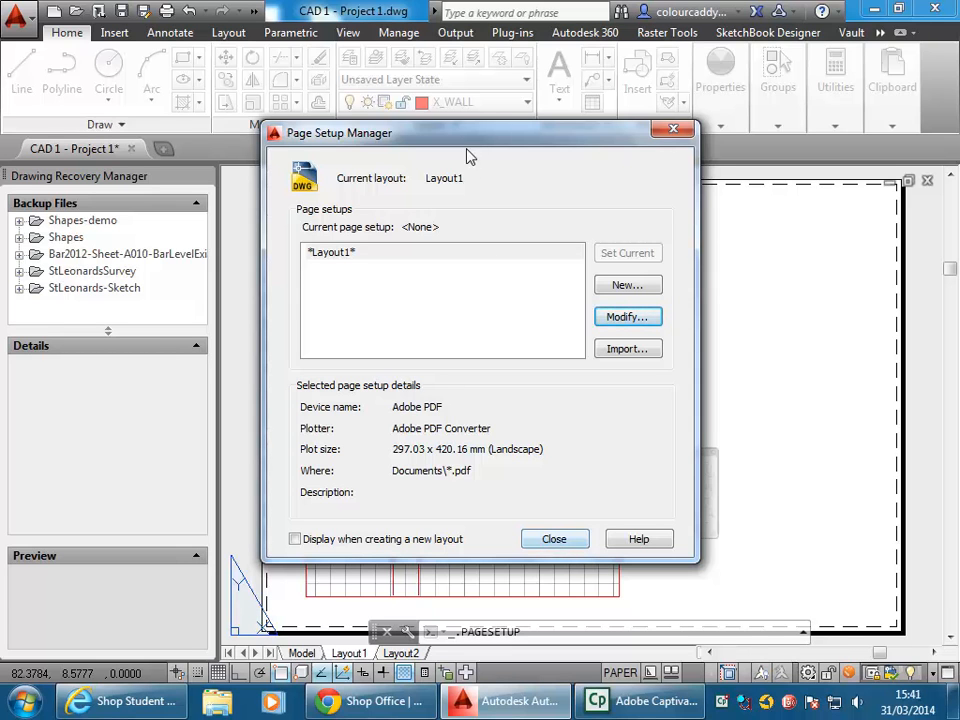
{"action": "left_click", "coordinate": [555, 540]}
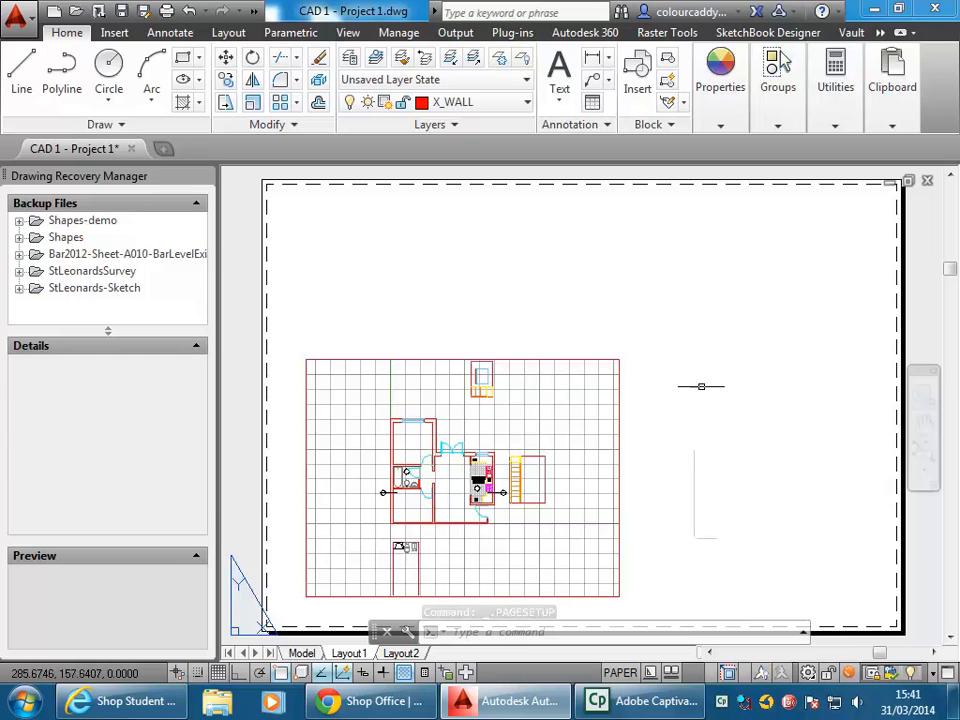
Step: Move the Layout1 viewport frame onto the VIEWPORT layer and clear the selection
{"action": "scroll", "coordinate": [621, 360], "scroll_direction": "down", "scroll_amount": 2}
{"action": "scroll", "coordinate": [645, 349], "scroll_direction": "up", "scroll_amount": 2}
{"action": "middle_click_drag", "start_coordinate": [645, 349], "coordinate": [657, 321]}
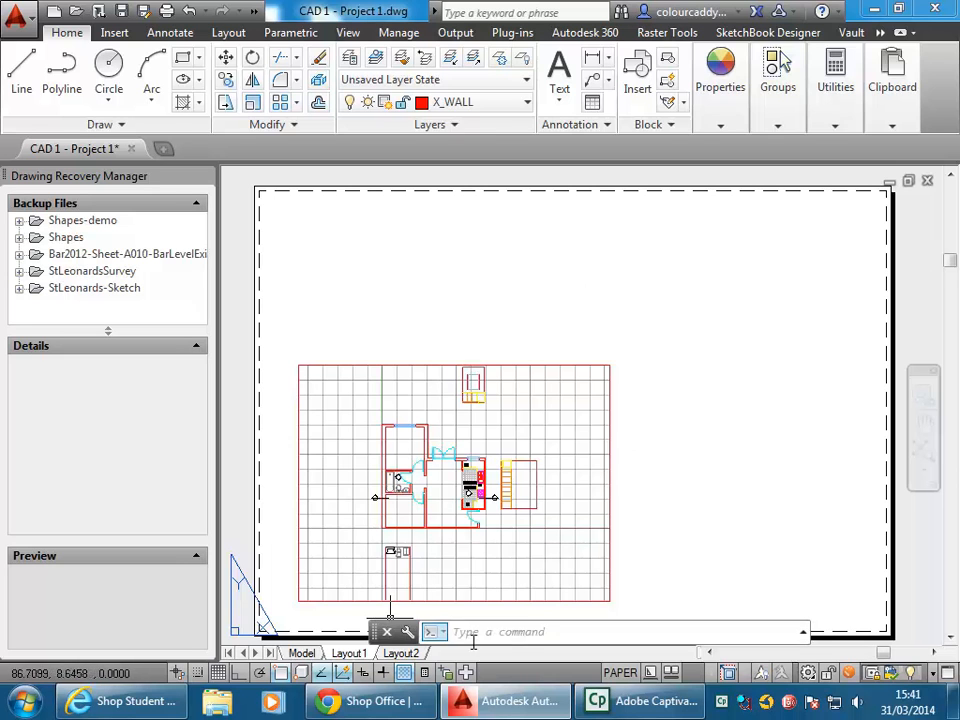
{"action": "mouse_move", "coordinate": [336, 366]}
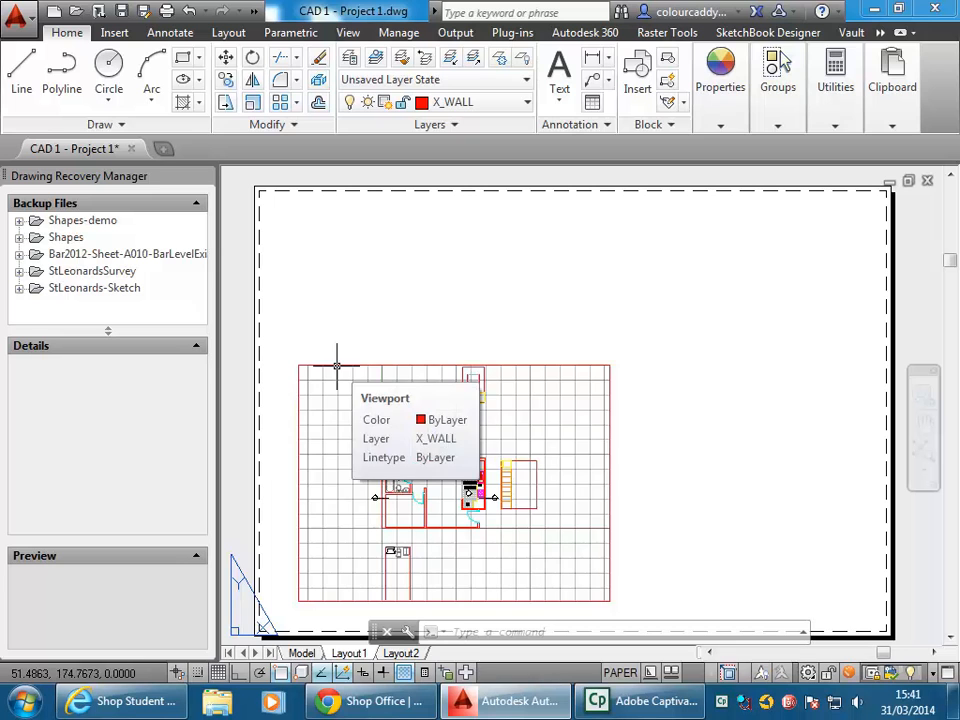
{"action": "left_click", "coordinate": [336, 366]}
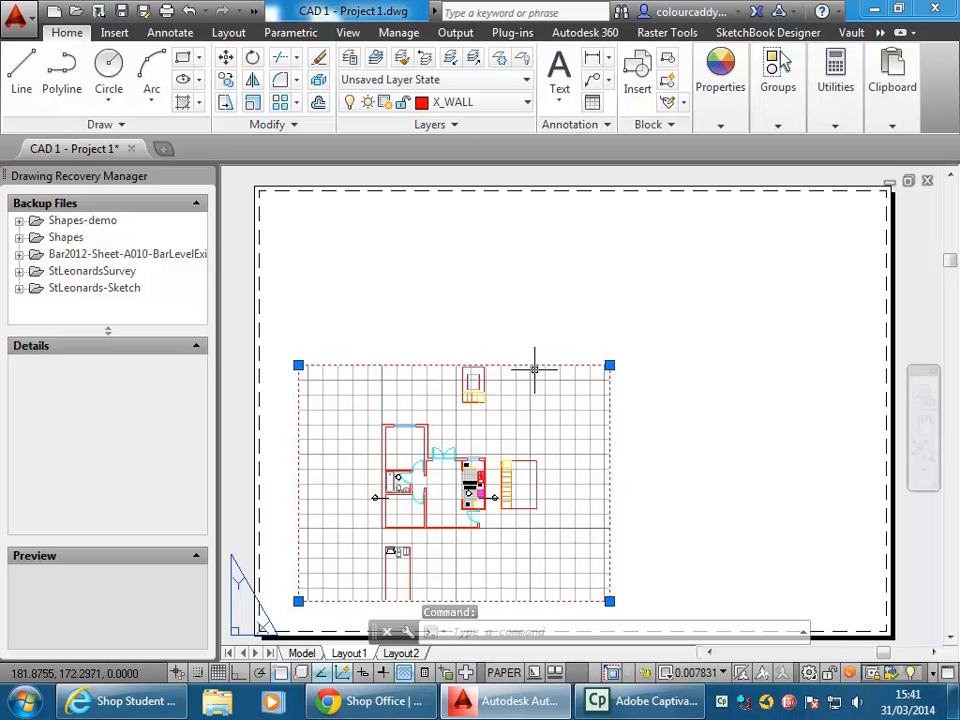
{"action": "left_click", "coordinate": [487, 104]}
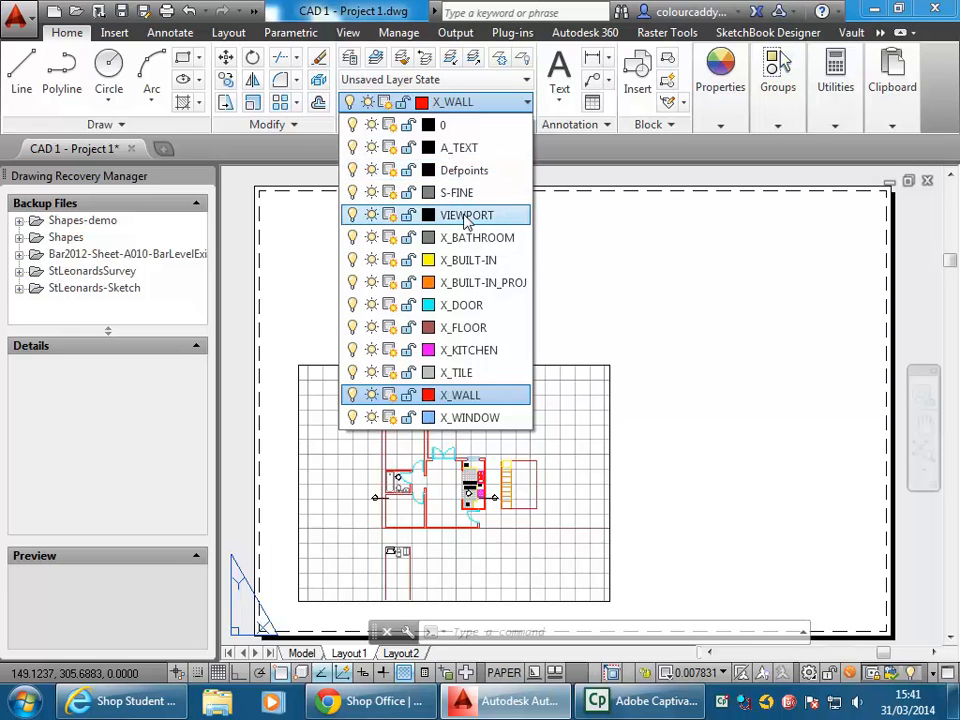
{"action": "left_click", "coordinate": [460, 215]}
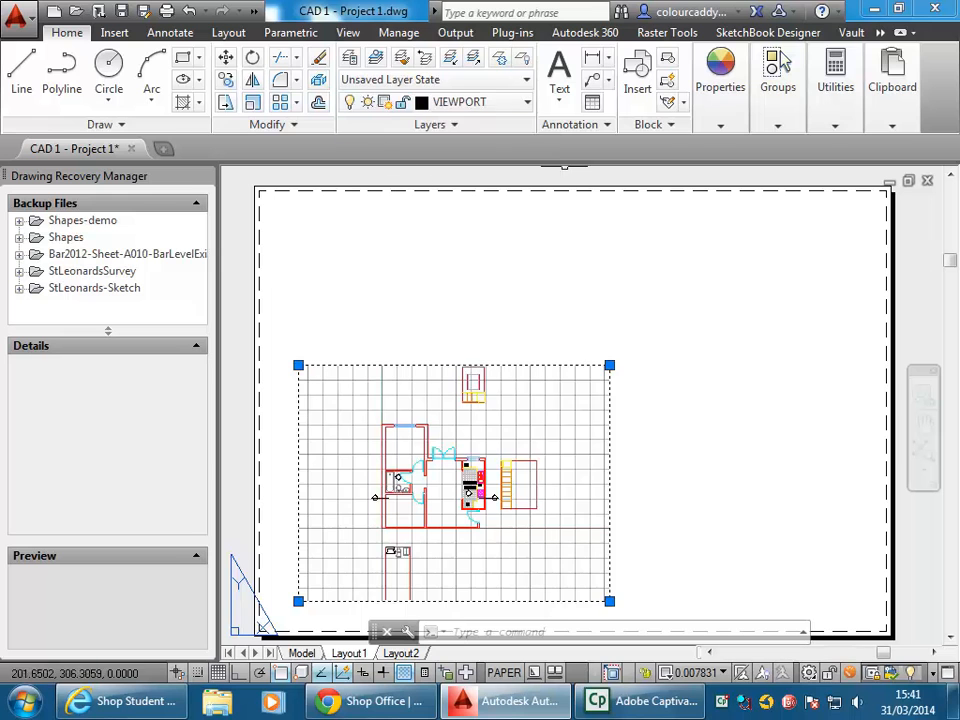
{"action": "key", "text": "Escape"}
{"action": "key", "text": "Escape"}
{"action": "key", "text": "Escape"}
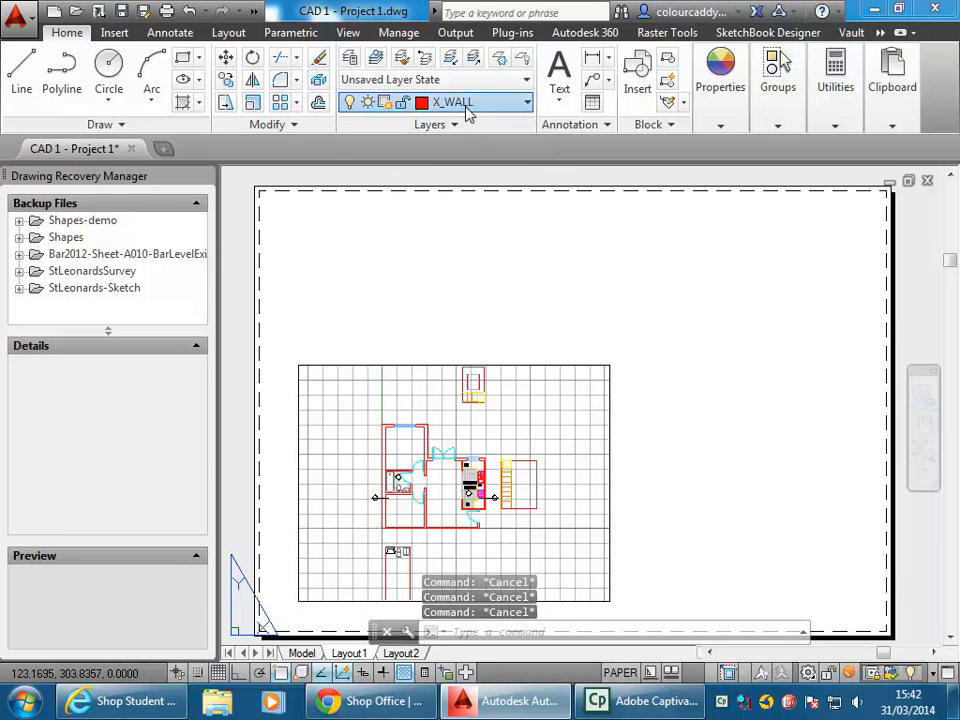
Step: Set the VIEWPORT layer's colour to index colour 210 and check the viewport frame's layer
{"action": "left_click", "coordinate": [465, 106]}
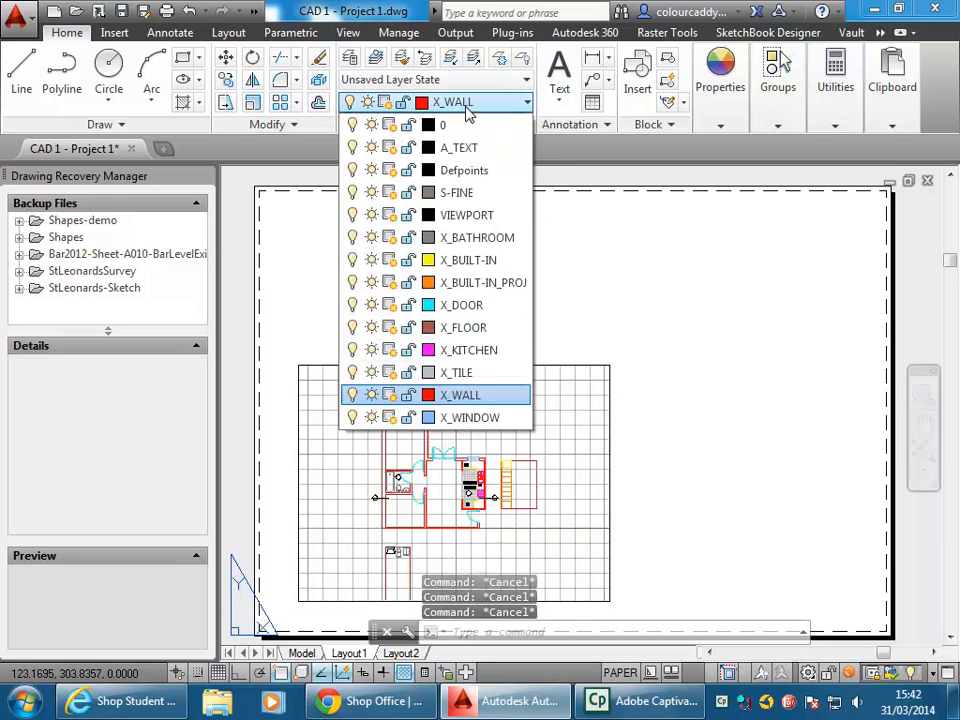
{"action": "left_click", "coordinate": [428, 216]}
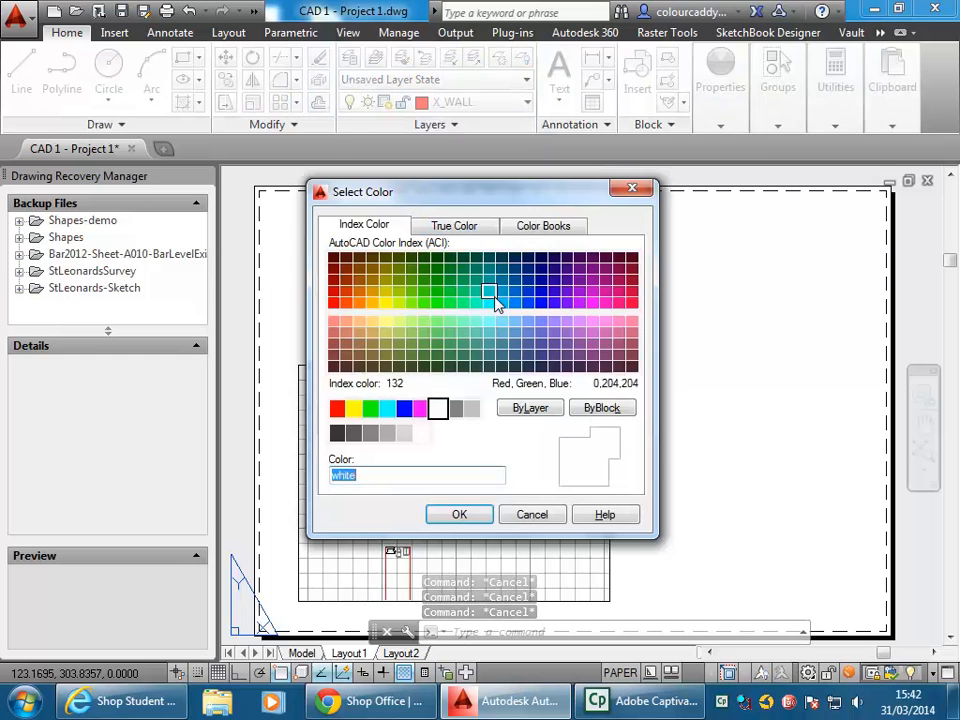
{"action": "left_click", "coordinate": [581, 304]}
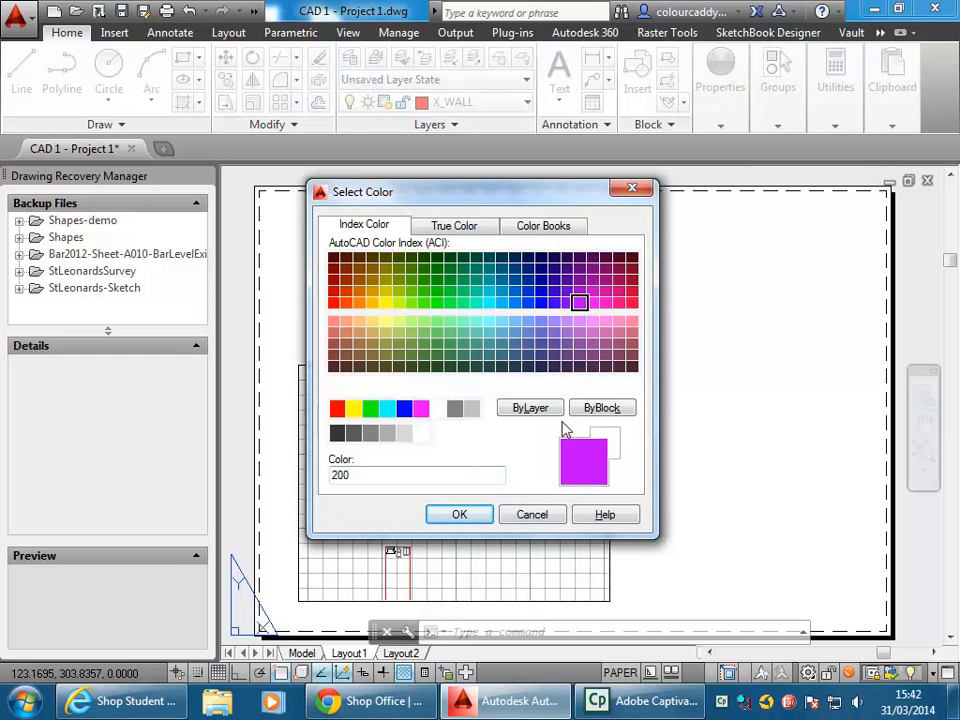
{"action": "left_click", "coordinate": [592, 303]}
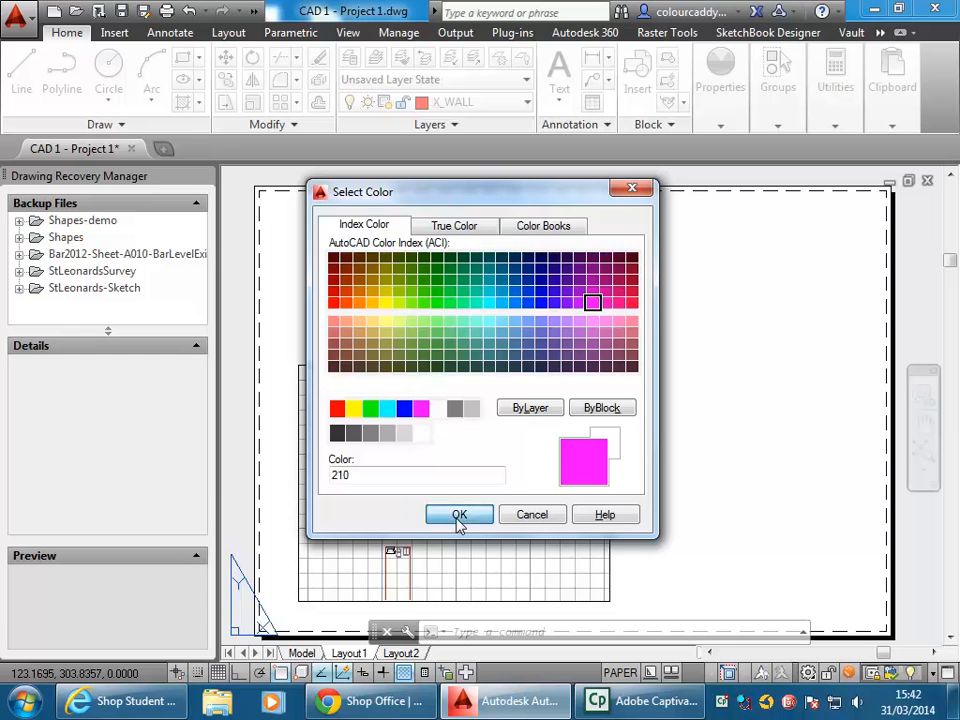
{"action": "left_click", "coordinate": [459, 516]}
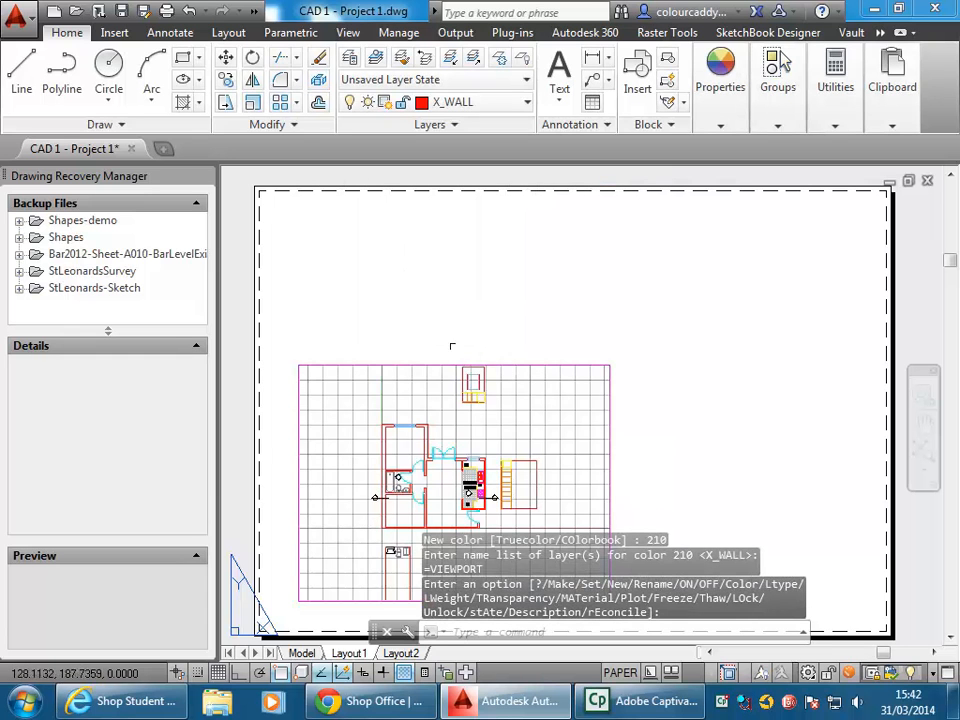
{"action": "key", "text": "Return"}
{"action": "left_click", "coordinate": [331, 365]}
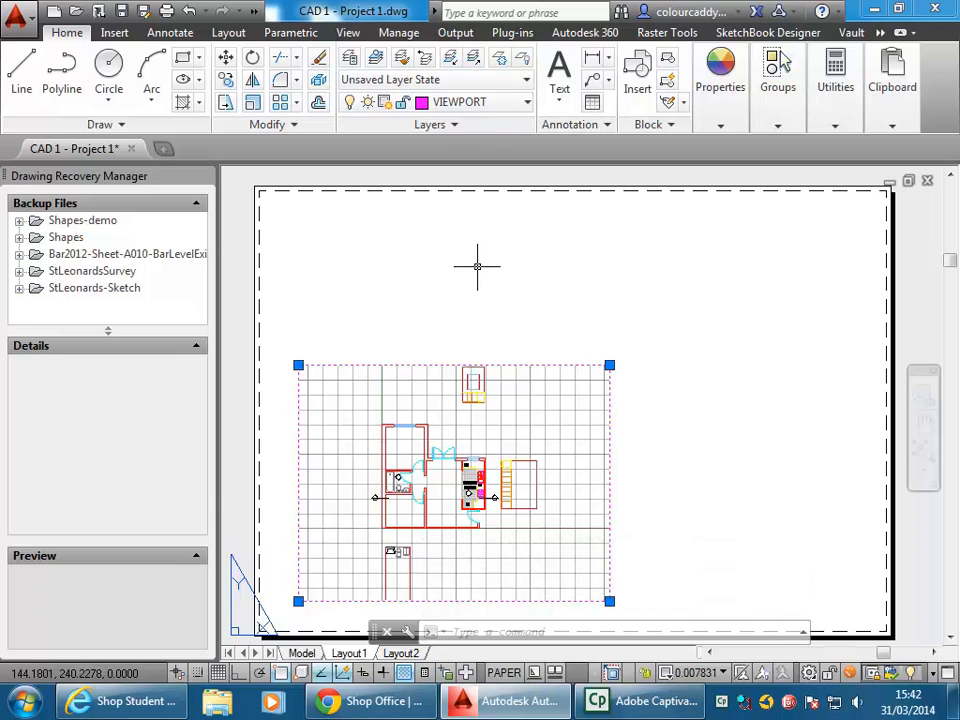
{"action": "key", "text": "Escape"}
{"action": "key", "text": "Escape"}
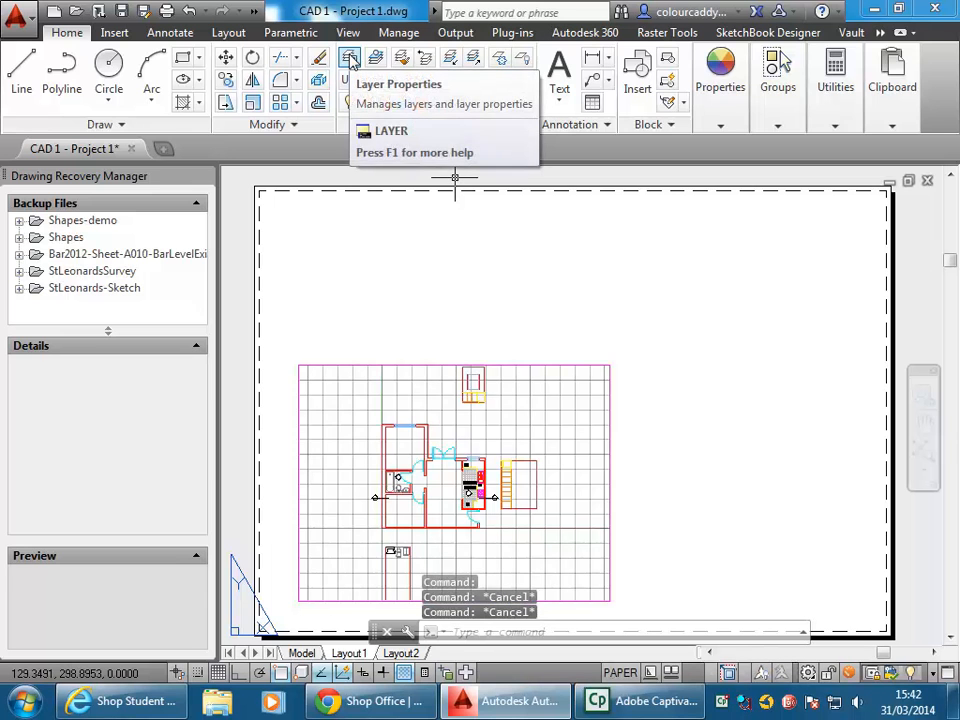
Step: Make the VIEWPORT layer non-plotting in the layer properties and close the layer manager
{"action": "left_click", "coordinate": [350, 60]}
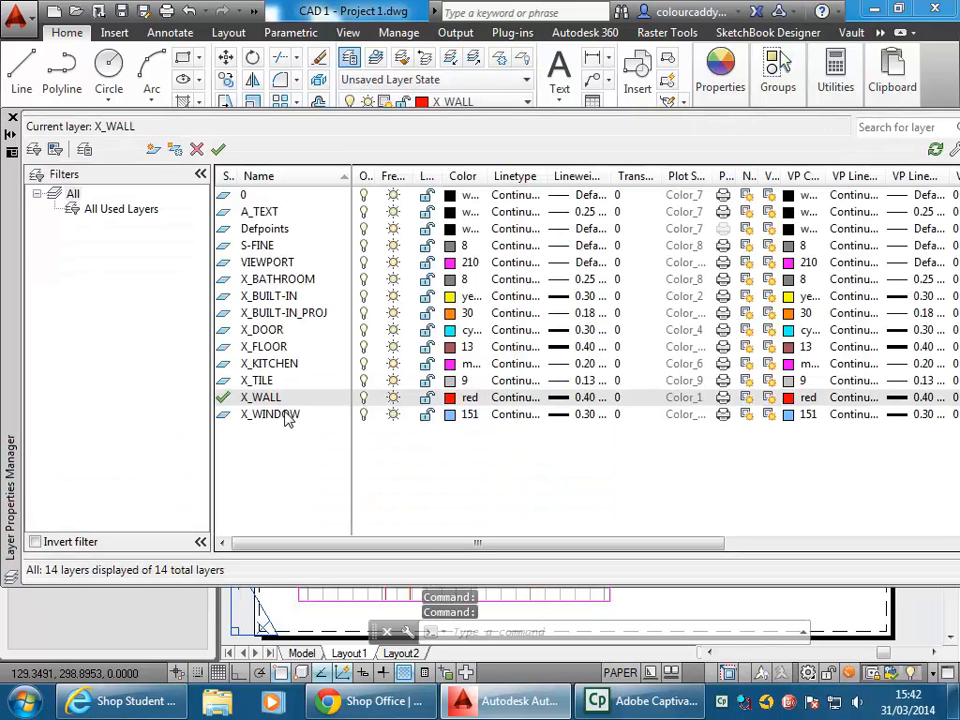
{"action": "left_click", "coordinate": [275, 263]}
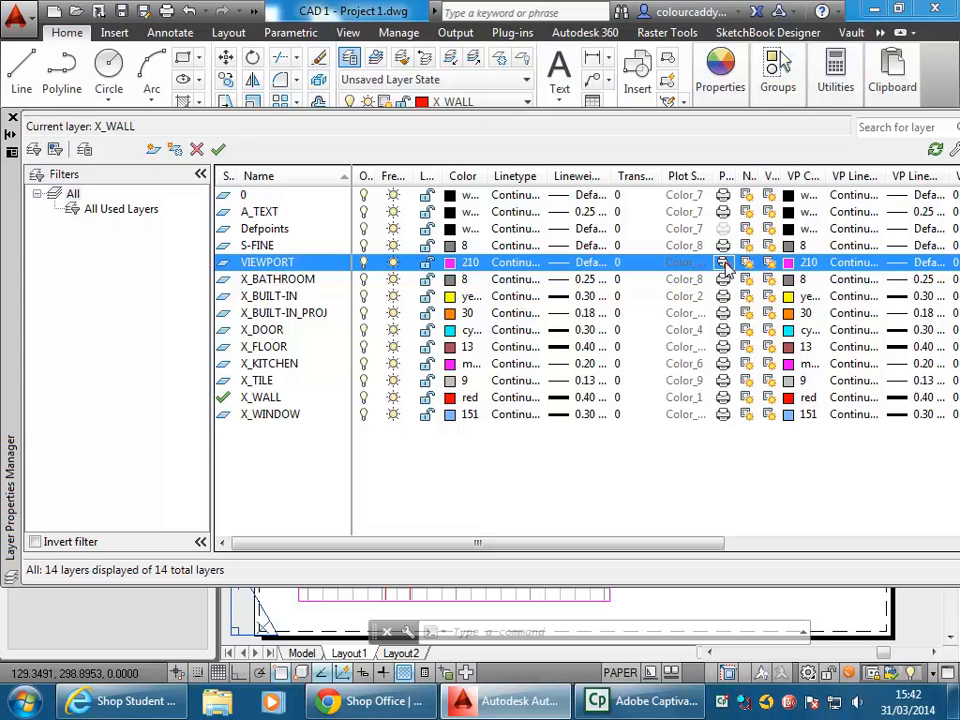
{"action": "left_click_drag", "start_coordinate": [738, 177], "coordinate": [745, 177]}
{"action": "left_click", "coordinate": [12, 117]}
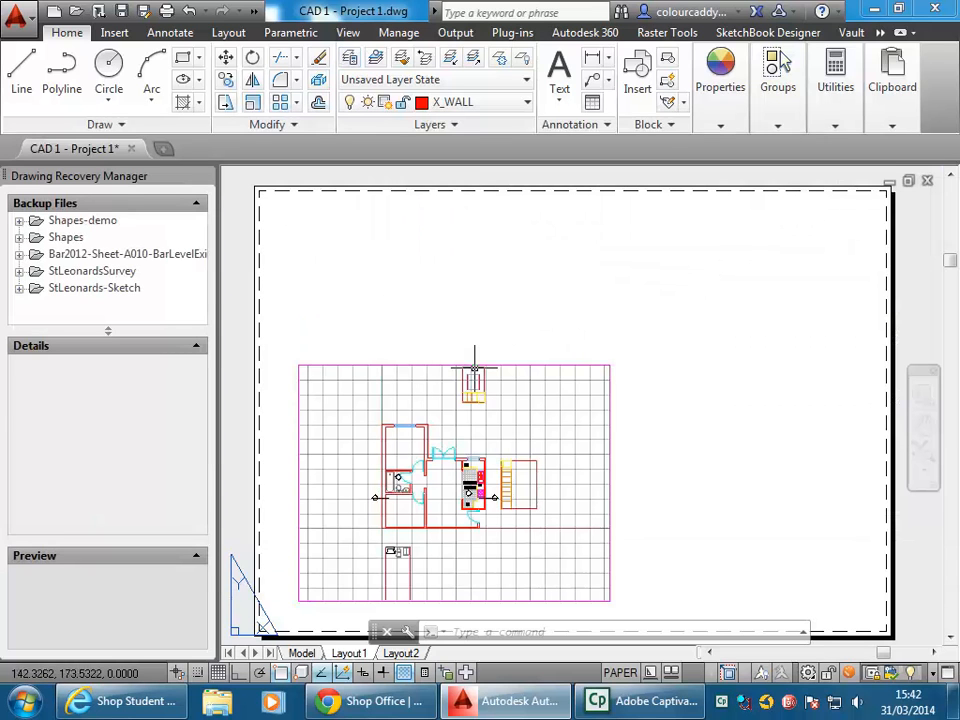
Step: Preview the plot of Layout1 to check how the sheet prints, and close the preview
{"action": "left_click", "coordinate": [24, 19]}
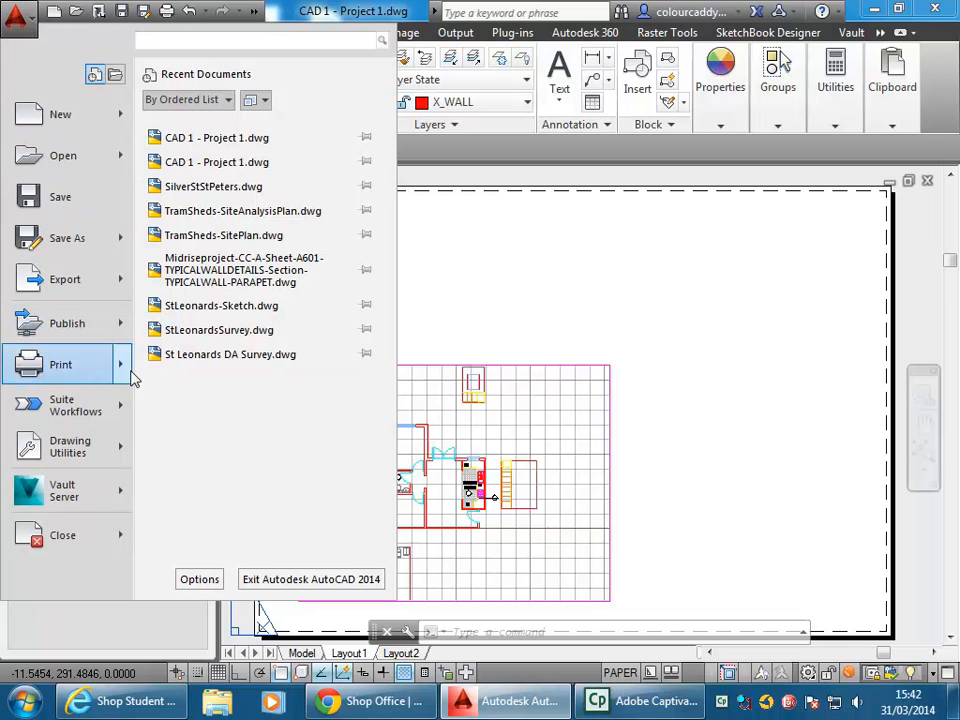
{"action": "mouse_move", "coordinate": [120, 375]}
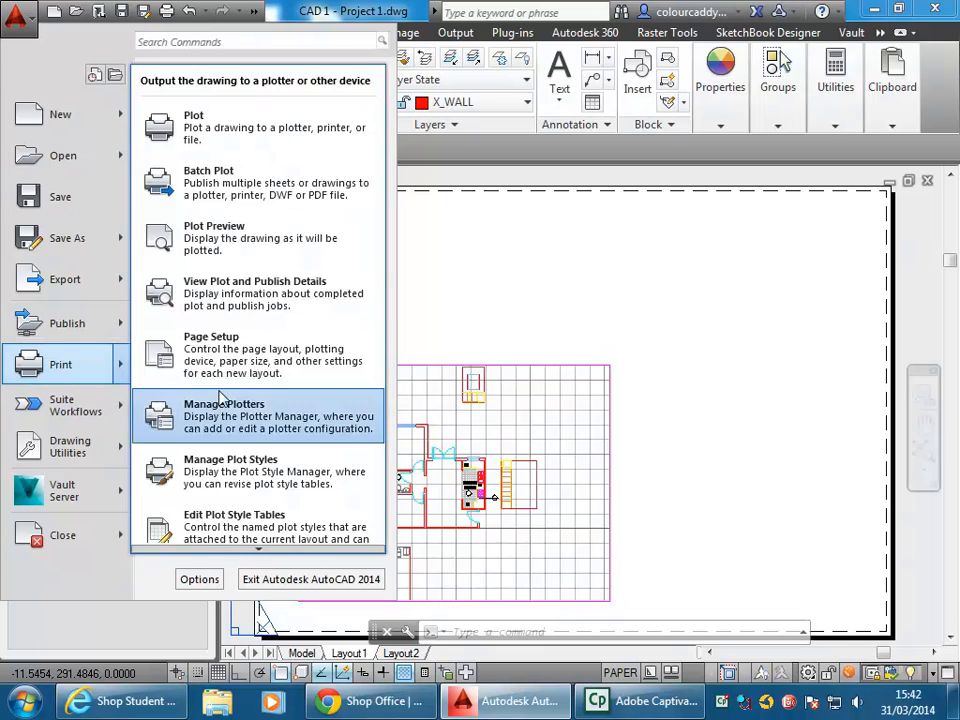
{"action": "left_click", "coordinate": [240, 250]}
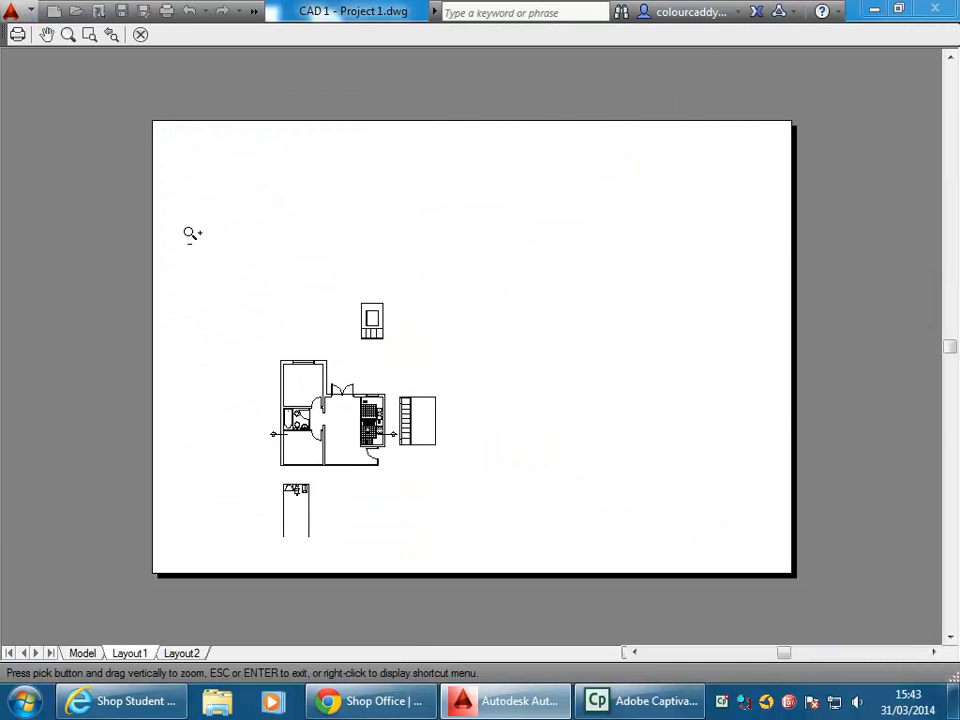
{"action": "left_click", "coordinate": [141, 36]}
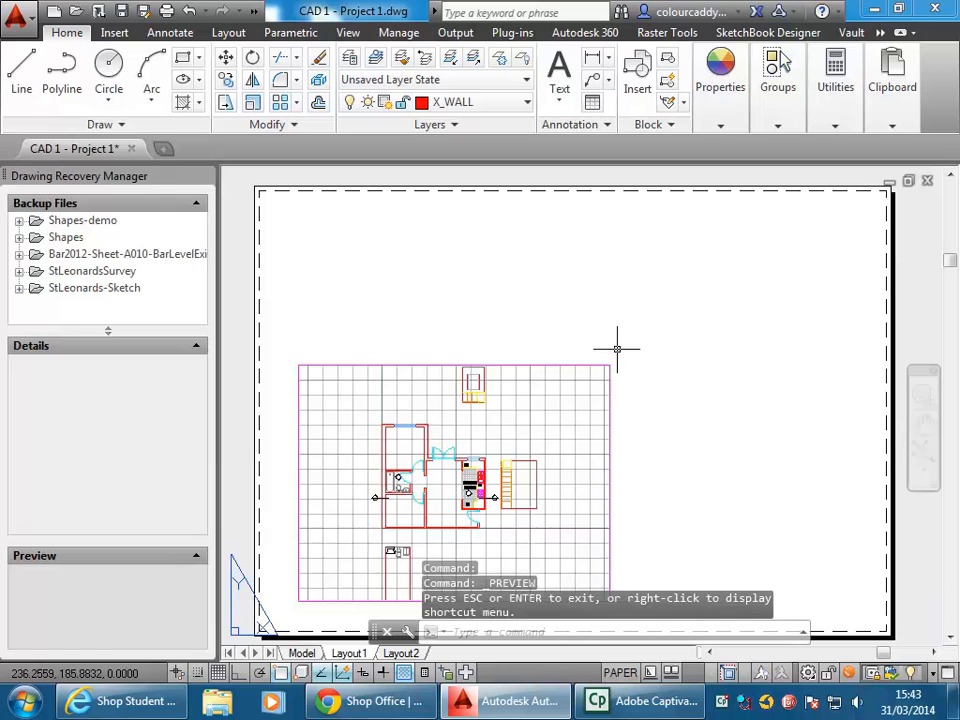
Step: Stretch the viewport's upper-right corner out to near the upper-right corner of the sheet
{"action": "left_click", "coordinate": [610, 380]}
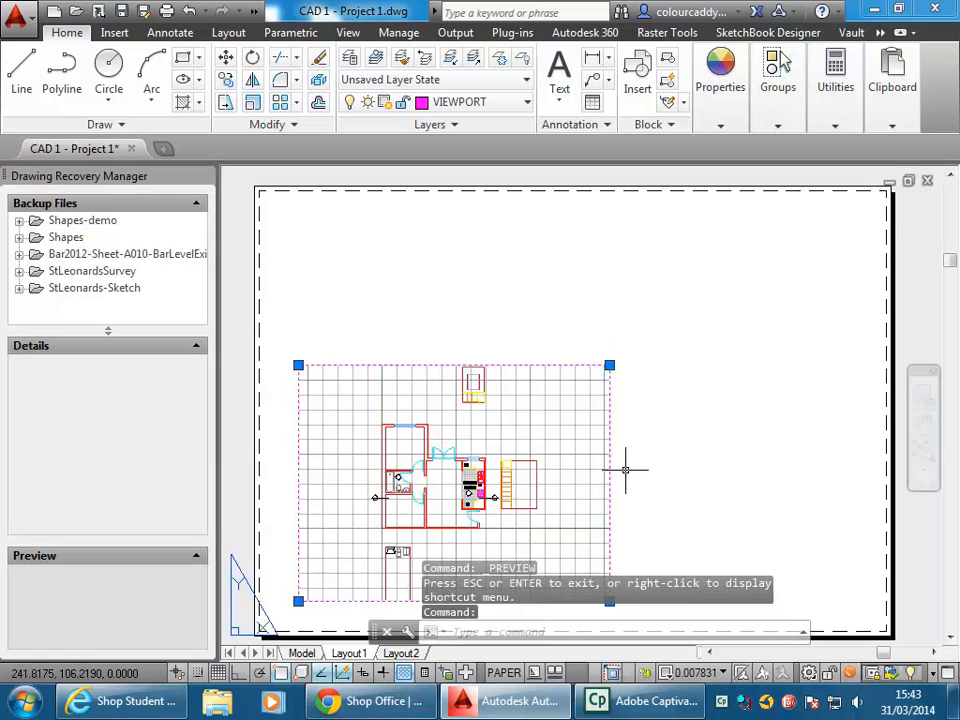
{"action": "left_click", "coordinate": [610, 365]}
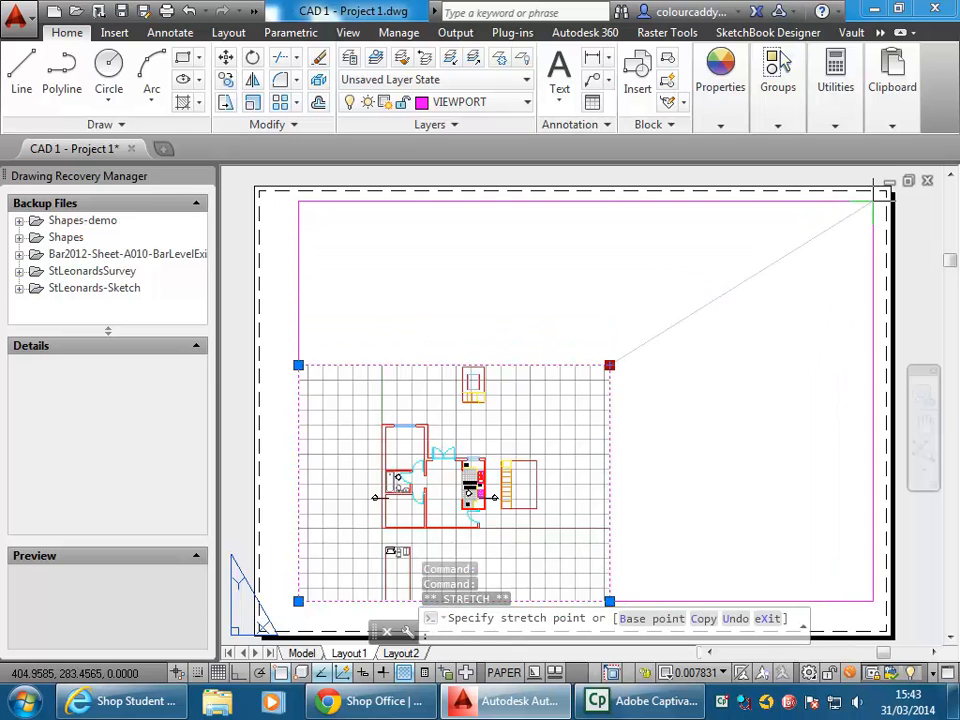
{"action": "left_click", "coordinate": [873, 200]}
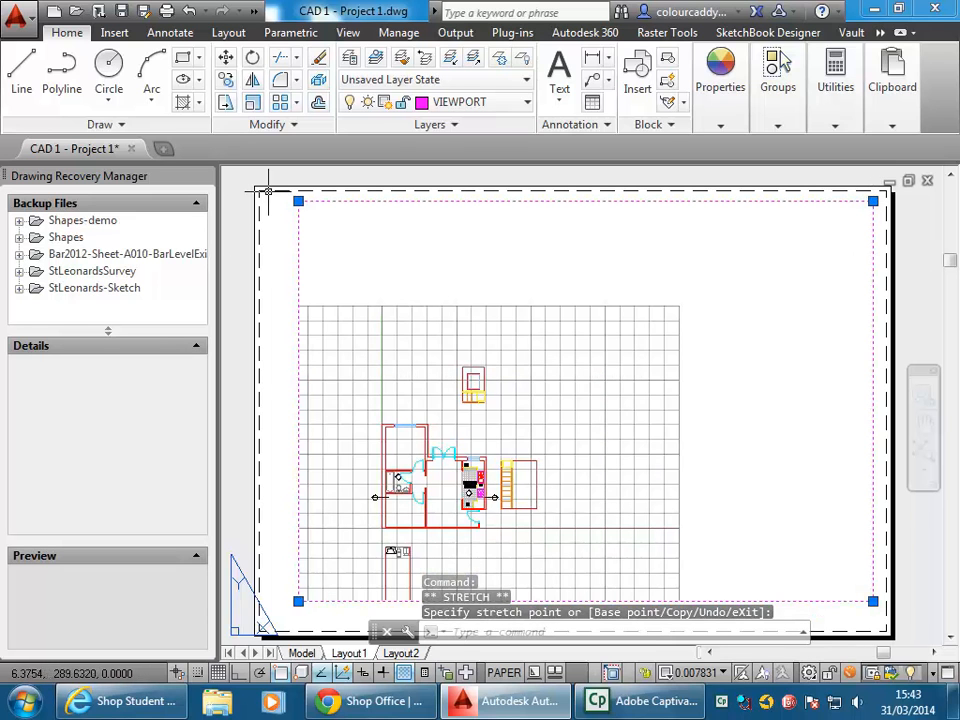
Step: Stretch the viewport's lower-left corner to just inside the sheet's dashed printable margin, at about 1.4, 1.3
{"action": "middle_click_drag", "start_coordinate": [262, 552], "coordinate": [320, 519]}
{"action": "left_click", "coordinate": [356, 568]}
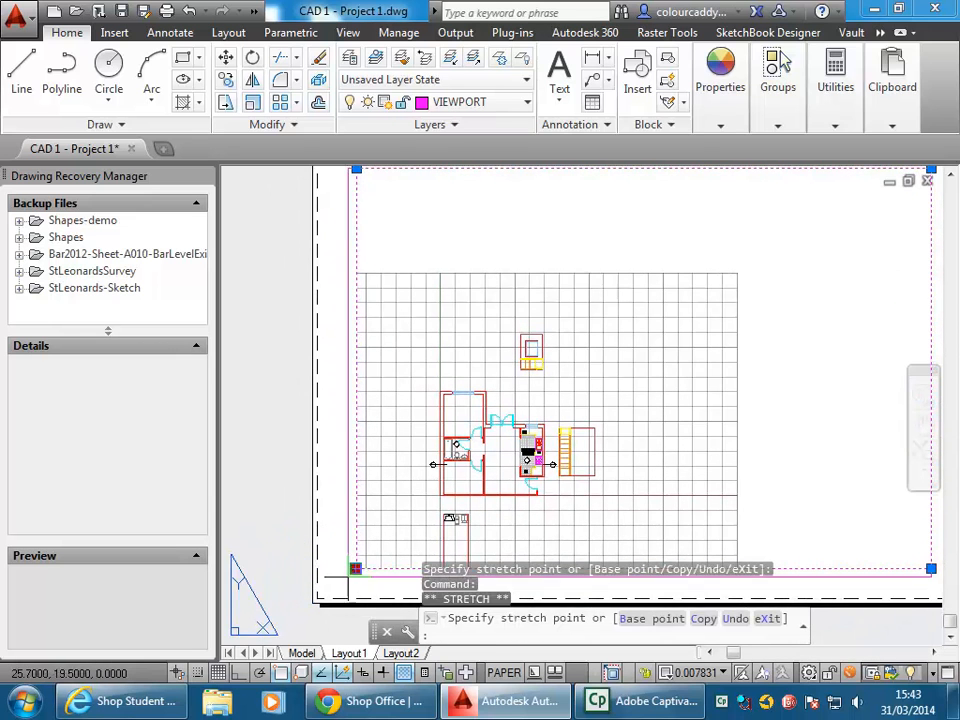
{"action": "scroll", "coordinate": [312, 596], "scroll_direction": "up", "scroll_amount": 5}
{"action": "scroll", "coordinate": [312, 598], "scroll_direction": "up", "scroll_amount": 2}
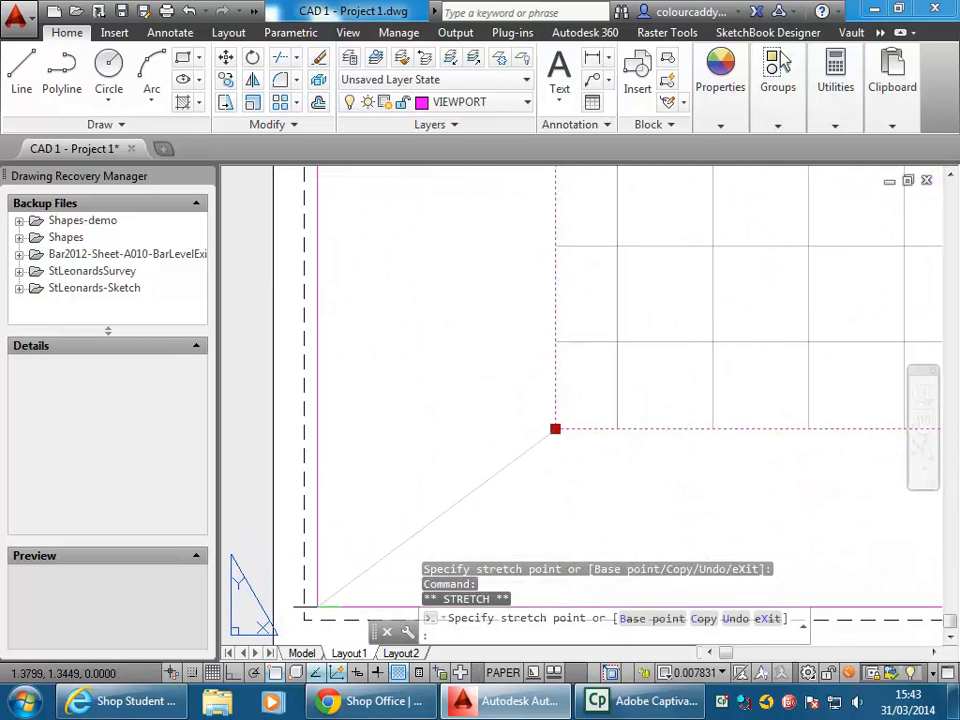
{"action": "left_click", "coordinate": [320, 607]}
{"action": "scroll", "coordinate": [454, 467], "scroll_direction": "down", "scroll_amount": 7}
Step: Stretch the viewport's upper-right corner to just inside the dashed printable margin and deselect the viewport
{"action": "middle_click_drag", "start_coordinate": [784, 272], "coordinate": [414, 437]}
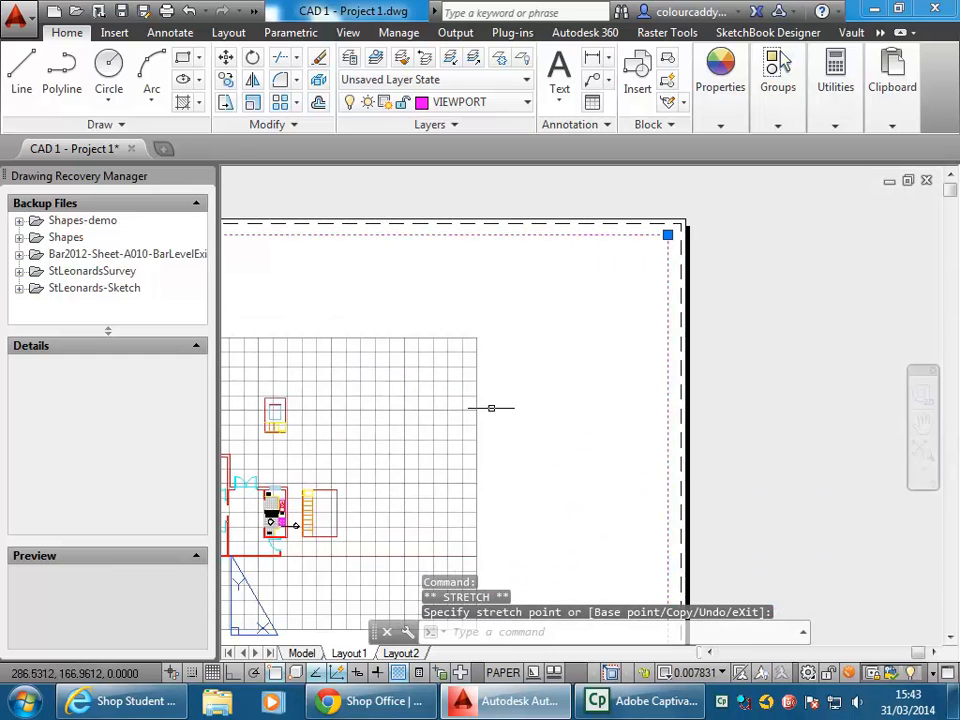
{"action": "scroll", "coordinate": [686, 221], "scroll_direction": "up", "scroll_amount": 4}
{"action": "middle_click_drag", "start_coordinate": [686, 221], "coordinate": [667, 281]}
{"action": "scroll", "coordinate": [592, 280], "scroll_direction": "up", "scroll_amount": 4}
{"action": "middle_click_drag", "start_coordinate": [620, 378], "coordinate": [495, 409]}
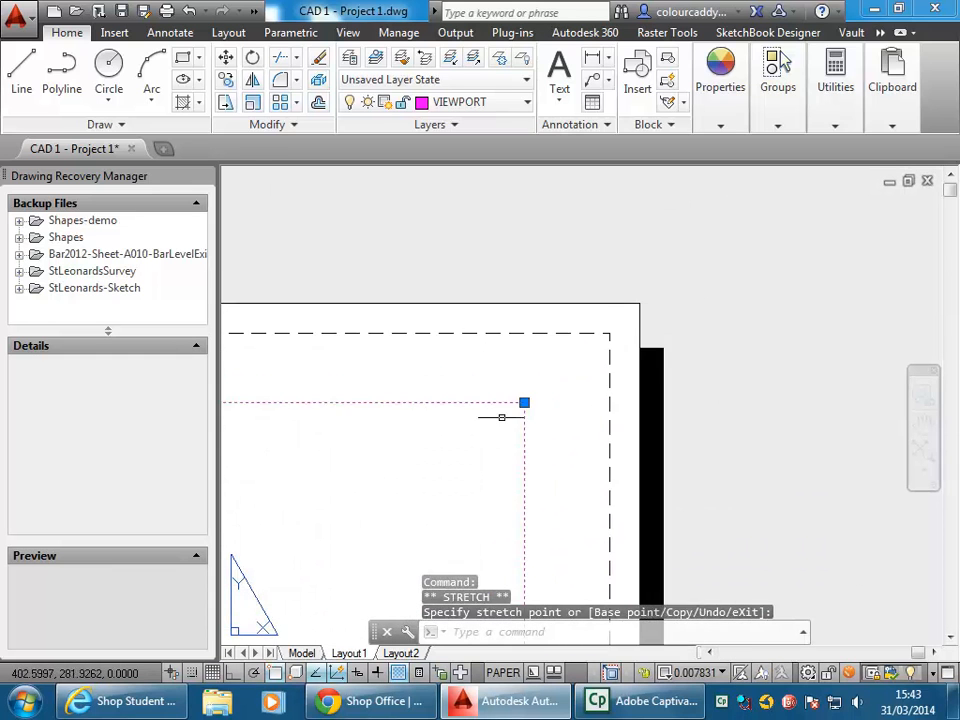
{"action": "scroll", "coordinate": [537, 394], "scroll_direction": "up", "scroll_amount": 2}
{"action": "left_click", "coordinate": [537, 394]}
{"action": "left_click", "coordinate": [627, 317]}
{"action": "scroll", "coordinate": [560, 340], "scroll_direction": "down", "scroll_amount": 6}
{"action": "scroll", "coordinate": [629, 305], "scroll_direction": "up", "scroll_amount": 4}
{"action": "middle_click_drag", "start_coordinate": [610, 305], "coordinate": [693, 305]}
{"action": "scroll", "coordinate": [594, 326], "scroll_direction": "down", "scroll_amount": 2}
{"action": "scroll", "coordinate": [576, 313], "scroll_direction": "up", "scroll_amount": 2}
{"action": "middle_click_drag", "start_coordinate": [594, 326], "coordinate": [618, 310]}
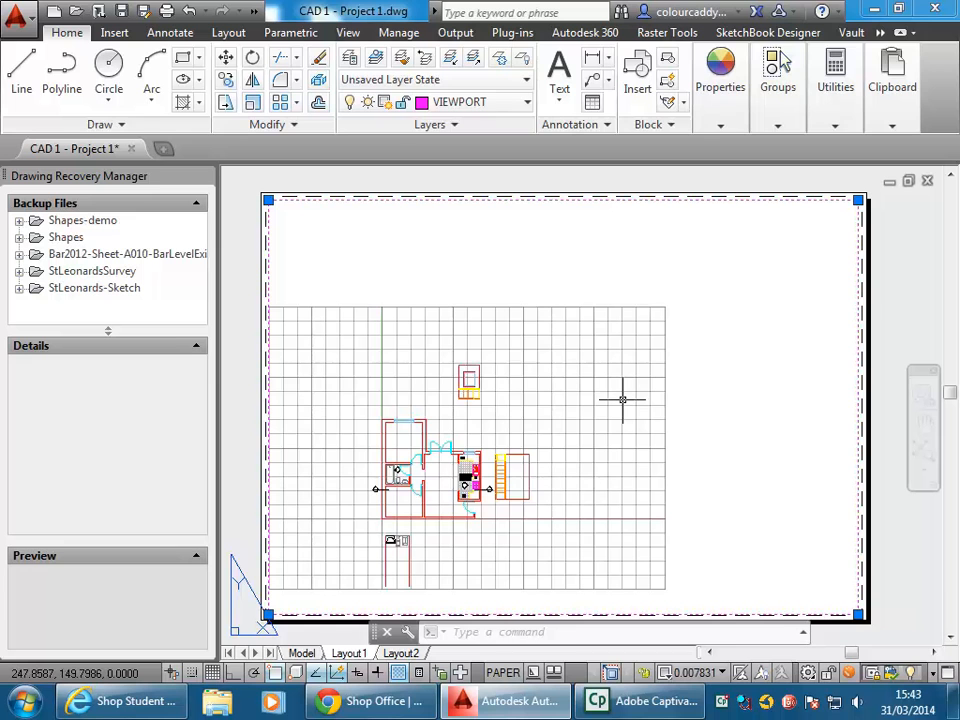
{"action": "right_click", "coordinate": [548, 265]}
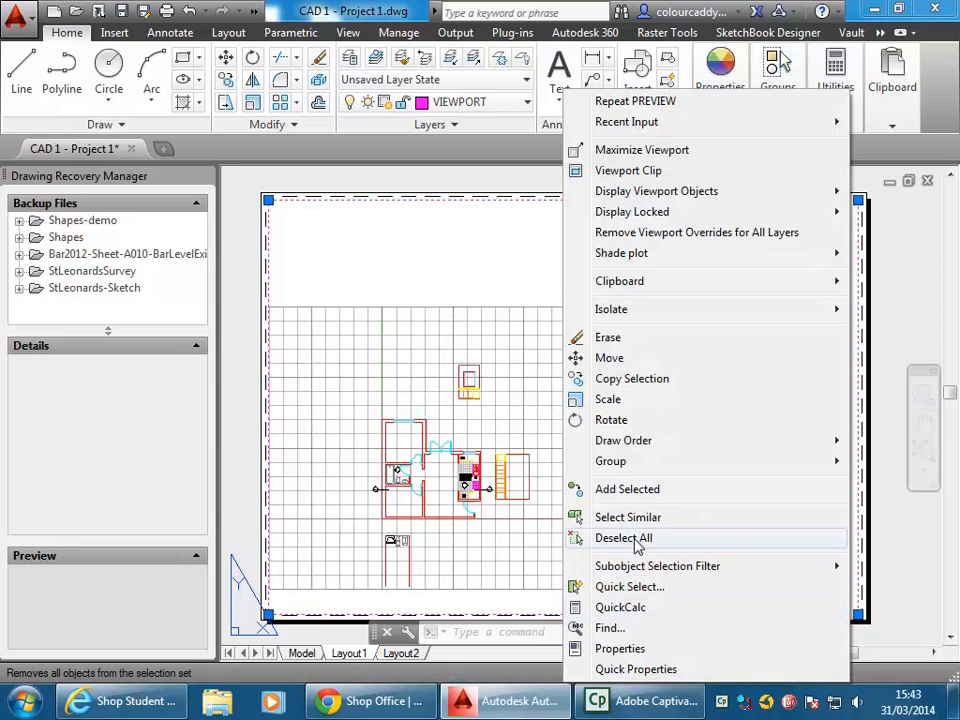
{"action": "left_click", "coordinate": [624, 538]}
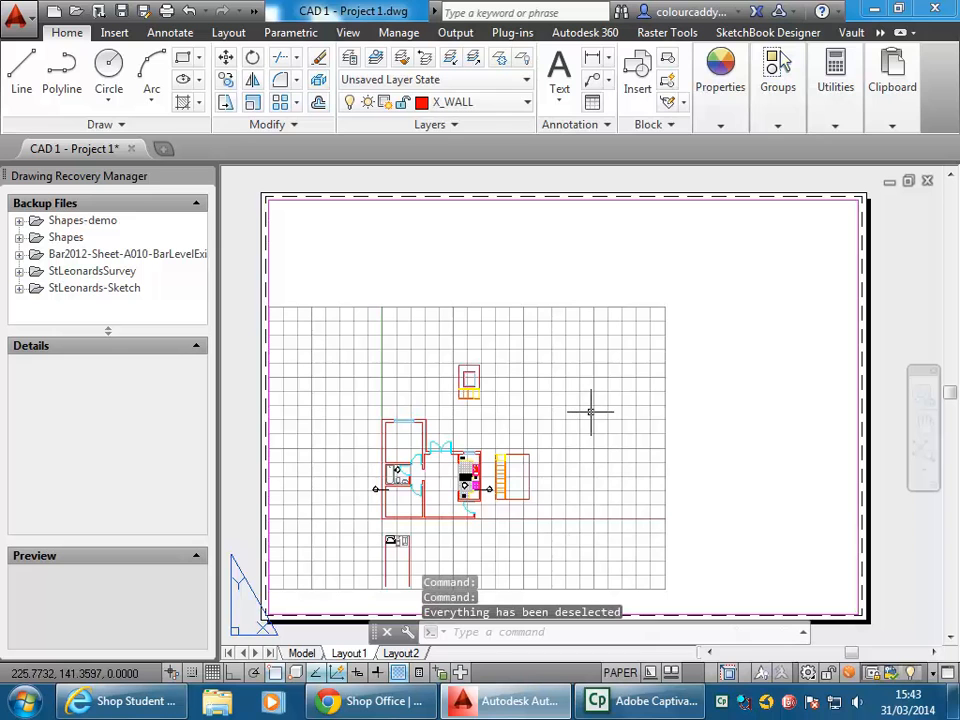
Step: Switch repeatedly between paper space and model space on Layout1, finishing in model space inside the viewport
{"action": "left_click", "coordinate": [621, 673]}
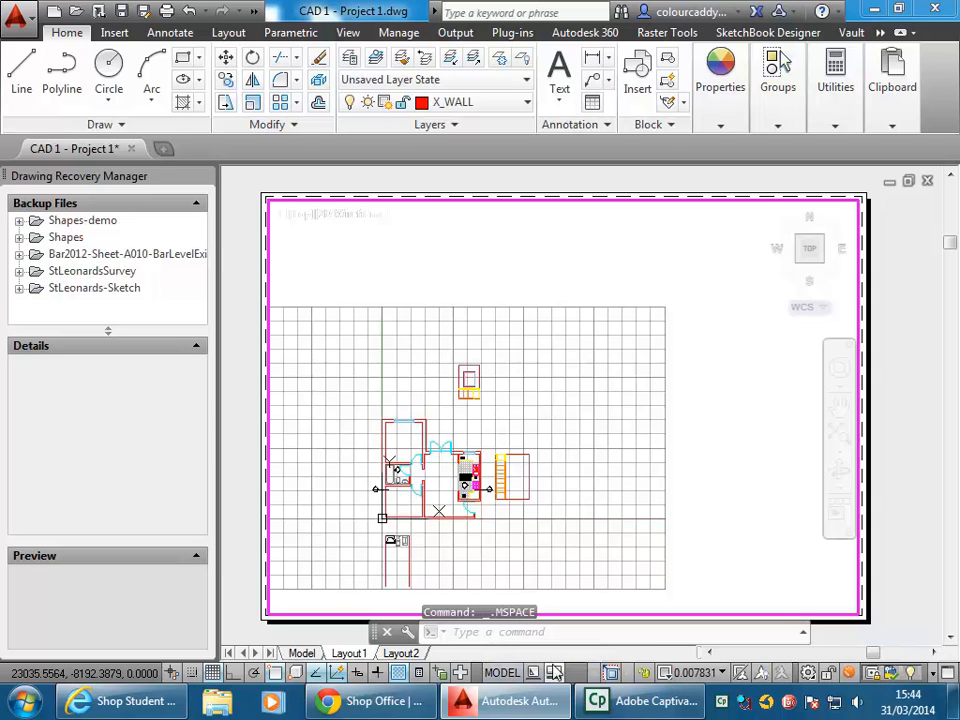
{"action": "left_click", "coordinate": [502, 673]}
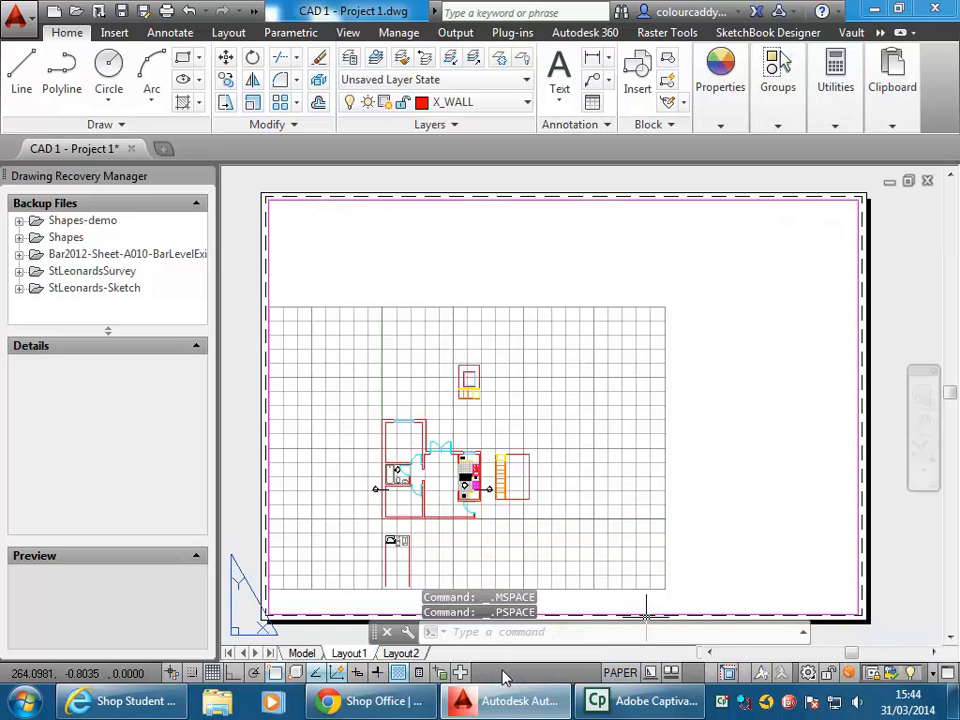
{"action": "left_click", "coordinate": [620, 674]}
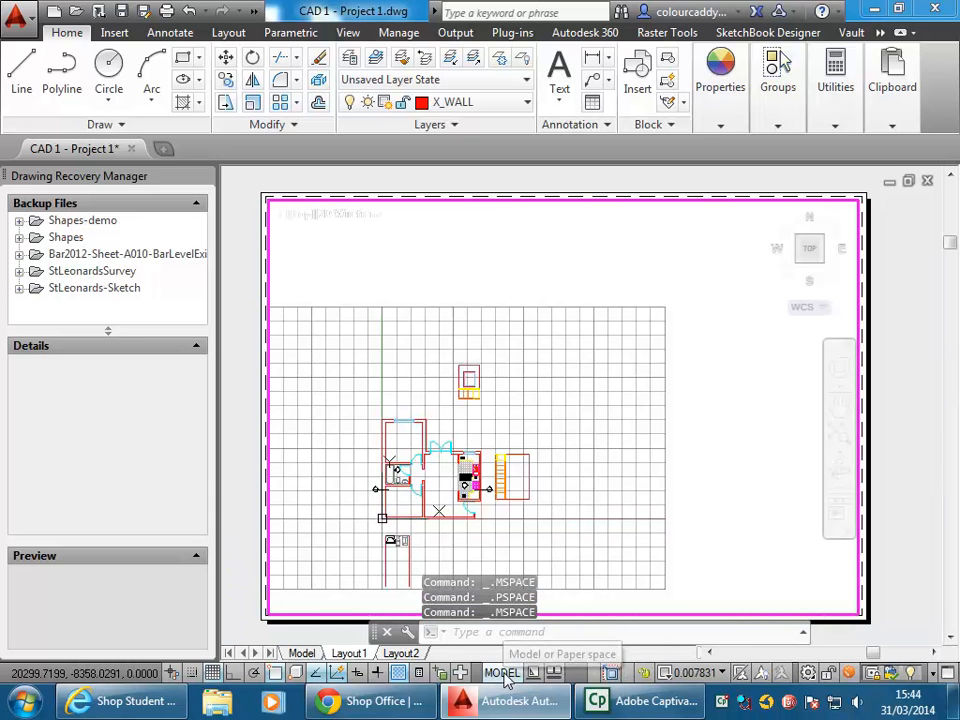
{"action": "left_click", "coordinate": [502, 673]}
{"action": "left_click", "coordinate": [612, 673]}
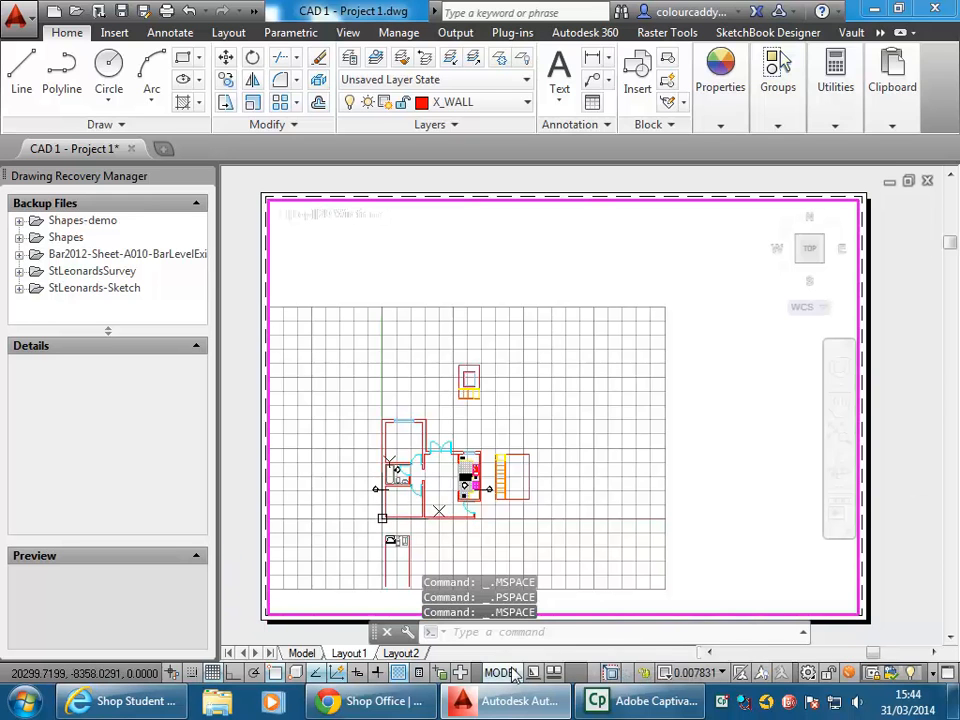
{"action": "left_click", "coordinate": [502, 673]}
{"action": "left_click", "coordinate": [612, 673]}
{"action": "left_click", "coordinate": [502, 673]}
{"action": "left_click", "coordinate": [618, 671]}
{"action": "left_click", "coordinate": [511, 672]}
{"action": "left_click", "coordinate": [620, 678]}
{"action": "left_click", "coordinate": [503, 672]}
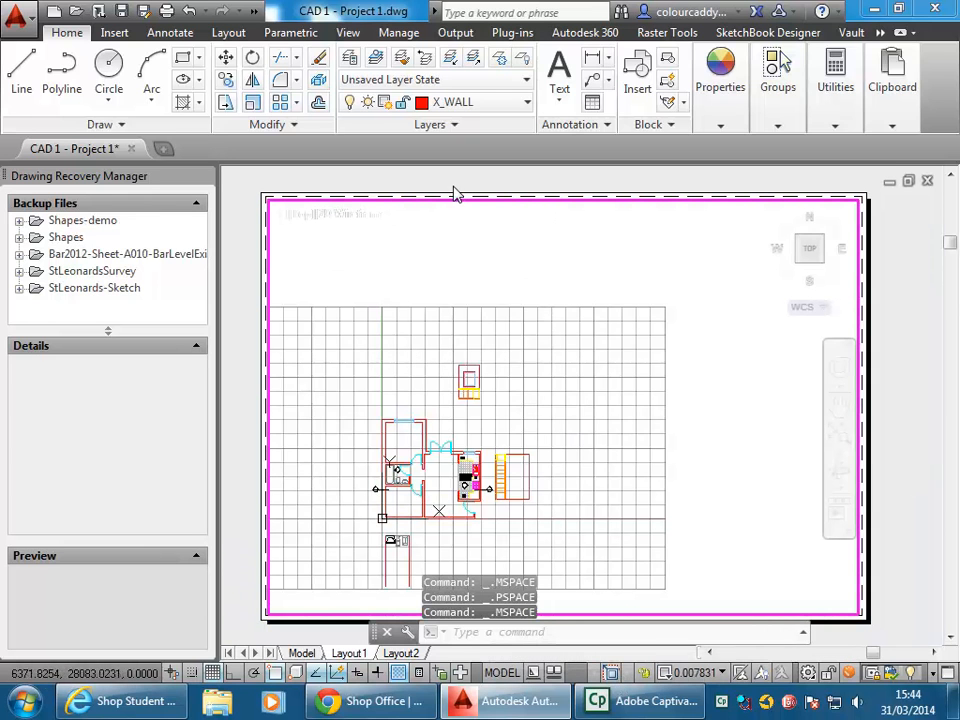
Step: Zoom and pan the model inside the viewport to reframe the floor plan on the sheet
{"action": "scroll", "coordinate": [438, 299], "scroll_direction": "up", "scroll_amount": 3}
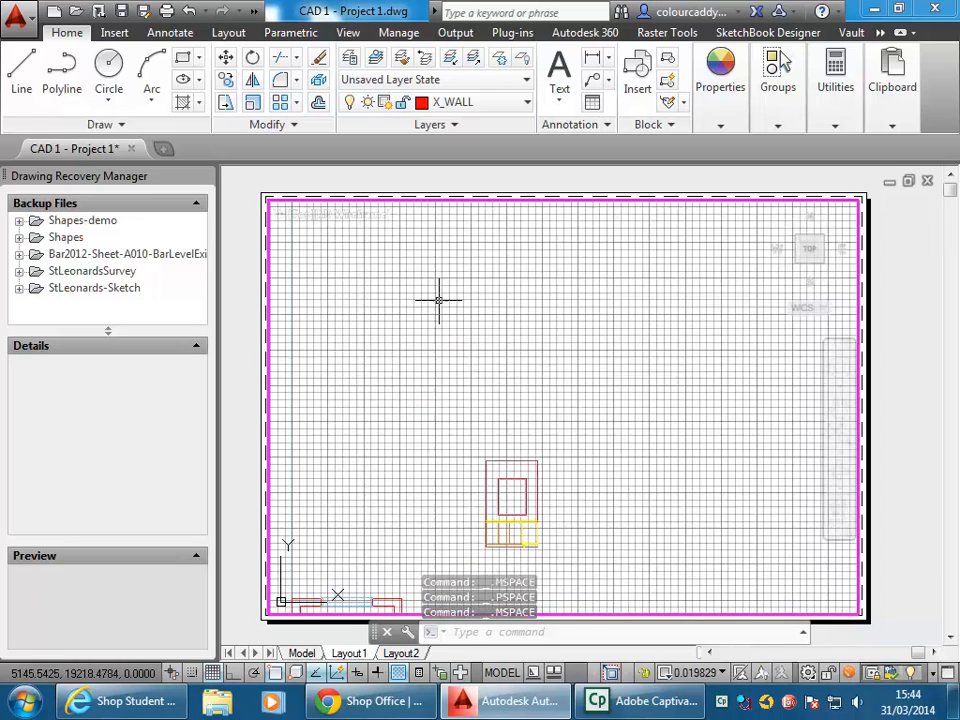
{"action": "middle_click_drag", "start_coordinate": [439, 383], "coordinate": [457, 296]}
{"action": "scroll", "coordinate": [452, 340], "scroll_direction": "down", "scroll_amount": 3}
{"action": "mouse_move", "coordinate": [454, 386]}
{"action": "middle_mouse_down"}
{"action": "mouse_move", "coordinate": [456, 350]}
{"action": "mouse_move", "coordinate": [529, 298]}
{"action": "middle_mouse_up"}
{"action": "scroll", "coordinate": [540, 416], "scroll_direction": "down", "scroll_amount": 2}
{"action": "scroll", "coordinate": [528, 404], "scroll_direction": "up", "scroll_amount": 2}
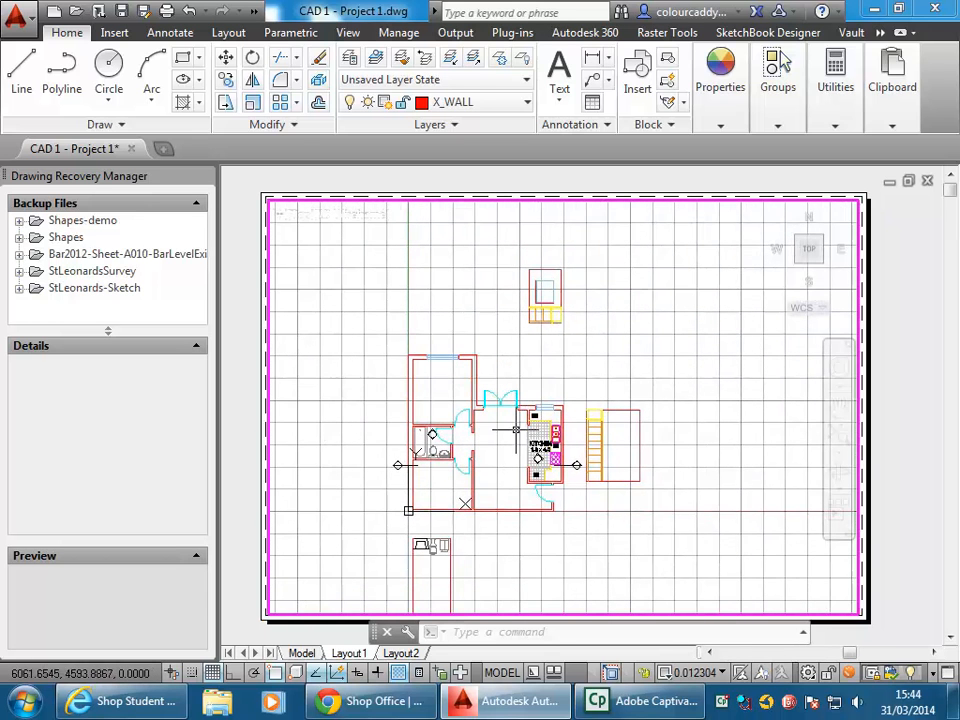
{"action": "middle_click_drag", "start_coordinate": [491, 343], "coordinate": [465, 345]}
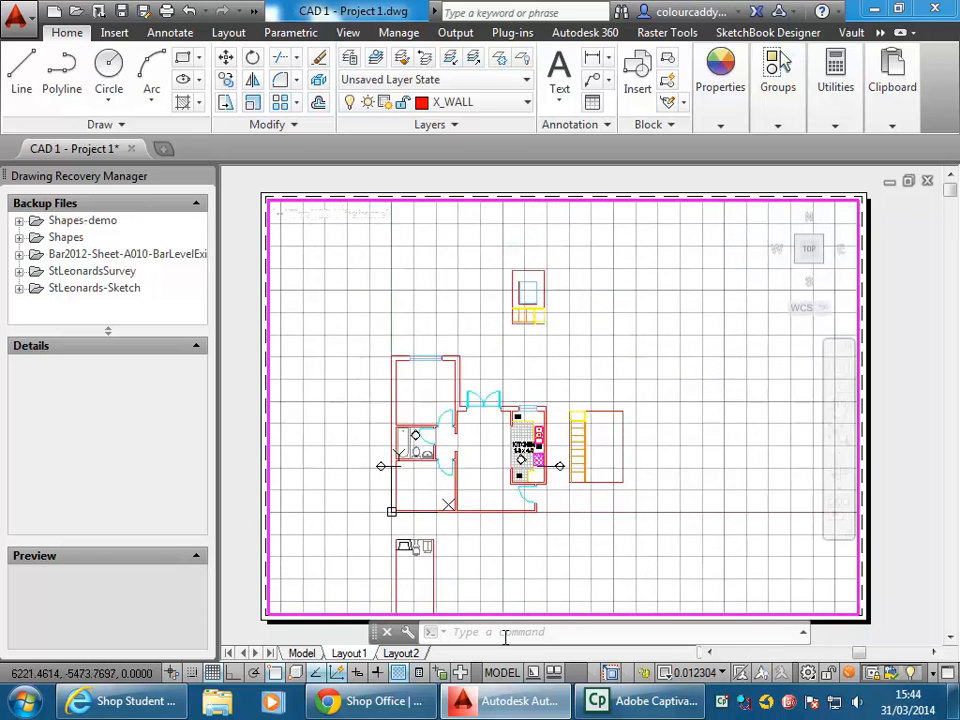
Step: Switch from model space to paper space and zoom and pan the whole sheet together with its viewport
{"action": "left_click", "coordinate": [502, 672]}
{"action": "scroll", "coordinate": [464, 340], "scroll_direction": "down", "scroll_amount": 2}
{"action": "scroll", "coordinate": [464, 339], "scroll_direction": "up", "scroll_amount": 2}
{"action": "mouse_move", "coordinate": [465, 340]}
{"action": "middle_mouse_down"}
{"action": "mouse_move", "coordinate": [510, 340]}
{"action": "mouse_move", "coordinate": [472, 345]}
{"action": "middle_mouse_up"}
{"action": "middle_click", "coordinate": [479, 343]}
{"action": "middle_click", "coordinate": [479, 343]}
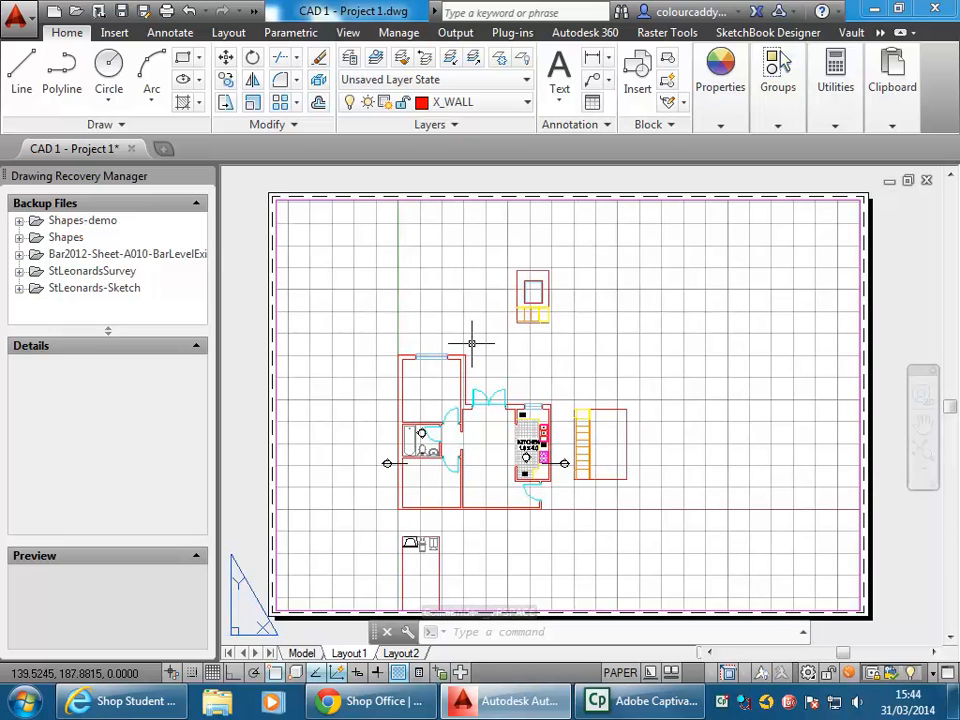
Step: Narrow the viewport to about two-thirds of the sheet width by stretching its upper-right corner inward, and deselect it
{"action": "left_click", "coordinate": [861, 212]}
{"action": "left_click", "coordinate": [860, 200]}
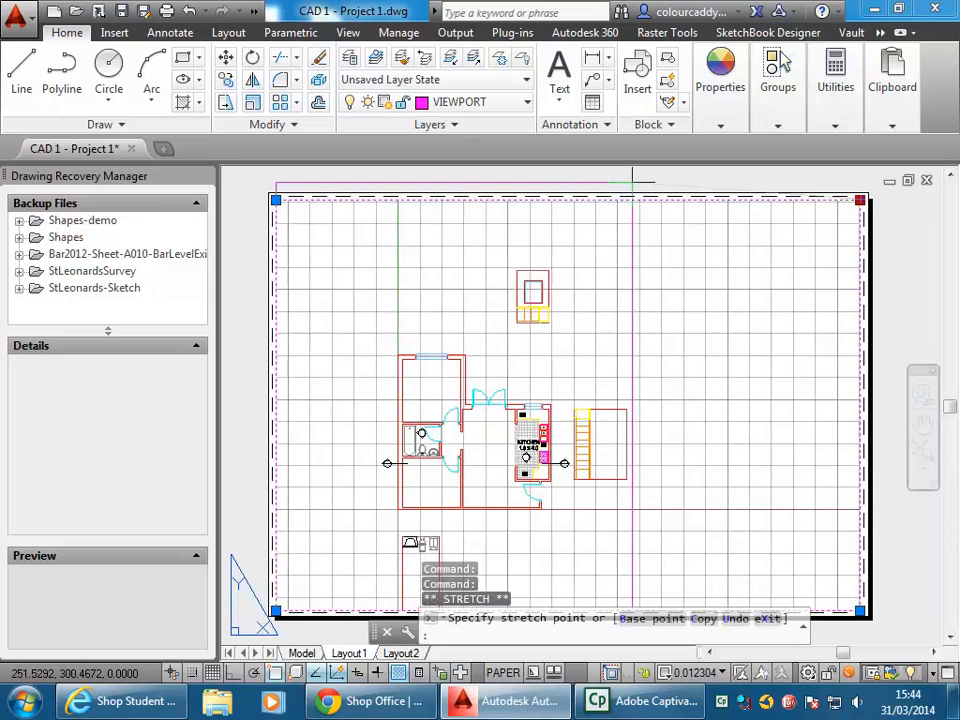
{"action": "left_click", "coordinate": [633, 198]}
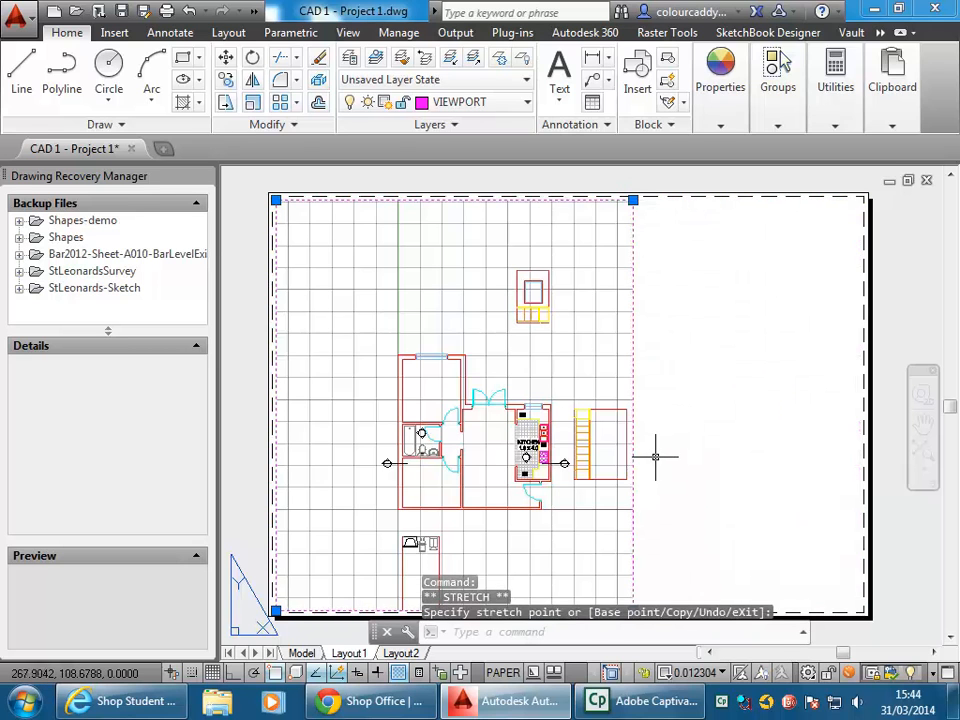
{"action": "key", "text": "Escape"}
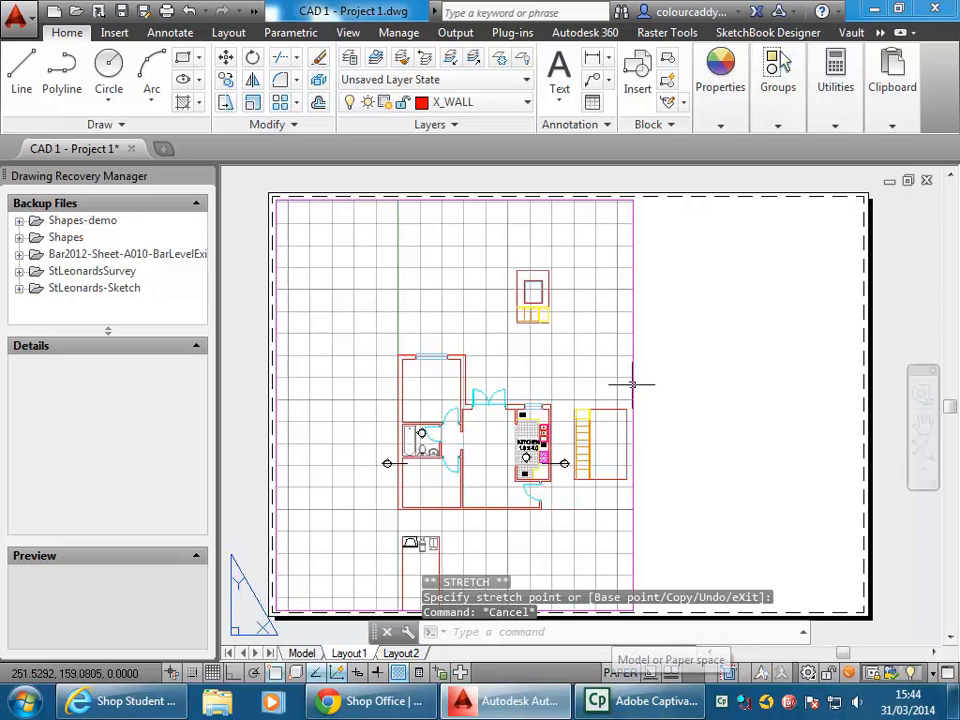
{"action": "left_click", "coordinate": [632, 323]}
{"action": "left_click", "coordinate": [633, 201]}
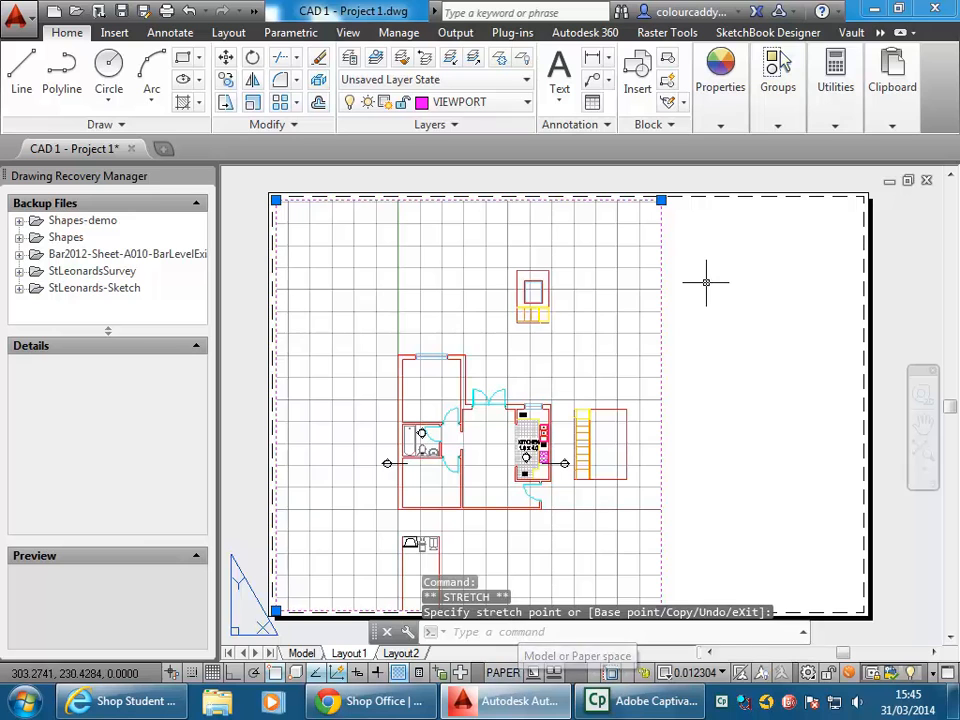
{"action": "key", "text": "Escape"}
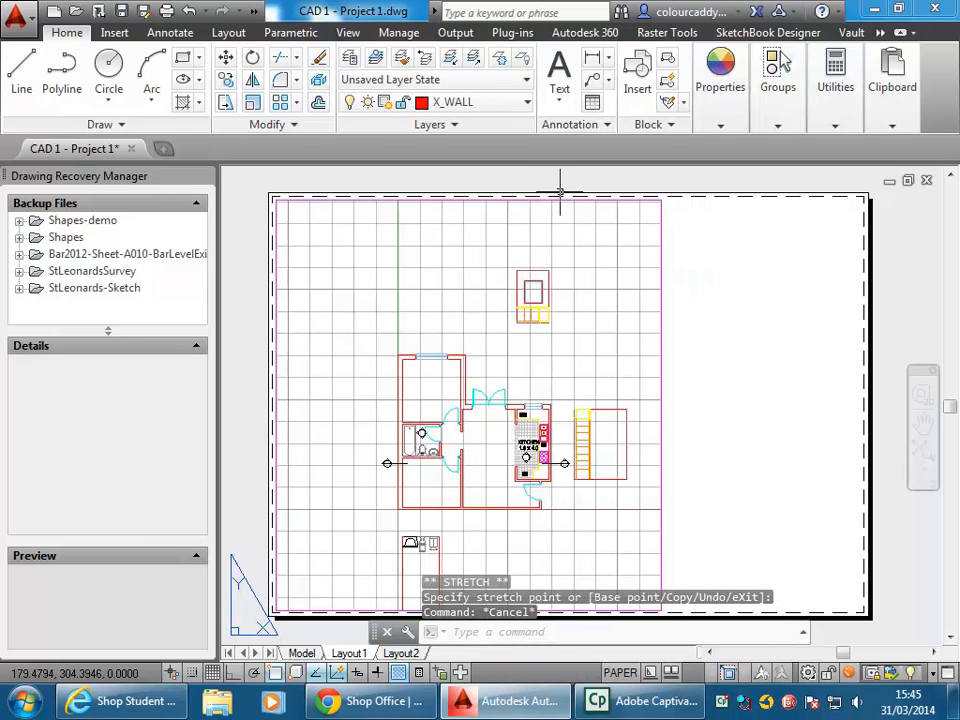
Step: Draw a tall rectangle in paper space inside the sheet's upper-right corner, in the blank area beside the viewport
{"action": "left_click", "coordinate": [20, 84]}
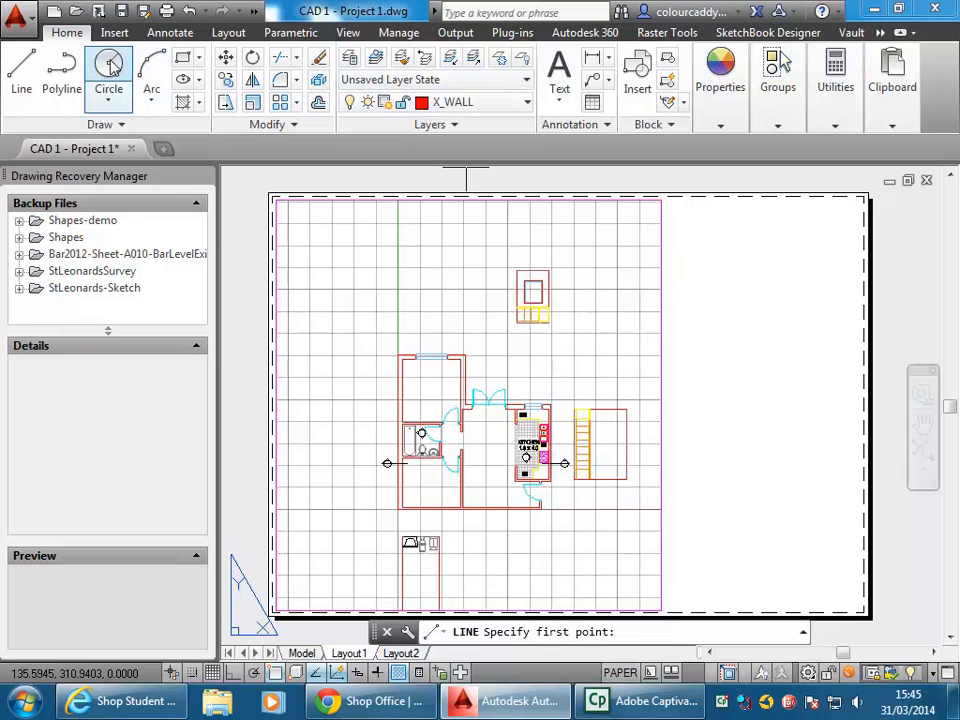
{"action": "left_click", "coordinate": [182, 57]}
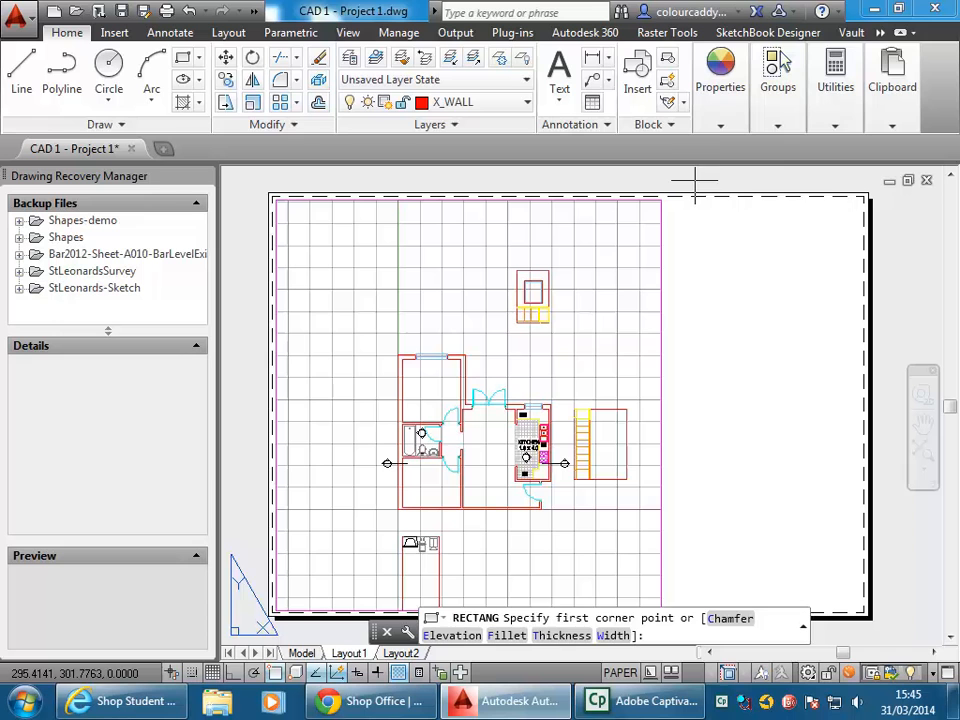
{"action": "left_click", "coordinate": [862, 203]}
{"action": "left_click", "coordinate": [780, 342]}
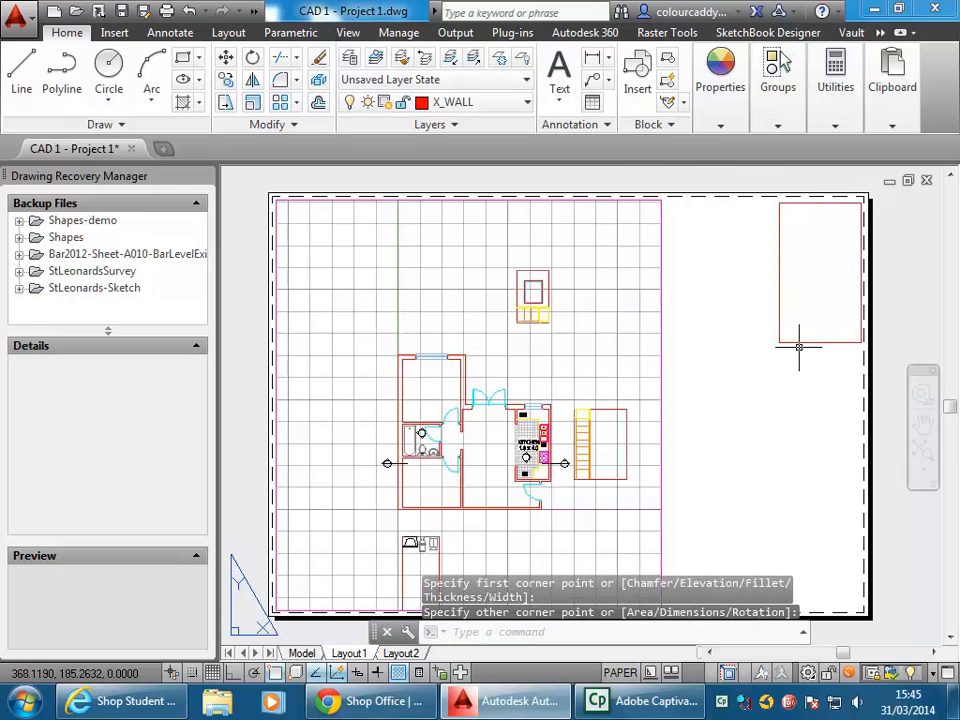
Step: Draw a horizontal line across the rectangle between the midpoints of its two vertical sides
{"action": "left_click", "coordinate": [21, 68]}
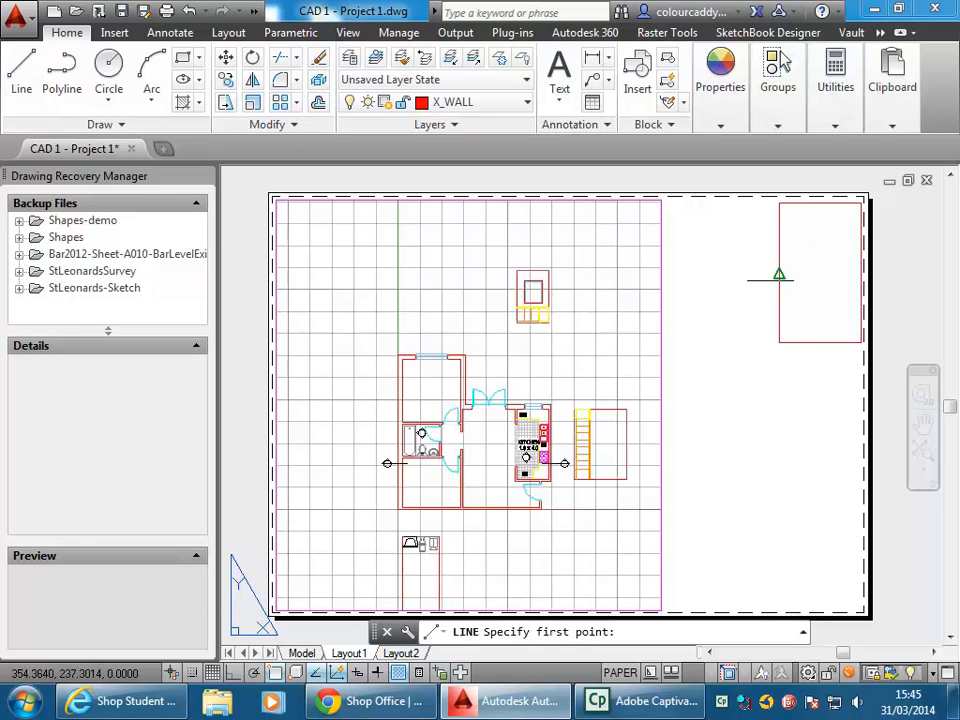
{"action": "left_click", "coordinate": [778, 275]}
{"action": "left_click", "coordinate": [863, 273]}
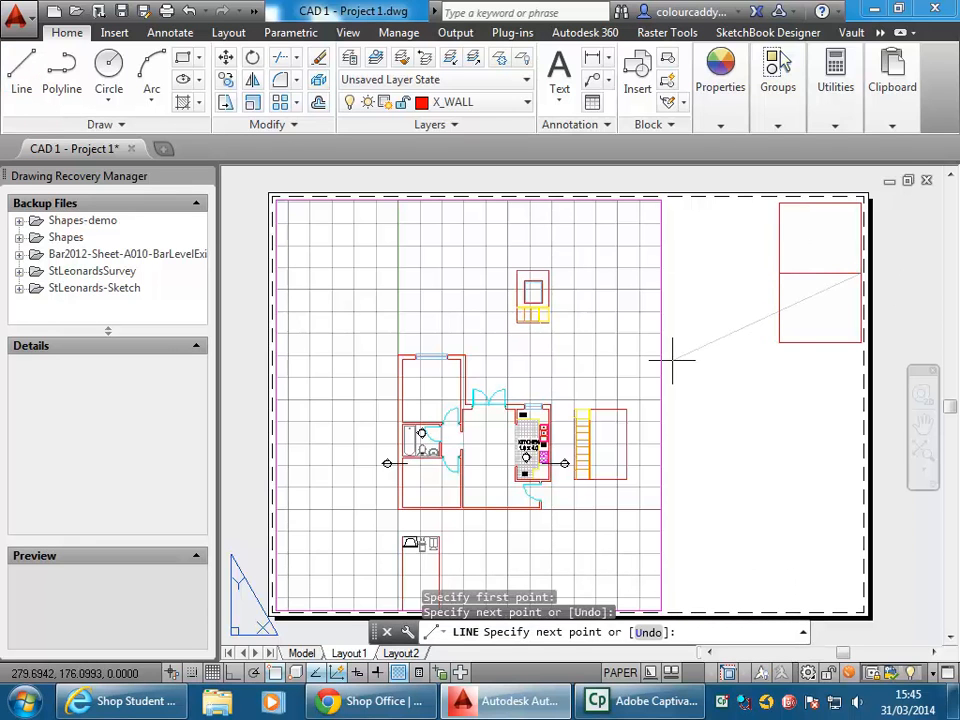
{"action": "key", "text": "Escape"}
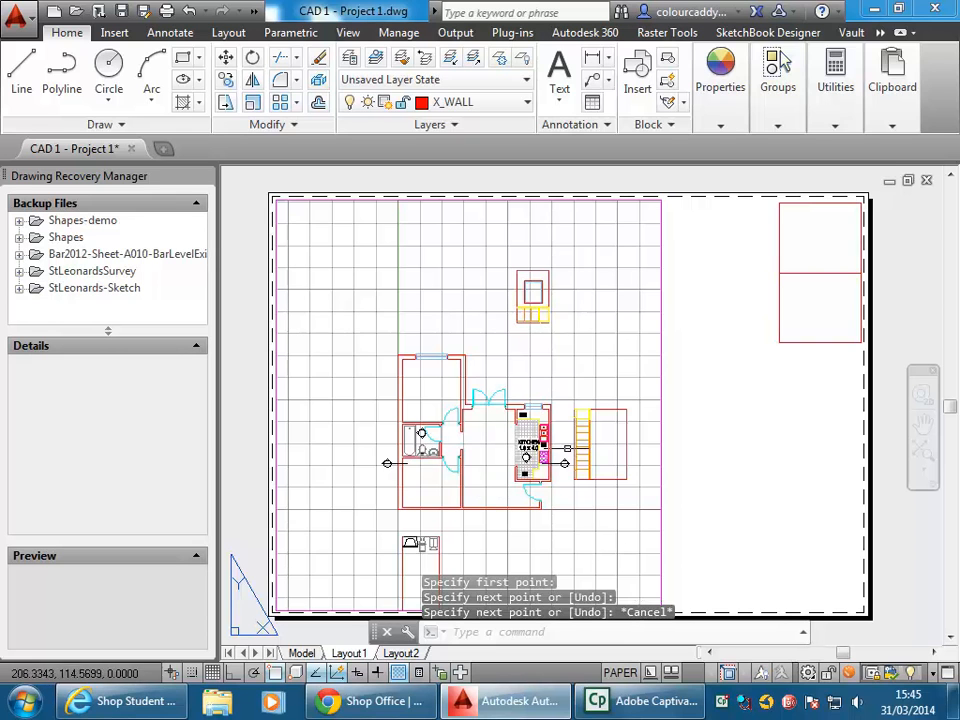
Step: Switch to model space inside the viewport and draw a closed triangle with lines above the floor plan
{"action": "left_click", "coordinate": [620, 673]}
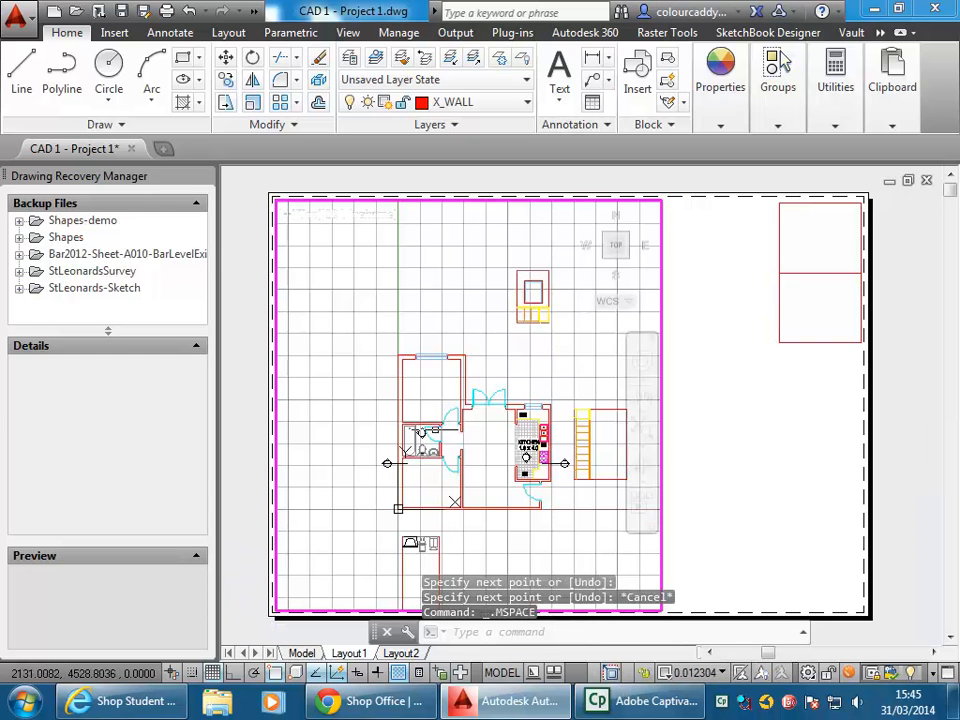
{"action": "middle_click_drag", "start_coordinate": [377, 306], "coordinate": [354, 286]}
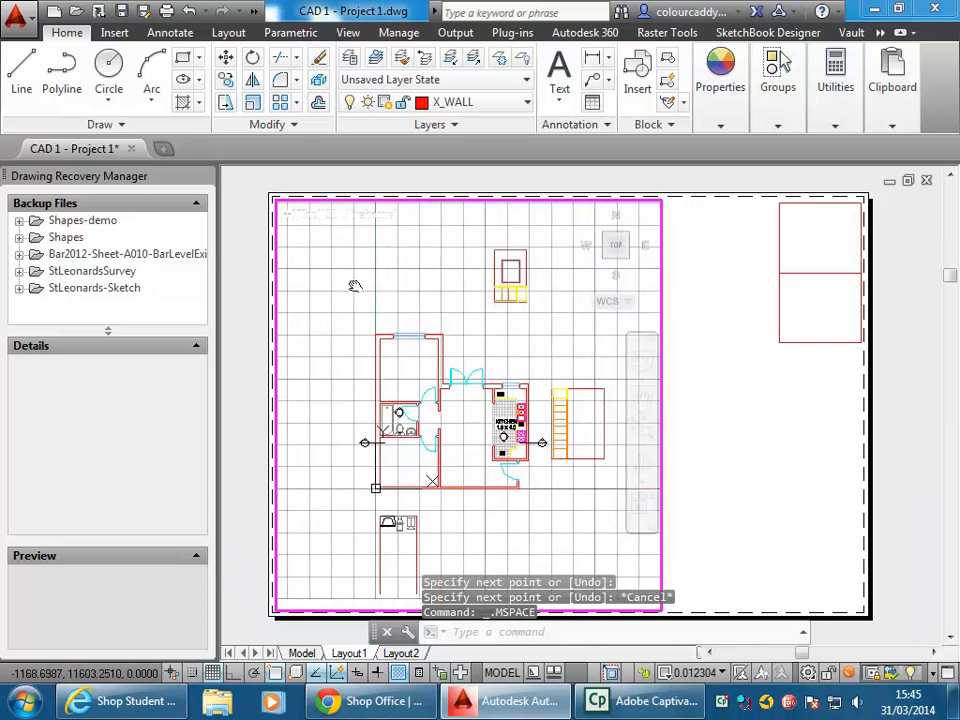
{"action": "left_click", "coordinate": [21, 68]}
{"action": "left_click", "coordinate": [380, 294]}
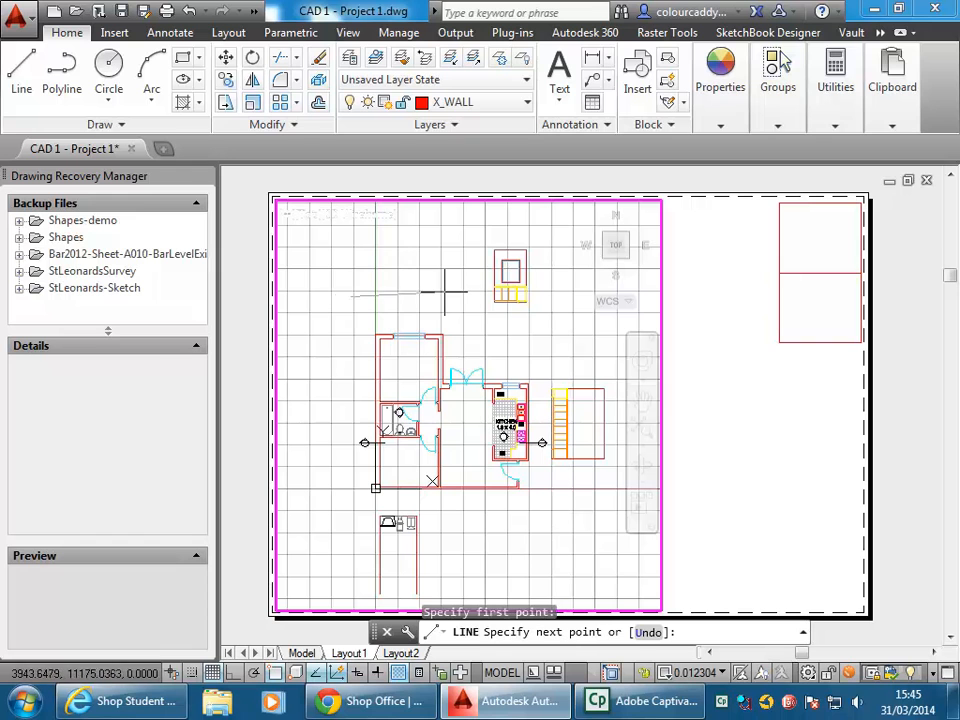
{"action": "left_click", "coordinate": [428, 283]}
{"action": "left_click", "coordinate": [372, 244]}
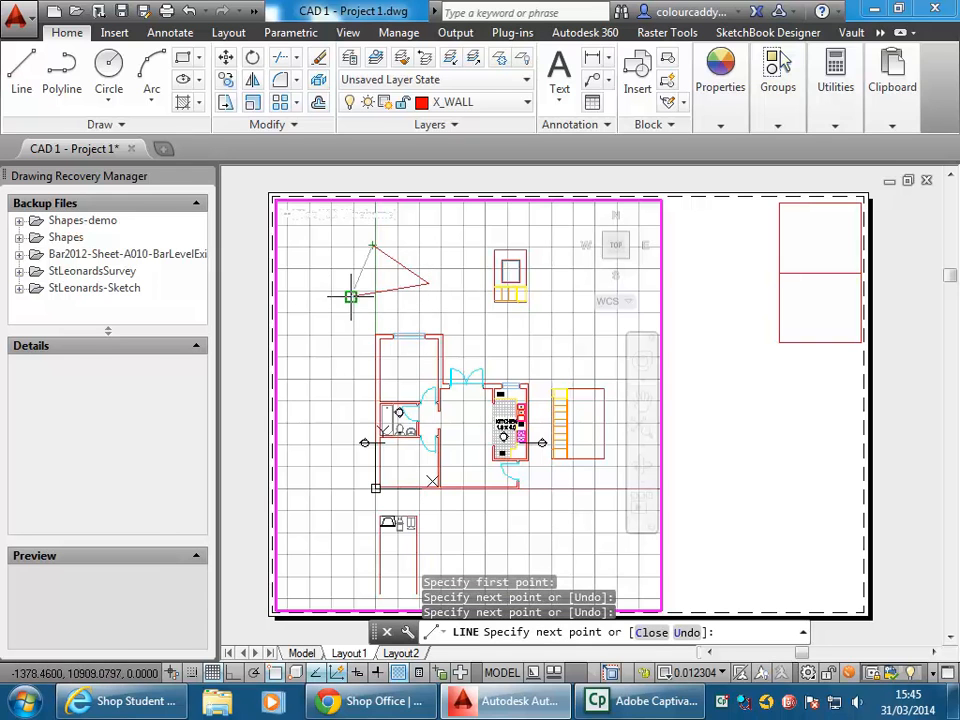
{"action": "left_click", "coordinate": [351, 296]}
{"action": "right_click", "coordinate": [354, 252]}
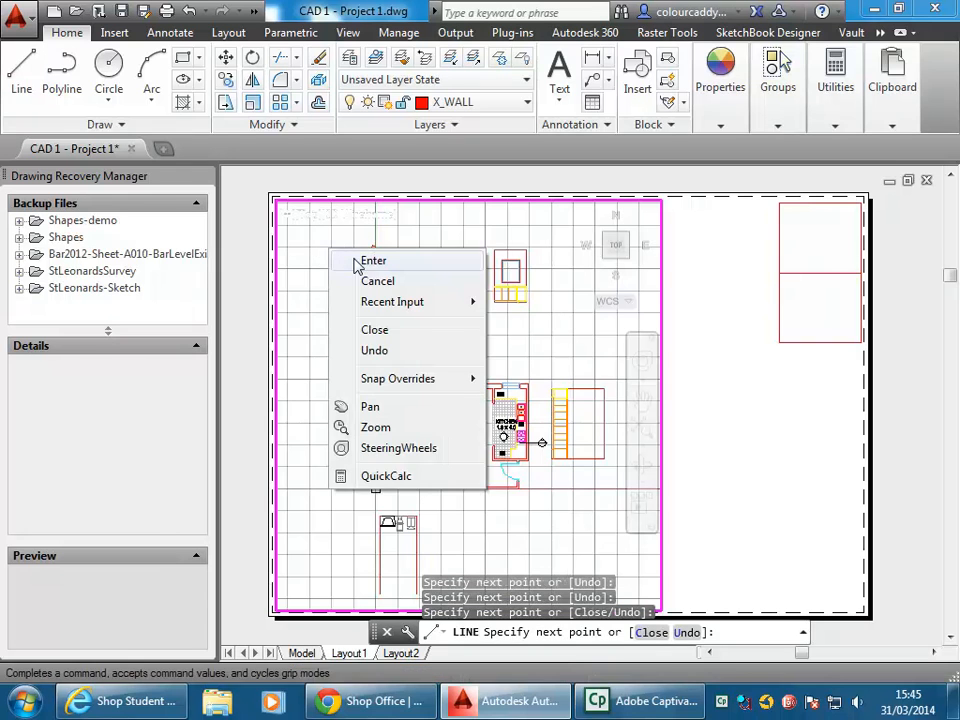
{"action": "left_click", "coordinate": [372, 258]}
Step: Set the viewport scale to 1:50 and pan the floor plan so it fits fully inside the viewport
{"action": "scroll", "coordinate": [449, 302], "scroll_direction": "down", "scroll_amount": 2}
{"action": "scroll", "coordinate": [449, 302], "scroll_direction": "up", "scroll_amount": 3}
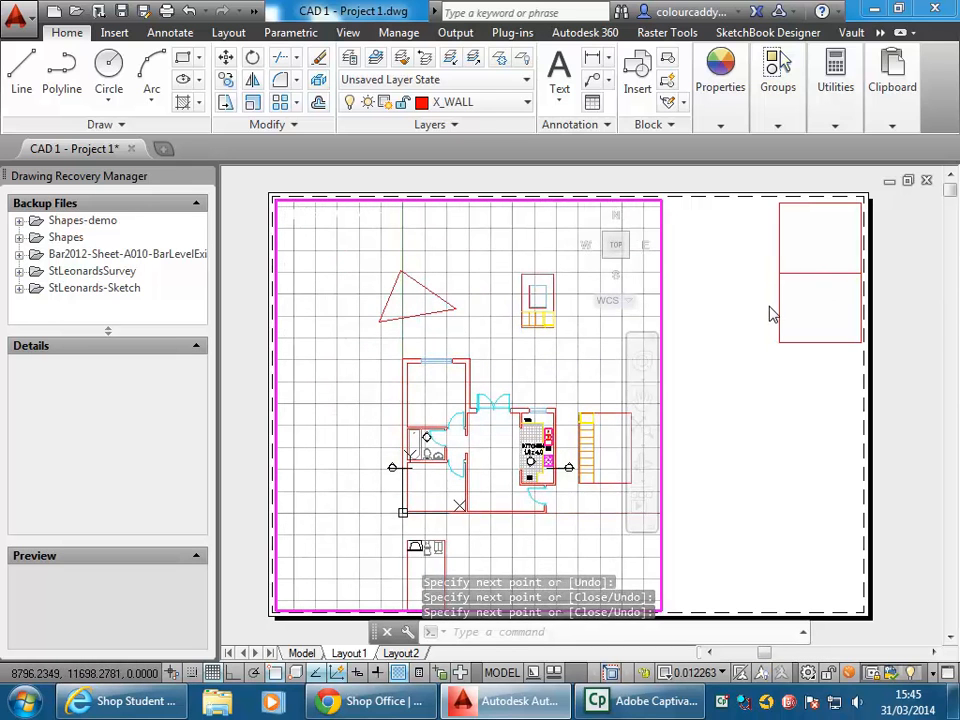
{"action": "scroll", "coordinate": [409, 311], "scroll_direction": "up", "scroll_amount": 4}
{"action": "scroll", "coordinate": [409, 311], "scroll_direction": "down", "scroll_amount": 4}
{"action": "middle_click_drag", "start_coordinate": [409, 311], "coordinate": [388, 301]}
{"action": "middle_click_drag", "start_coordinate": [413, 400], "coordinate": [364, 384]}
{"action": "left_click", "coordinate": [693, 673]}
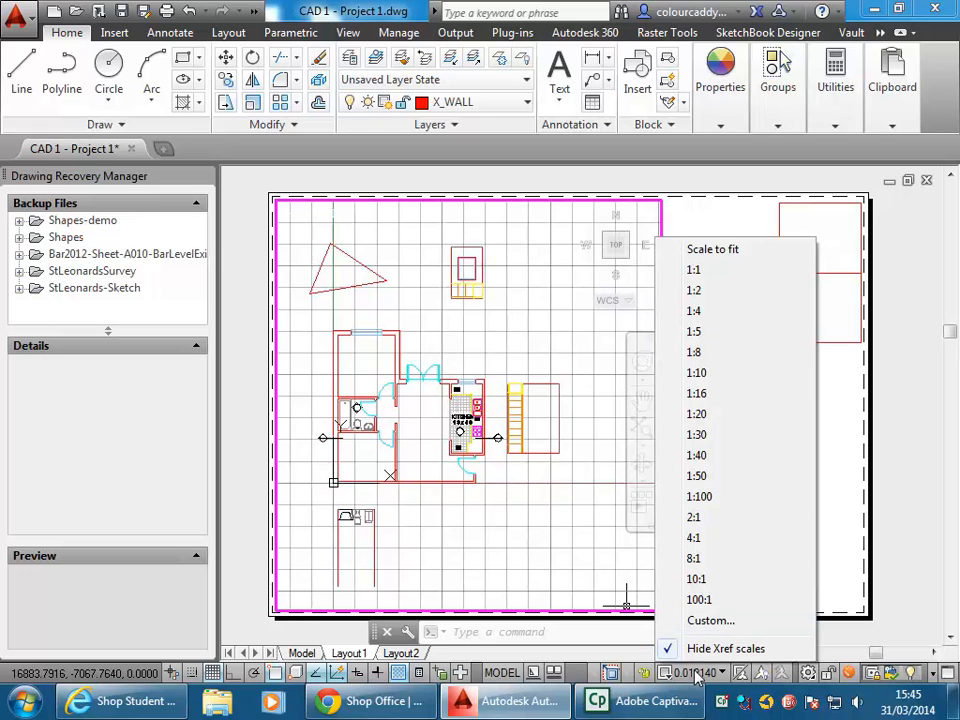
{"action": "left_click", "coordinate": [721, 478]}
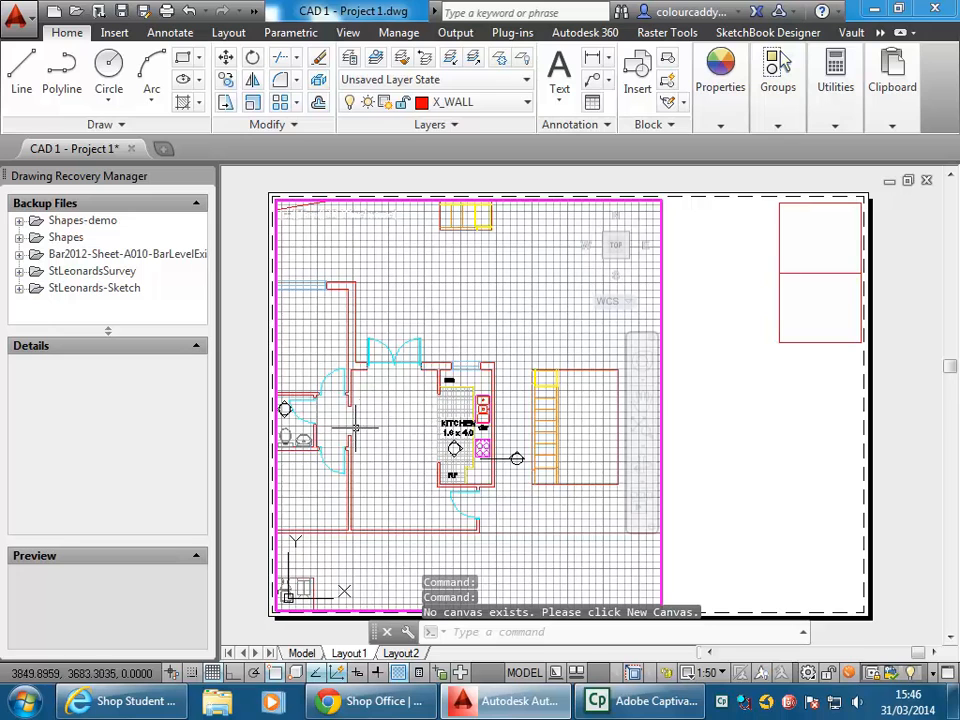
{"action": "mouse_move", "coordinate": [375, 423]}
{"action": "middle_mouse_down"}
{"action": "mouse_move", "coordinate": [470, 415]}
{"action": "mouse_move", "coordinate": [326, 411]}
{"action": "mouse_move", "coordinate": [343, 424]}
{"action": "mouse_move", "coordinate": [626, 425]}
{"action": "mouse_move", "coordinate": [421, 425]}
{"action": "mouse_move", "coordinate": [433, 436]}
{"action": "mouse_move", "coordinate": [395, 437]}
{"action": "mouse_move", "coordinate": [497, 430]}
{"action": "middle_mouse_up"}
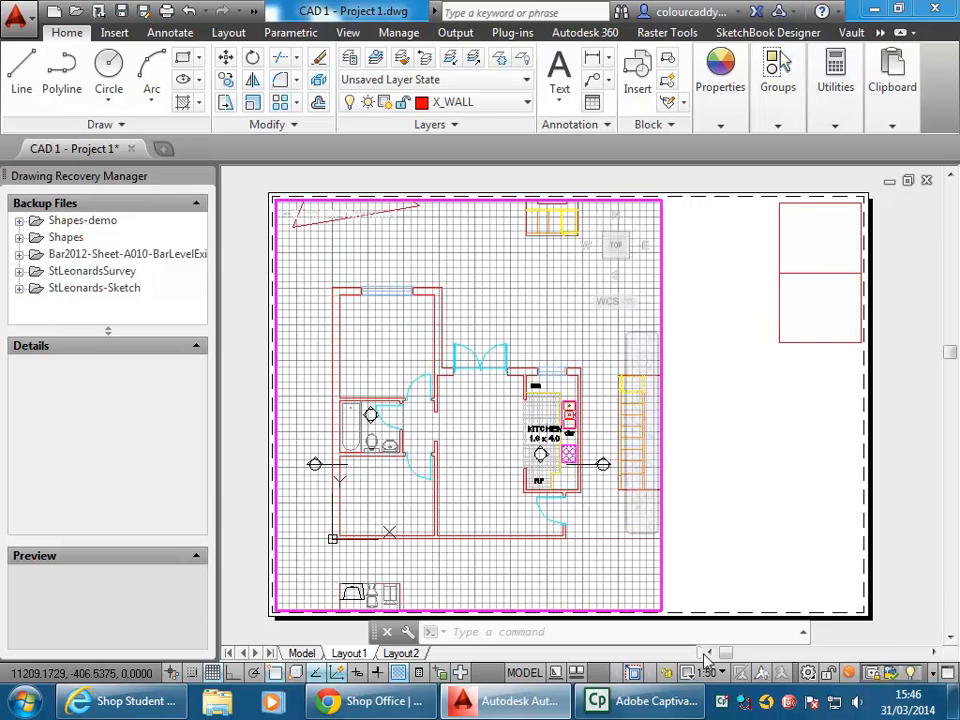
Step: Reapply the 1:50 viewport scale, including after zooming in on the plan inside the viewport
{"action": "left_click", "coordinate": [696, 676]}
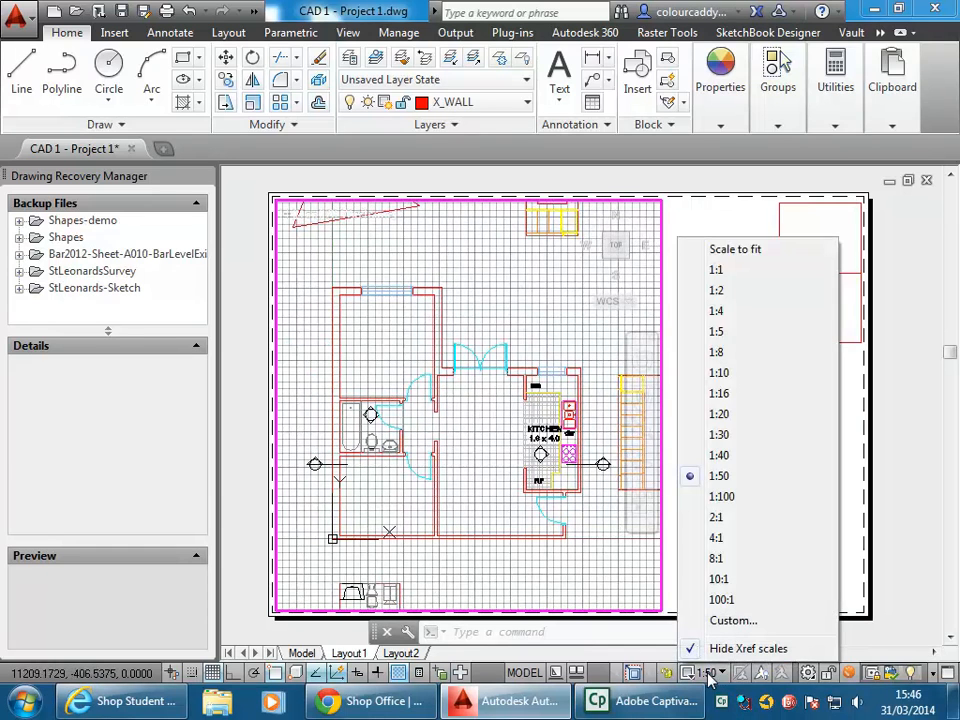
{"action": "left_click", "coordinate": [728, 478]}
{"action": "left_click", "coordinate": [490, 408]}
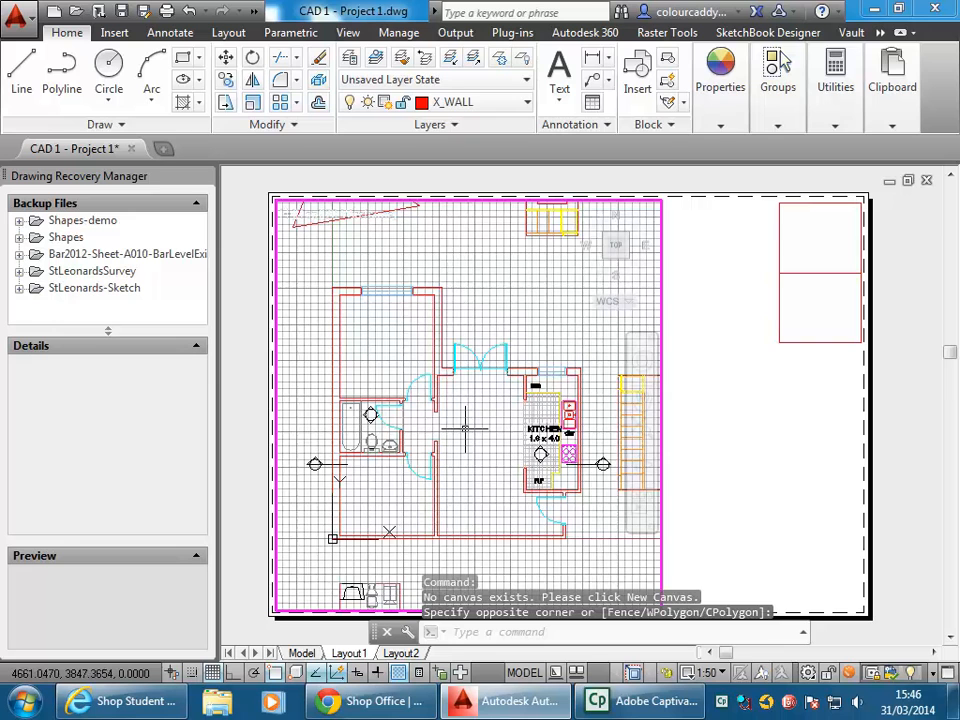
{"action": "scroll", "coordinate": [465, 428], "scroll_direction": "up", "scroll_amount": 2}
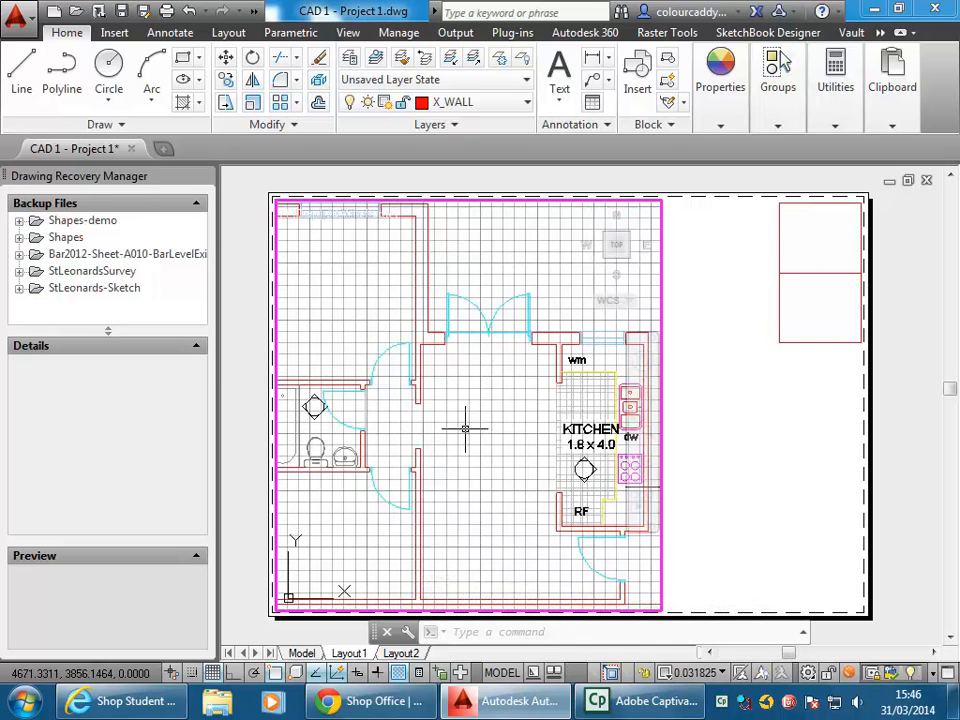
{"action": "left_click", "coordinate": [698, 673]}
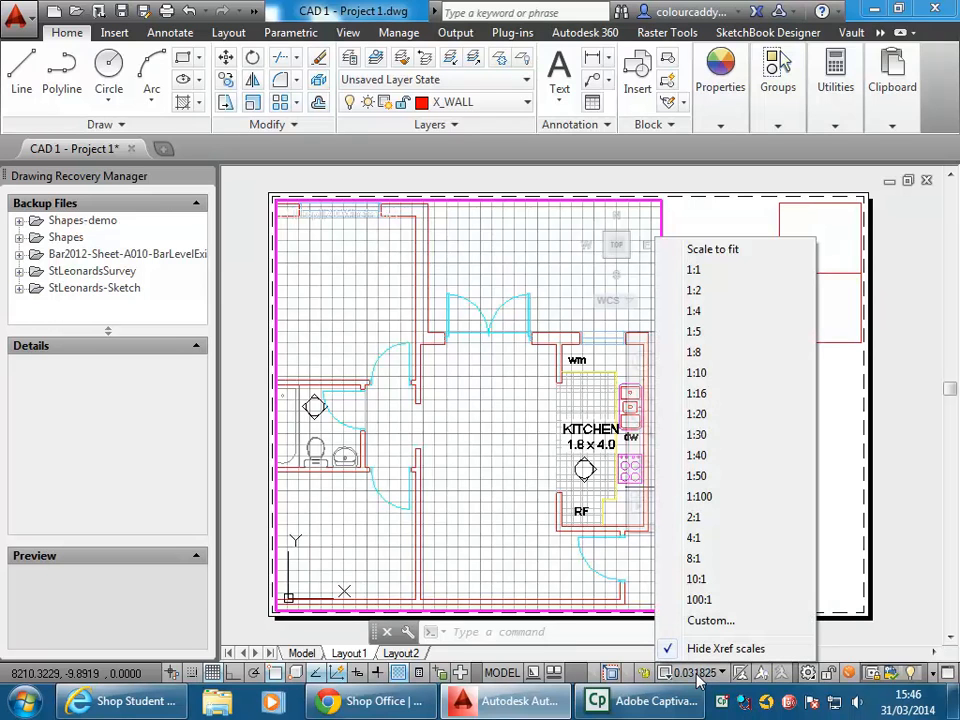
{"action": "left_click", "coordinate": [708, 477]}
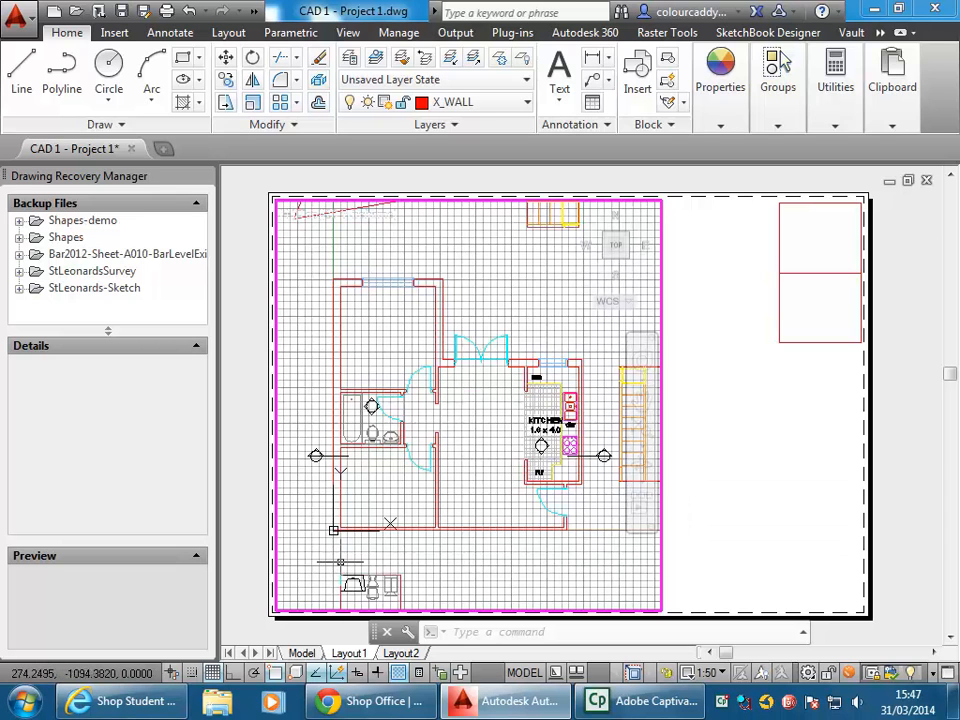
Step: Toggle the grid display in the viewport, leaving it turned off
{"action": "left_click", "coordinate": [214, 675]}
{"action": "left_click", "coordinate": [214, 675]}
{"action": "left_click", "coordinate": [214, 675]}
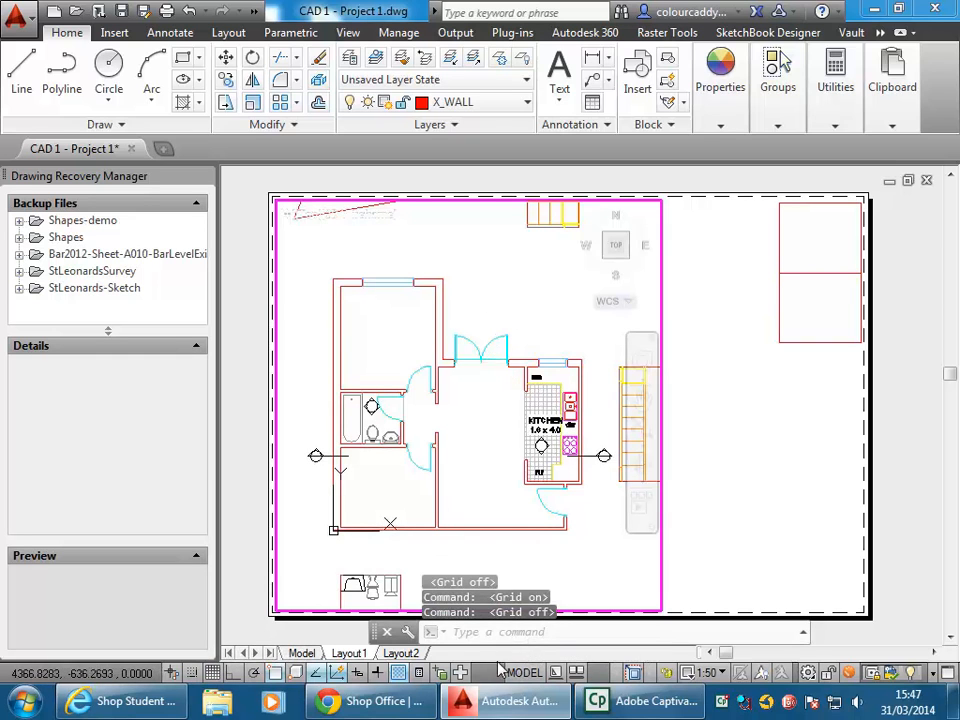
Step: Return to paper space and stretch the viewport's lower-right and upper-left corners inward to crop out everything except the floor plan
{"action": "left_click", "coordinate": [527, 675]}
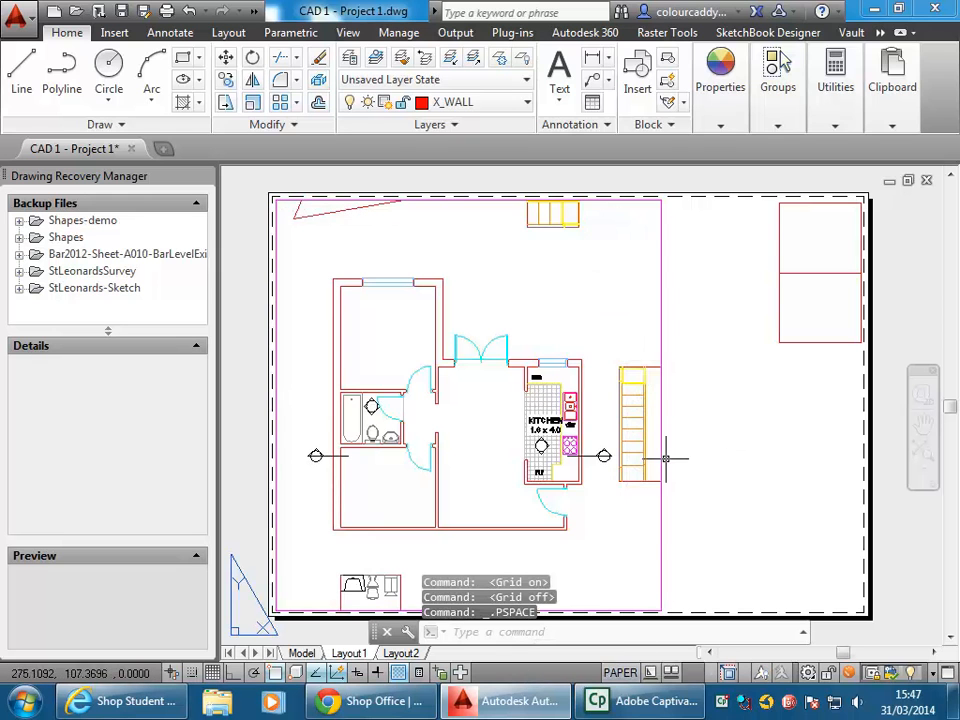
{"action": "left_click", "coordinate": [661, 542]}
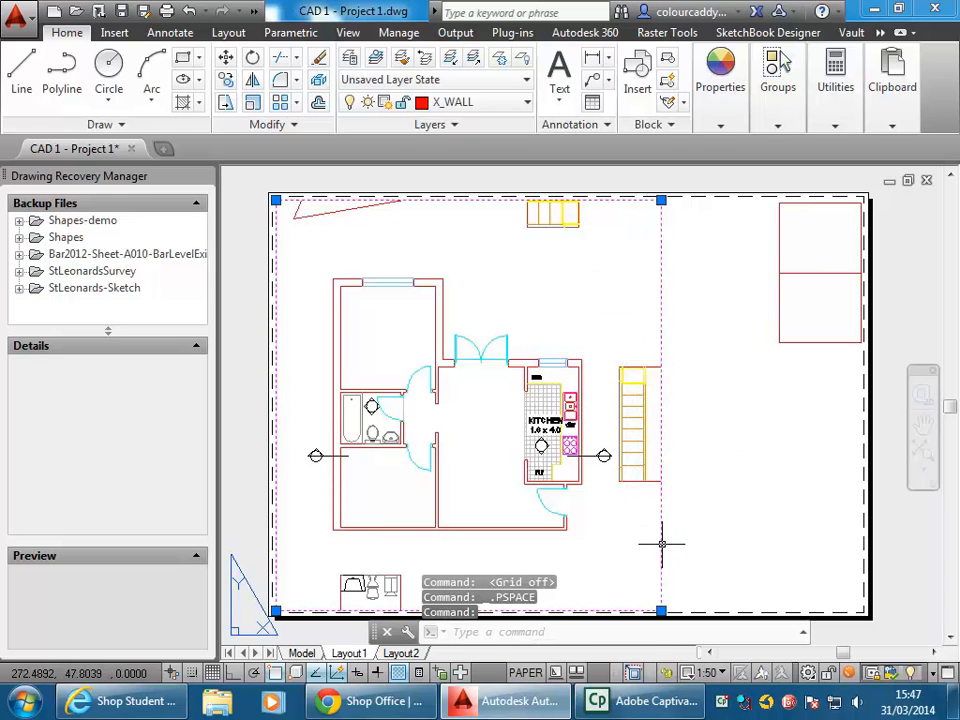
{"action": "left_click", "coordinate": [661, 610]}
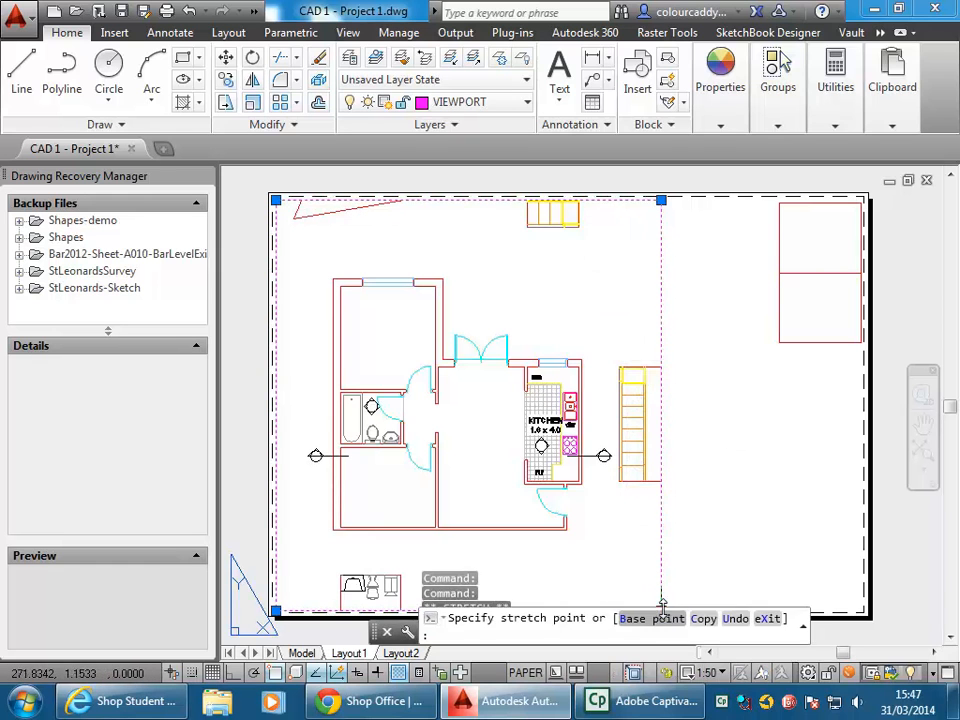
{"action": "left_click", "coordinate": [617, 569]}
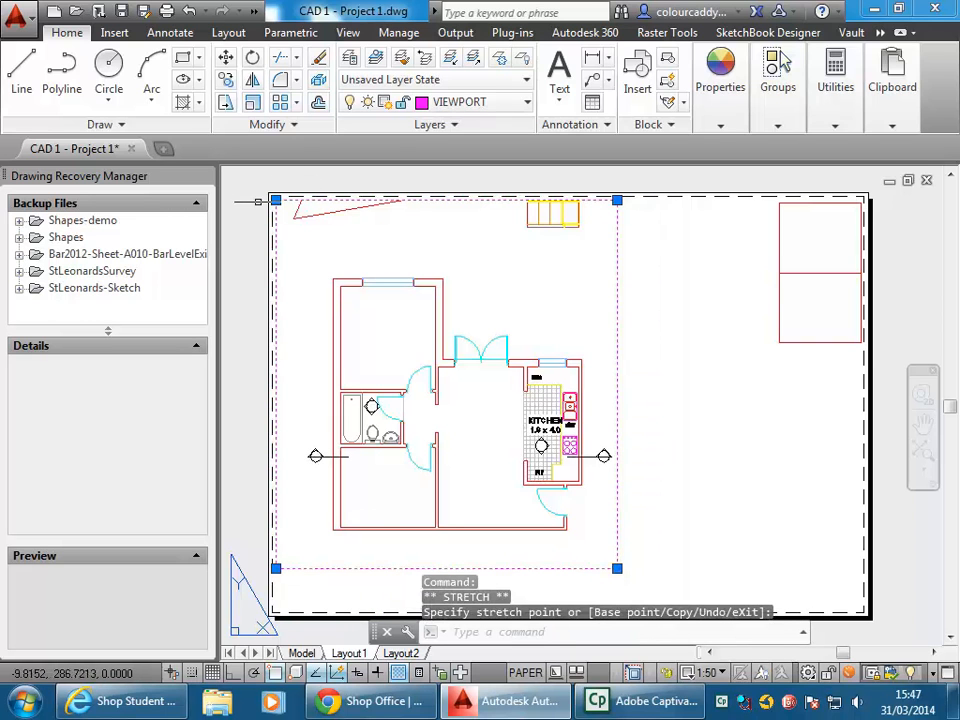
{"action": "left_click", "coordinate": [276, 200]}
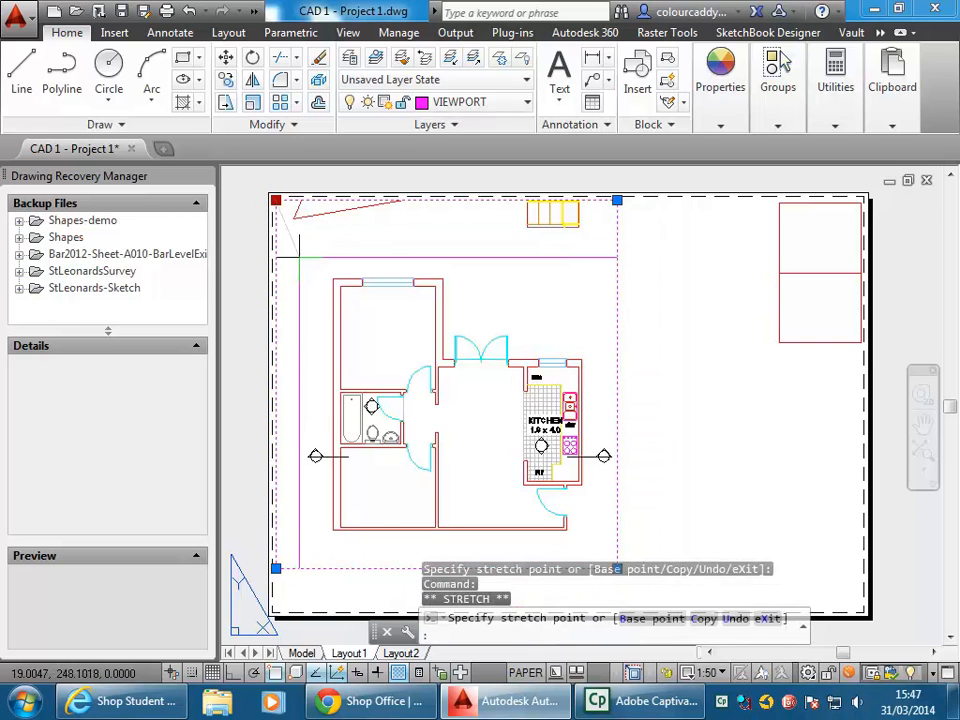
{"action": "left_click", "coordinate": [299, 257]}
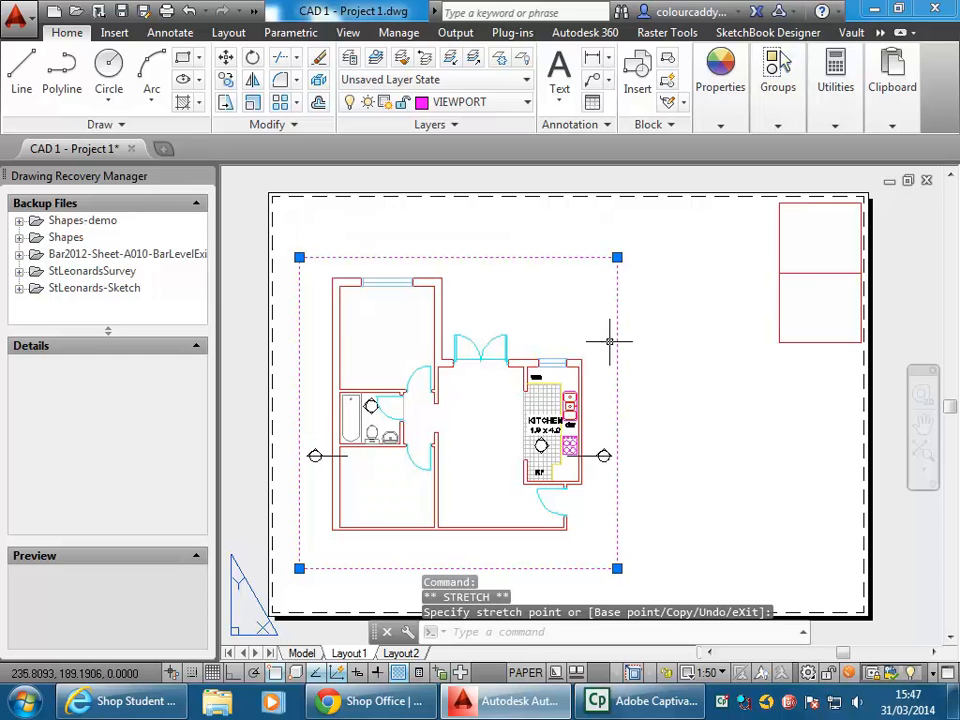
Step: Stretch the viewport's upper-left corner down so its top edge sits just above the floor plan's top wall
{"action": "middle_click_drag", "start_coordinate": [402, 232], "coordinate": [600, 271]}
{"action": "scroll", "coordinate": [580, 276], "scroll_direction": "up", "scroll_amount": 6}
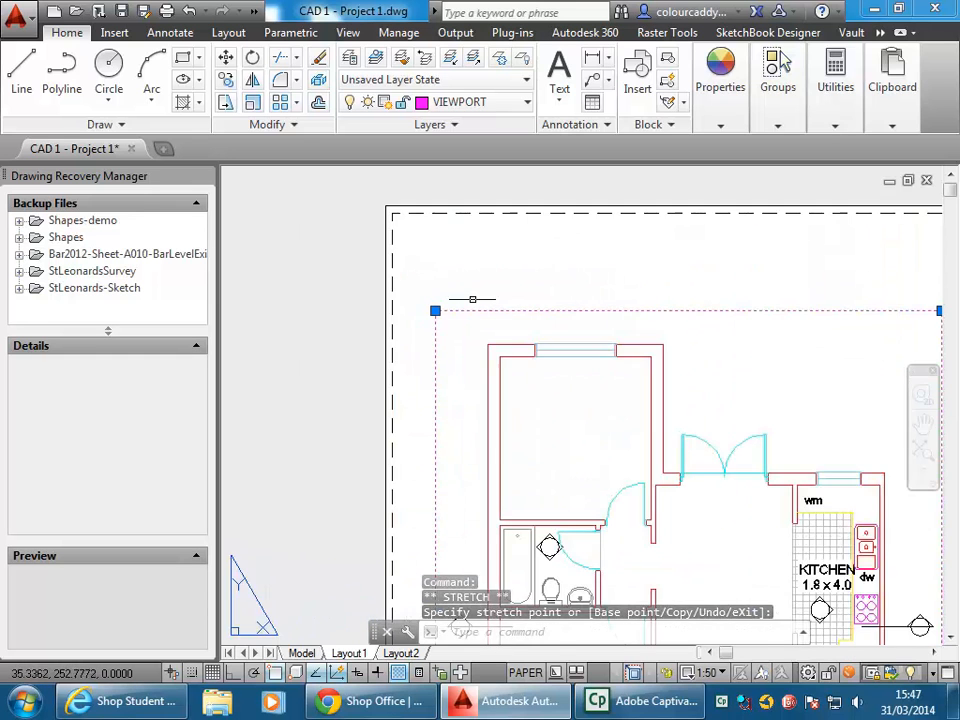
{"action": "left_click", "coordinate": [285, 349]}
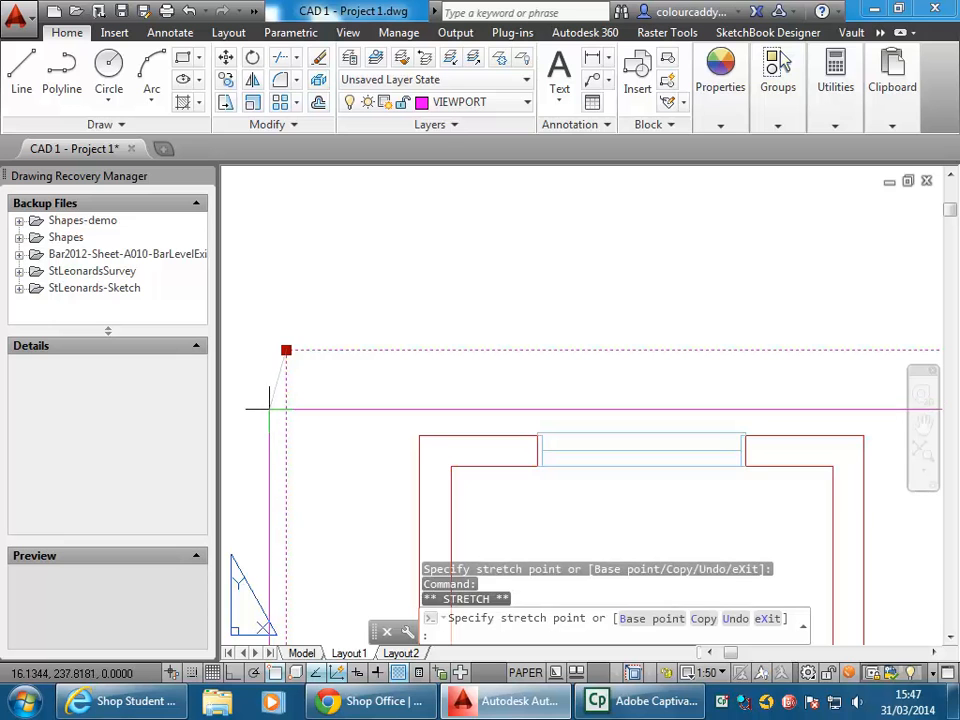
{"action": "scroll", "coordinate": [274, 406], "scroll_direction": "down", "scroll_amount": 3}
{"action": "scroll", "coordinate": [346, 490], "scroll_direction": "down", "scroll_amount": 2}
{"action": "middle_click_drag", "start_coordinate": [346, 494], "coordinate": [388, 289]}
{"action": "middle_click_drag", "start_coordinate": [461, 421], "coordinate": [438, 457]}
{"action": "middle_click_drag", "start_coordinate": [487, 438], "coordinate": [466, 441]}
{"action": "key", "text": "Escape"}
Step: Preview the plot of Layout1, inspect the bathroom and kitchen linework up close, and close the preview
{"action": "middle_click_drag", "start_coordinate": [635, 437], "coordinate": [575, 445]}
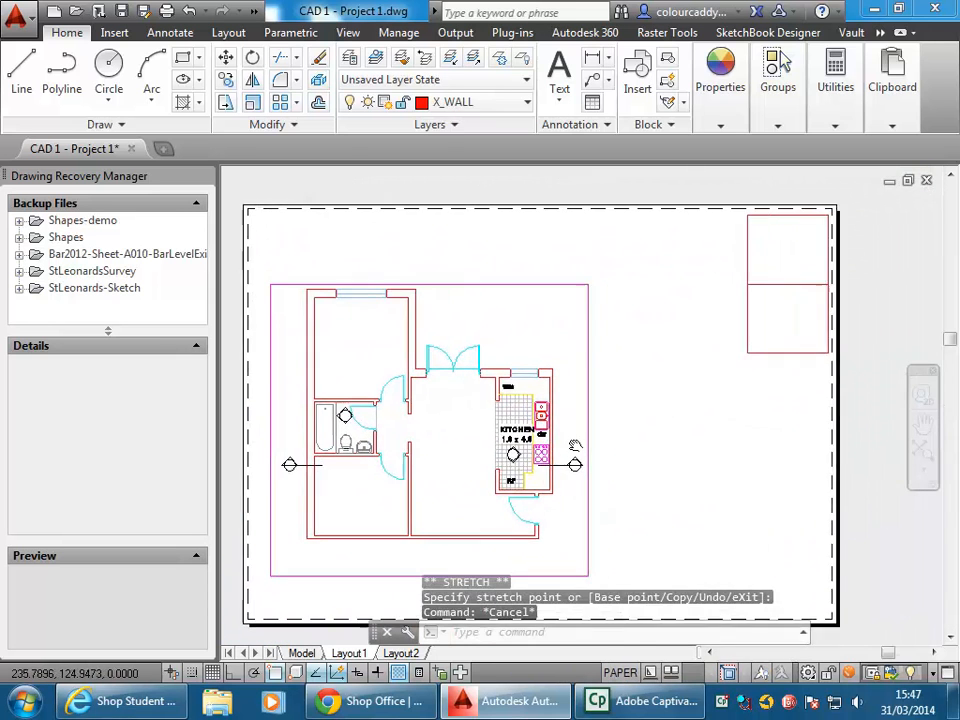
{"action": "mouse_move", "coordinate": [619, 396]}
{"action": "middle_mouse_down"}
{"action": "mouse_move", "coordinate": [677, 349]}
{"action": "mouse_move", "coordinate": [606, 413]}
{"action": "mouse_move", "coordinate": [681, 418]}
{"action": "middle_mouse_up"}
{"action": "scroll", "coordinate": [679, 360], "scroll_direction": "down", "scroll_amount": 2}
{"action": "scroll", "coordinate": [606, 413], "scroll_direction": "up", "scroll_amount": 2}
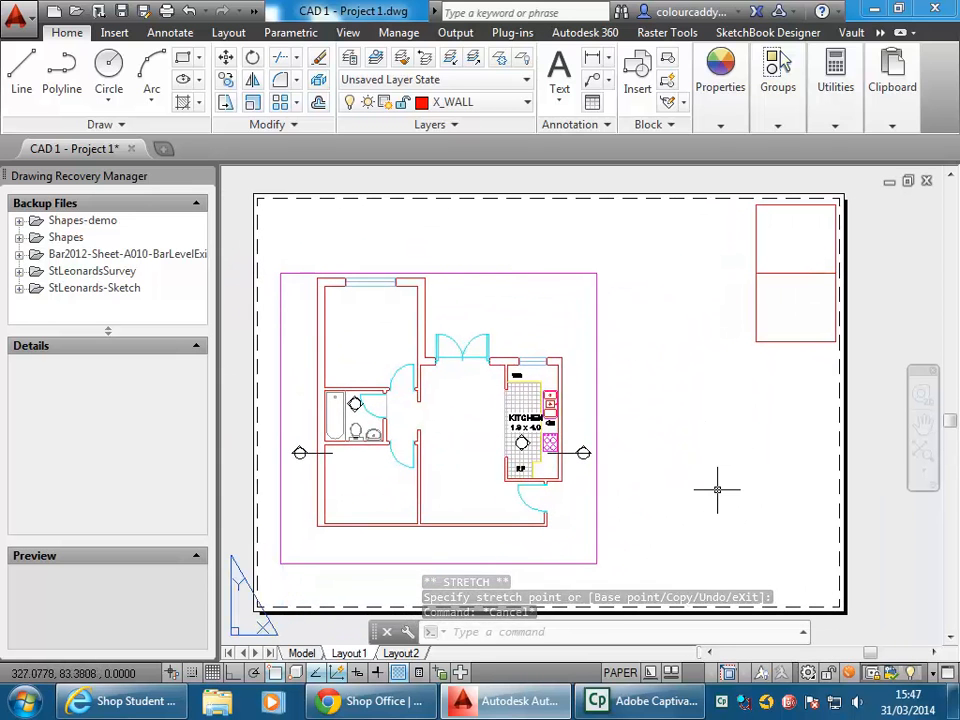
{"action": "left_click", "coordinate": [16, 14]}
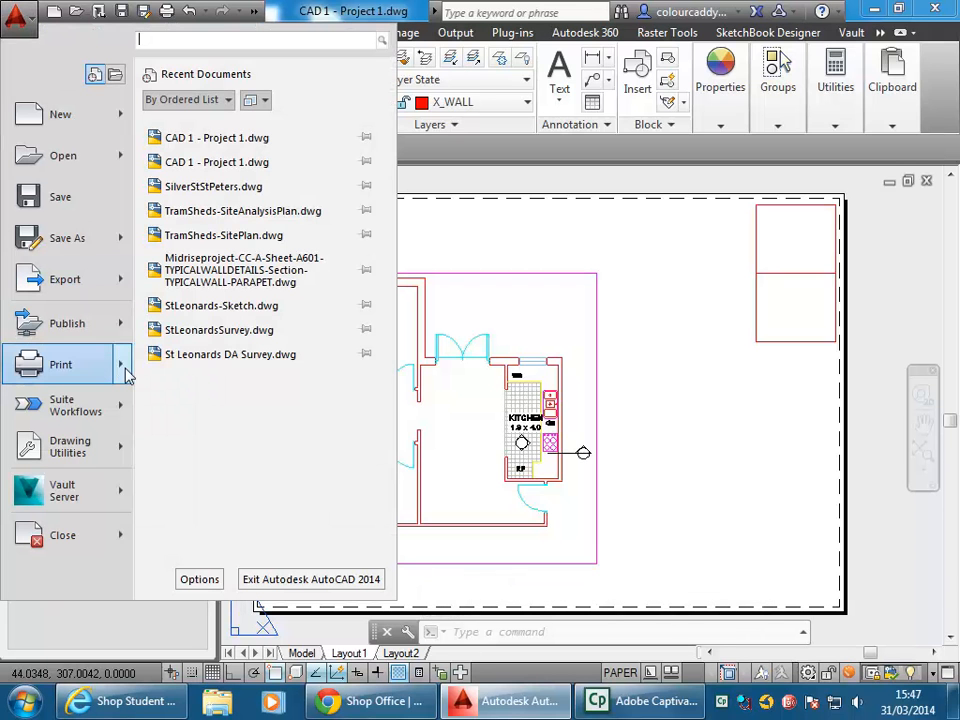
{"action": "mouse_move", "coordinate": [127, 372]}
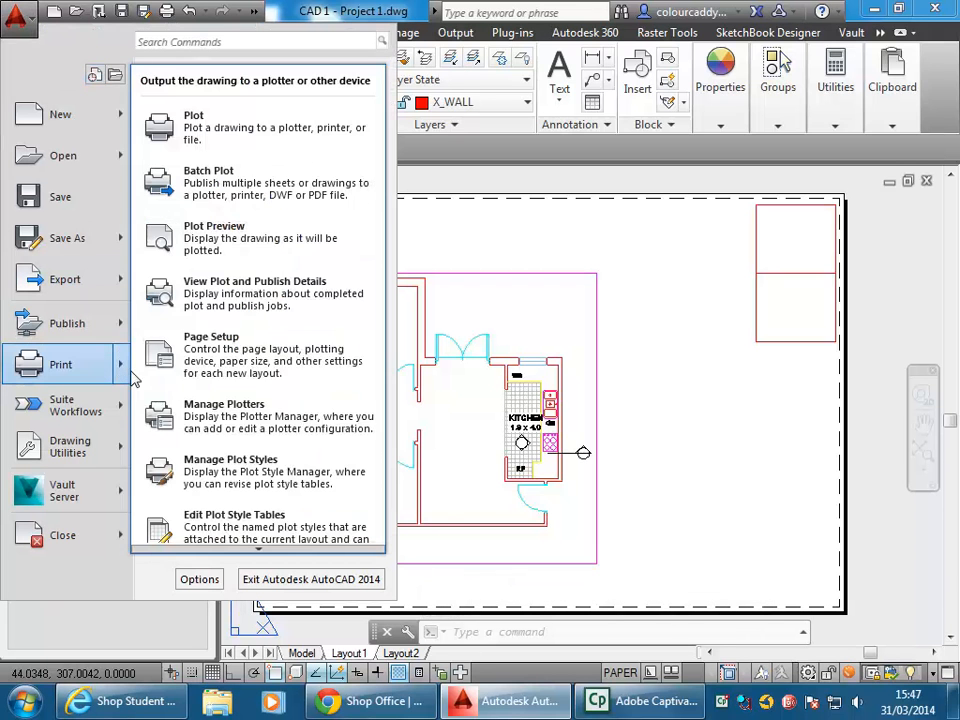
{"action": "left_click", "coordinate": [247, 246]}
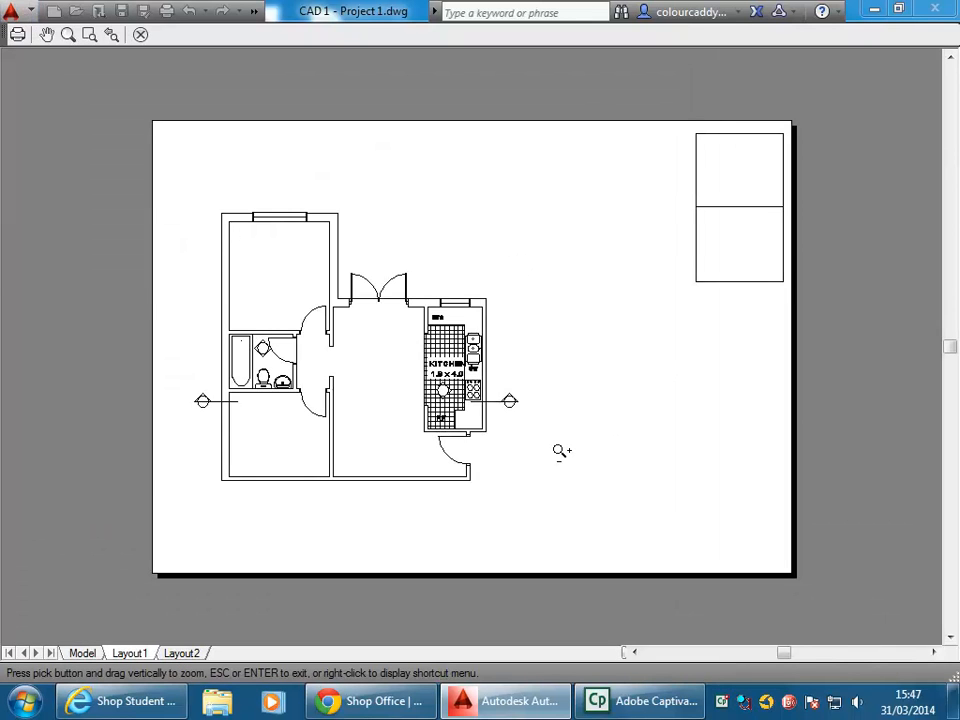
{"action": "scroll", "coordinate": [297, 370], "scroll_direction": "up", "scroll_amount": 6}
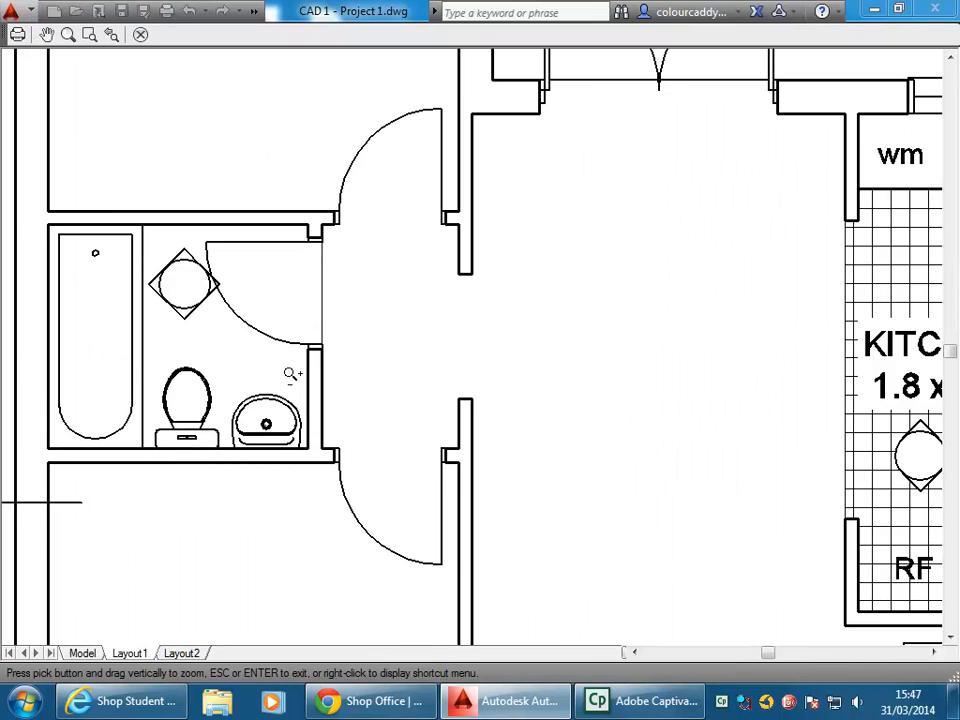
{"action": "scroll", "coordinate": [131, 317], "scroll_direction": "down", "scroll_amount": 4}
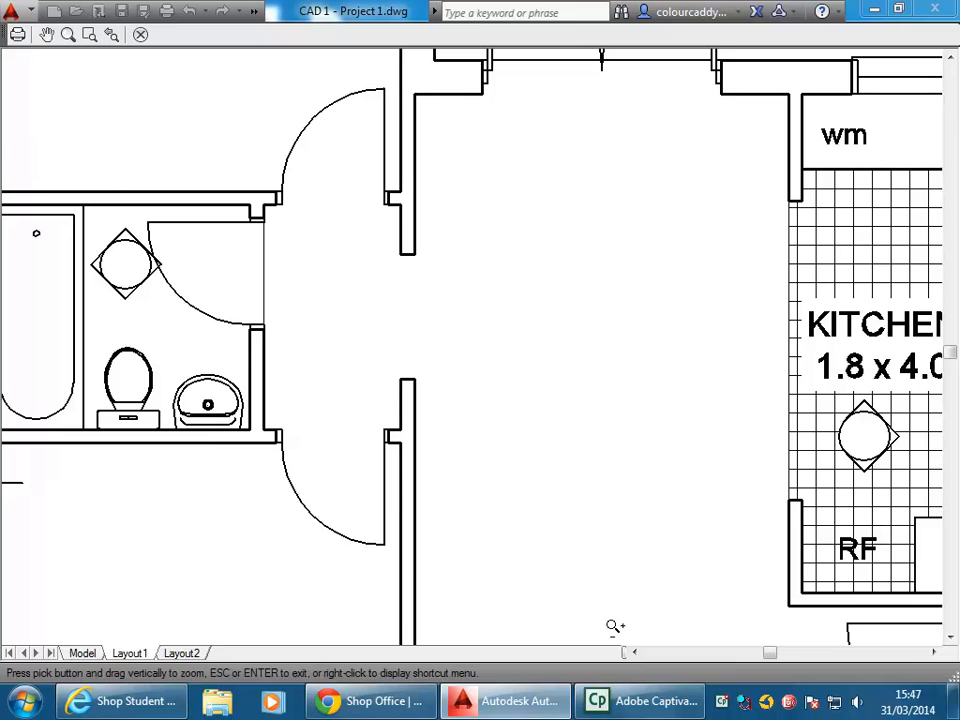
{"action": "scroll", "coordinate": [906, 493], "scroll_direction": "up", "scroll_amount": 5}
{"action": "scroll", "coordinate": [360, 332], "scroll_direction": "down", "scroll_amount": 5}
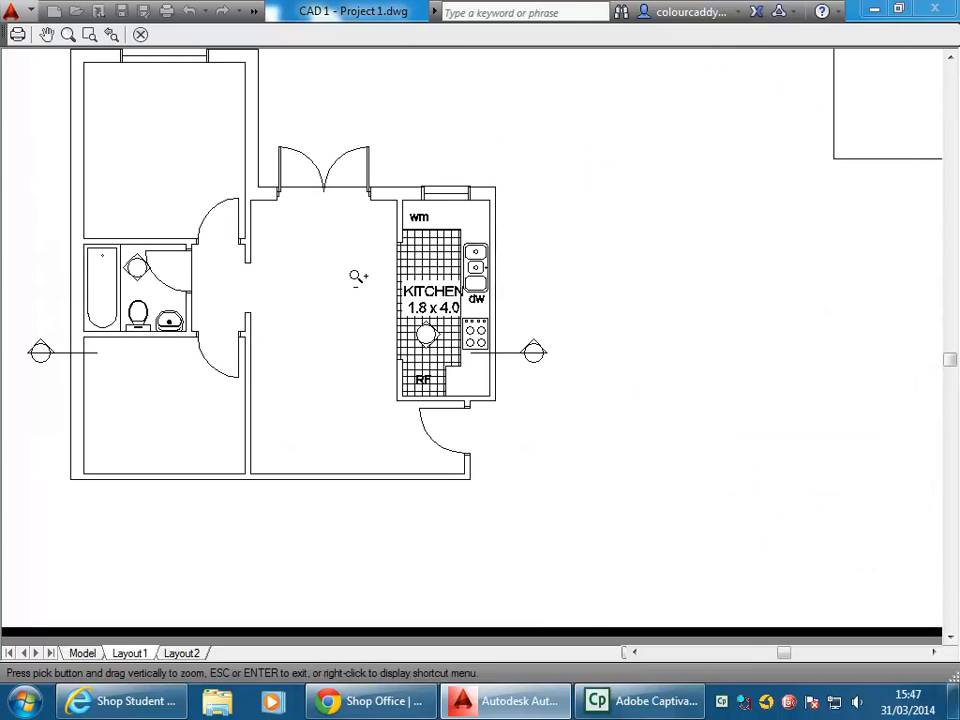
{"action": "left_click", "coordinate": [140, 35]}
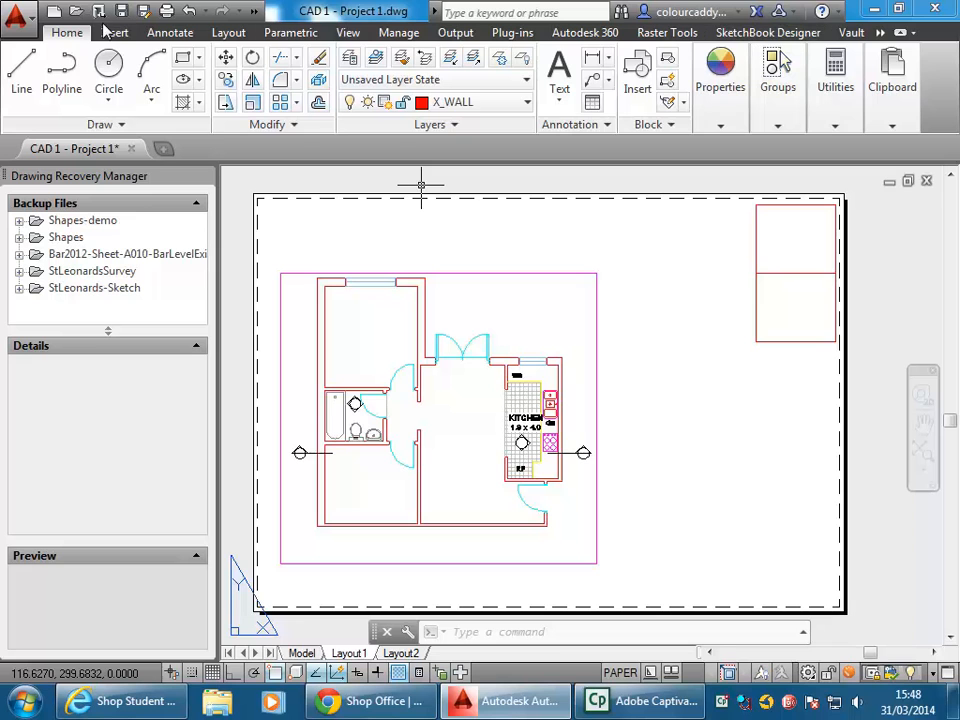
{"action": "left_click", "coordinate": [347, 33]}
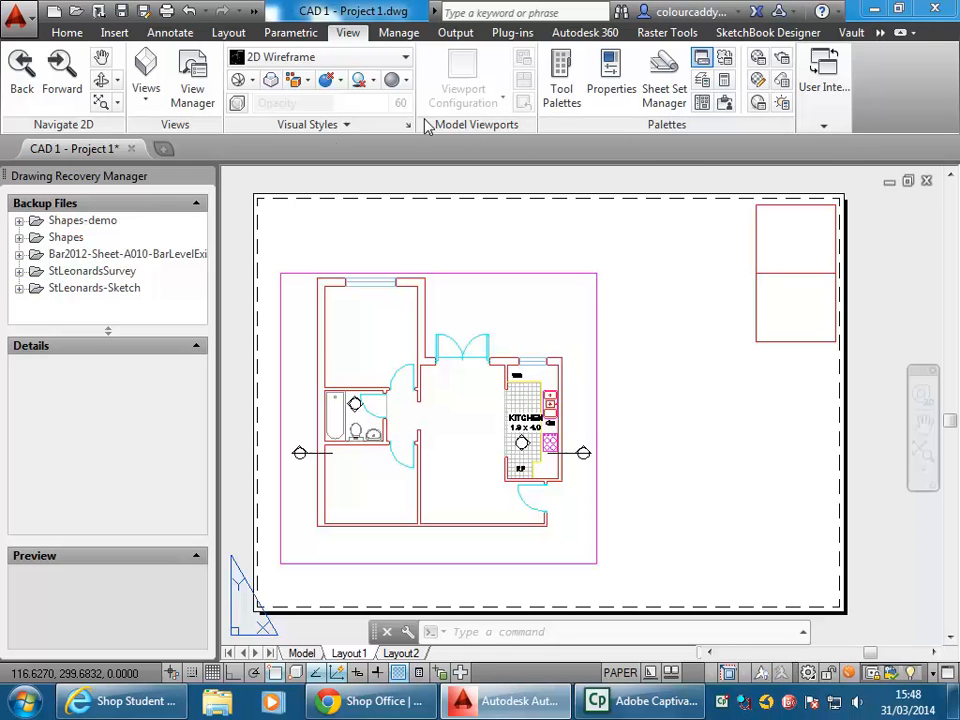
{"action": "left_click", "coordinate": [141, 100]}
{"action": "left_click", "coordinate": [826, 100]}
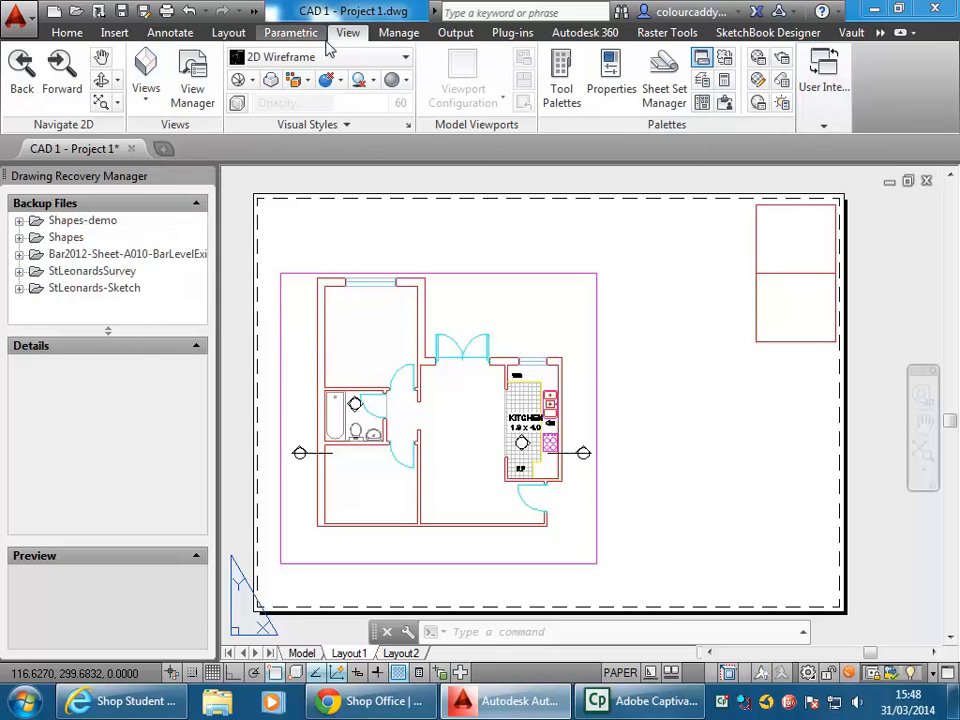
{"action": "left_click", "coordinate": [58, 34]}
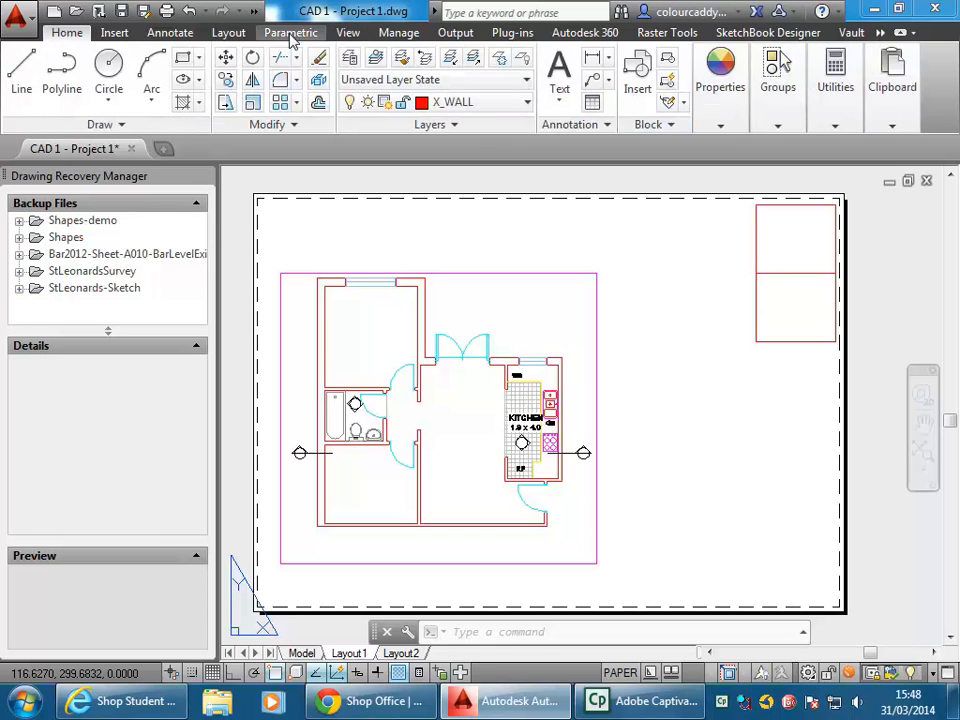
{"action": "mouse_move", "coordinate": [784, 108]}
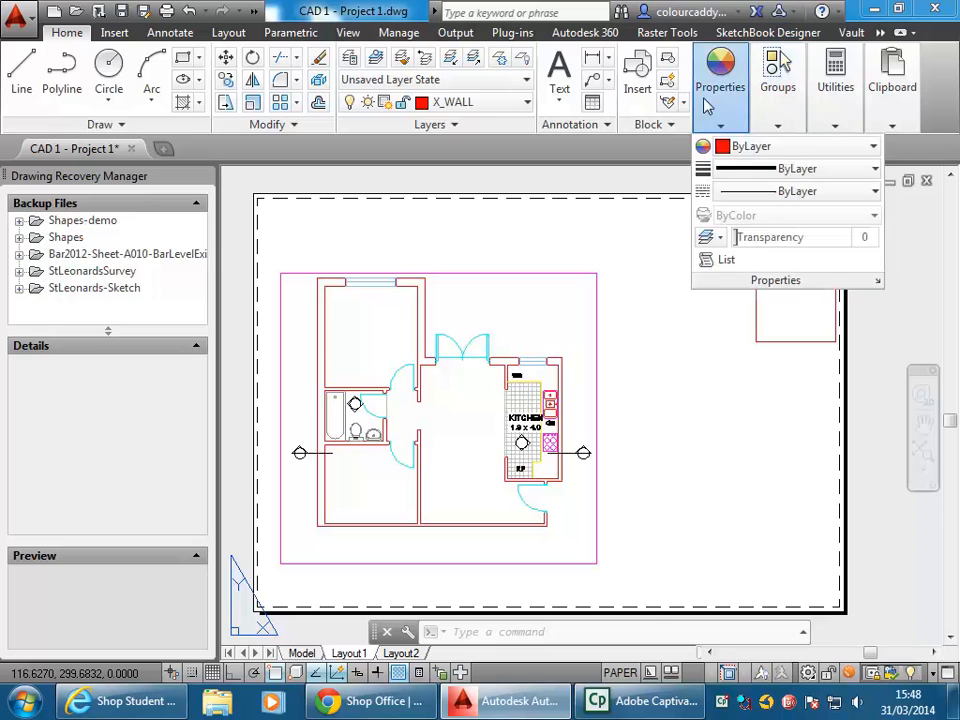
{"action": "mouse_move", "coordinate": [912, 100]}
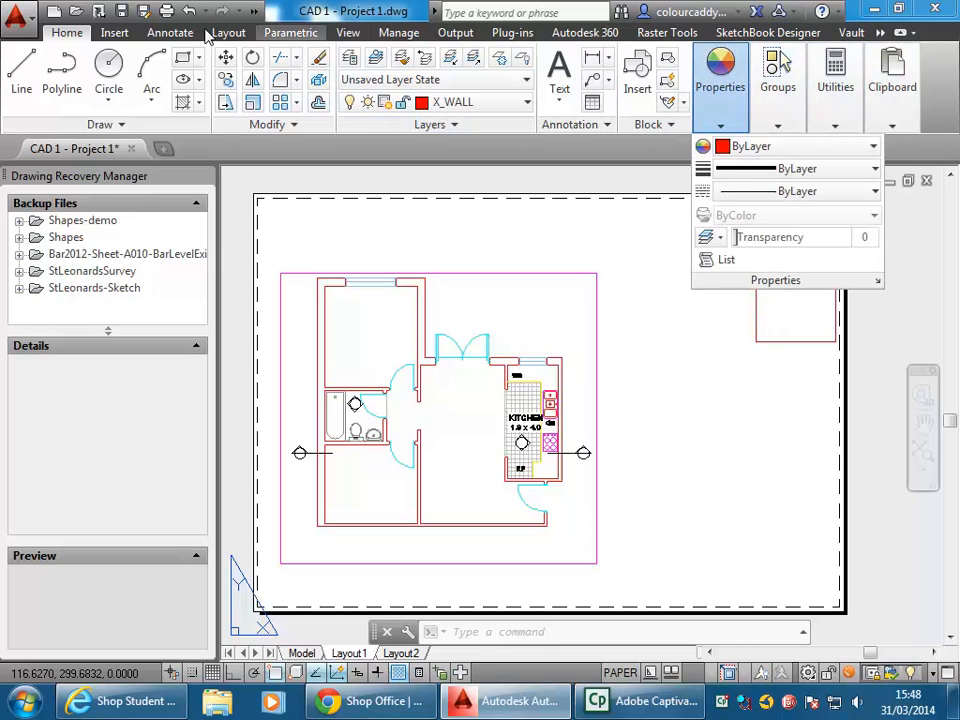
{"action": "left_click", "coordinate": [118, 33]}
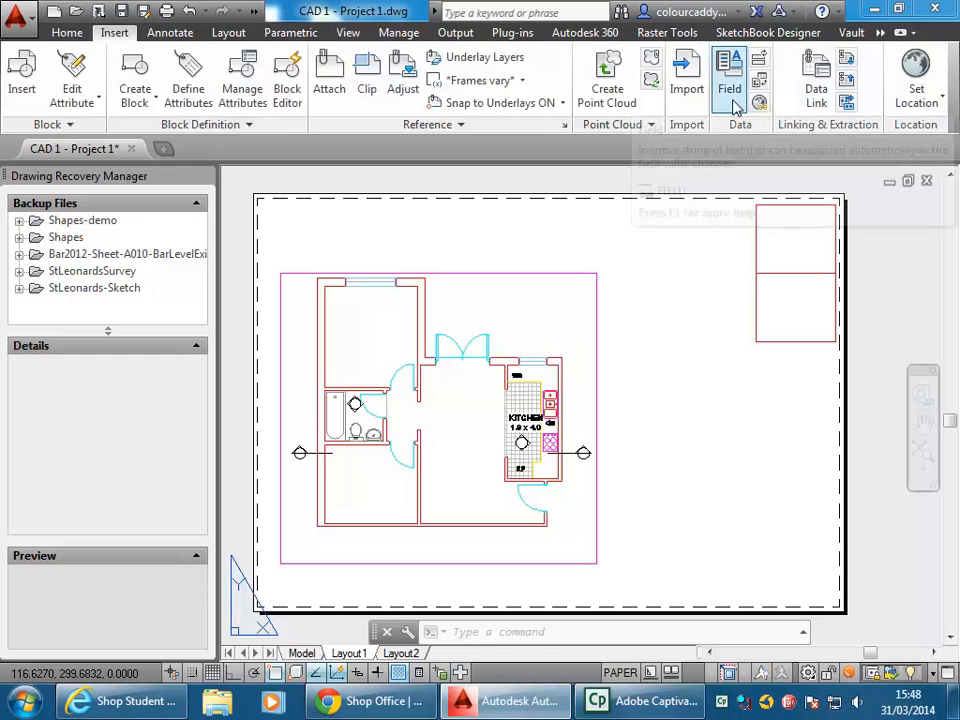
{"action": "left_click", "coordinate": [64, 33]}
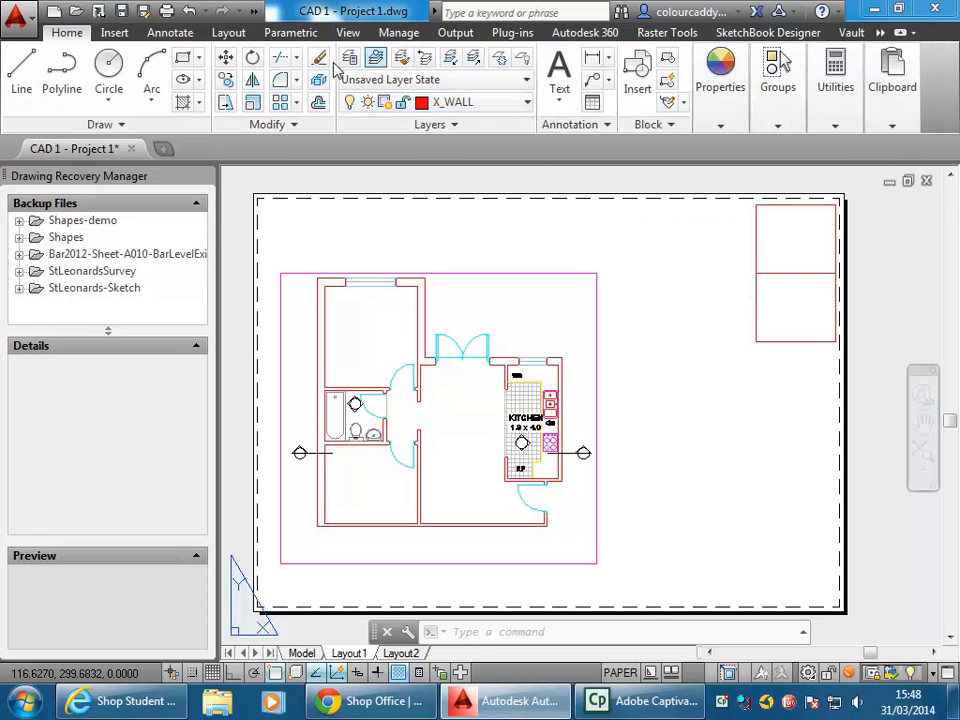
{"action": "left_click", "coordinate": [122, 125]}
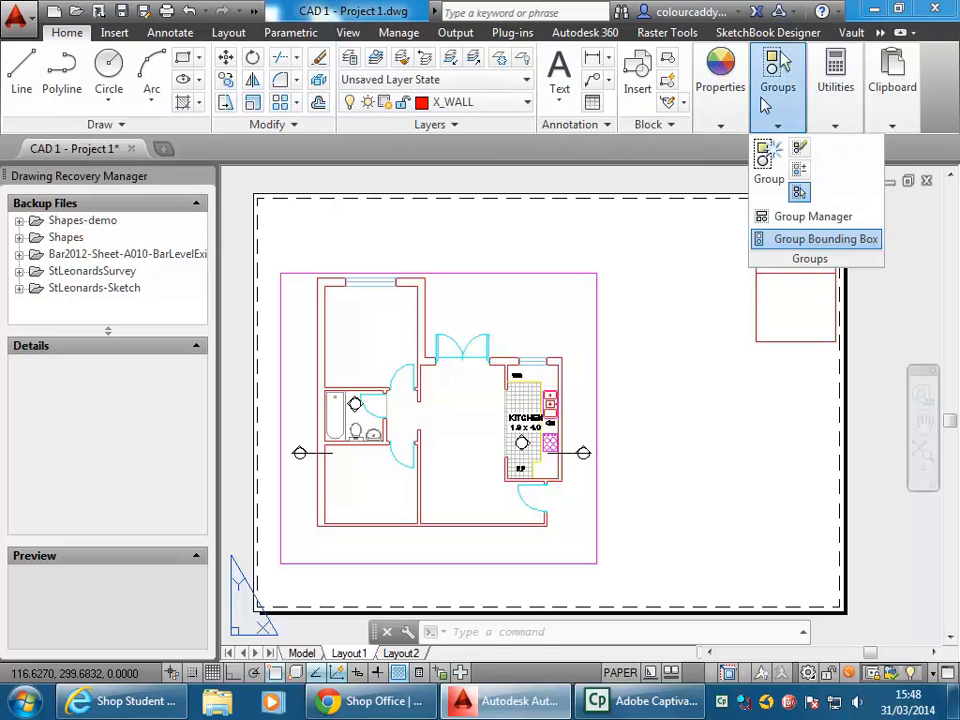
{"action": "mouse_move", "coordinate": [717, 107]}
{"action": "mouse_move", "coordinate": [842, 92]}
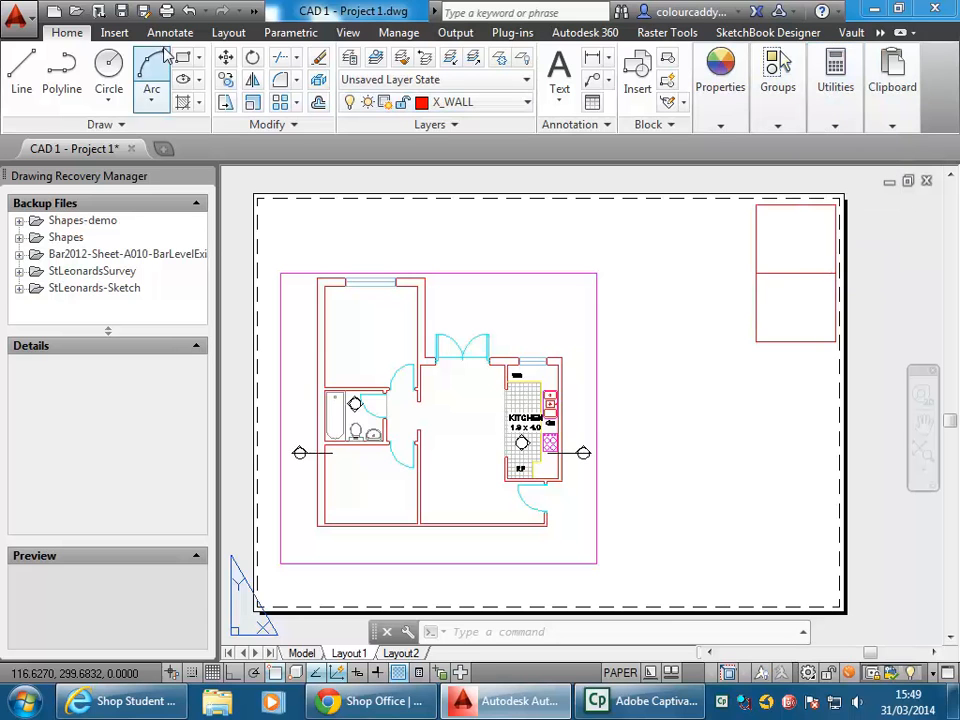
{"action": "left_click", "coordinate": [255, 14]}
{"action": "left_click", "coordinate": [290, 34]}
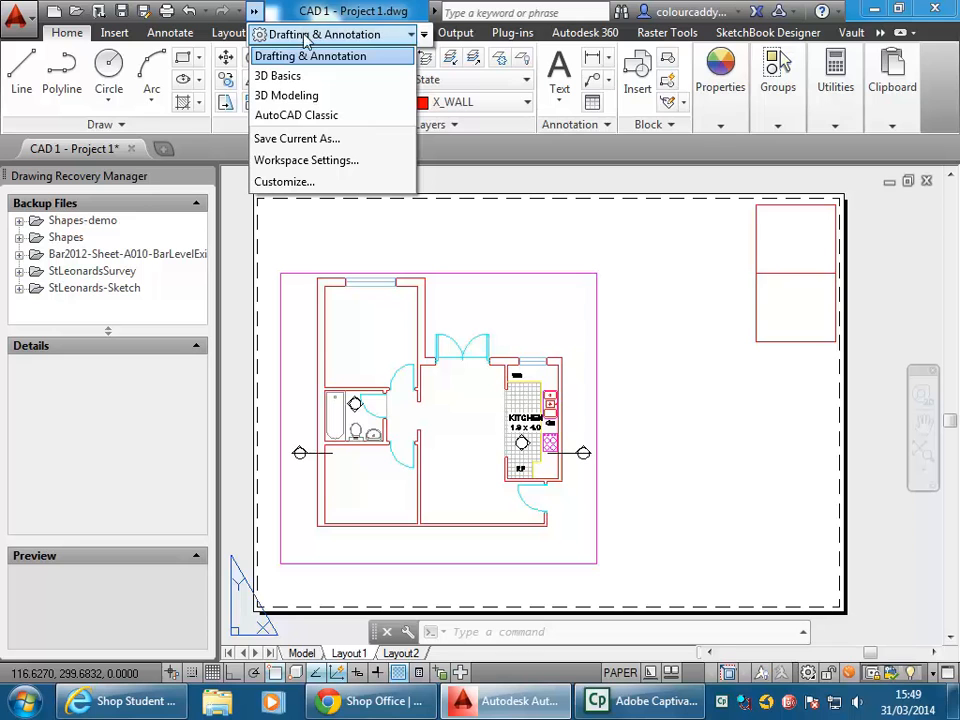
{"action": "left_click", "coordinate": [538, 166]}
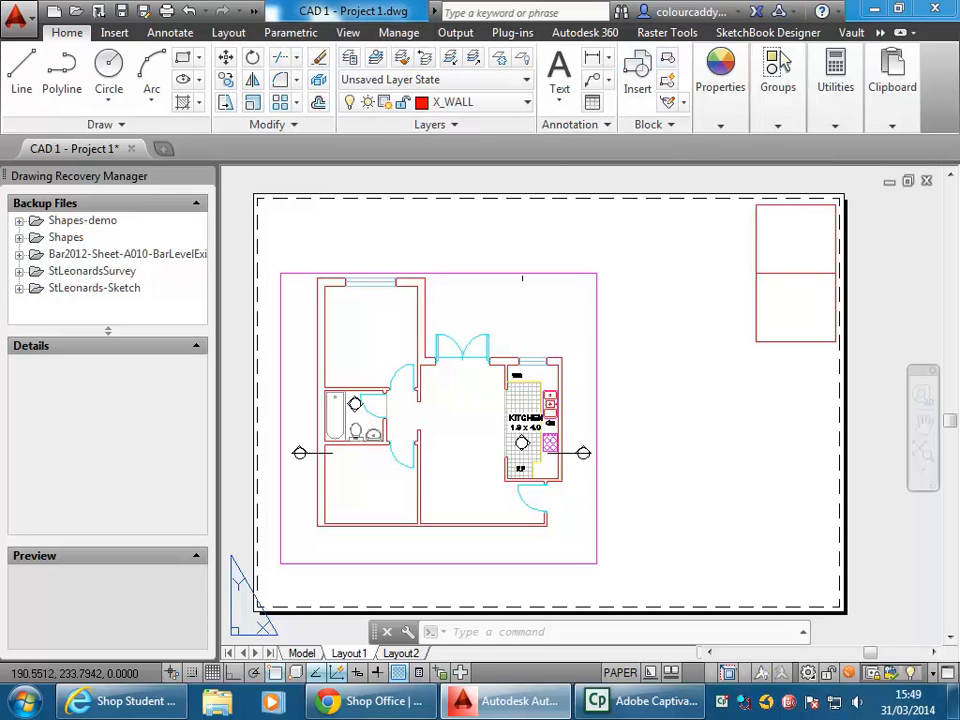
{"action": "key", "text": "Escape"}
{"action": "key", "text": "Escape"}
{"action": "key", "text": "Escape"}
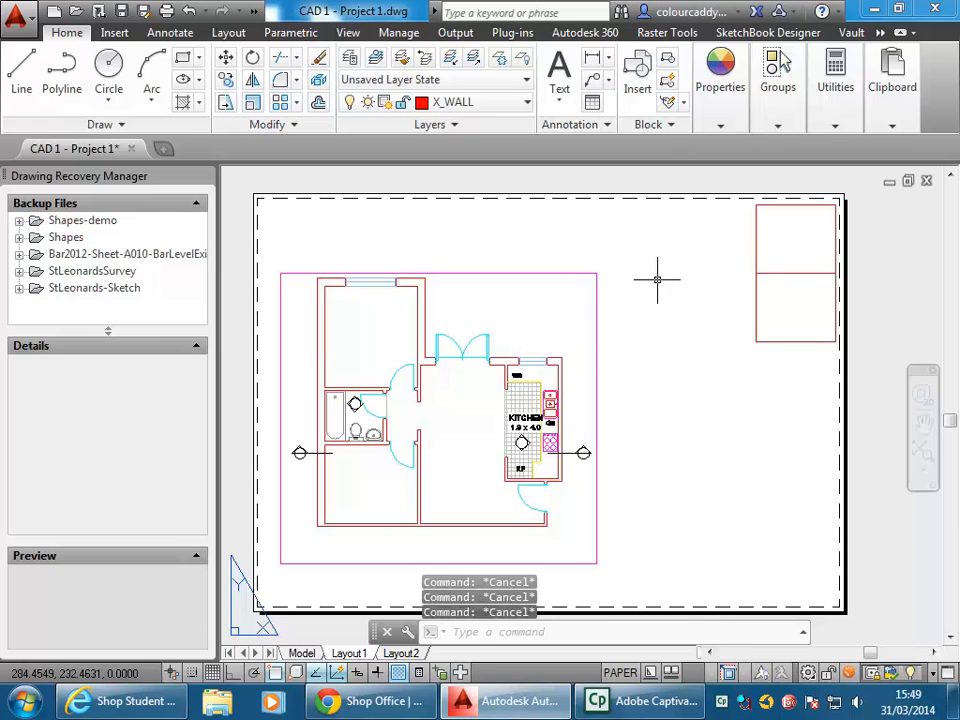
Step: Create a second rectangular viewport with MVIEW beside the floor plan viewport, filling the space below the title block boxes
{"action": "type", "text": "mv"}
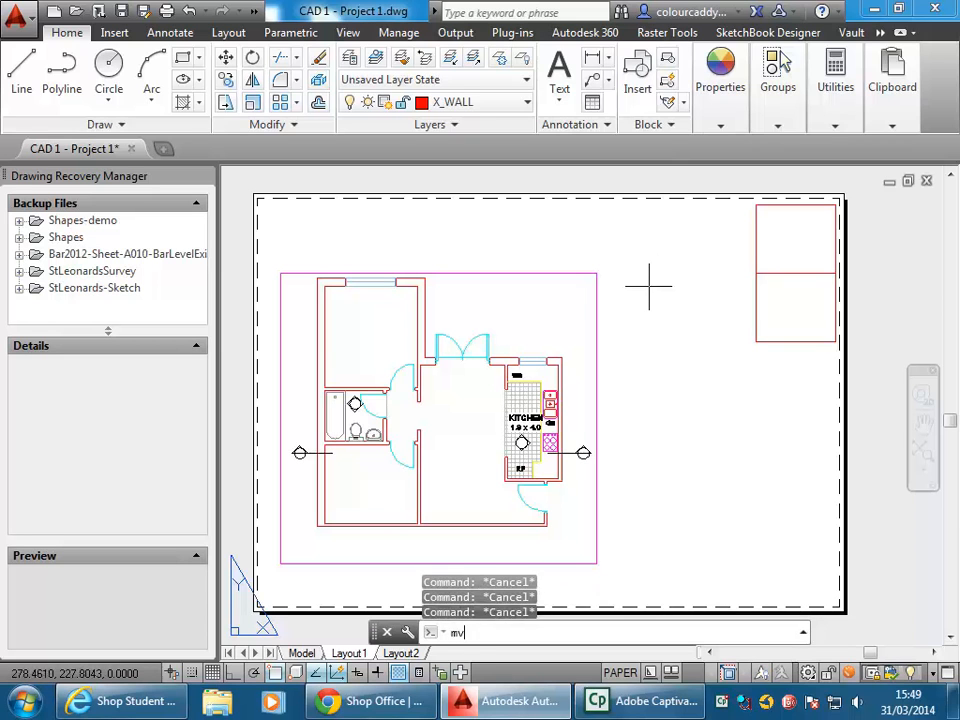
{"action": "key", "text": "Return"}
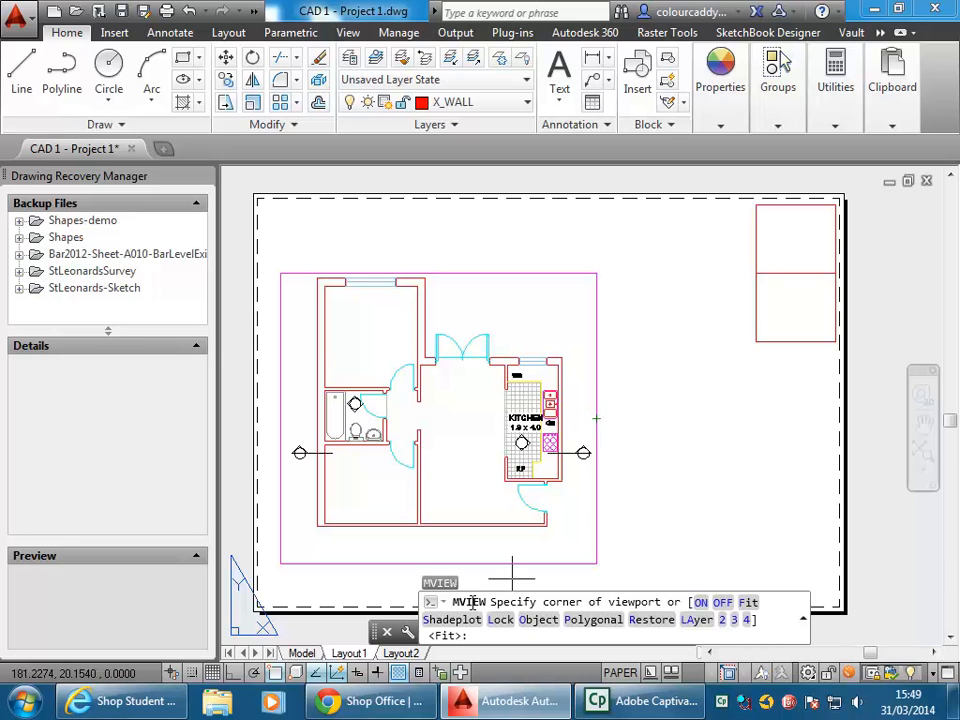
{"action": "left_click", "coordinate": [617, 563]}
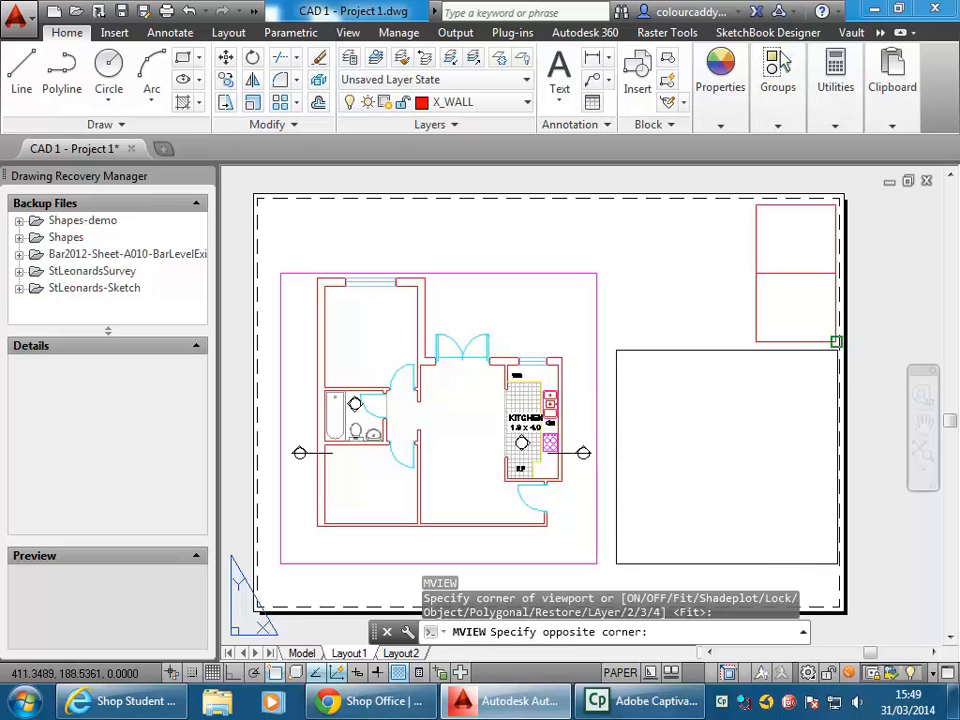
{"action": "left_click", "coordinate": [836, 355]}
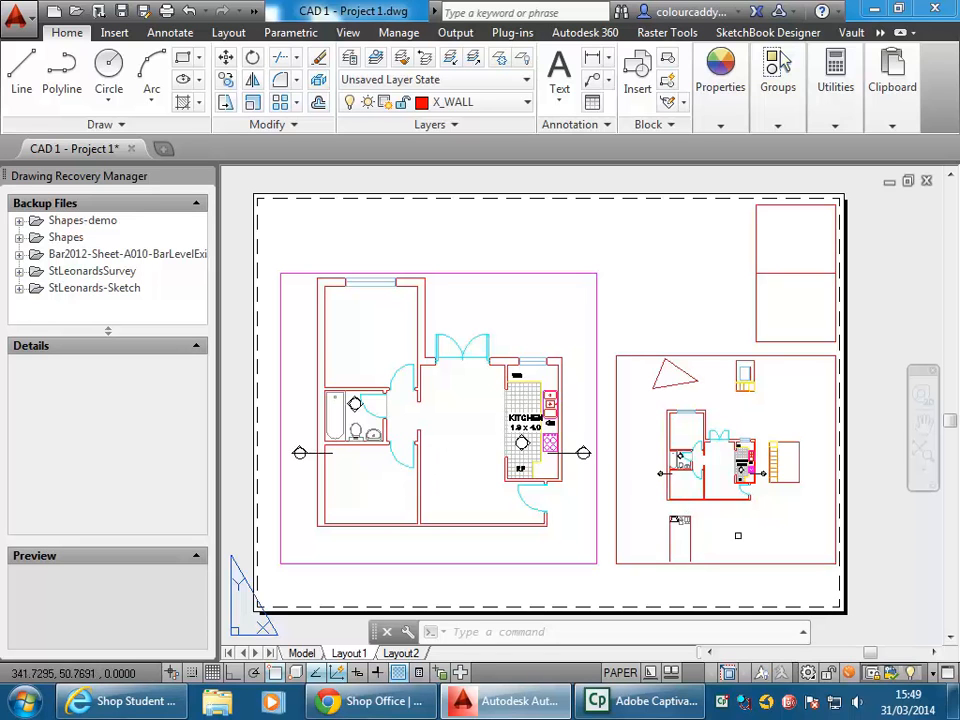
Step: Switch to model space in the new viewport and frame the kitchen elevation with the window in its centre
{"action": "left_click", "coordinate": [606, 665]}
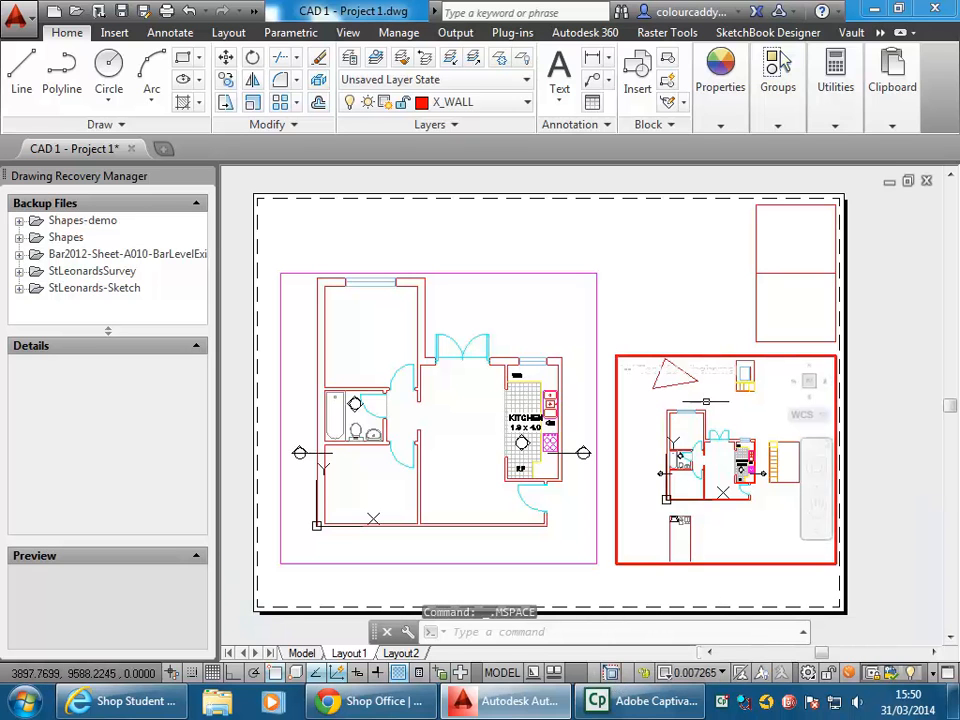
{"action": "scroll", "coordinate": [660, 473], "scroll_direction": "up", "scroll_amount": 4}
{"action": "scroll", "coordinate": [655, 485], "scroll_direction": "up", "scroll_amount": 2}
{"action": "scroll", "coordinate": [643, 493], "scroll_direction": "down", "scroll_amount": 2}
{"action": "mouse_move", "coordinate": [643, 493]}
{"action": "middle_mouse_down"}
{"action": "mouse_move", "coordinate": [660, 486]}
{"action": "mouse_move", "coordinate": [644, 494]}
{"action": "middle_mouse_up"}
{"action": "scroll", "coordinate": [658, 485], "scroll_direction": "up", "scroll_amount": 2}
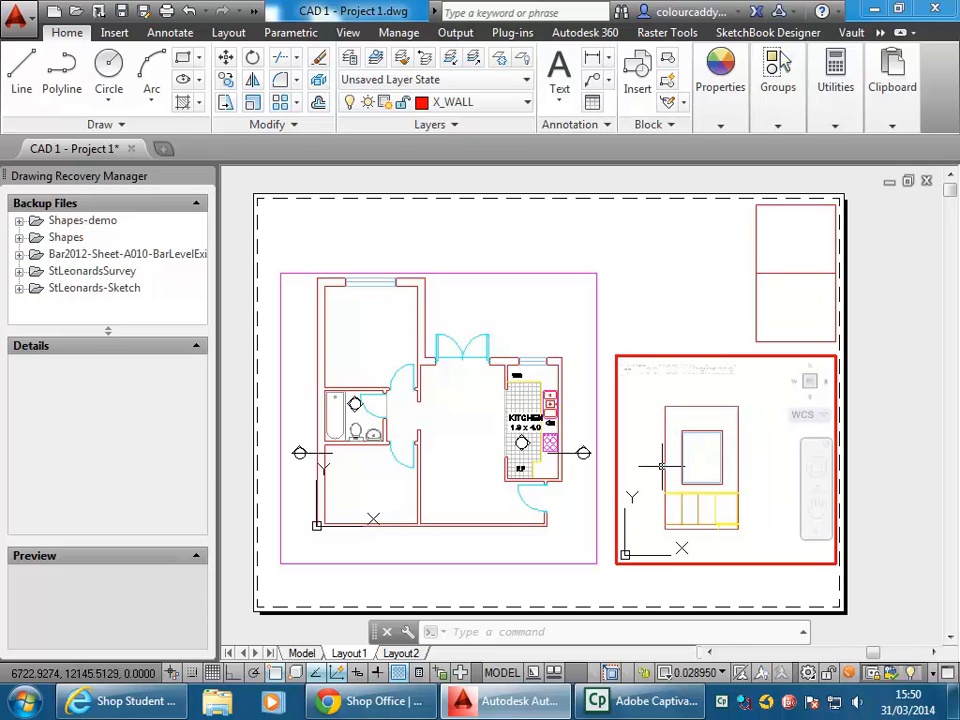
Step: Set the kitchen elevation viewport's scale to 1:50, reapplying it after the zoom
{"action": "left_click", "coordinate": [710, 673]}
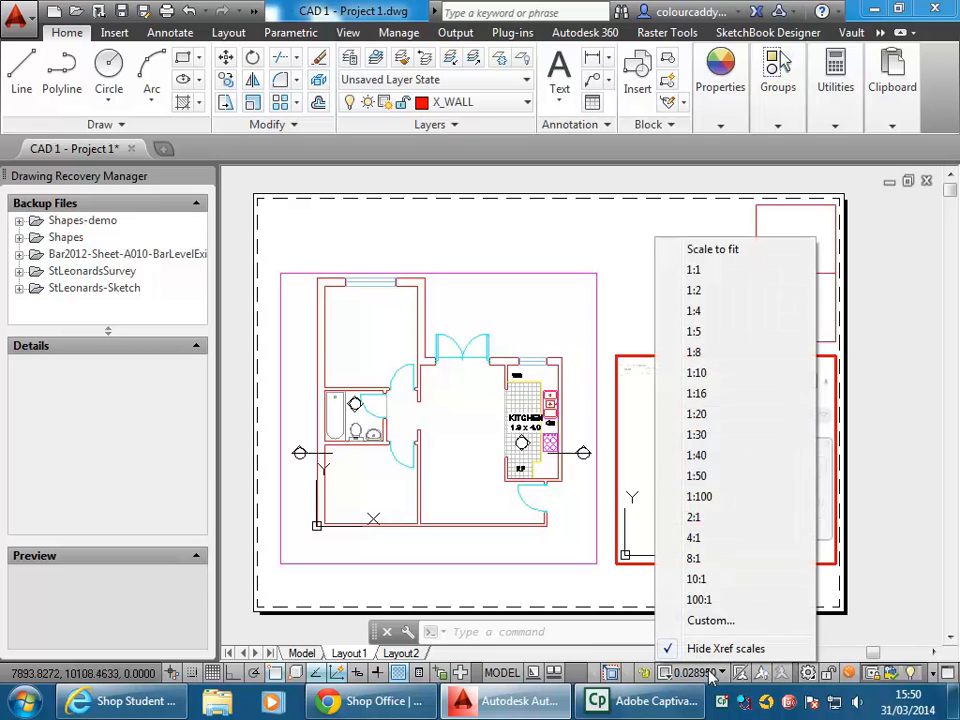
{"action": "left_click", "coordinate": [723, 477]}
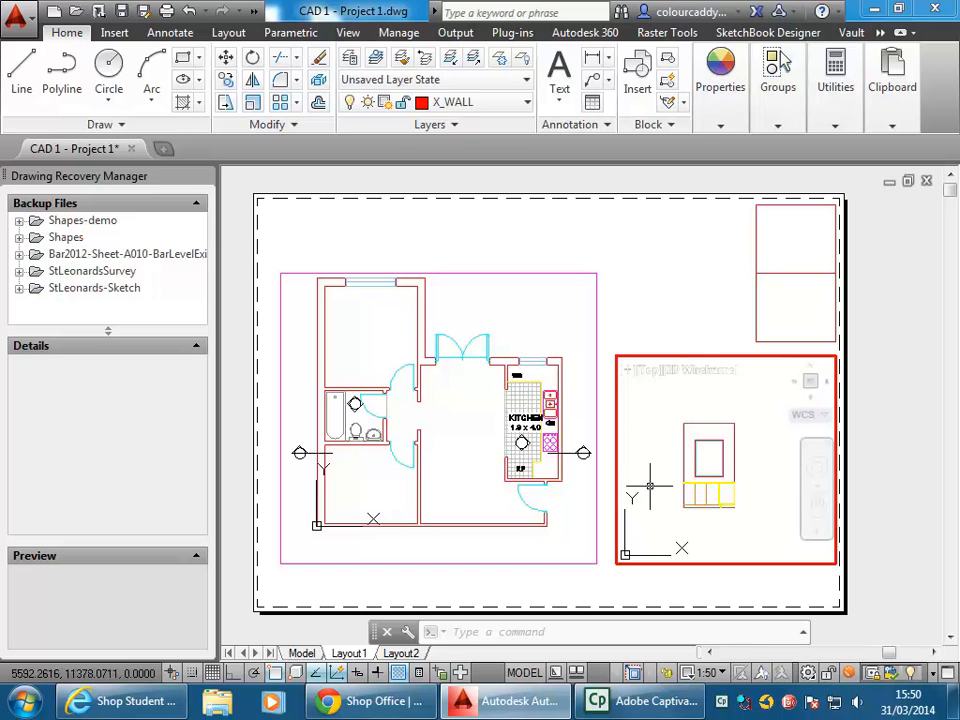
{"action": "mouse_move", "coordinate": [657, 451]}
{"action": "middle_mouse_down"}
{"action": "mouse_move", "coordinate": [702, 463]}
{"action": "mouse_move", "coordinate": [647, 458]}
{"action": "mouse_move", "coordinate": [657, 453]}
{"action": "middle_mouse_up"}
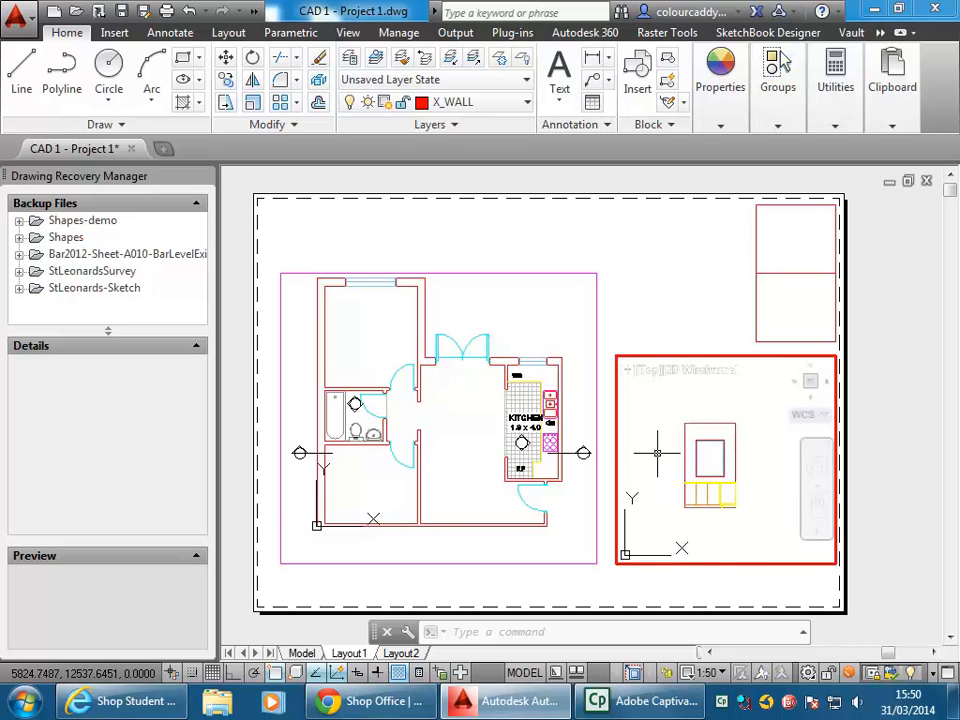
{"action": "scroll", "coordinate": [665, 458], "scroll_direction": "up", "scroll_amount": 2}
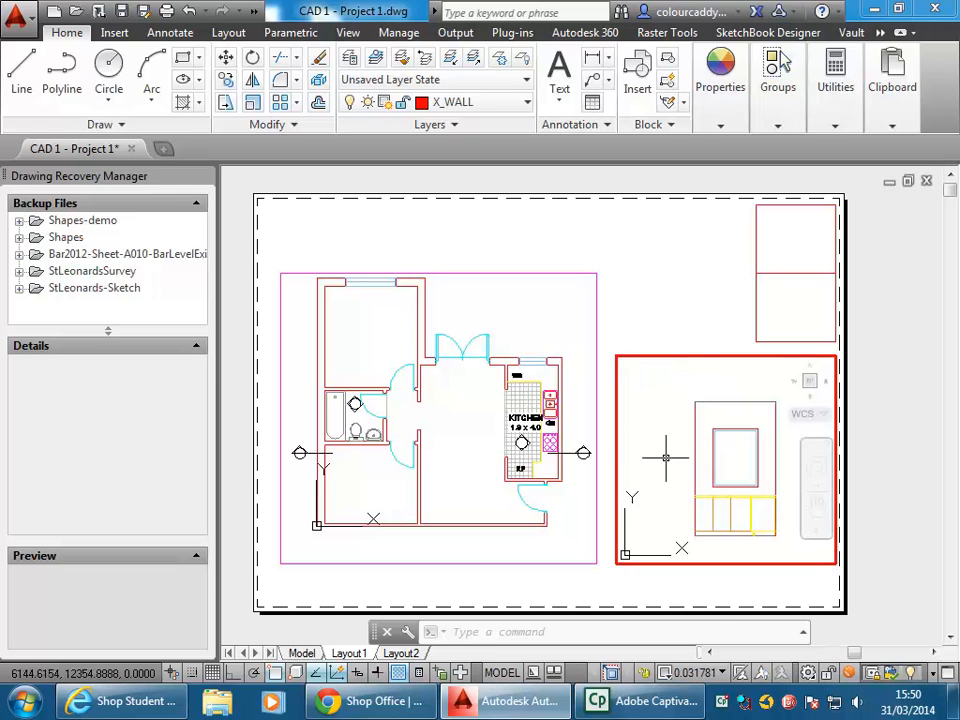
{"action": "left_click", "coordinate": [706, 675]}
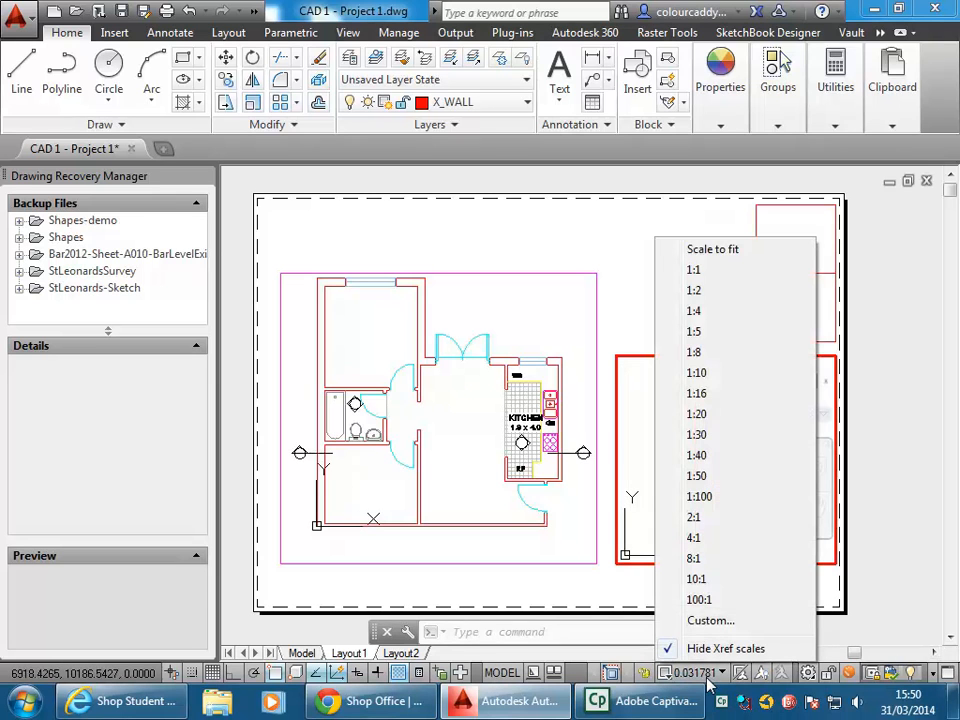
{"action": "left_click", "coordinate": [729, 477]}
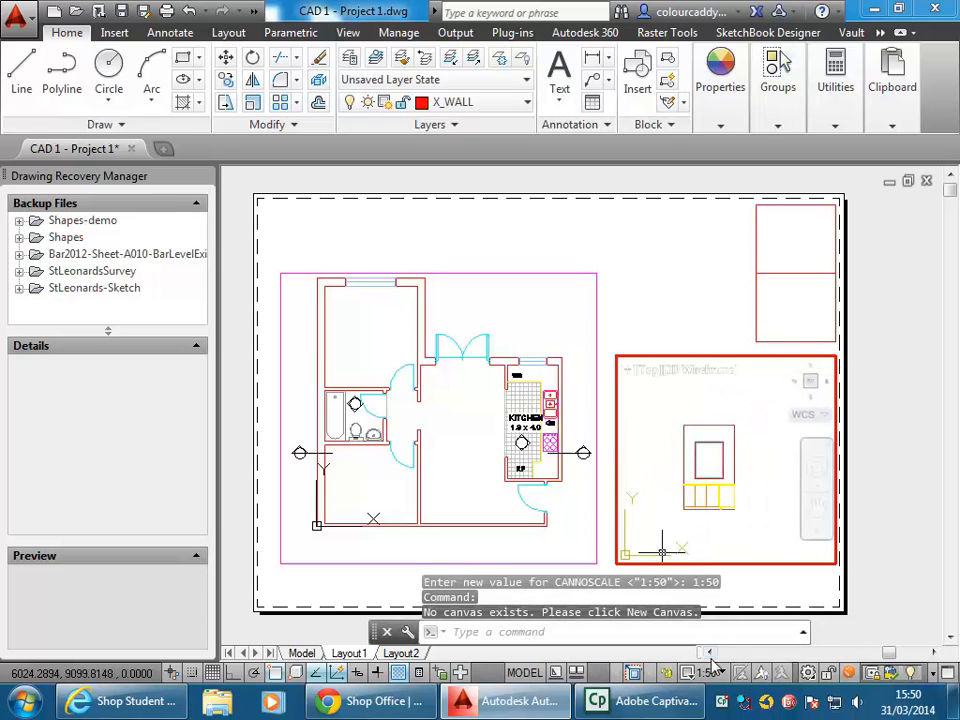
{"action": "left_click", "coordinate": [717, 676]}
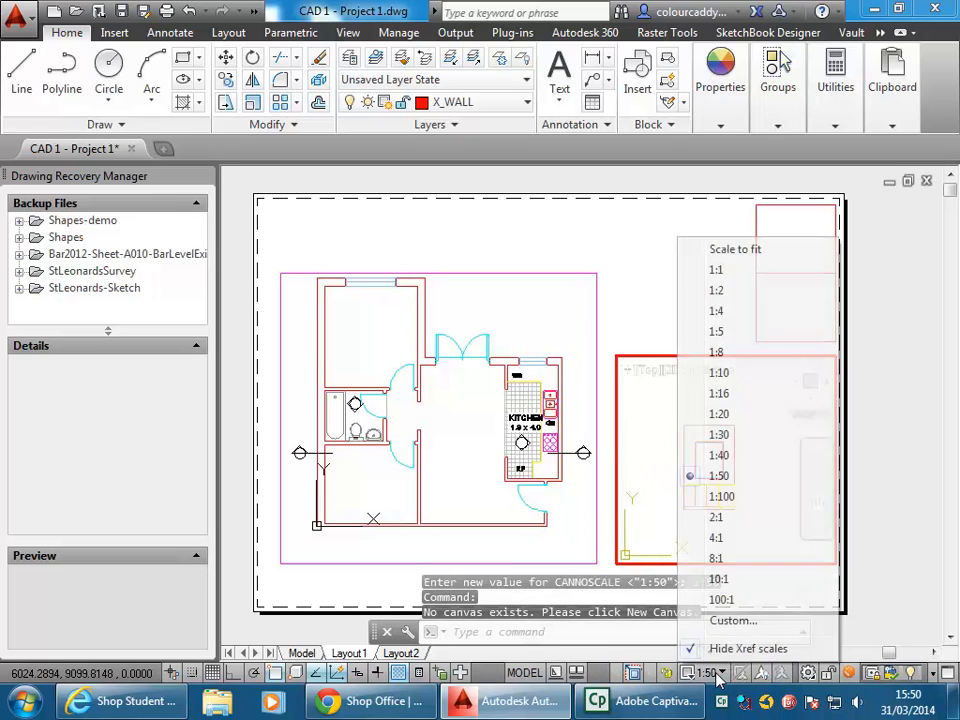
{"action": "left_click", "coordinate": [720, 476]}
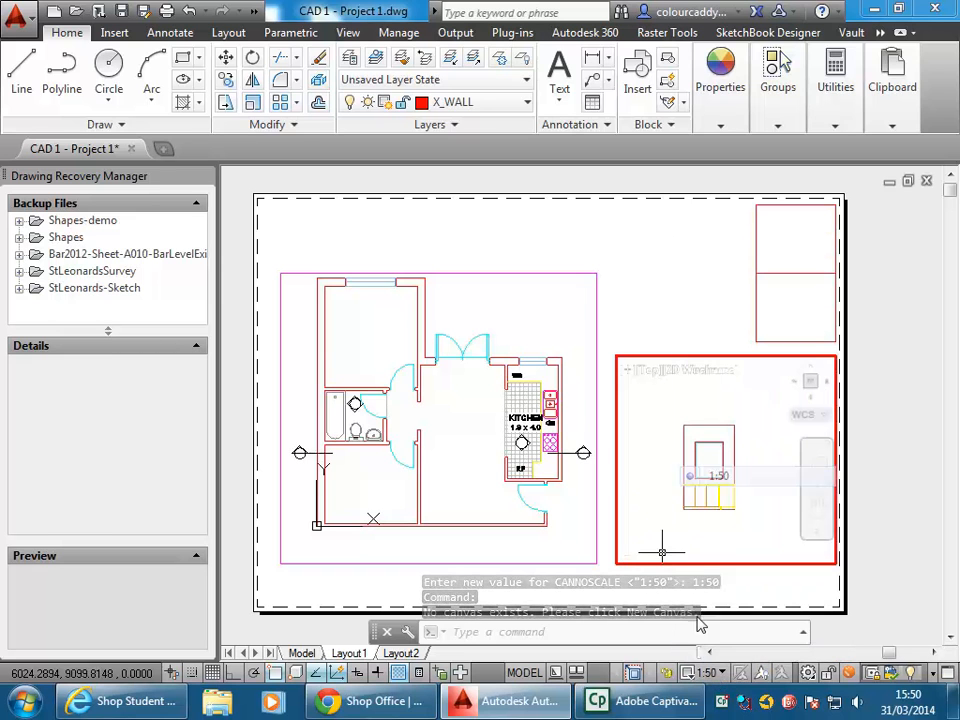
Step: Lock the kitchen elevation viewport and zoom in and out inside it to test the lock
{"action": "left_click", "coordinate": [668, 672]}
{"action": "scroll", "coordinate": [699, 430], "scroll_direction": "down", "scroll_amount": 5}
{"action": "scroll", "coordinate": [700, 432], "scroll_direction": "up", "scroll_amount": 5}
{"action": "scroll", "coordinate": [700, 432], "scroll_direction": "down", "scroll_amount": 3}
{"action": "scroll", "coordinate": [700, 432], "scroll_direction": "up", "scroll_amount": 3}
{"action": "scroll", "coordinate": [699, 430], "scroll_direction": "down", "scroll_amount": 3}
{"action": "scroll", "coordinate": [715, 420], "scroll_direction": "up", "scroll_amount": 3}
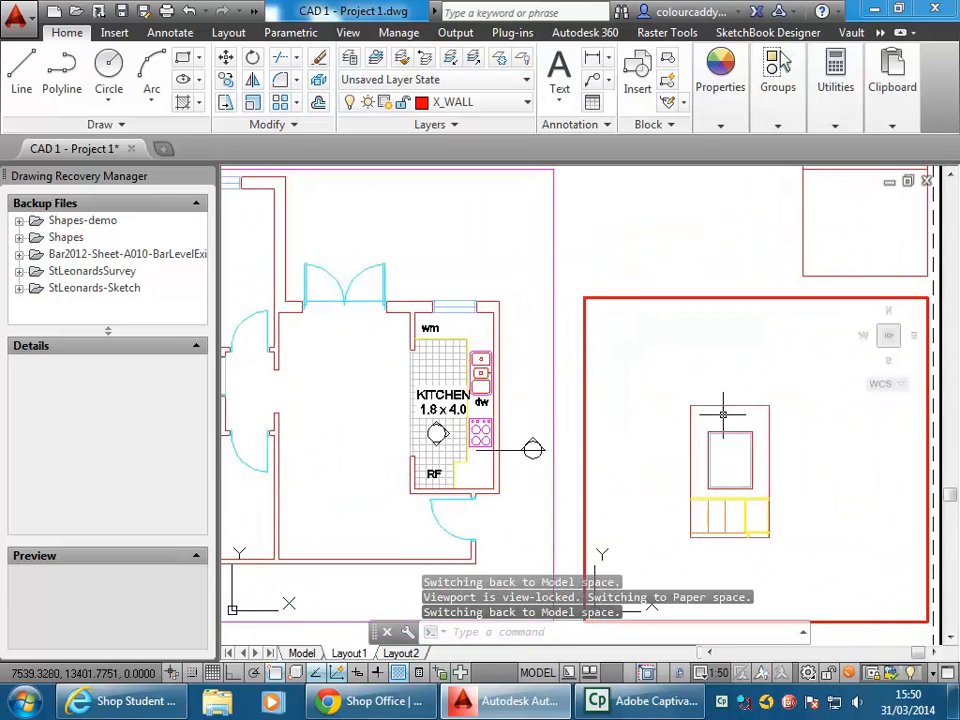
Step: Return to paper space and stretch the viewport's upper-left and lower-right corners in close around the kitchen elevation
{"action": "middle_click_drag", "start_coordinate": [723, 413], "coordinate": [693, 411]}
{"action": "middle_click_drag", "start_coordinate": [613, 396], "coordinate": [525, 350]}
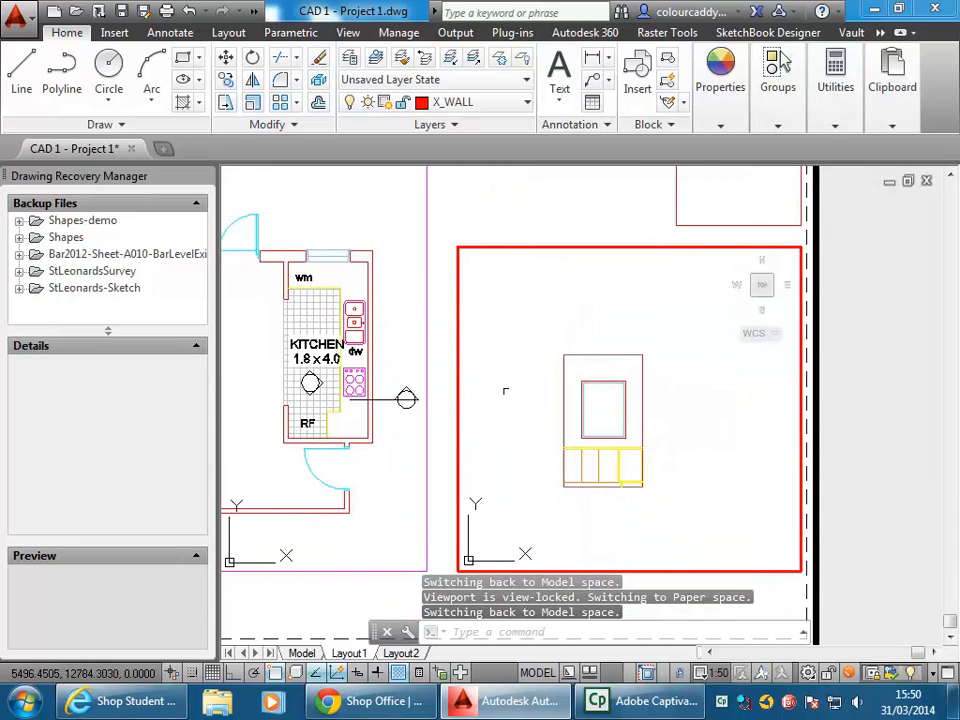
{"action": "left_click", "coordinate": [545, 675]}
{"action": "left_click", "coordinate": [561, 247]}
{"action": "left_click", "coordinate": [476, 221]}
{"action": "left_click", "coordinate": [458, 247]}
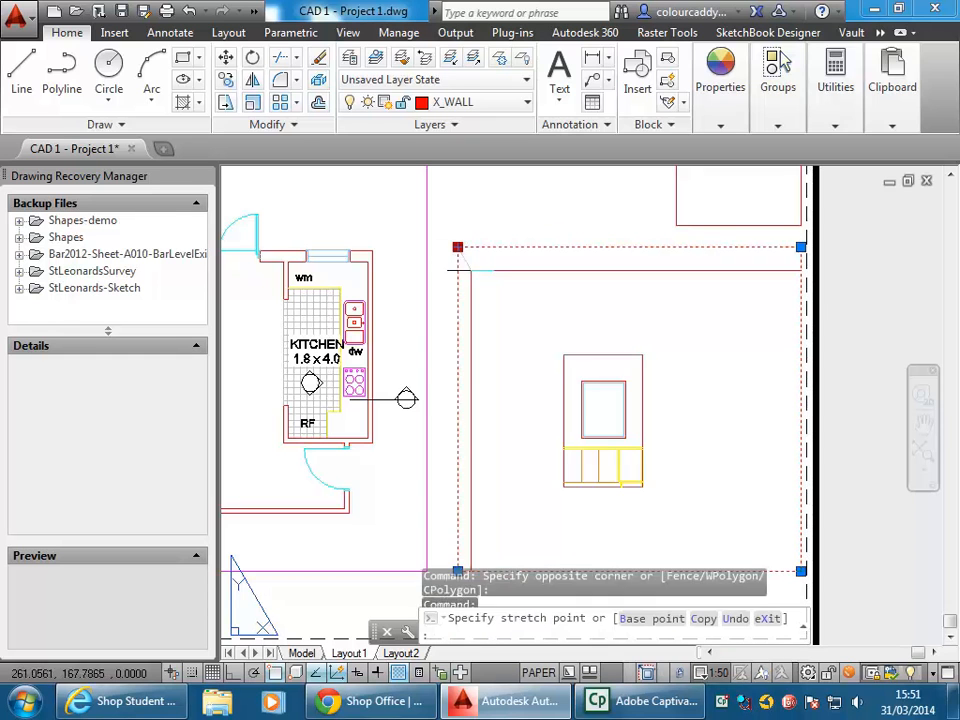
{"action": "left_click", "coordinate": [541, 327]}
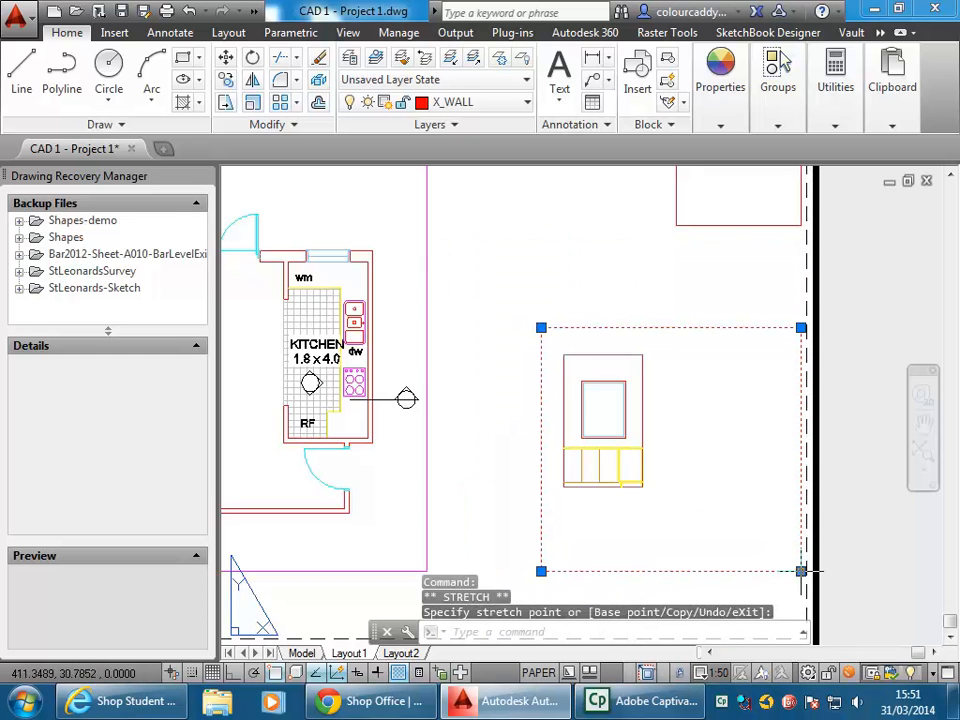
{"action": "left_click", "coordinate": [679, 512]}
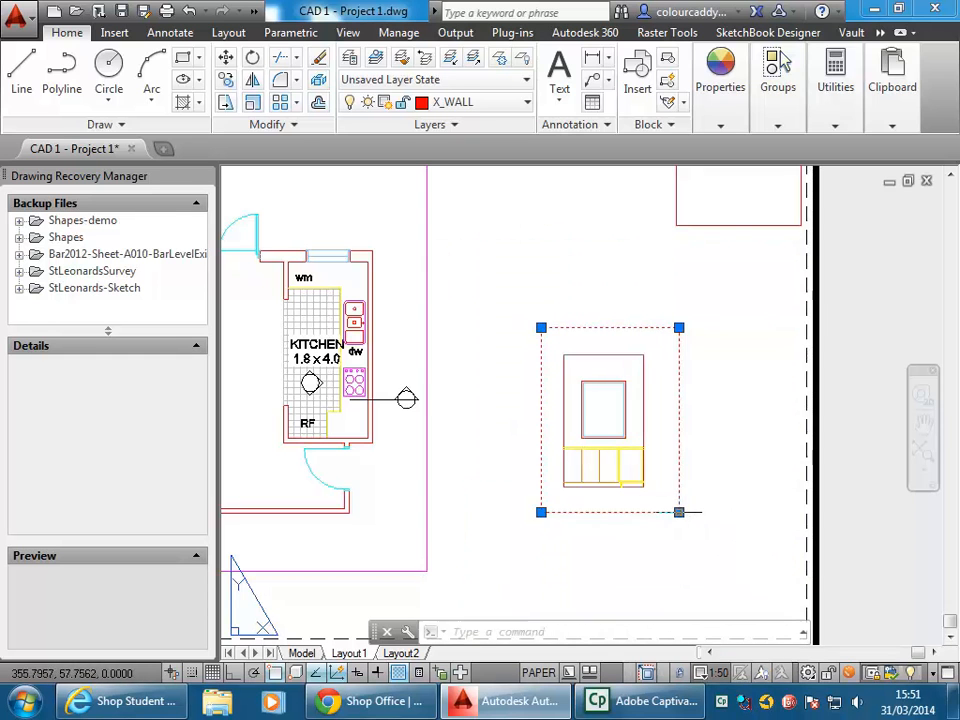
Step: Put the kitchen elevation viewport on the VIEWPORT layer and move it above the kitchen end of the floor plan
{"action": "left_click", "coordinate": [470, 102]}
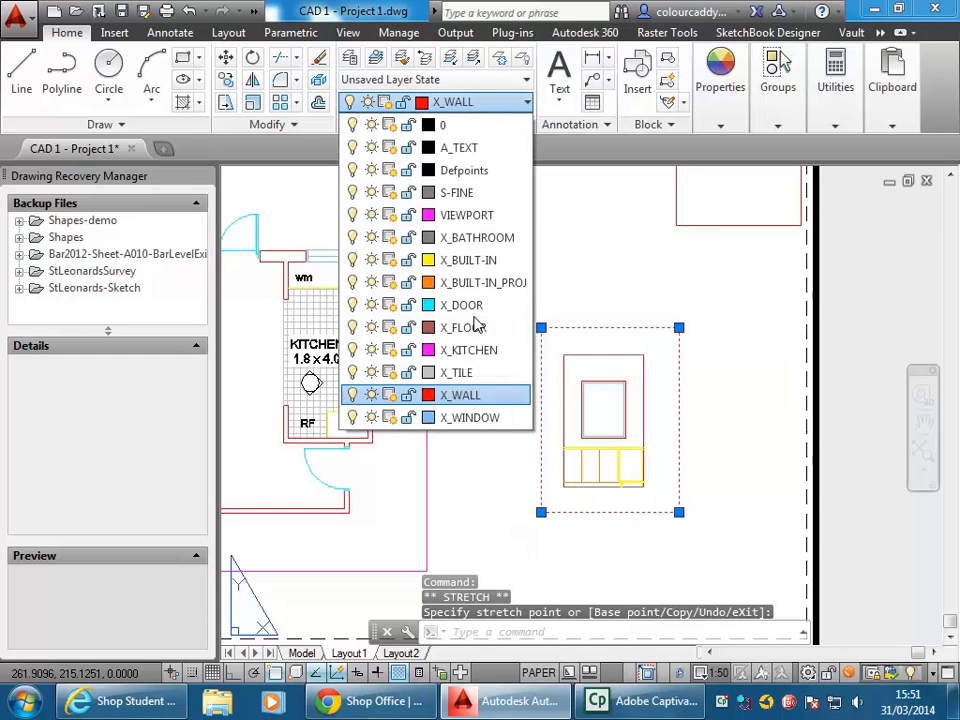
{"action": "left_click", "coordinate": [467, 215]}
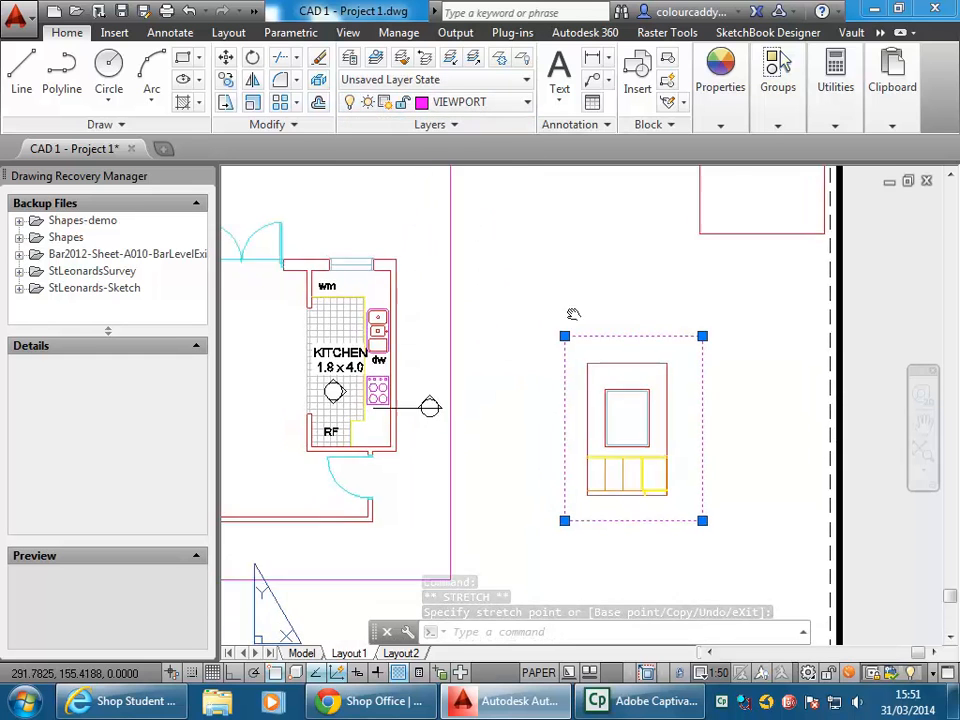
{"action": "scroll", "coordinate": [570, 313], "scroll_direction": "down", "scroll_amount": 5}
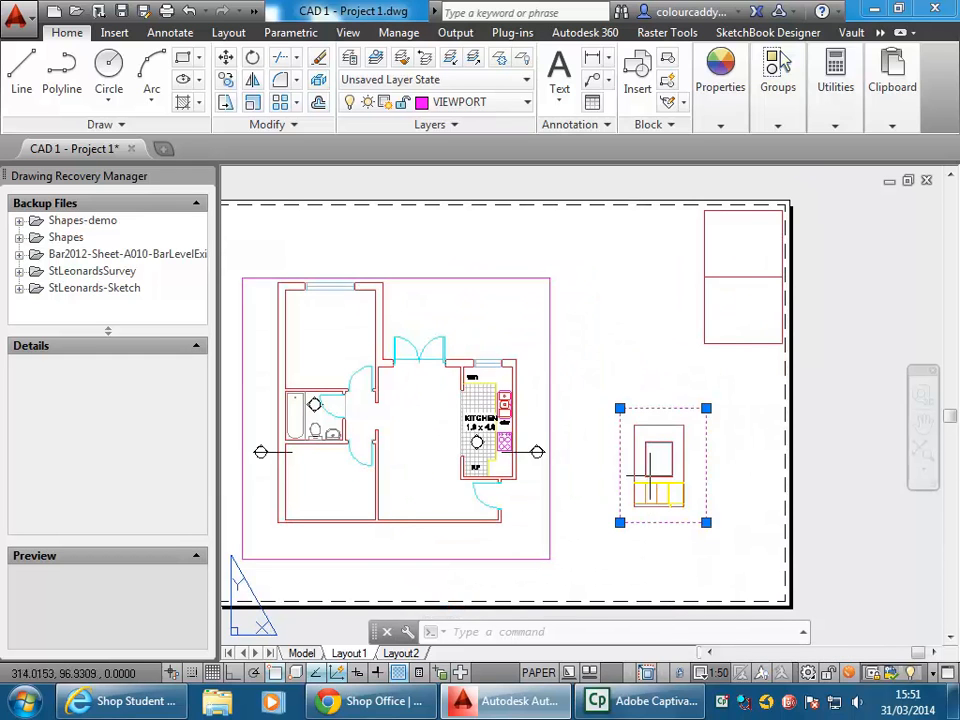
{"action": "left_click", "coordinate": [657, 410]}
{"action": "left_click_drag", "start_coordinate": [506, 283], "coordinate": [481, 220]}
Step: Shift the kitchen elevation viewport sideways so the elevation lines up with the kitchen walls in the plan below
{"action": "scroll", "coordinate": [516, 380], "scroll_direction": "up", "scroll_amount": 3}
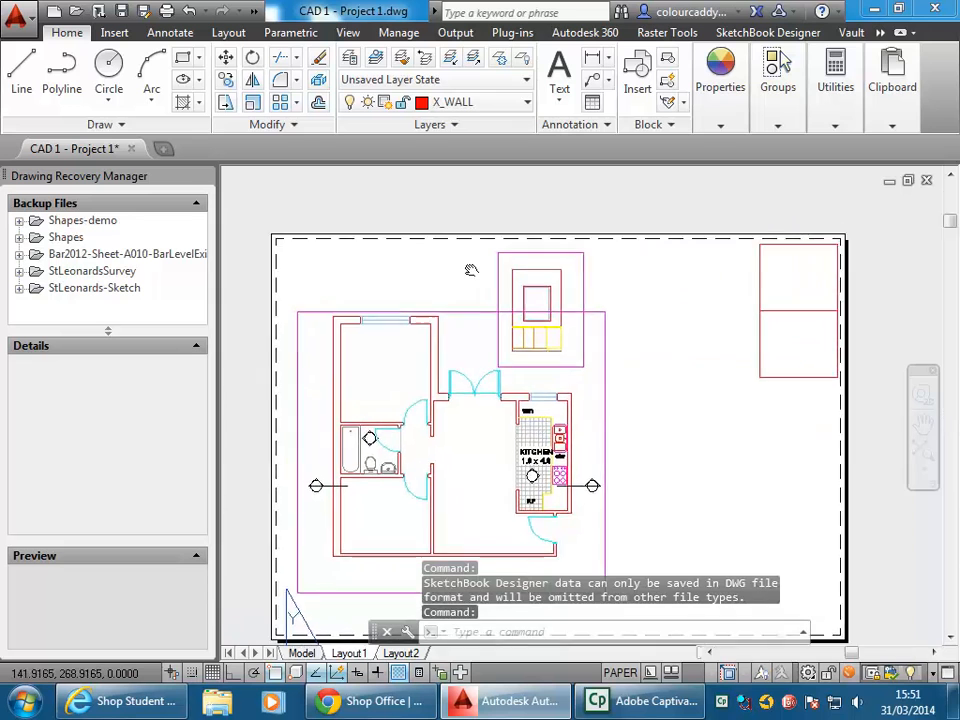
{"action": "left_click", "coordinate": [535, 403]}
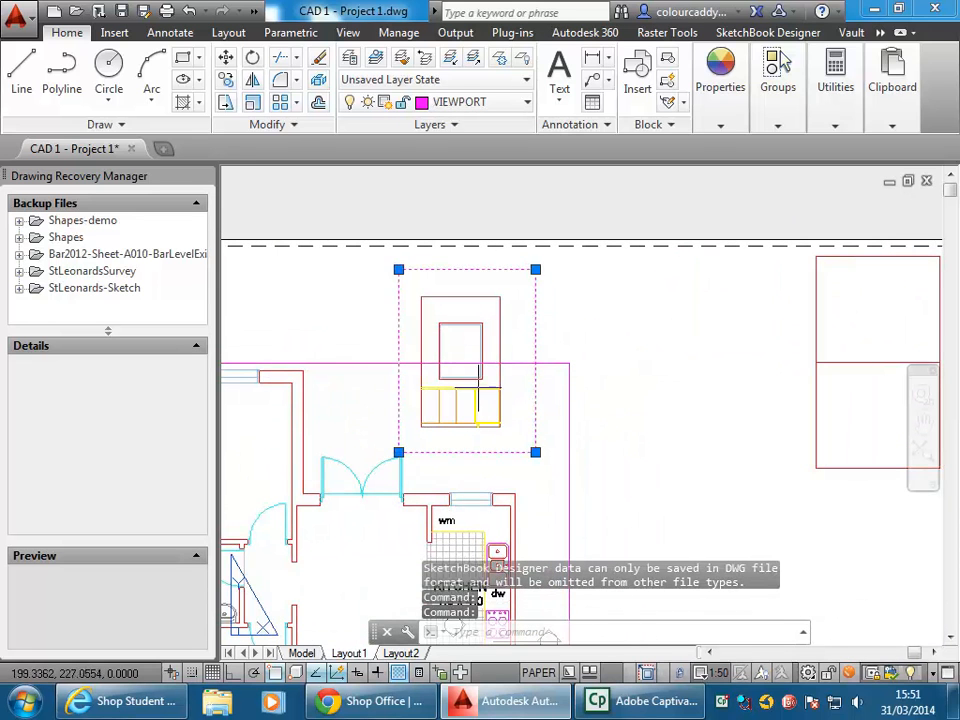
{"action": "scroll", "coordinate": [484, 380], "scroll_direction": "up", "scroll_amount": 2}
{"action": "middle_click_drag", "start_coordinate": [445, 383], "coordinate": [386, 354]}
{"action": "middle_click_drag", "start_coordinate": [423, 450], "coordinate": [397, 398]}
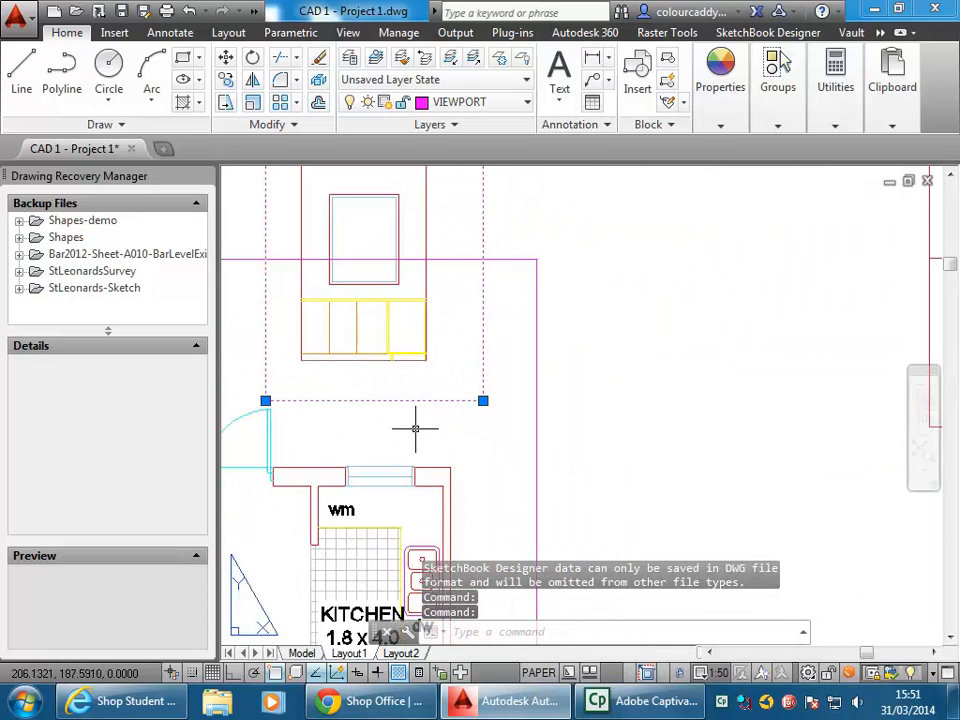
{"action": "key", "text": "Escape"}
{"action": "left_click_drag", "start_coordinate": [493, 347], "coordinate": [491, 343]}
{"action": "middle_click_drag", "start_coordinate": [452, 354], "coordinate": [508, 403]}
{"action": "left_click", "coordinate": [575, 384]}
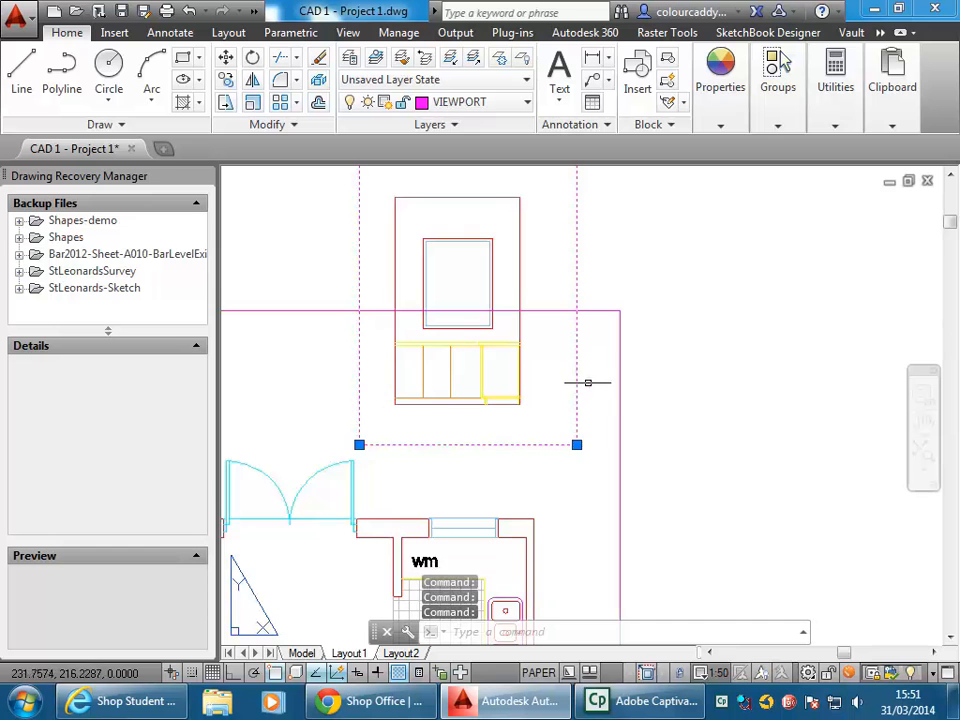
{"action": "key", "text": "Escape"}
Step: Preview the plot of Layout1, inspect the kitchen elevation's cupboard line weights up close, and close the preview
{"action": "scroll", "coordinate": [544, 374], "scroll_direction": "down", "scroll_amount": 2}
{"action": "scroll", "coordinate": [544, 374], "scroll_direction": "down", "scroll_amount": 3}
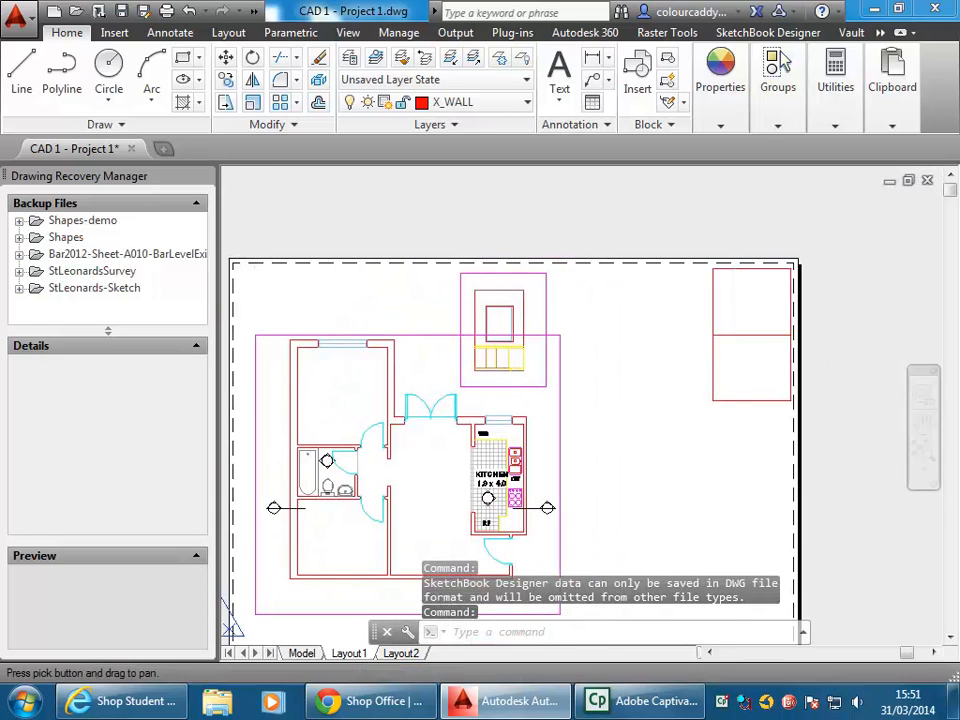
{"action": "middle_click_drag", "start_coordinate": [465, 325], "coordinate": [476, 287]}
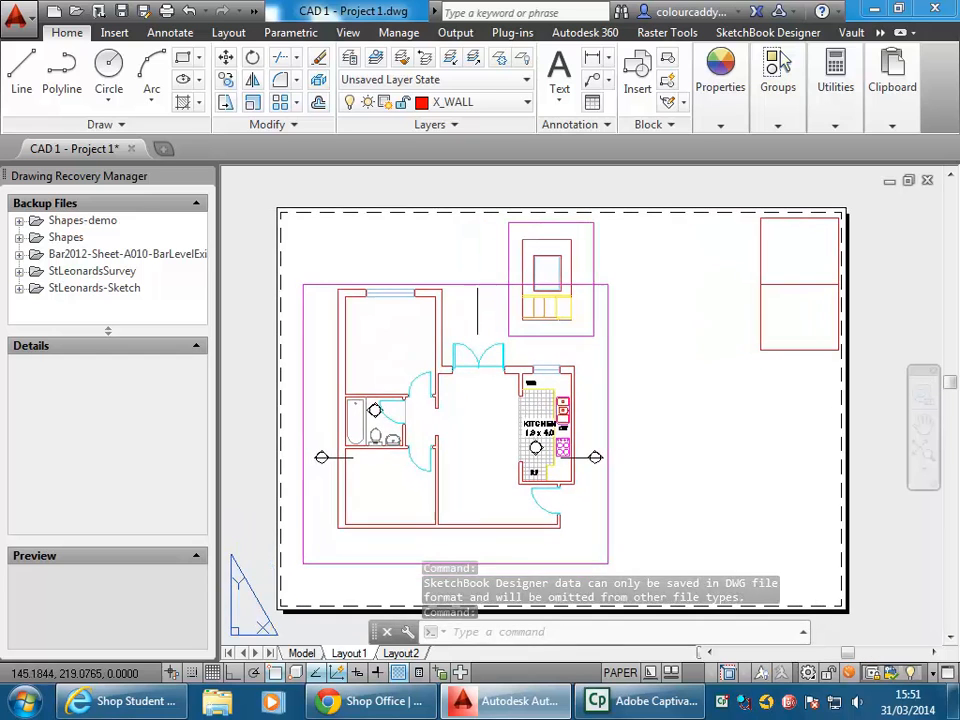
{"action": "left_click", "coordinate": [16, 15]}
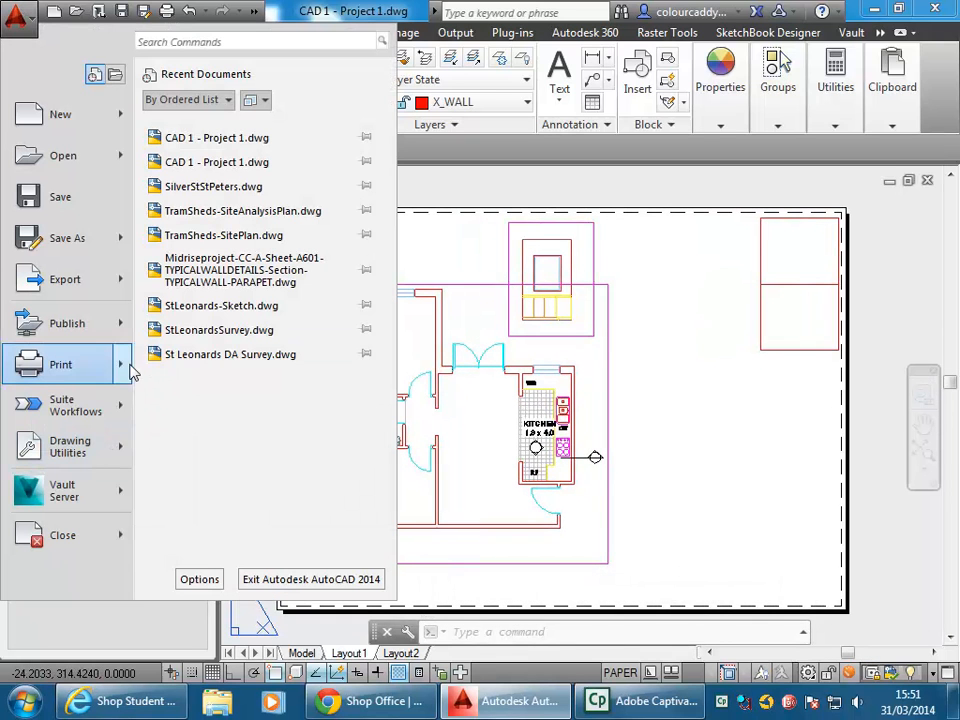
{"action": "mouse_move", "coordinate": [128, 367]}
{"action": "left_click", "coordinate": [232, 229]}
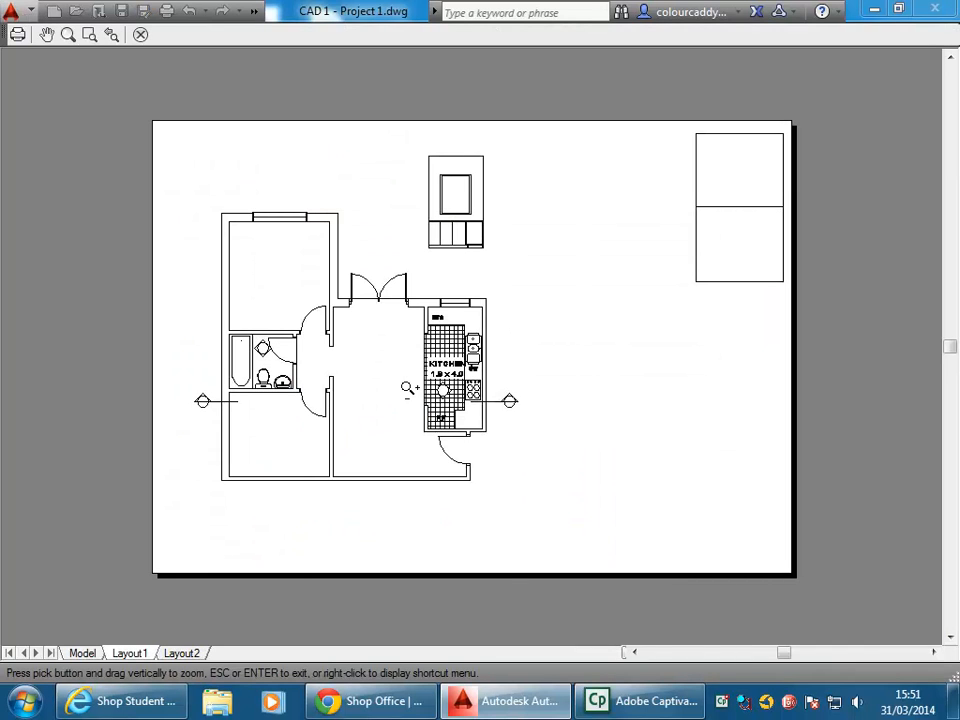
{"action": "scroll", "coordinate": [385, 281], "scroll_direction": "up", "scroll_amount": 6}
{"action": "middle_click_drag", "start_coordinate": [482, 217], "coordinate": [261, 443]}
{"action": "scroll", "coordinate": [443, 269], "scroll_direction": "up", "scroll_amount": 2}
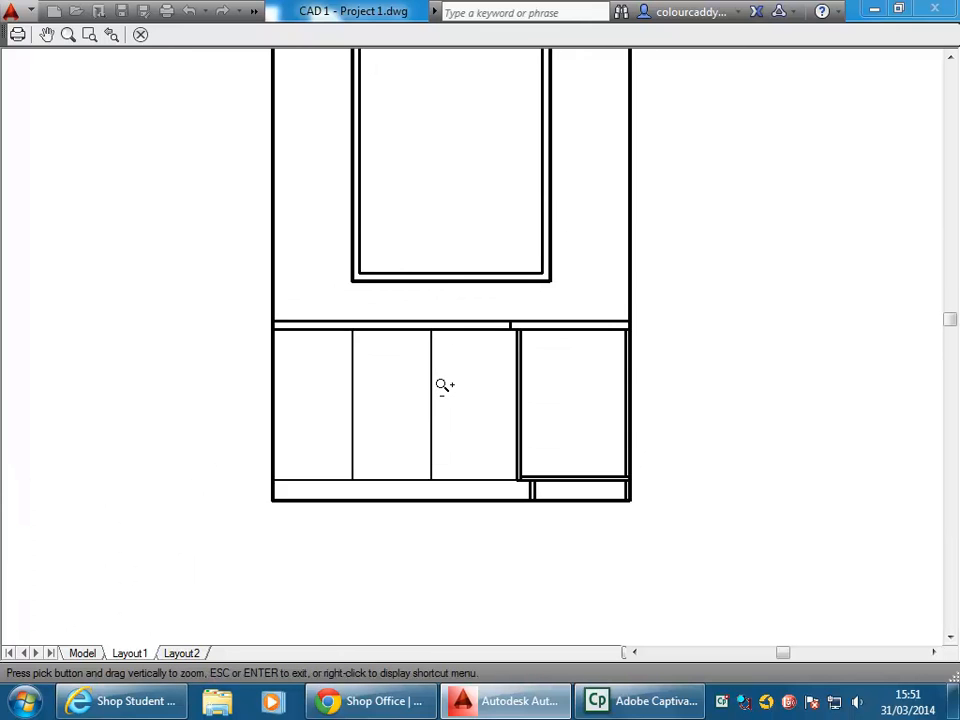
{"action": "scroll", "coordinate": [444, 388], "scroll_direction": "up", "scroll_amount": 2}
{"action": "scroll", "coordinate": [396, 430], "scroll_direction": "up", "scroll_amount": 2}
{"action": "middle_click_drag", "start_coordinate": [392, 444], "coordinate": [332, 371]}
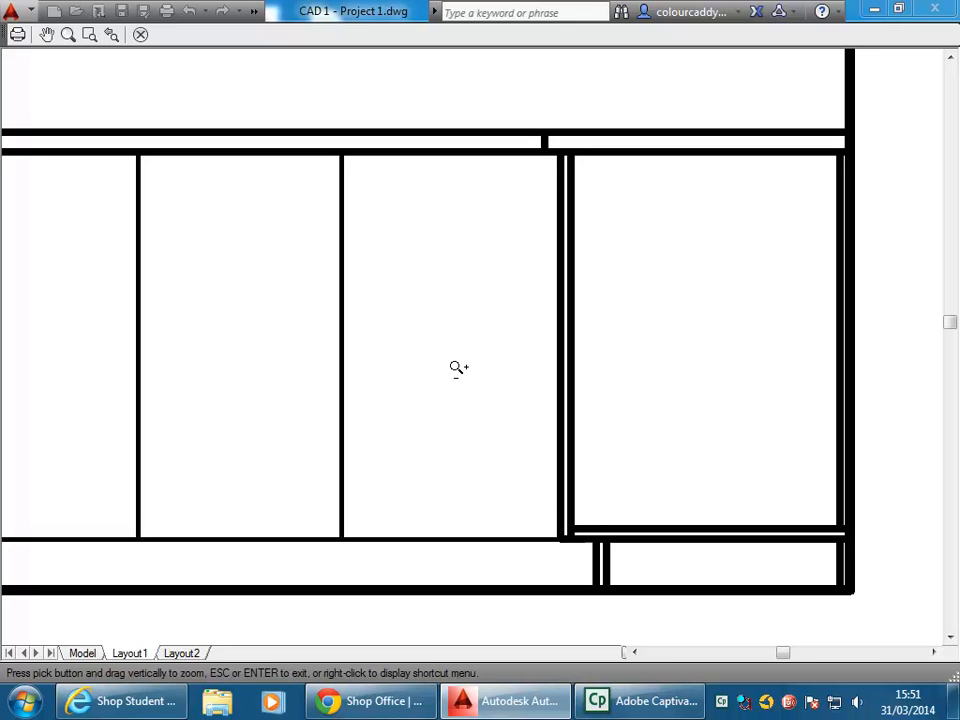
{"action": "scroll", "coordinate": [460, 370], "scroll_direction": "down", "scroll_amount": 8}
{"action": "right_click", "coordinate": [509, 360]}
{"action": "left_click", "coordinate": [530, 367]}
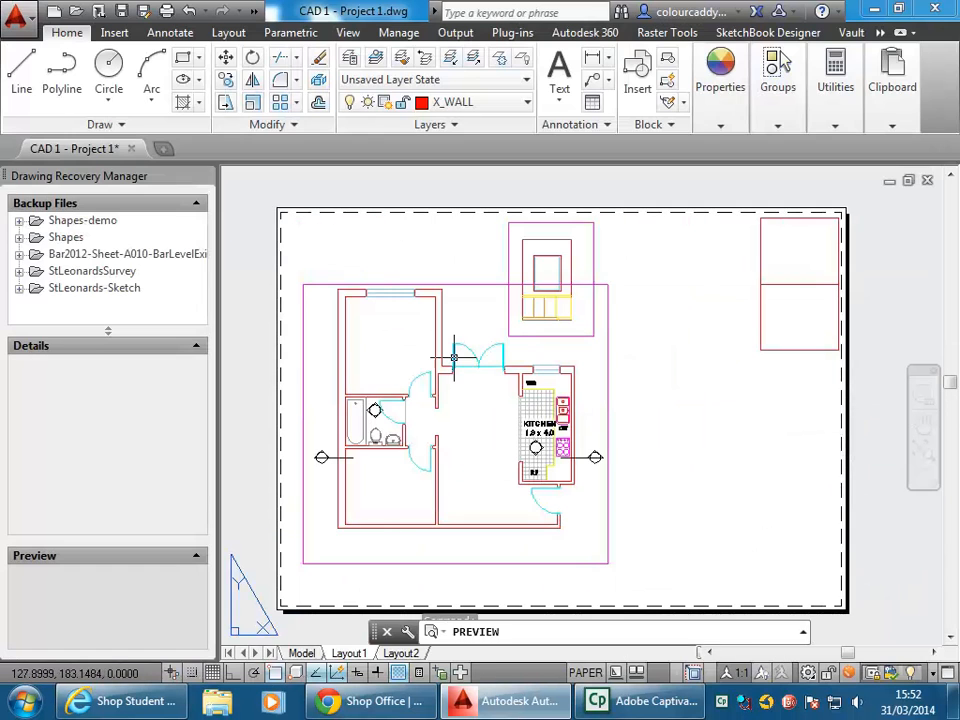
Step: Examine the cupboard linework in the kitchen elevation up close and the elevation's placement over the floor plan on the sheet
{"action": "scroll", "coordinate": [550, 395], "scroll_direction": "up", "scroll_amount": 8}
{"action": "scroll", "coordinate": [500, 440], "scroll_direction": "up", "scroll_amount": 6}
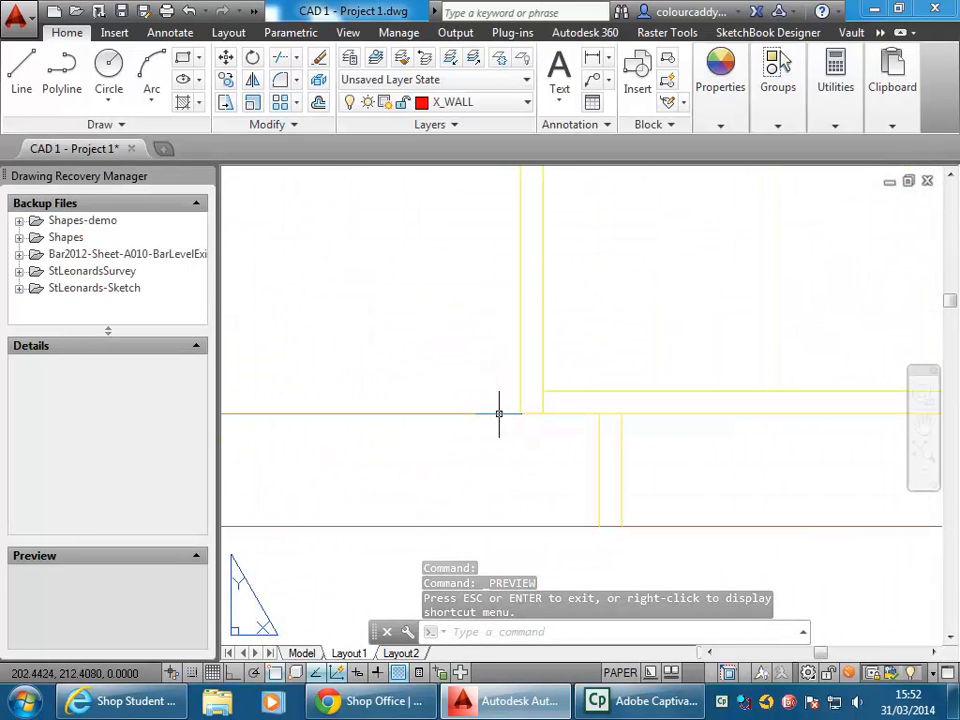
{"action": "scroll", "coordinate": [425, 372], "scroll_direction": "down", "scroll_amount": 6}
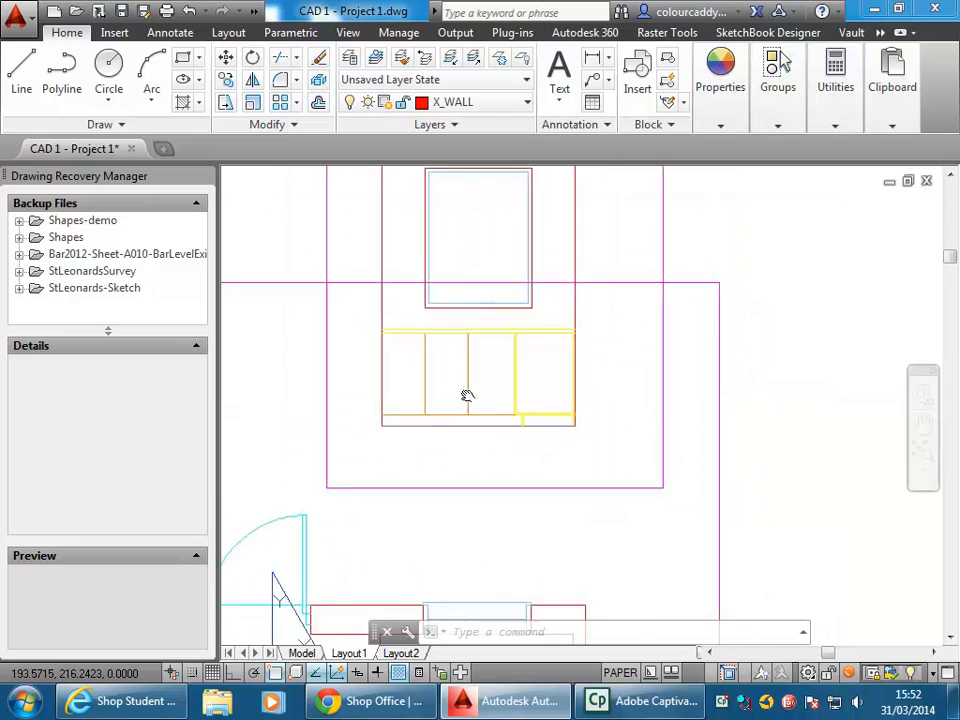
{"action": "middle_click_drag", "start_coordinate": [467, 396], "coordinate": [523, 495]}
{"action": "scroll", "coordinate": [506, 461], "scroll_direction": "down", "scroll_amount": 2}
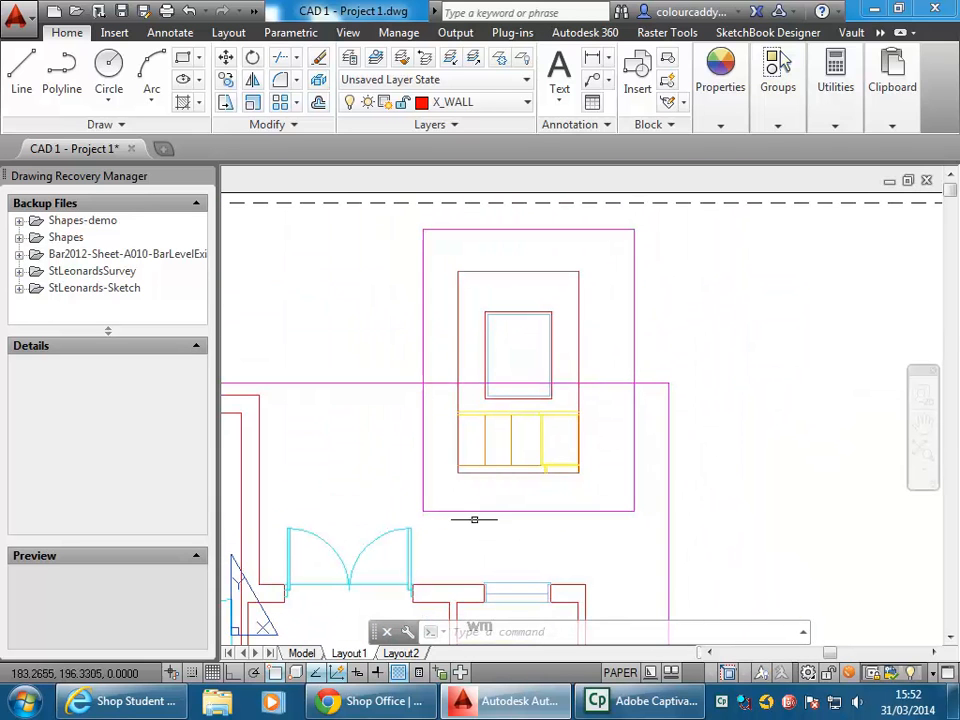
{"action": "scroll", "coordinate": [497, 485], "scroll_direction": "down", "scroll_amount": 2}
{"action": "middle_click_drag", "start_coordinate": [497, 482], "coordinate": [568, 449]}
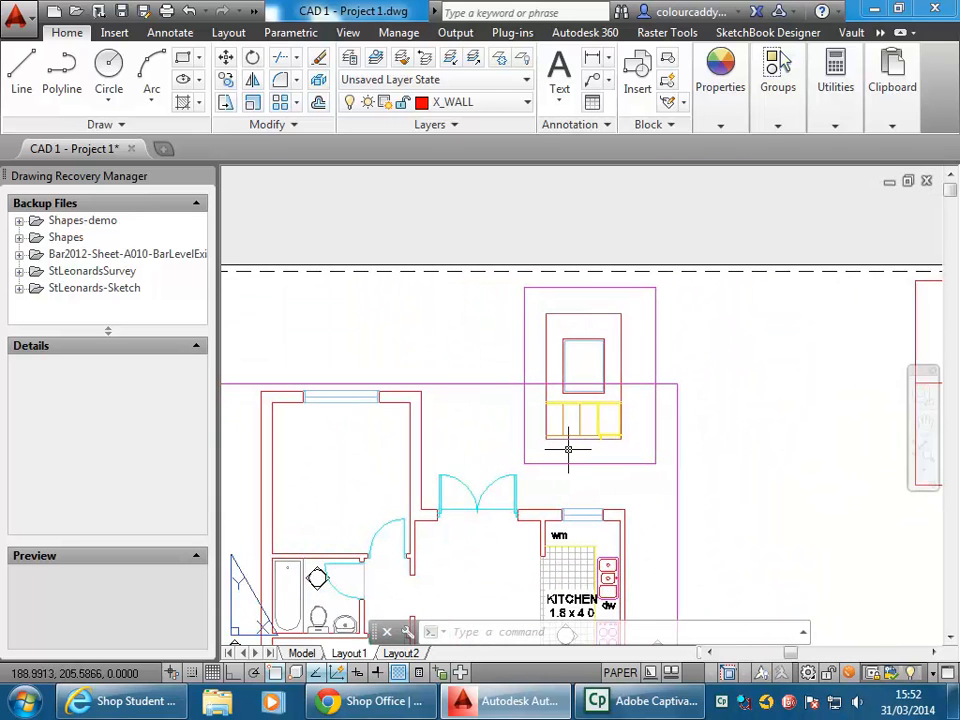
{"action": "scroll", "coordinate": [504, 466], "scroll_direction": "down", "scroll_amount": 2}
{"action": "middle_click_drag", "start_coordinate": [504, 466], "coordinate": [555, 353]}
{"action": "middle_click_drag", "start_coordinate": [609, 417], "coordinate": [536, 427]}
{"action": "middle_click_drag", "start_coordinate": [391, 299], "coordinate": [381, 298]}
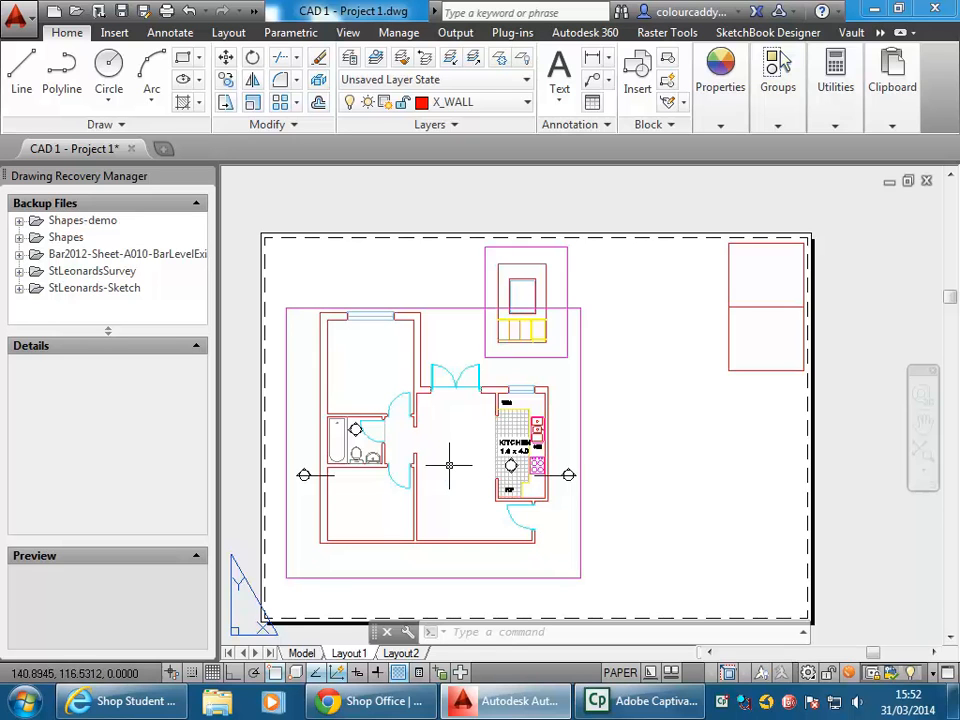
Step: Switch to model space and inspect the kitchen area of the floor plan
{"action": "left_click", "coordinate": [302, 653]}
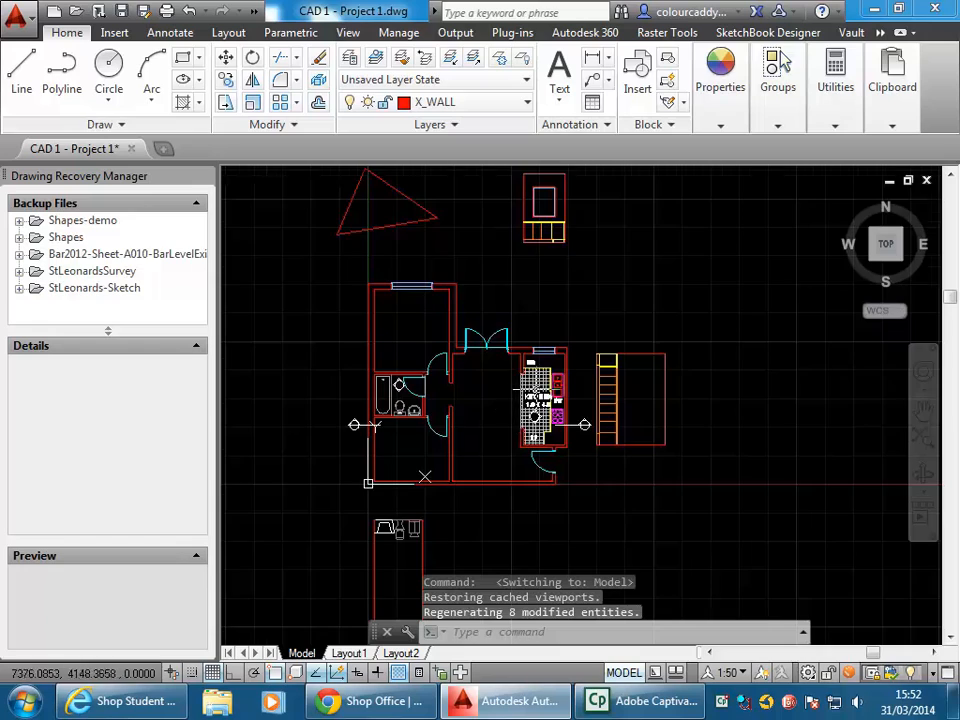
{"action": "scroll", "coordinate": [531, 390], "scroll_direction": "up", "scroll_amount": 6}
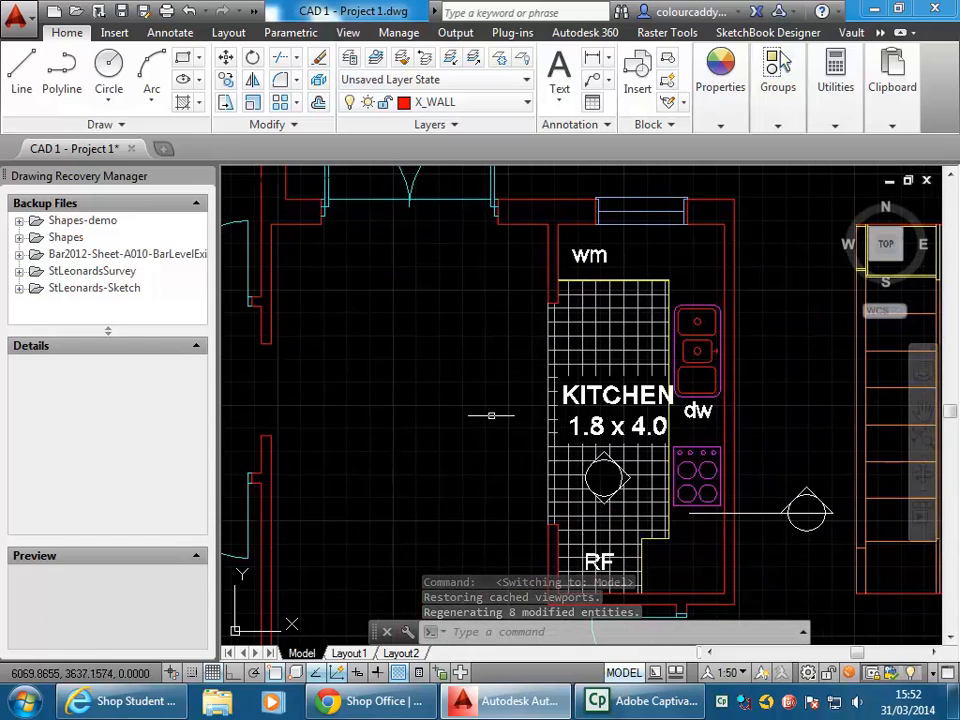
{"action": "scroll", "coordinate": [491, 414], "scroll_direction": "down", "scroll_amount": 5}
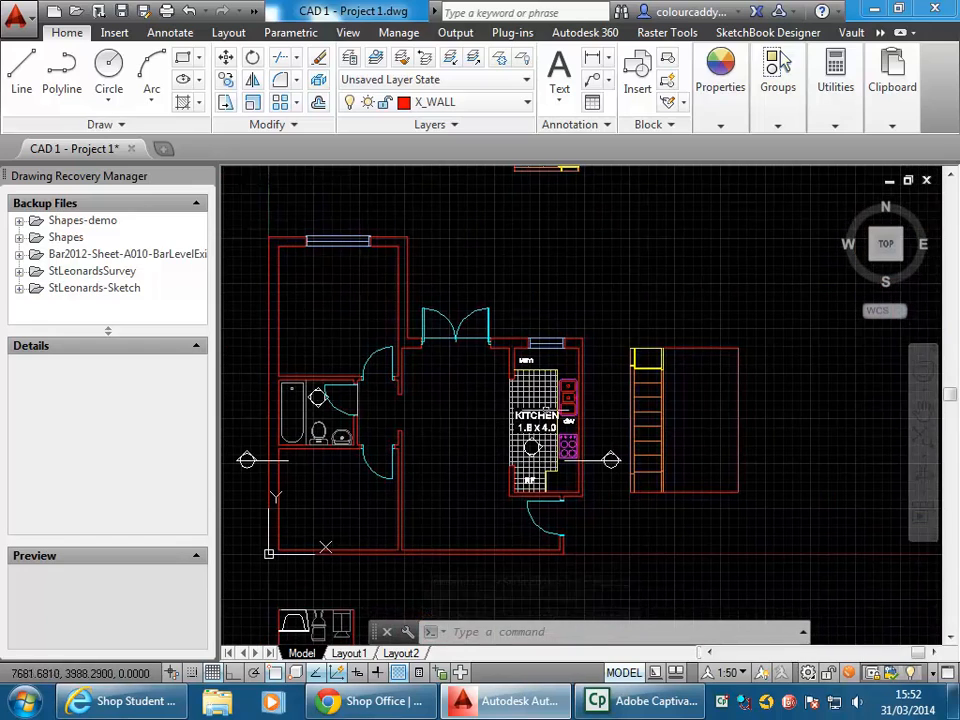
Step: Open the dimension style manager and make the Annotative dimension style current
{"action": "scroll", "coordinate": [507, 428], "scroll_direction": "up", "scroll_amount": 2}
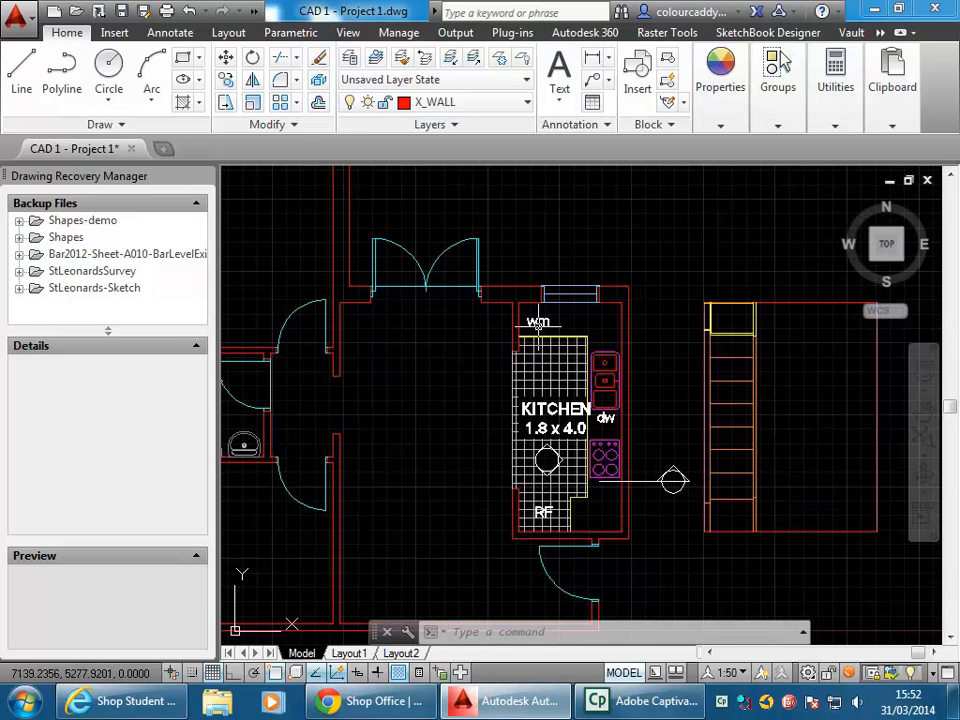
{"action": "scroll", "coordinate": [525, 335], "scroll_direction": "down", "scroll_amount": 5}
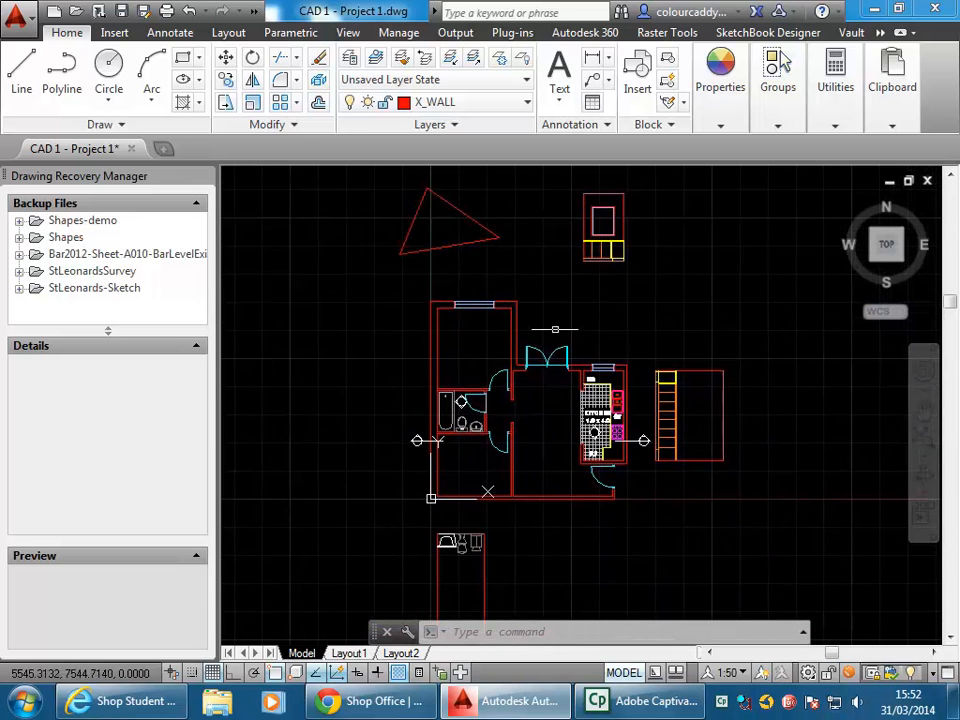
{"action": "left_click", "coordinate": [596, 128]}
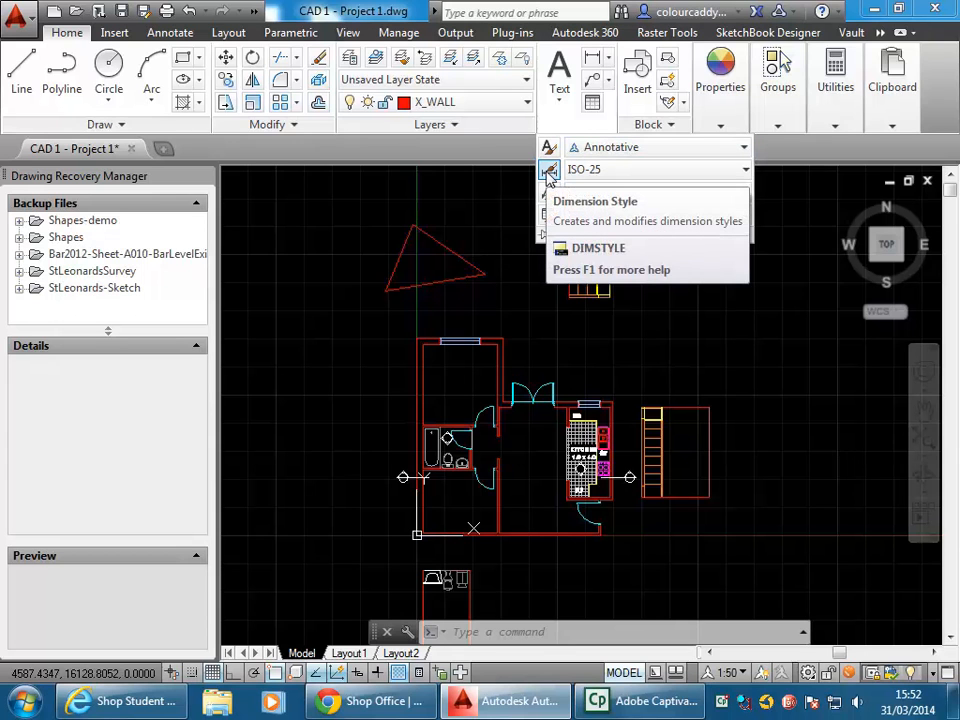
{"action": "left_click", "coordinate": [652, 124]}
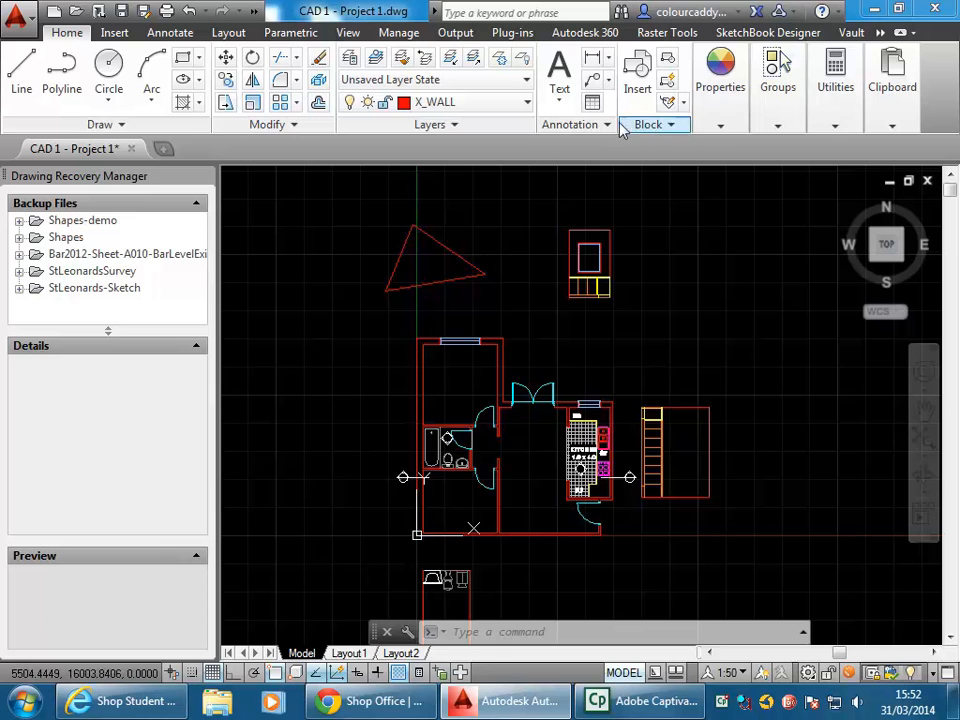
{"action": "left_click", "coordinate": [580, 125]}
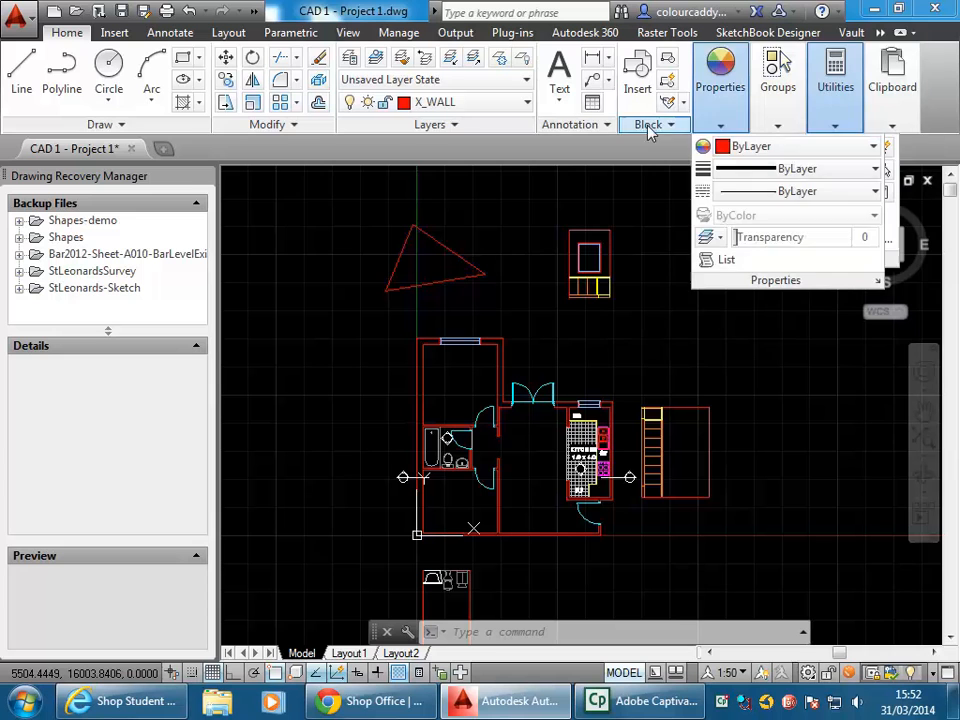
{"action": "left_click", "coordinate": [589, 131]}
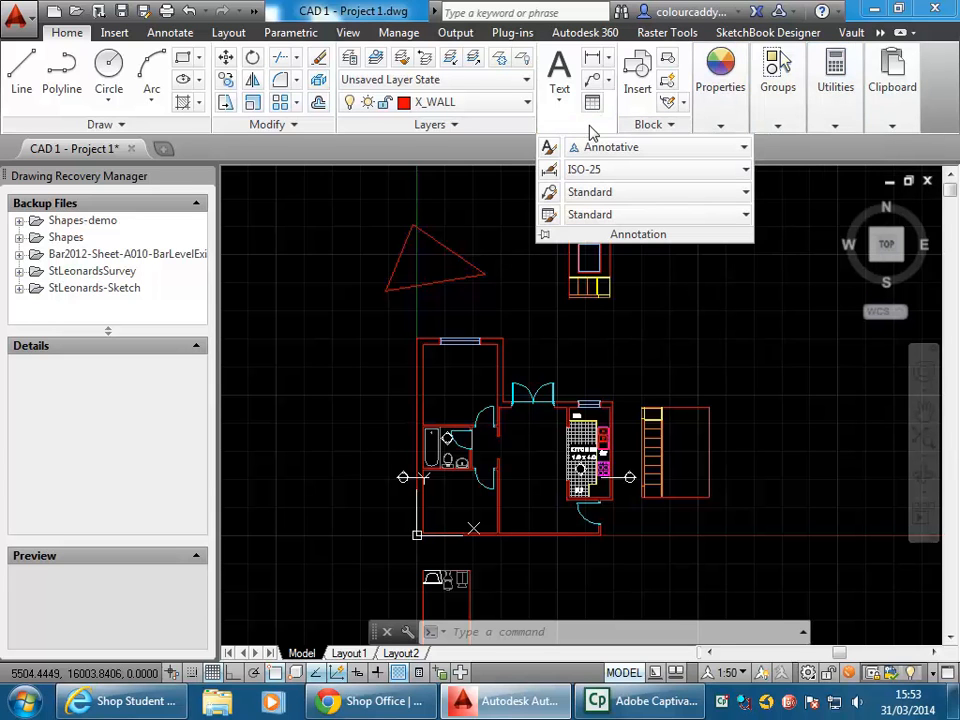
{"action": "left_click", "coordinate": [550, 171]}
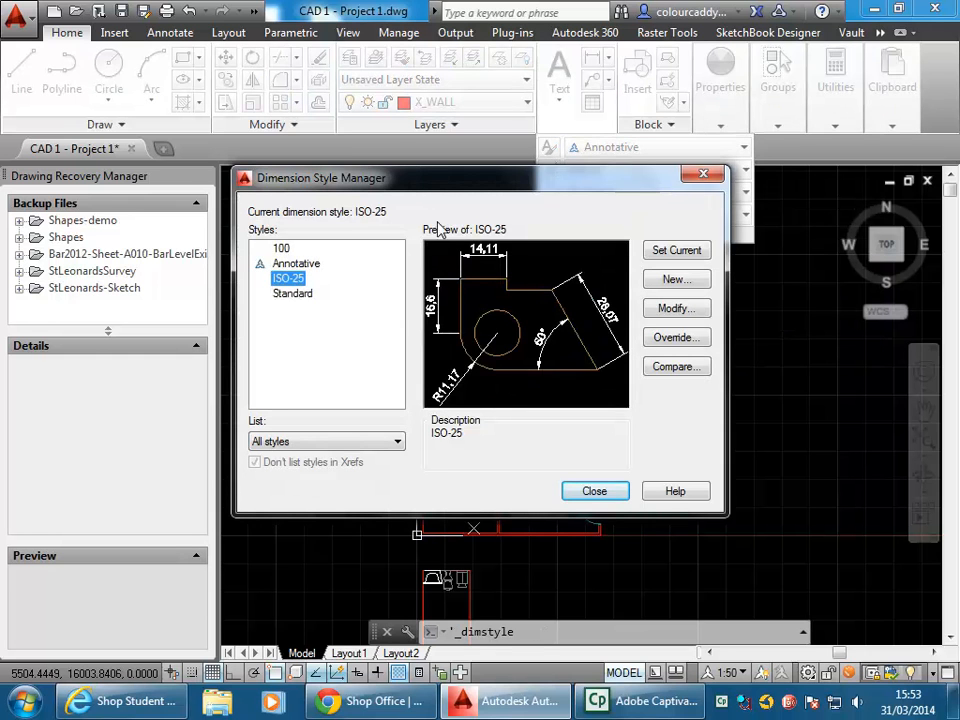
{"action": "left_click", "coordinate": [290, 265]}
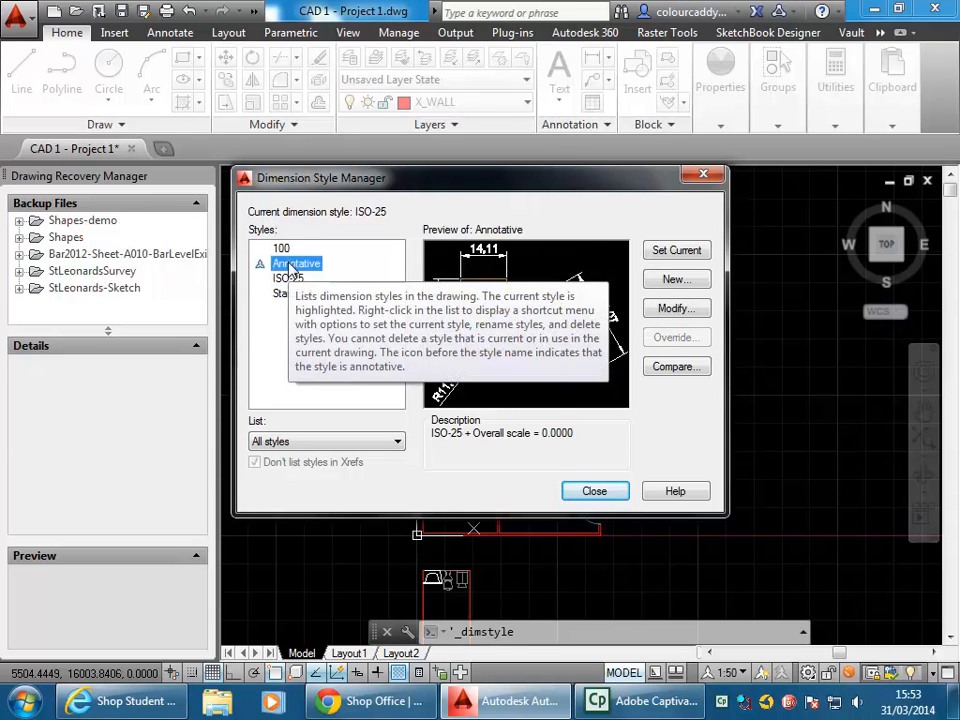
{"action": "left_click", "coordinate": [678, 252]}
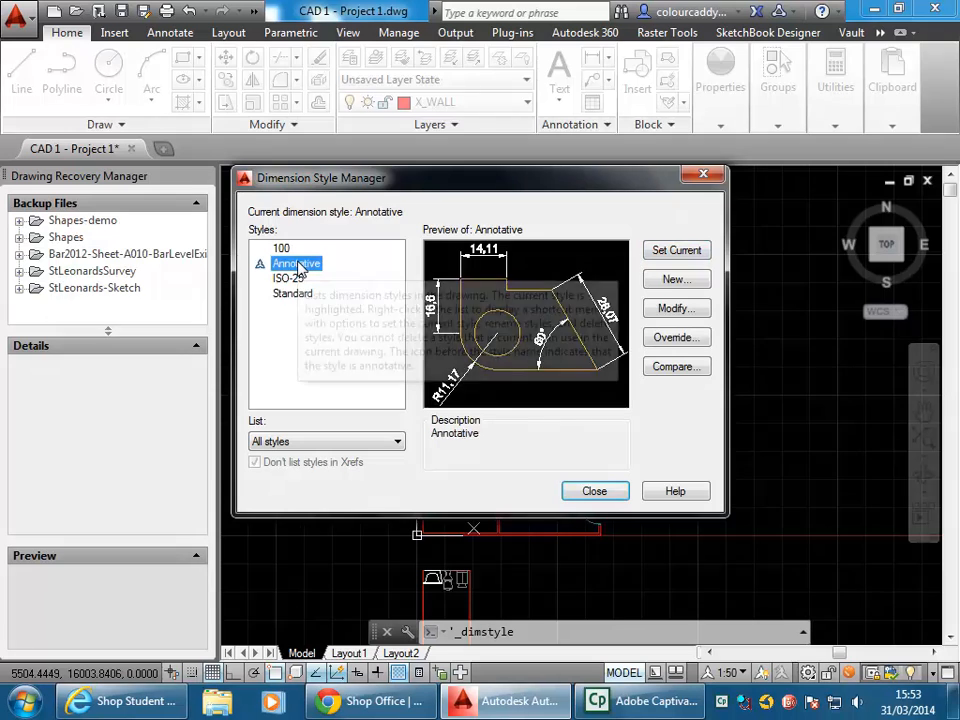
Step: Modify the Annotative dimension style to use Architectural tick for the first and second arrowheads
{"action": "left_click", "coordinate": [676, 308]}
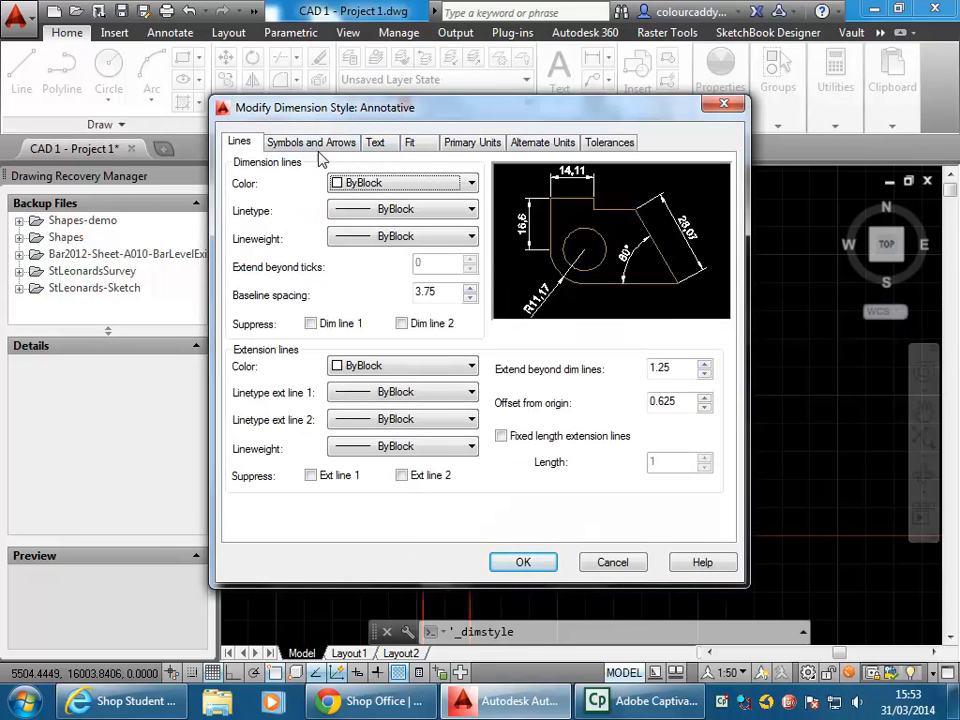
{"action": "left_click", "coordinate": [315, 144]}
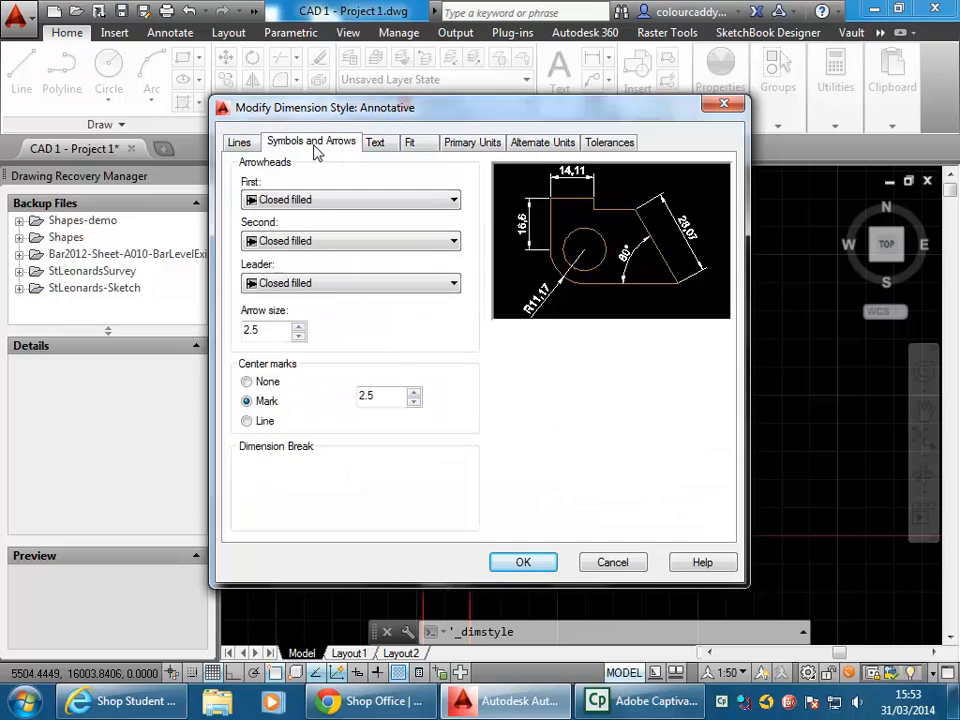
{"action": "left_click", "coordinate": [367, 199]}
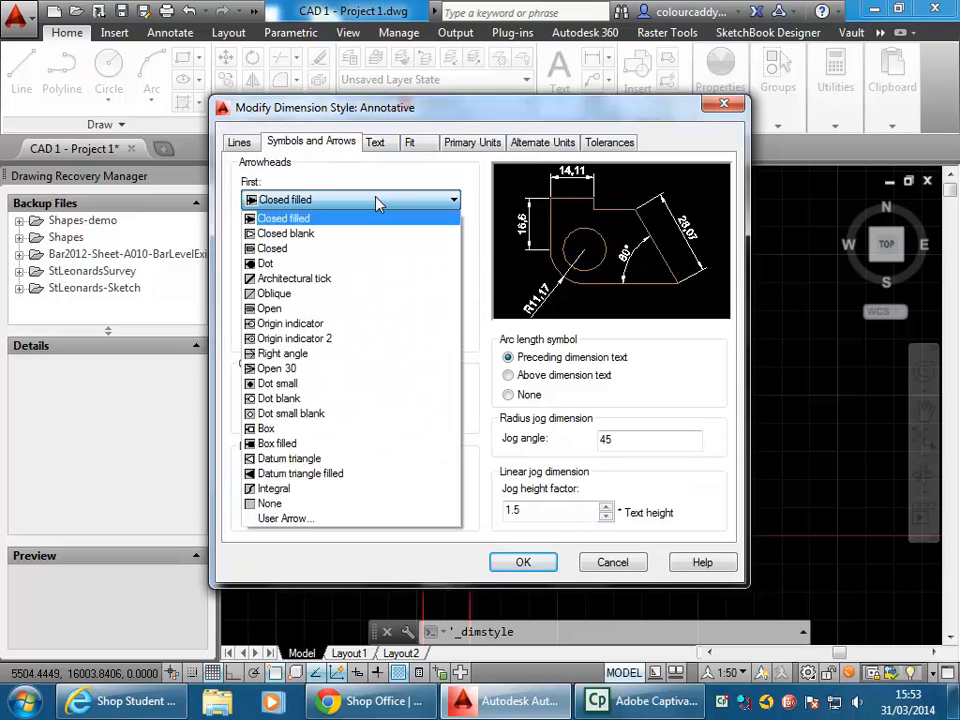
{"action": "left_click", "coordinate": [311, 281]}
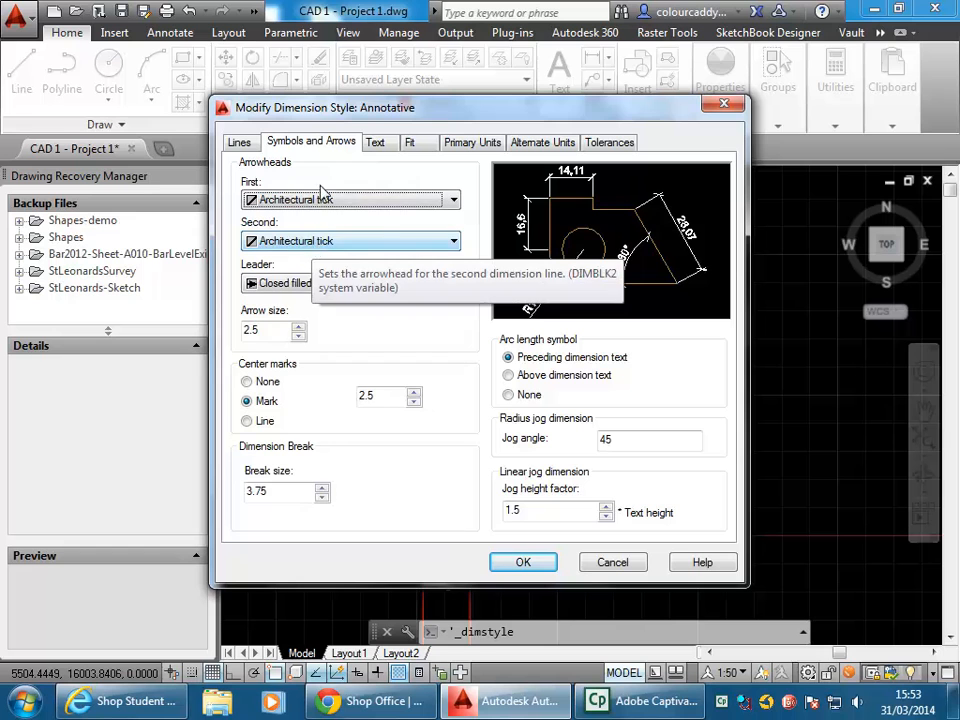
Step: Check the fit options of the Annotative dimension style and set its text height to 2
{"action": "left_click", "coordinate": [409, 142]}
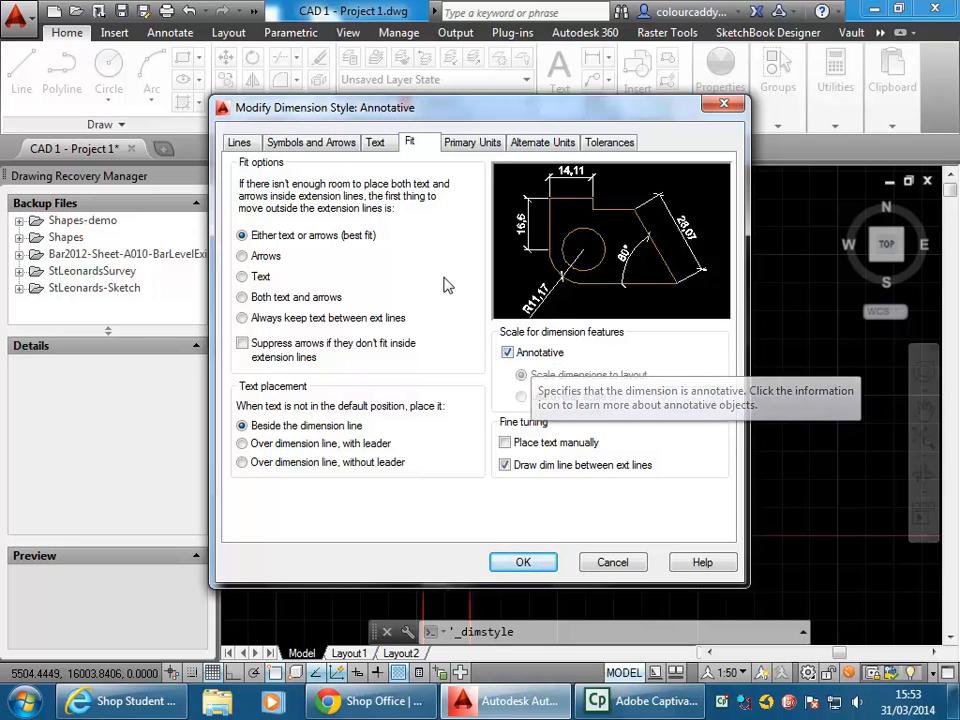
{"action": "left_click", "coordinate": [376, 143]}
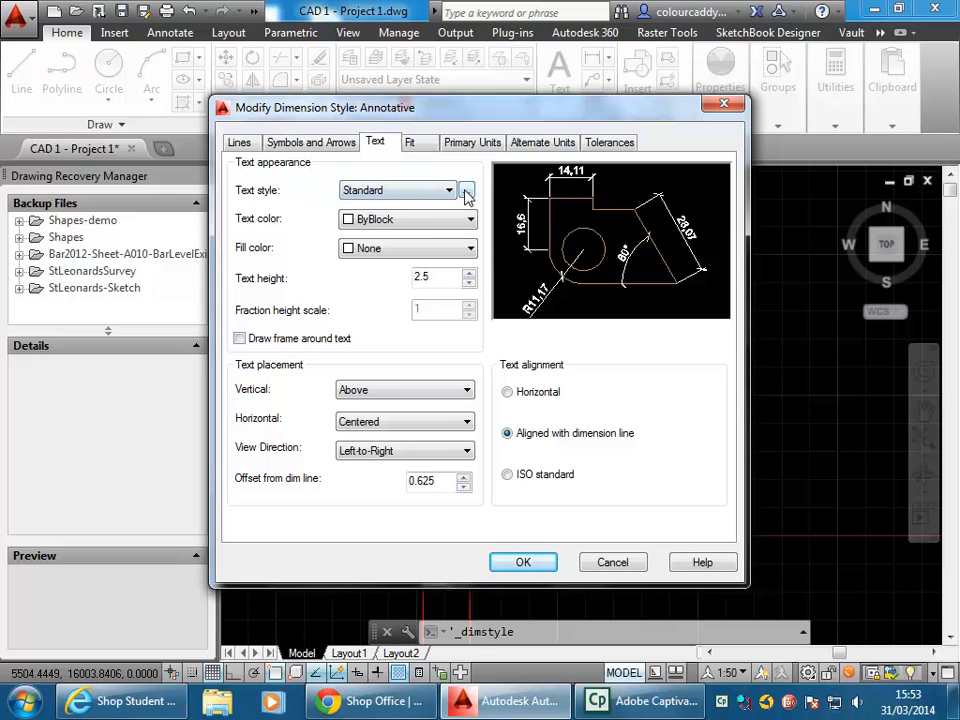
{"action": "double_click", "coordinate": [443, 279]}
{"action": "type", "text": "2"}
{"action": "left_click", "coordinate": [446, 479]}
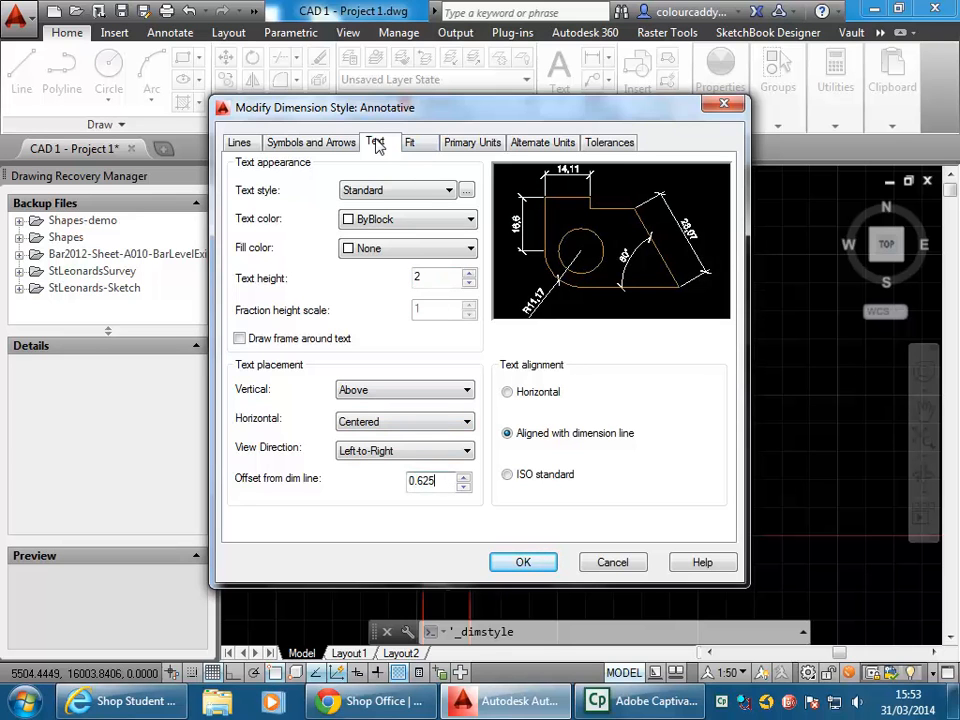
Step: Set the style's linear dimensions to a period decimal separator and a precision of 0
{"action": "left_click", "coordinate": [475, 145]}
{"action": "left_click", "coordinate": [469, 264]}
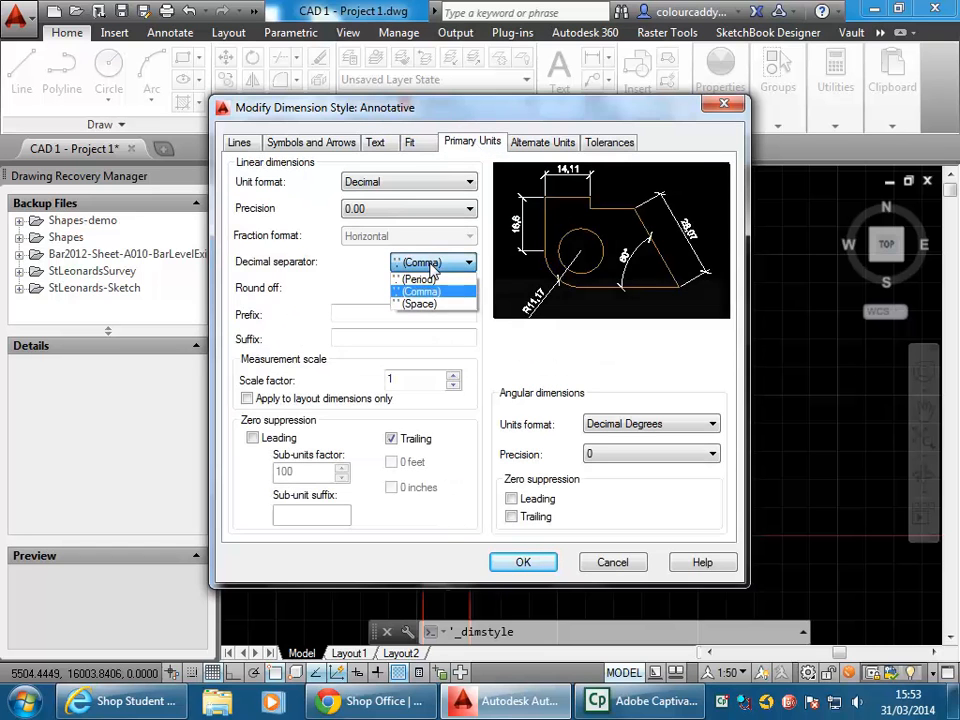
{"action": "left_click", "coordinate": [433, 280]}
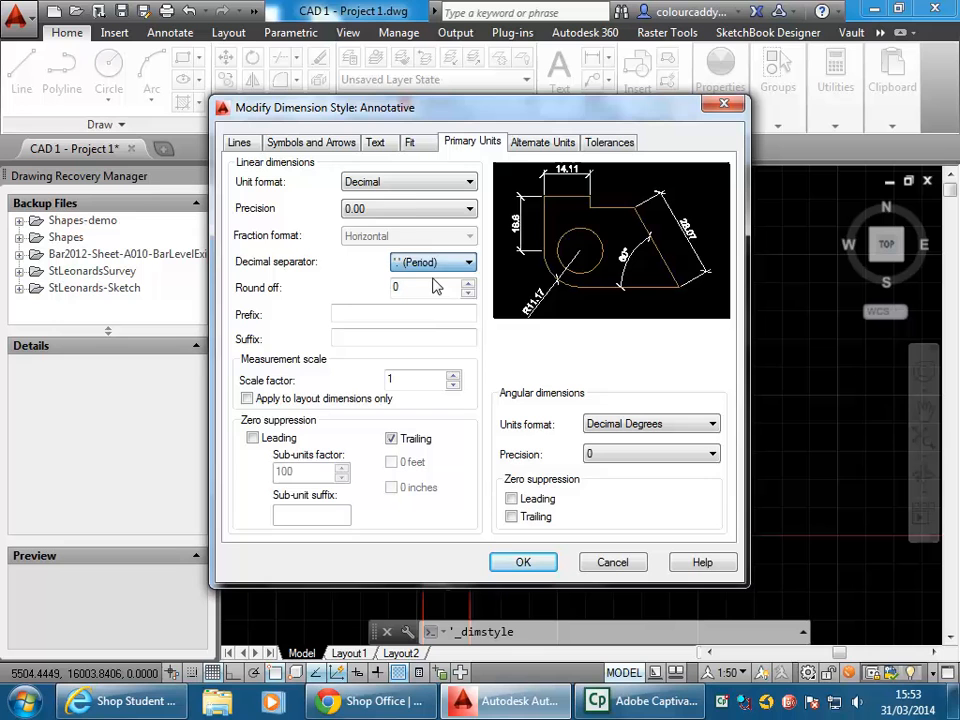
{"action": "left_click", "coordinate": [412, 208]}
{"action": "left_click", "coordinate": [382, 227]}
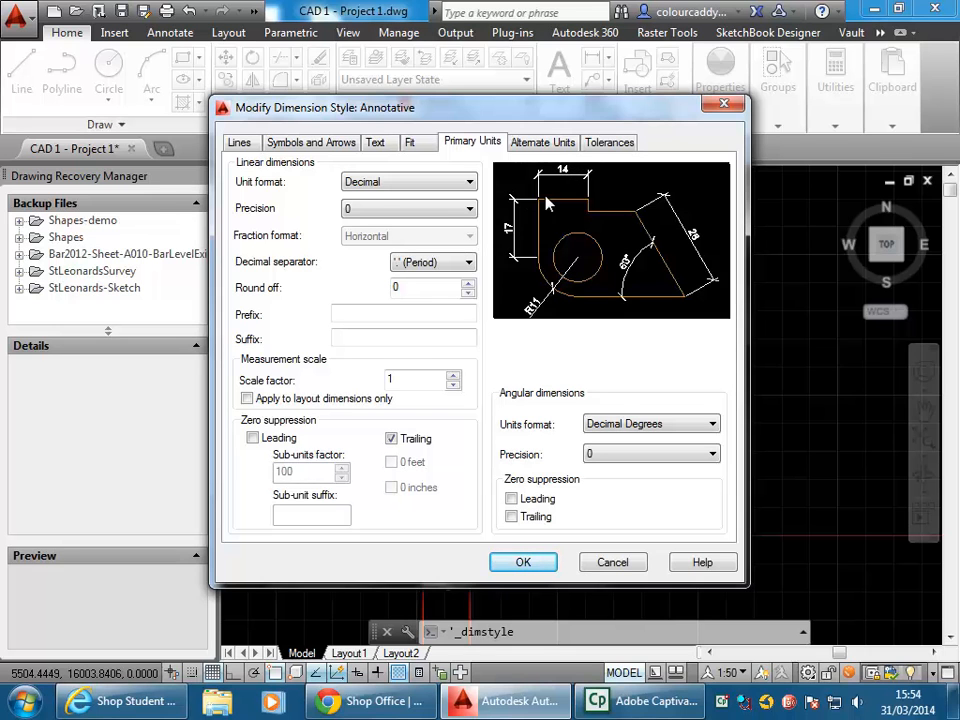
Step: Set the extension lines' offset from origin to 2, then save the style and close the dimension style manager
{"action": "left_click", "coordinate": [239, 142]}
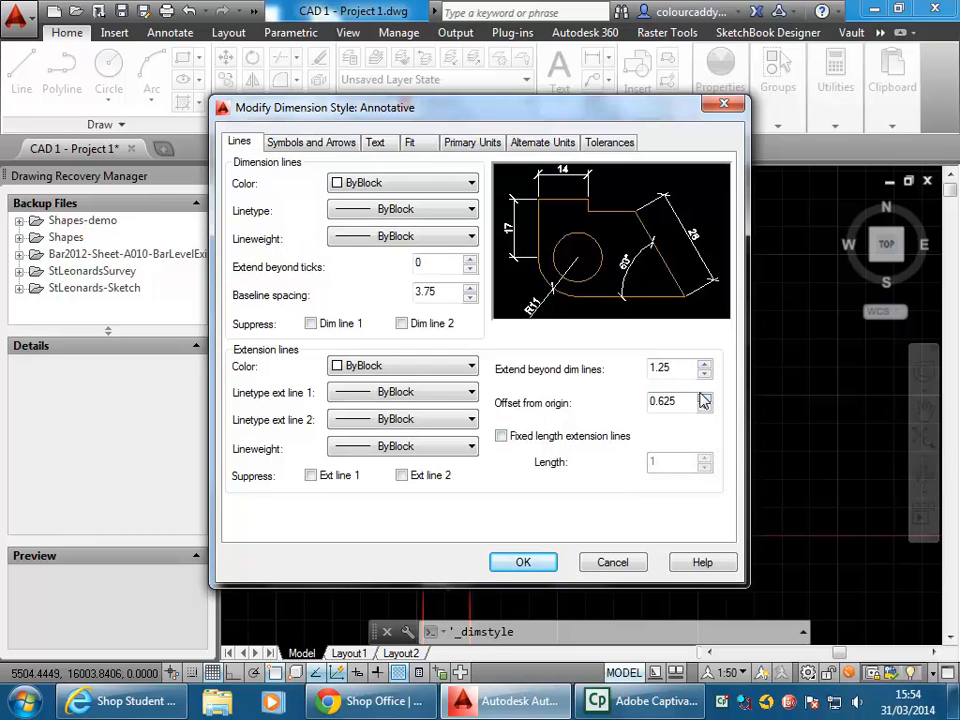
{"action": "left_click_drag", "start_coordinate": [681, 401], "coordinate": [633, 403]}
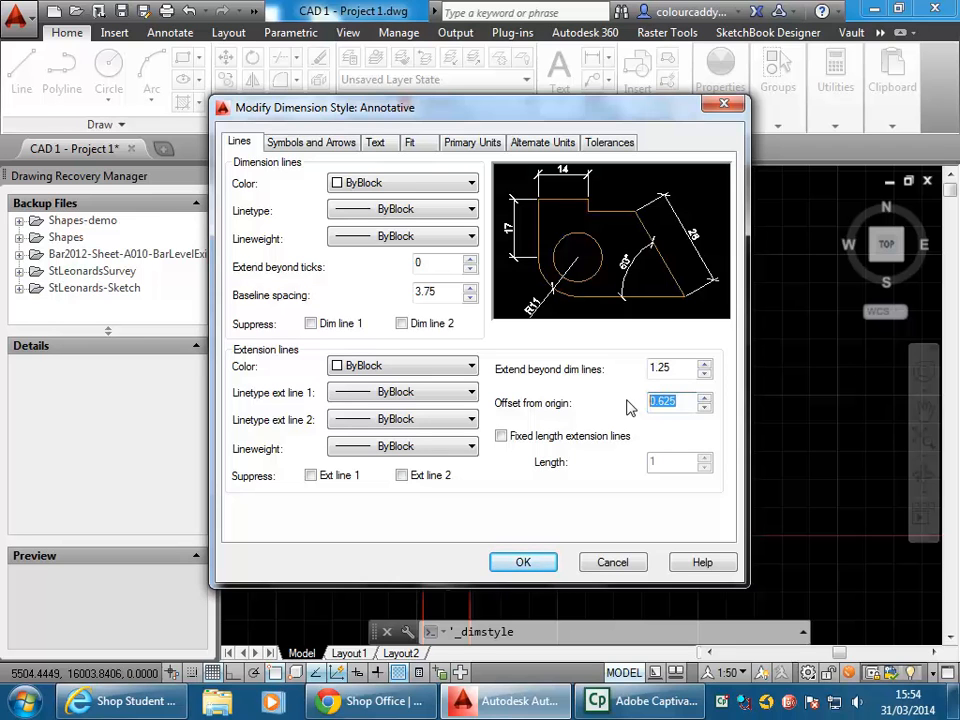
{"action": "type", "text": "2"}
{"action": "left_click", "coordinate": [665, 369]}
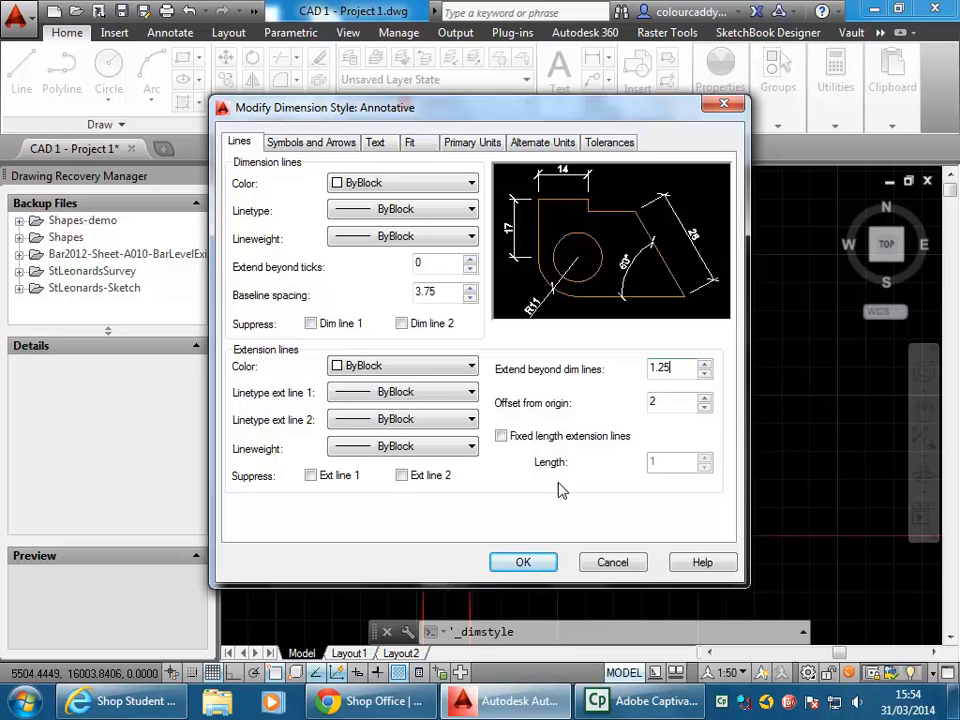
{"action": "left_click", "coordinate": [523, 563]}
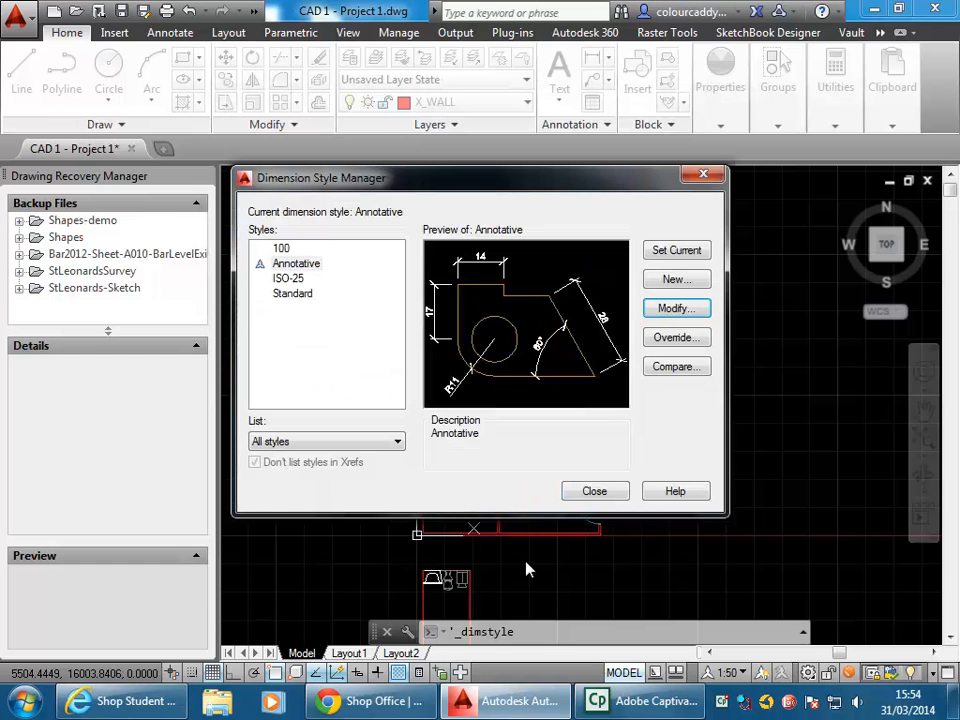
{"action": "left_click", "coordinate": [595, 491]}
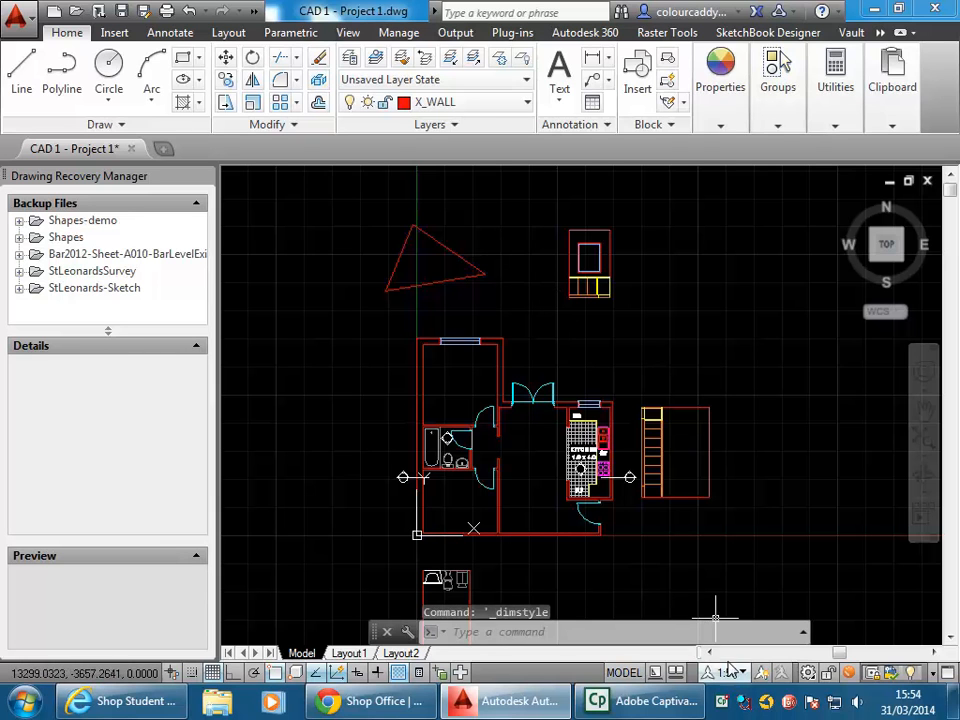
Step: Make A_TEXT the current layer and choose 1:50 as the annotation scale
{"action": "left_click", "coordinate": [474, 104]}
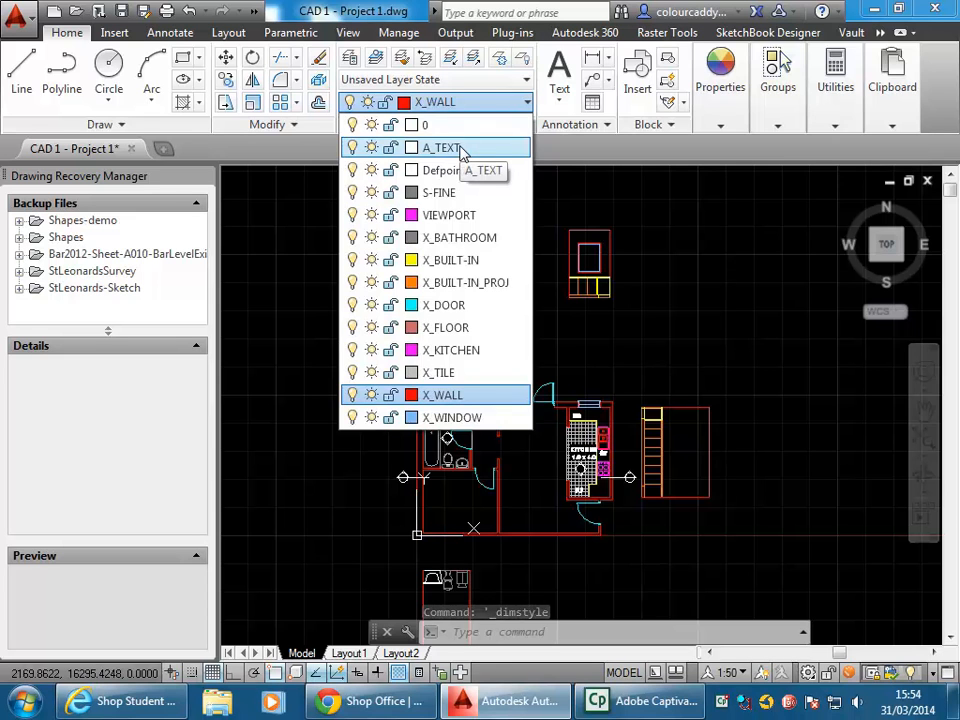
{"action": "left_click", "coordinate": [462, 148]}
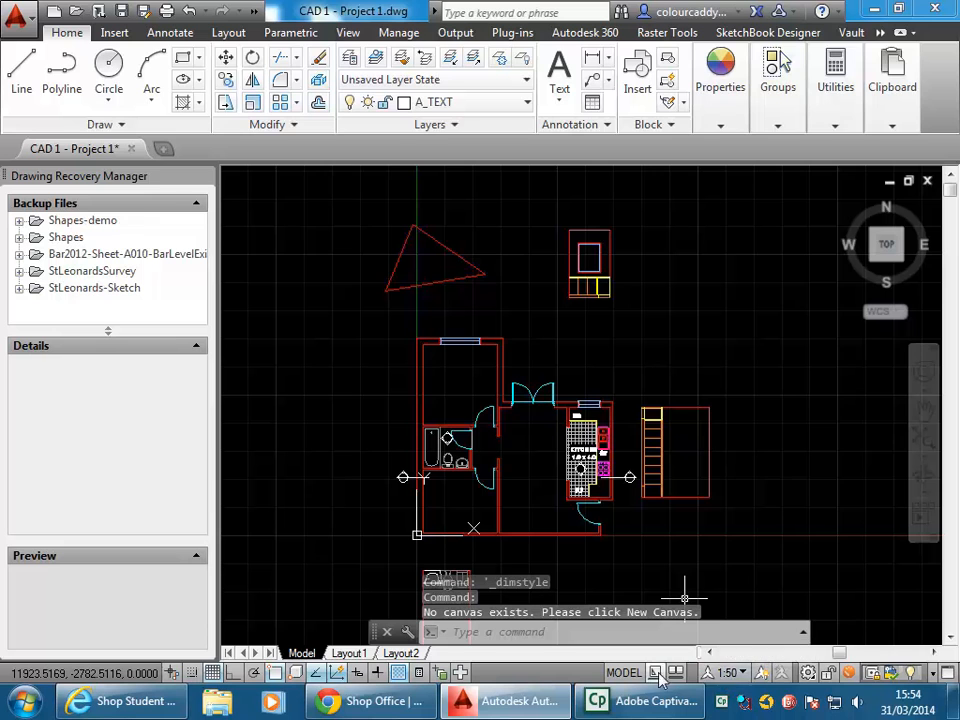
{"action": "left_click", "coordinate": [736, 680]}
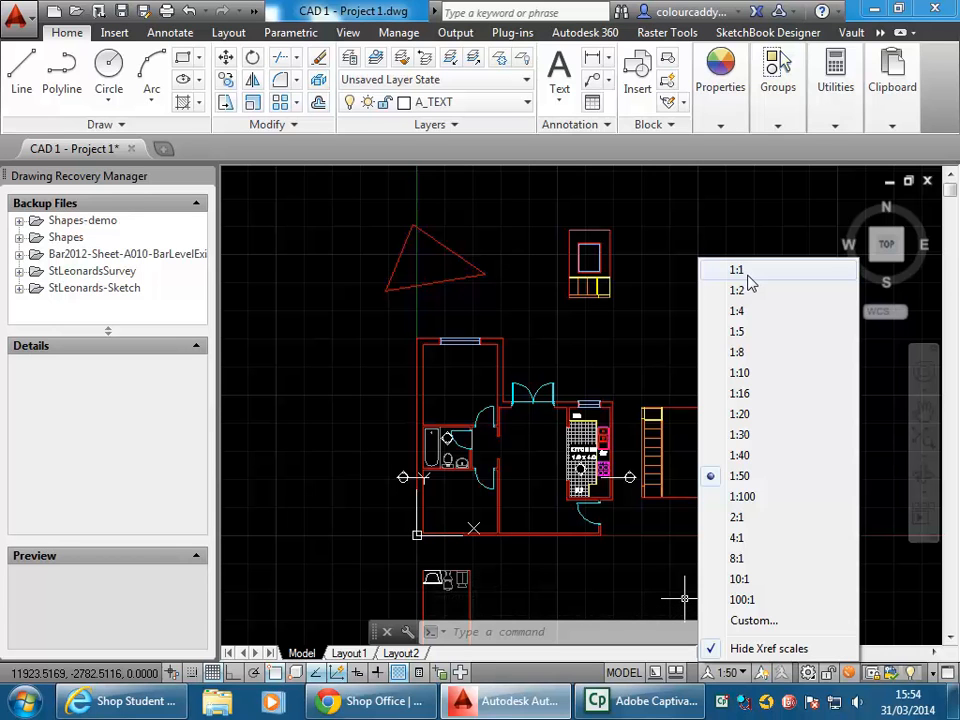
{"action": "left_click", "coordinate": [765, 480]}
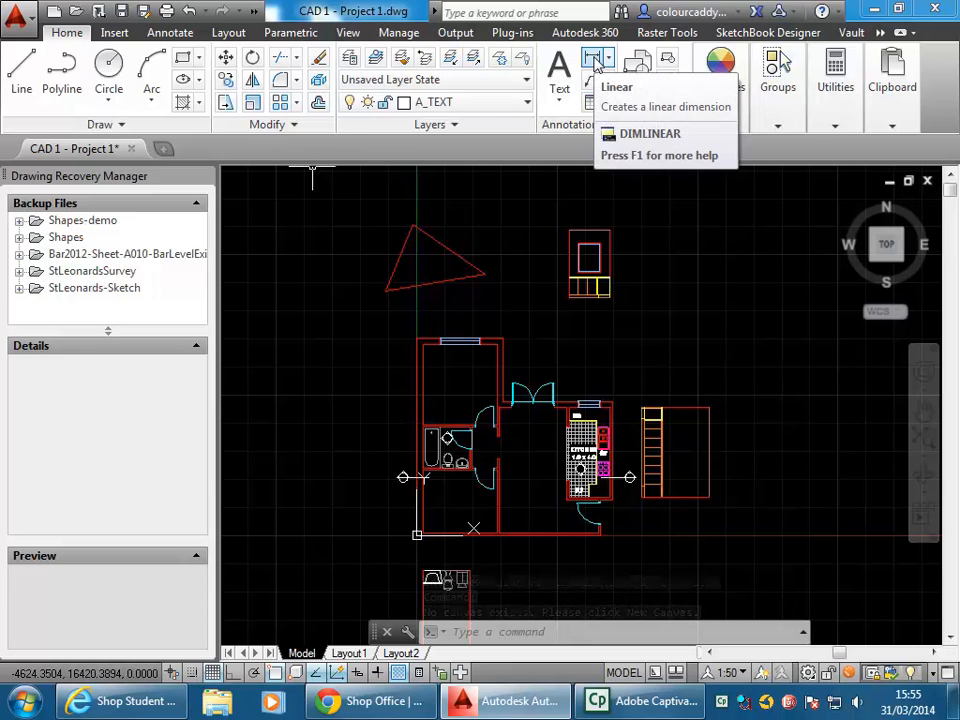
Step: Add a vertical linear dimension outside the floor plan's west wall, from its southwest outer corner to its northwest outer corner
{"action": "left_click", "coordinate": [594, 62]}
{"action": "middle_click_drag", "start_coordinate": [416, 536], "coordinate": [531, 485]}
{"action": "scroll", "coordinate": [531, 485], "scroll_direction": "up", "scroll_amount": 4}
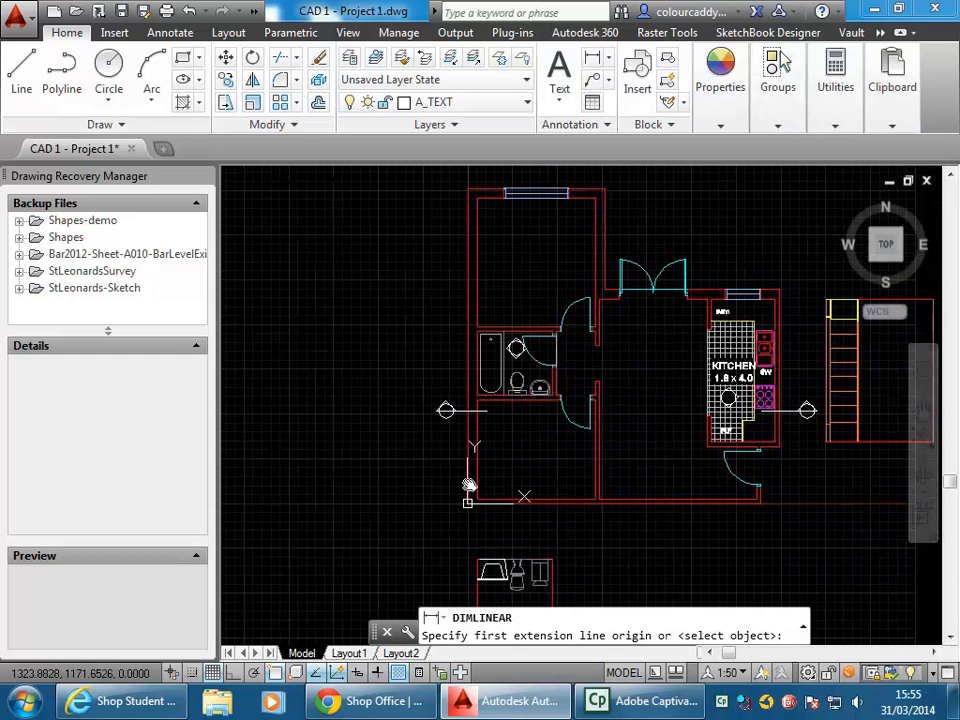
{"action": "scroll", "coordinate": [453, 545], "scroll_direction": "up", "scroll_amount": 1}
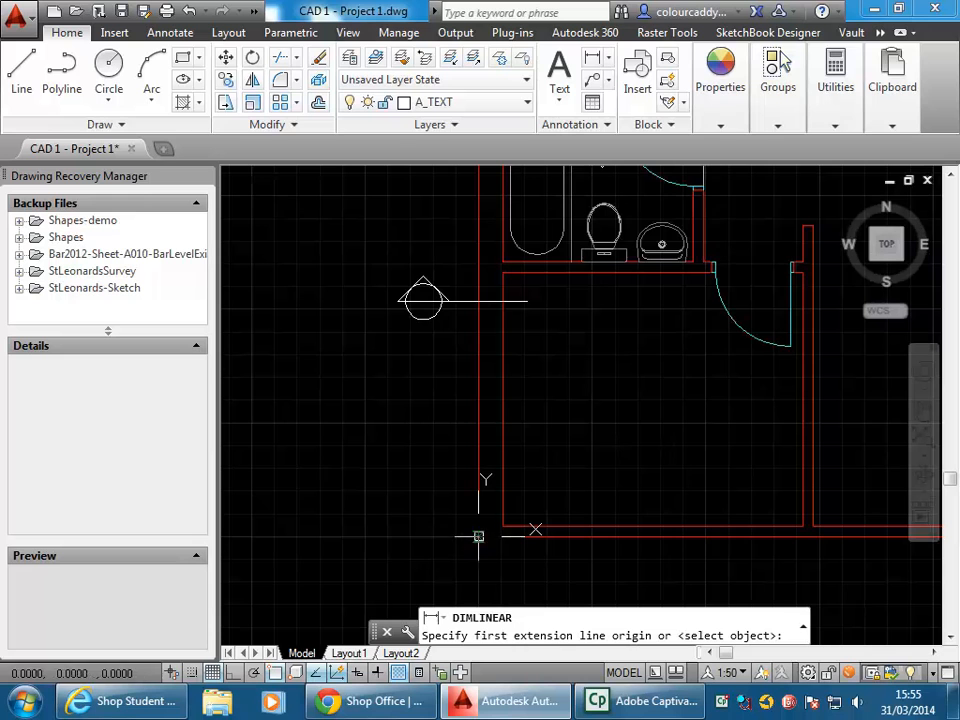
{"action": "left_click", "coordinate": [478, 537]}
{"action": "scroll", "coordinate": [484, 398], "scroll_direction": "down", "scroll_amount": 5}
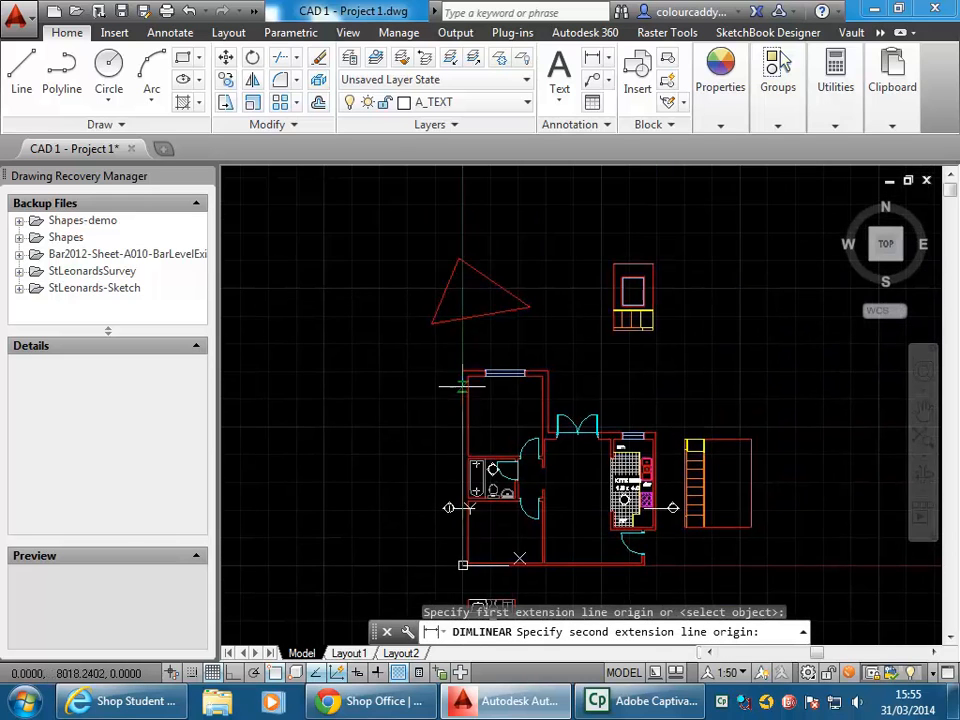
{"action": "scroll", "coordinate": [458, 338], "scroll_direction": "up", "scroll_amount": 5}
{"action": "left_click", "coordinate": [457, 274]}
{"action": "scroll", "coordinate": [457, 274], "scroll_direction": "down", "scroll_amount": 4}
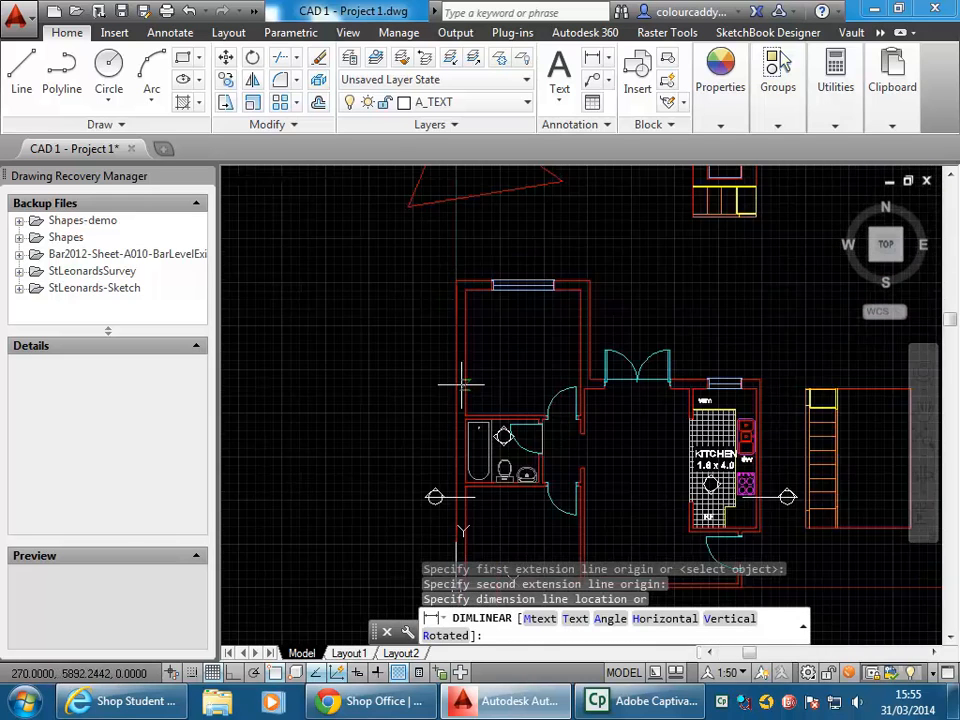
{"action": "scroll", "coordinate": [480, 300], "scroll_direction": "down", "scroll_amount": 2}
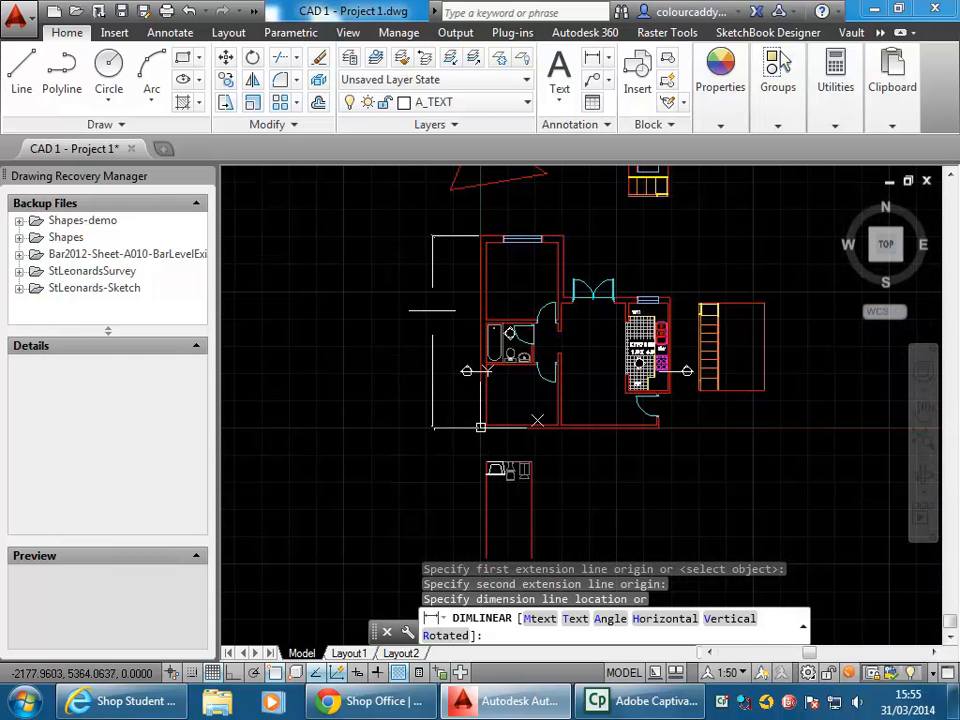
{"action": "left_click", "coordinate": [436, 330]}
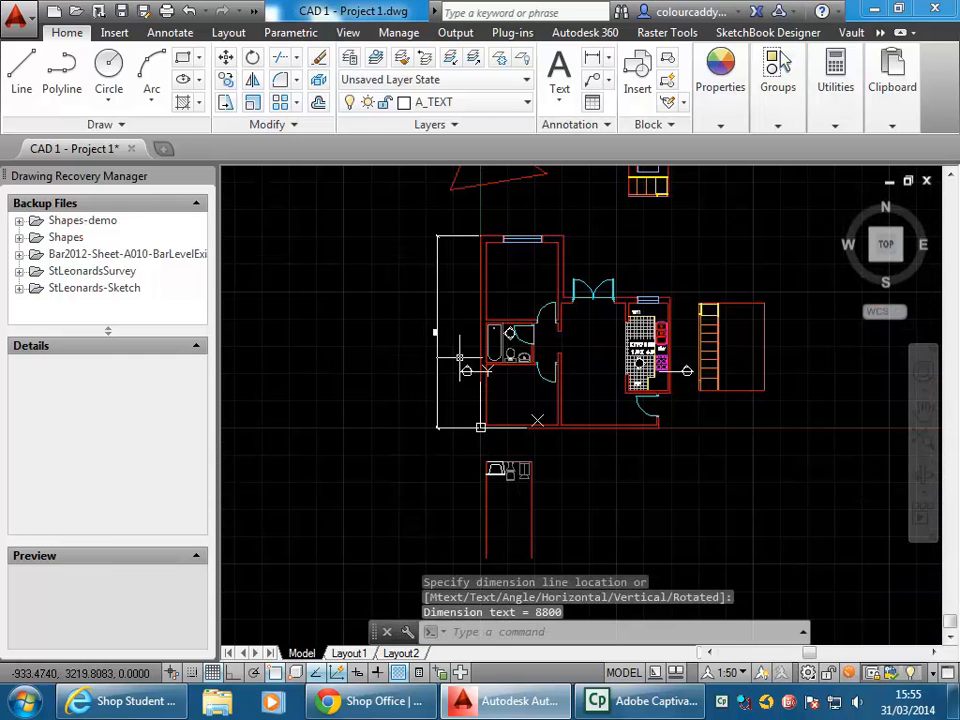
{"action": "scroll", "coordinate": [450, 345], "scroll_direction": "up", "scroll_amount": 3}
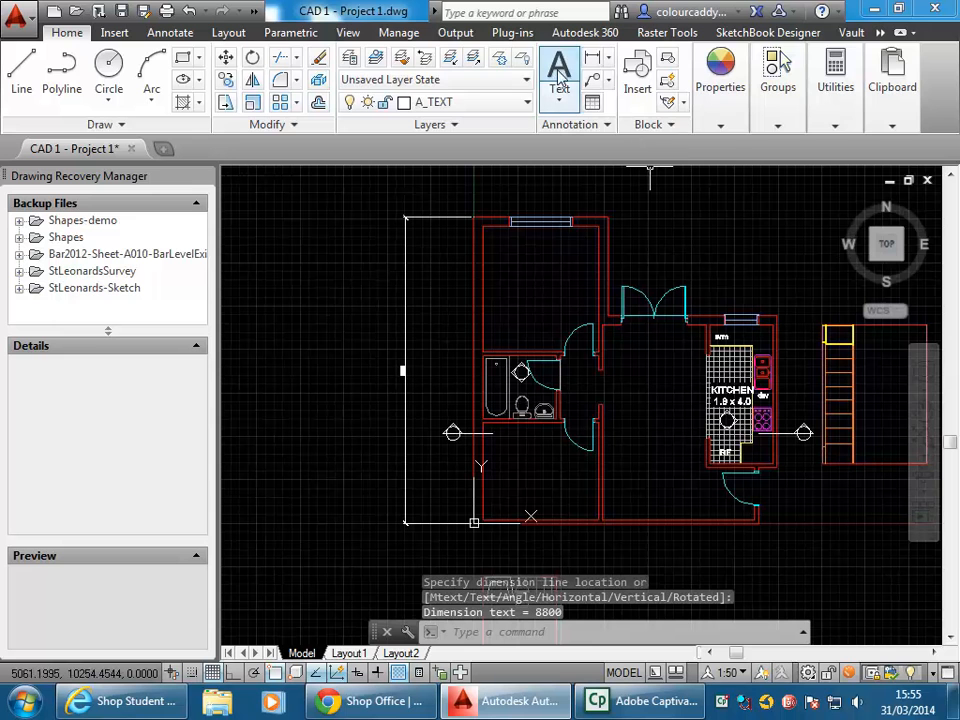
Step: Add a vertical linear dimension outside the west wall for the south wall's thickness, from the southwest outer corner to the inner corner
{"action": "left_click", "coordinate": [597, 60]}
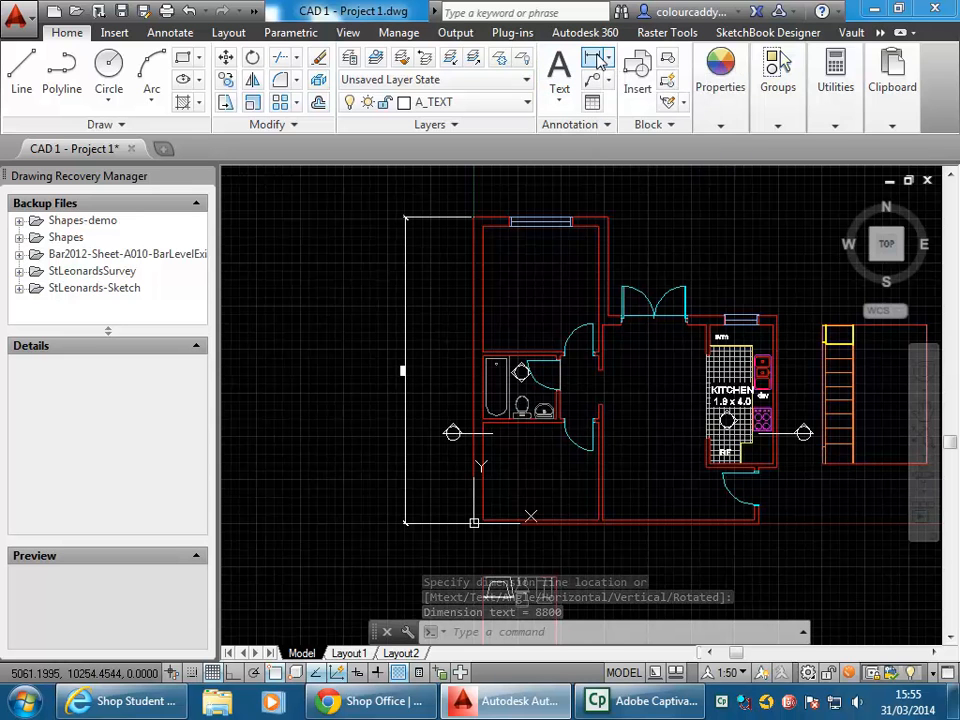
{"action": "scroll", "coordinate": [543, 447], "scroll_direction": "up", "scroll_amount": 5}
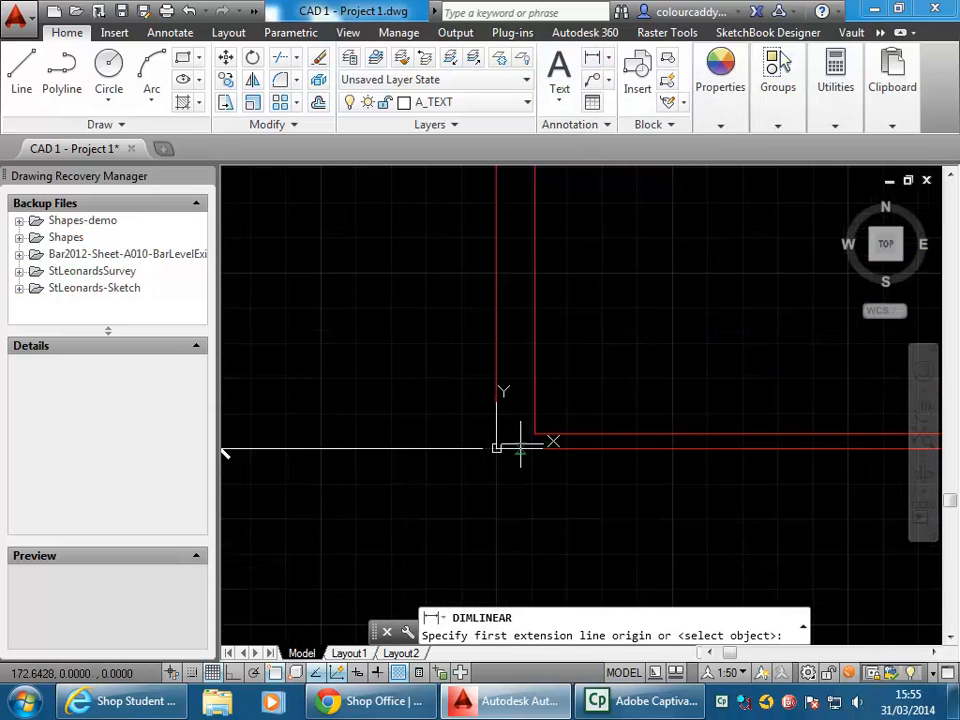
{"action": "scroll", "coordinate": [520, 442], "scroll_direction": "up", "scroll_amount": 3}
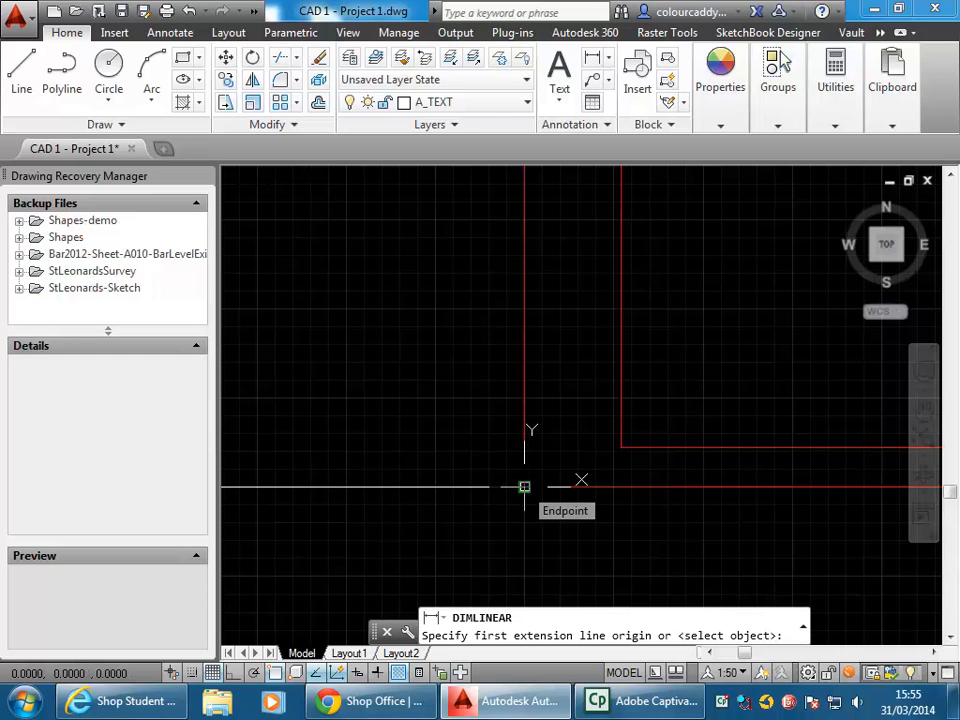
{"action": "left_click", "coordinate": [524, 487]}
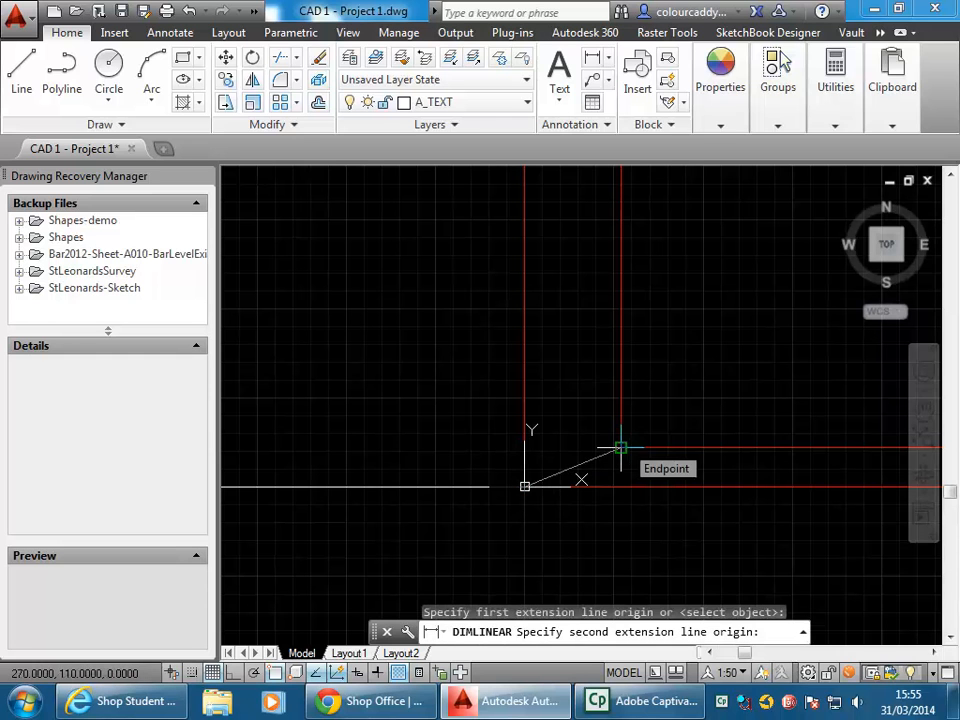
{"action": "left_click", "coordinate": [620, 449]}
{"action": "scroll", "coordinate": [590, 445], "scroll_direction": "down", "scroll_amount": 5}
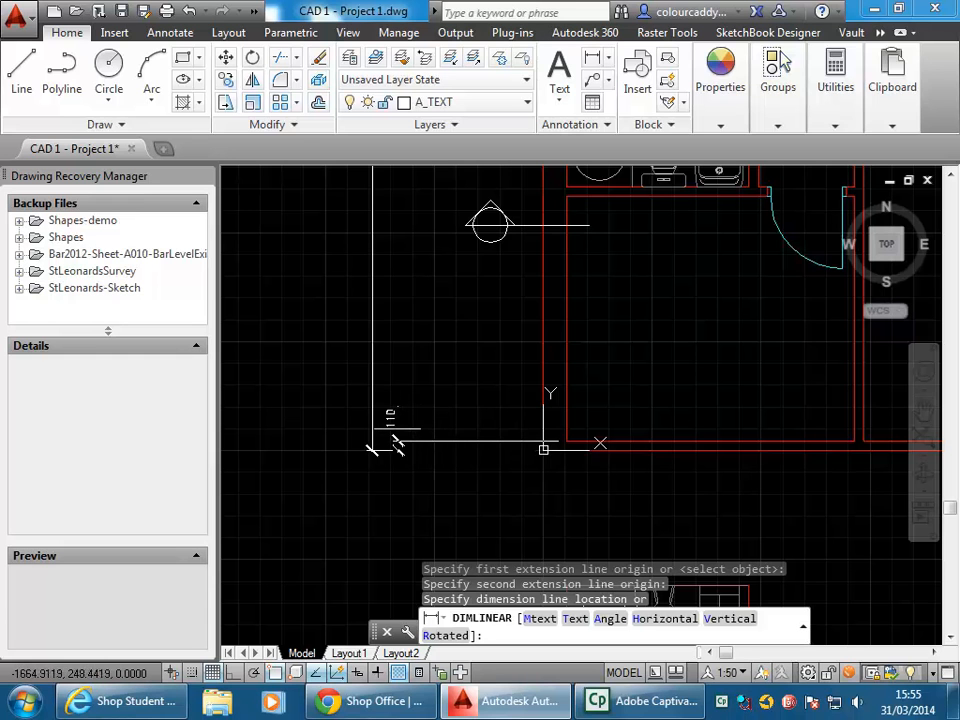
{"action": "left_click", "coordinate": [390, 440]}
{"action": "scroll", "coordinate": [452, 403], "scroll_direction": "down", "scroll_amount": 2}
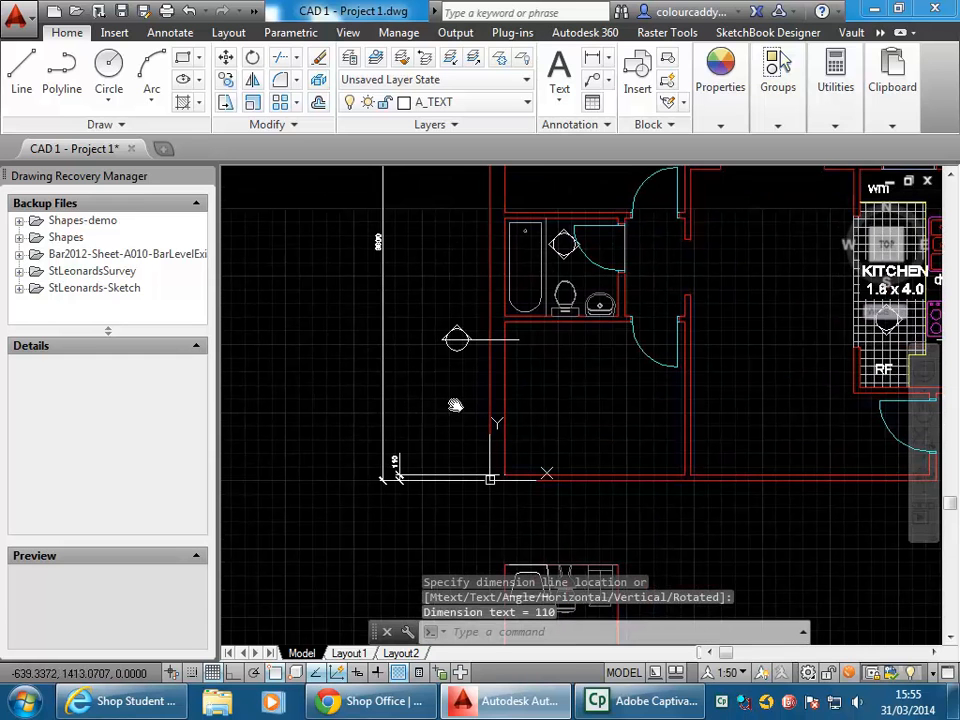
Step: Add a vertical linear dimension from the inner southwest corner to the bathroom south wall's lower face, in line with the wall-thickness dimension
{"action": "left_click", "coordinate": [595, 61]}
{"action": "scroll", "coordinate": [485, 490], "scroll_direction": "up", "scroll_amount": 5}
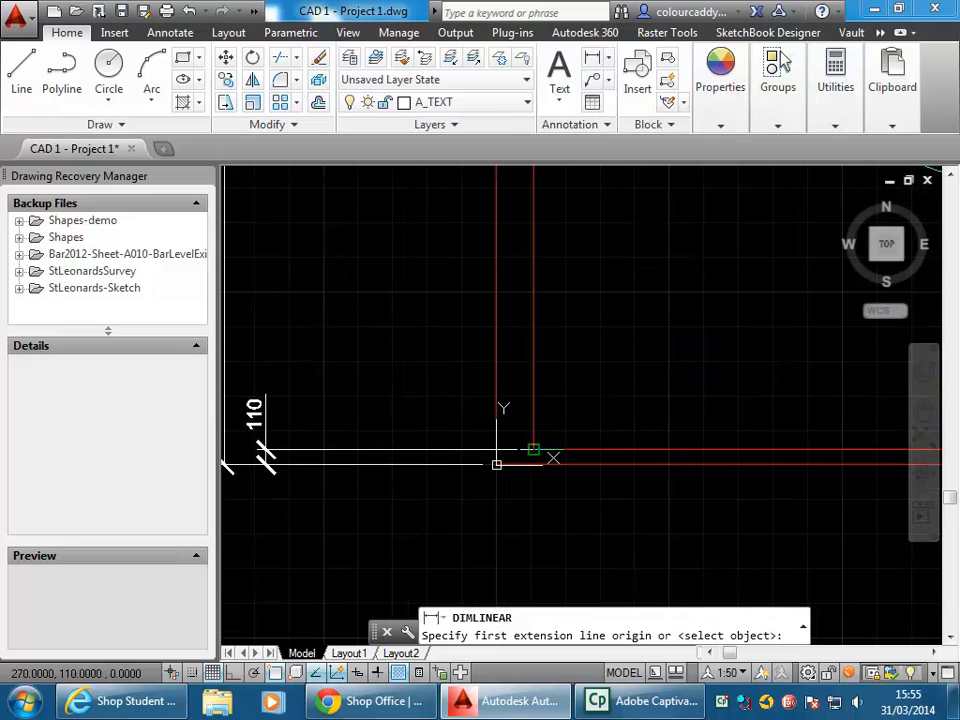
{"action": "left_click", "coordinate": [533, 450]}
{"action": "scroll", "coordinate": [535, 400], "scroll_direction": "down", "scroll_amount": 3}
{"action": "scroll", "coordinate": [536, 421], "scroll_direction": "up", "scroll_amount": 2}
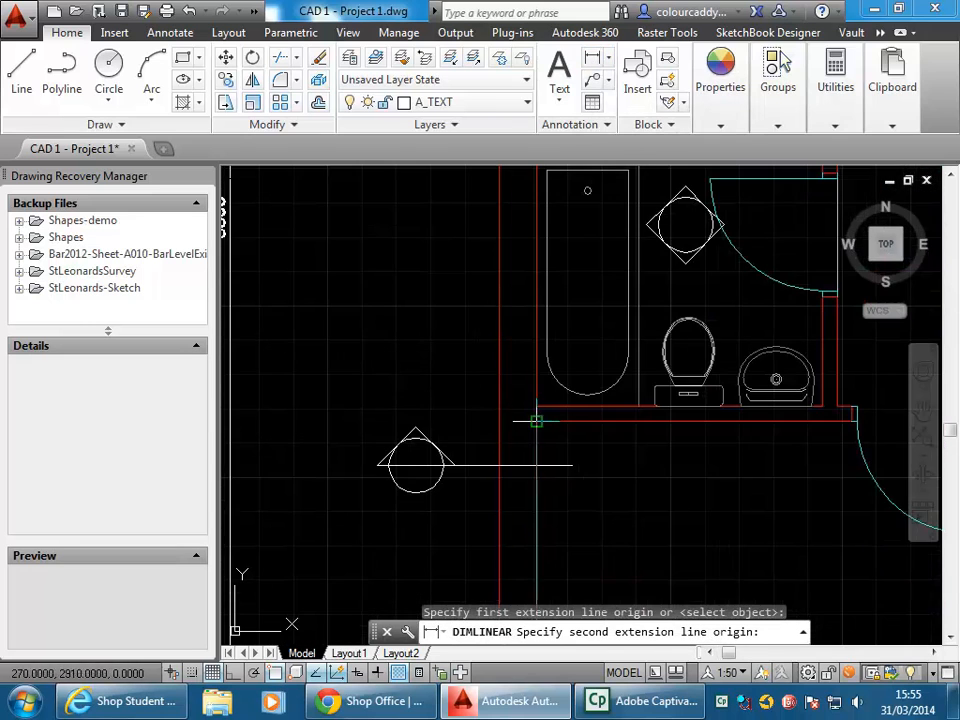
{"action": "left_click", "coordinate": [536, 421]}
{"action": "scroll", "coordinate": [560, 400], "scroll_direction": "down", "scroll_amount": 3}
{"action": "scroll", "coordinate": [561, 403], "scroll_direction": "up", "scroll_amount": 3}
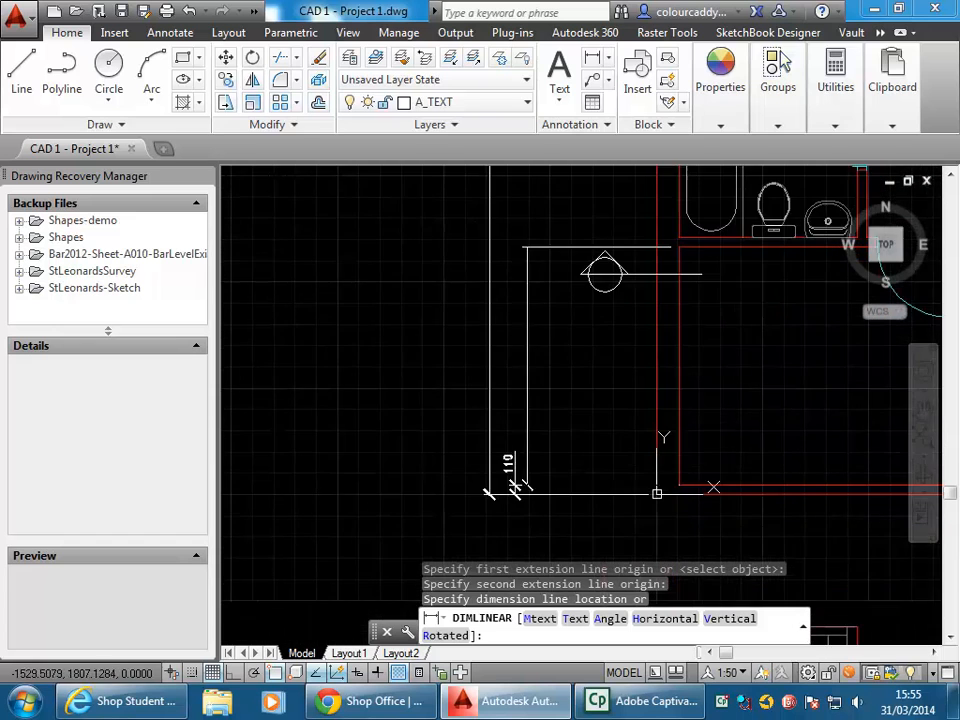
{"action": "scroll", "coordinate": [551, 453], "scroll_direction": "up", "scroll_amount": 2}
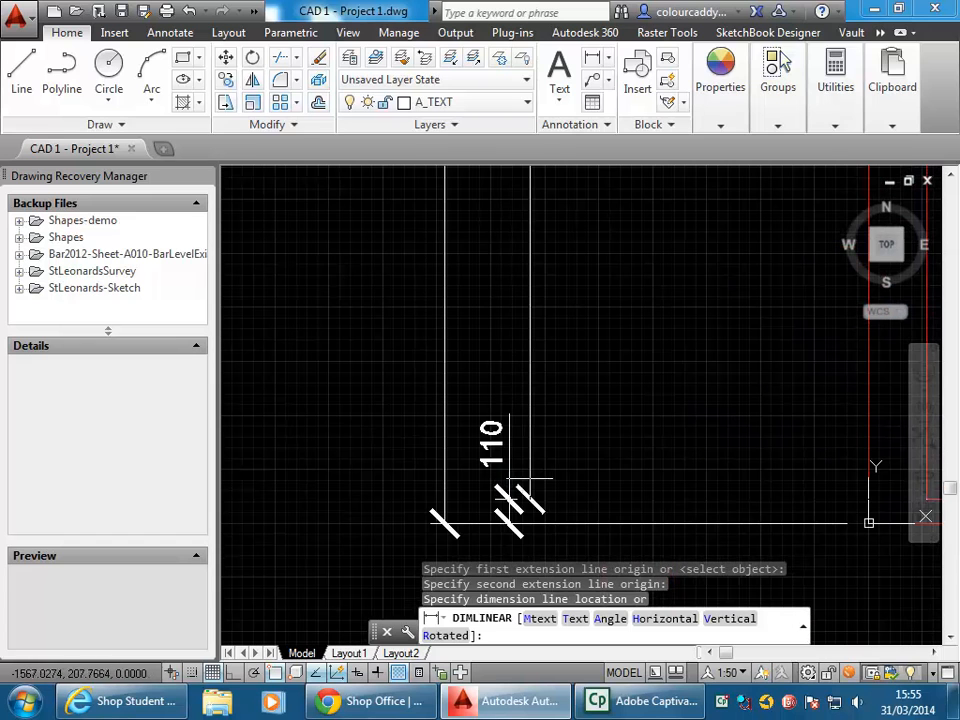
{"action": "left_click", "coordinate": [509, 413]}
{"action": "scroll", "coordinate": [557, 371], "scroll_direction": "down", "scroll_amount": 3}
{"action": "middle_click_drag", "start_coordinate": [557, 371], "coordinate": [390, 484]}
{"action": "middle_click_drag", "start_coordinate": [429, 384], "coordinate": [451, 410]}
{"action": "middle_click_drag", "start_coordinate": [454, 479], "coordinate": [407, 476]}
Step: Continue the dimension chain north across the bathroom's south wall, the bathroom's interior and its north wall
{"action": "left_click", "coordinate": [611, 59]}
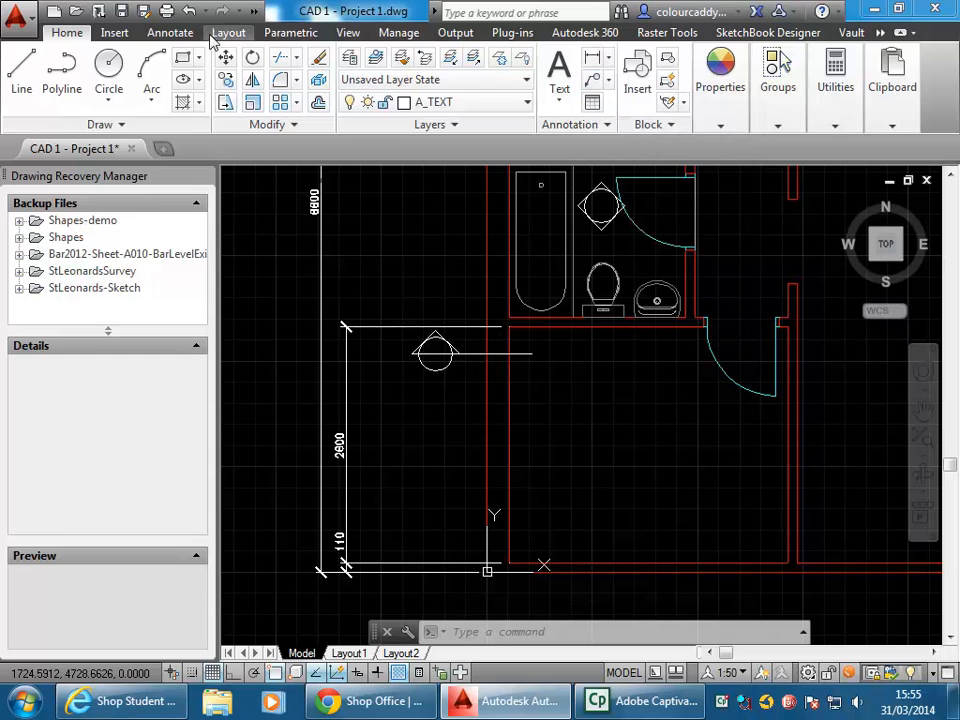
{"action": "left_click", "coordinate": [188, 36]}
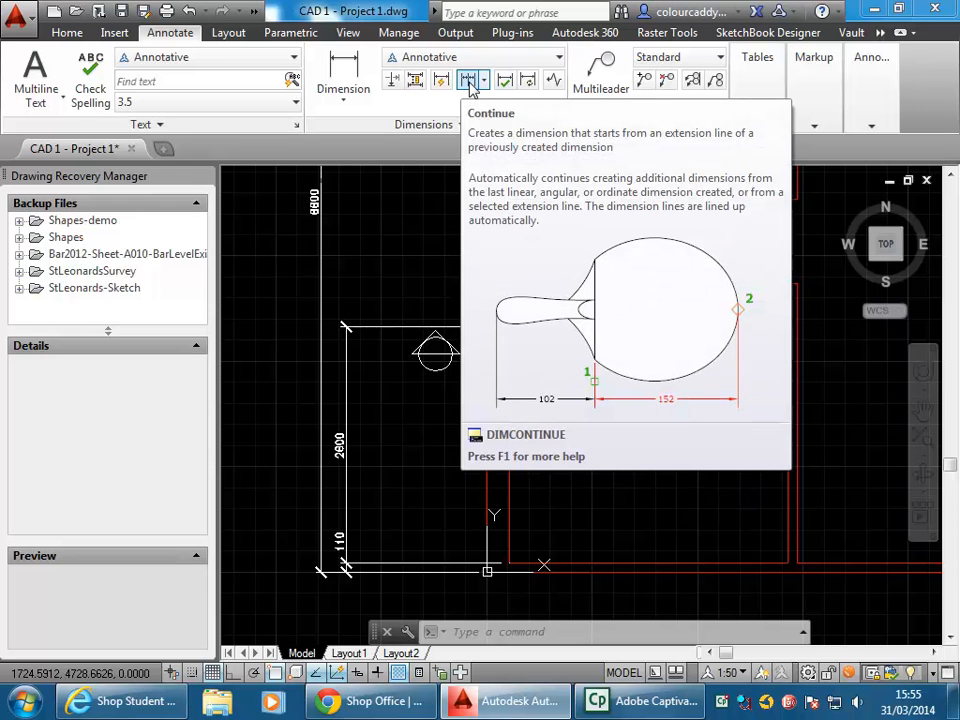
{"action": "left_click", "coordinate": [470, 86]}
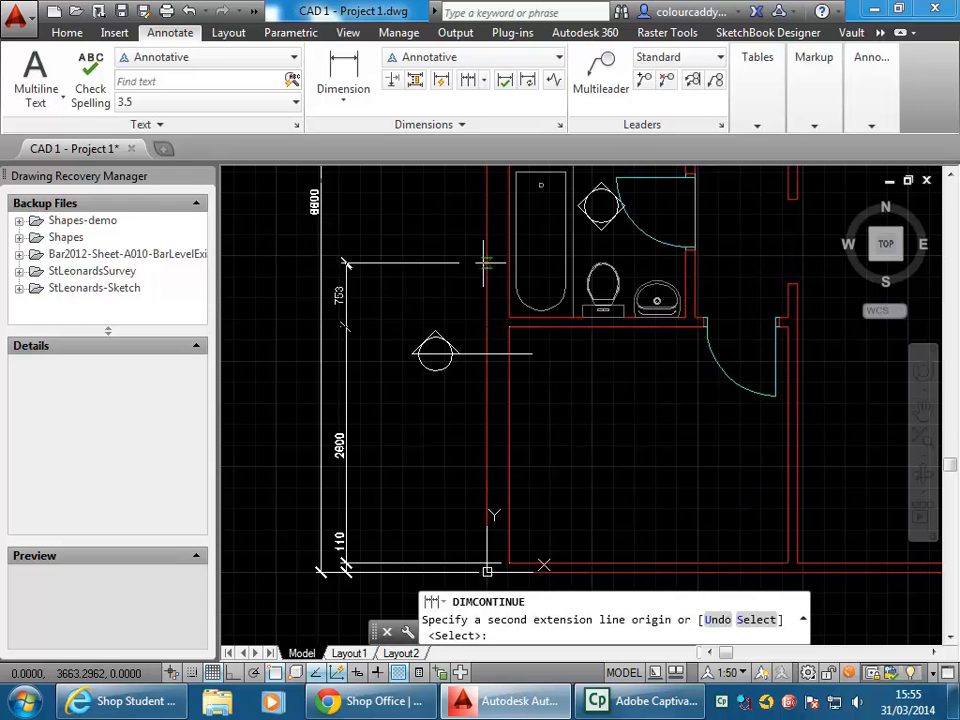
{"action": "scroll", "coordinate": [487, 283], "scroll_direction": "up", "scroll_amount": 4}
{"action": "left_click", "coordinate": [572, 418]}
{"action": "scroll", "coordinate": [572, 418], "scroll_direction": "down", "scroll_amount": 5}
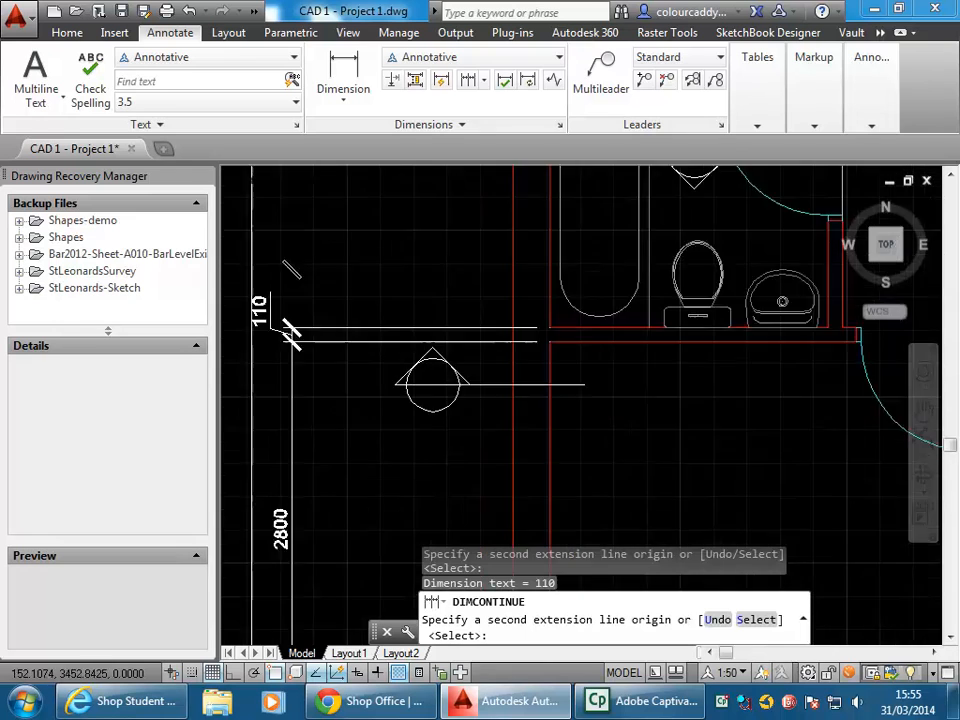
{"action": "scroll", "coordinate": [517, 404], "scroll_direction": "up", "scroll_amount": 5}
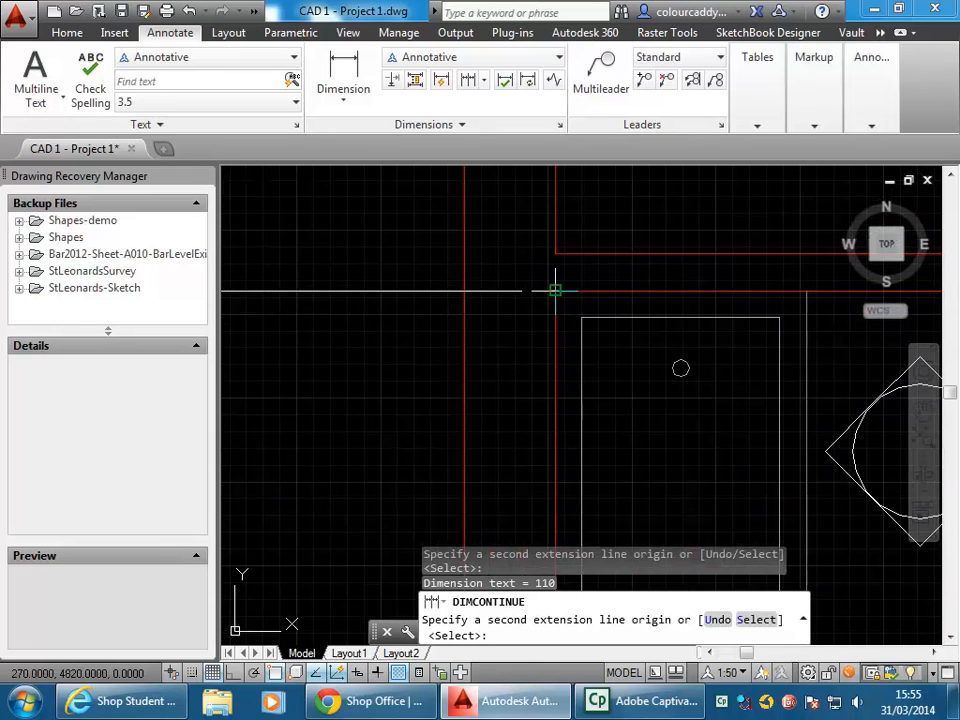
{"action": "left_click", "coordinate": [555, 253]}
{"action": "left_click", "coordinate": [555, 253]}
{"action": "scroll", "coordinate": [546, 233], "scroll_direction": "down", "scroll_amount": 5}
{"action": "middle_click_drag", "start_coordinate": [546, 235], "coordinate": [514, 463]}
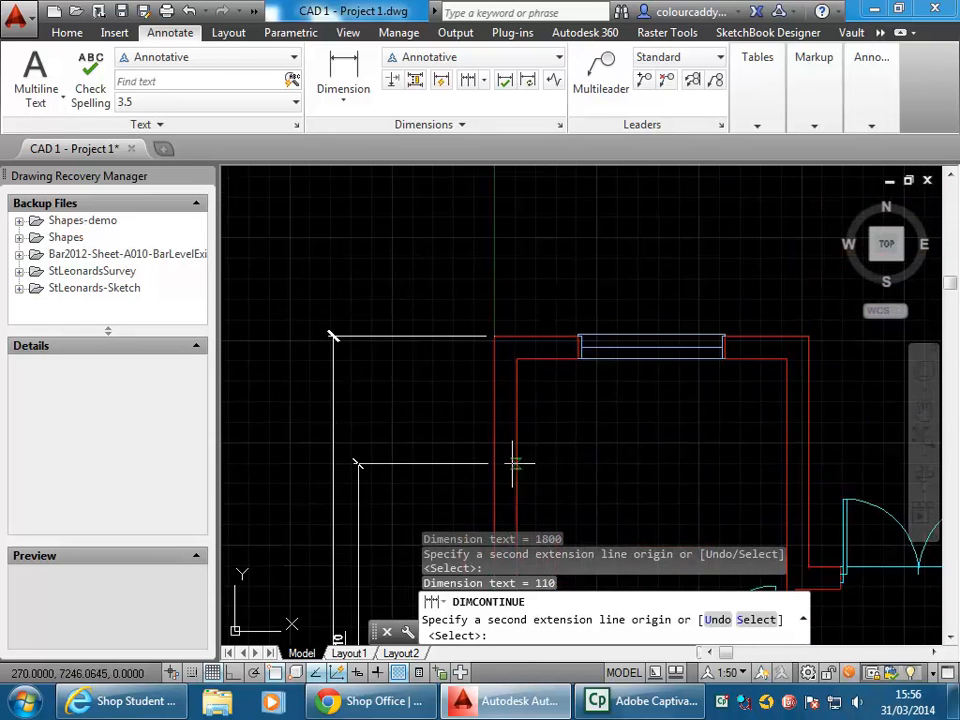
Step: Continue the dimension chain to the north outer wall's inner and outer faces, and end the command
{"action": "left_click", "coordinate": [515, 358]}
{"action": "left_click", "coordinate": [512, 336]}
{"action": "right_click", "coordinate": [381, 258]}
{"action": "left_click", "coordinate": [412, 268]}
{"action": "scroll", "coordinate": [416, 190], "scroll_direction": "down", "scroll_amount": 6}
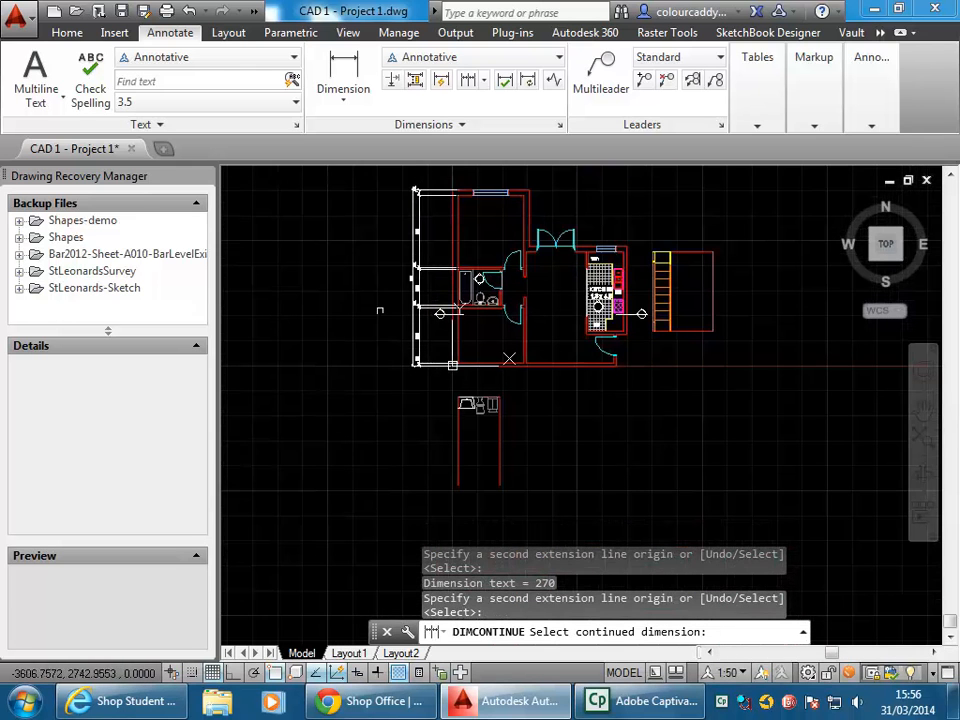
{"action": "scroll", "coordinate": [385, 310], "scroll_direction": "up", "scroll_amount": 2}
{"action": "key", "text": "Escape"}
{"action": "key", "text": "Escape"}
Step: Turn on Ortho and stretch the overall west dimension's southern extension origin horizontally away from the building
{"action": "middle_click_drag", "start_coordinate": [472, 297], "coordinate": [434, 415]}
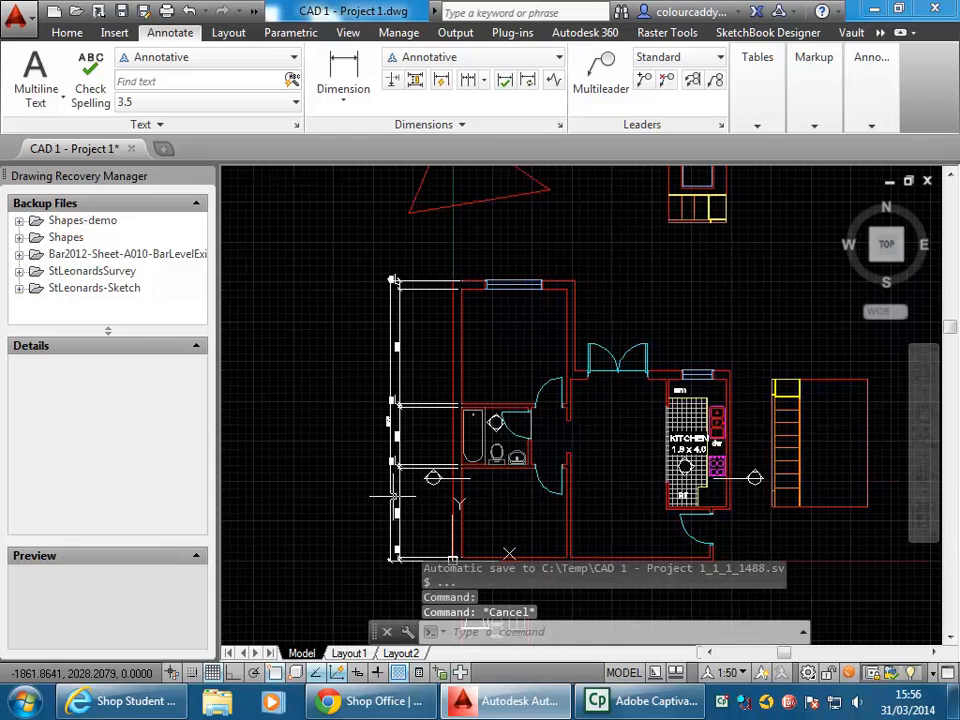
{"action": "middle_click_drag", "start_coordinate": [383, 313], "coordinate": [356, 288]}
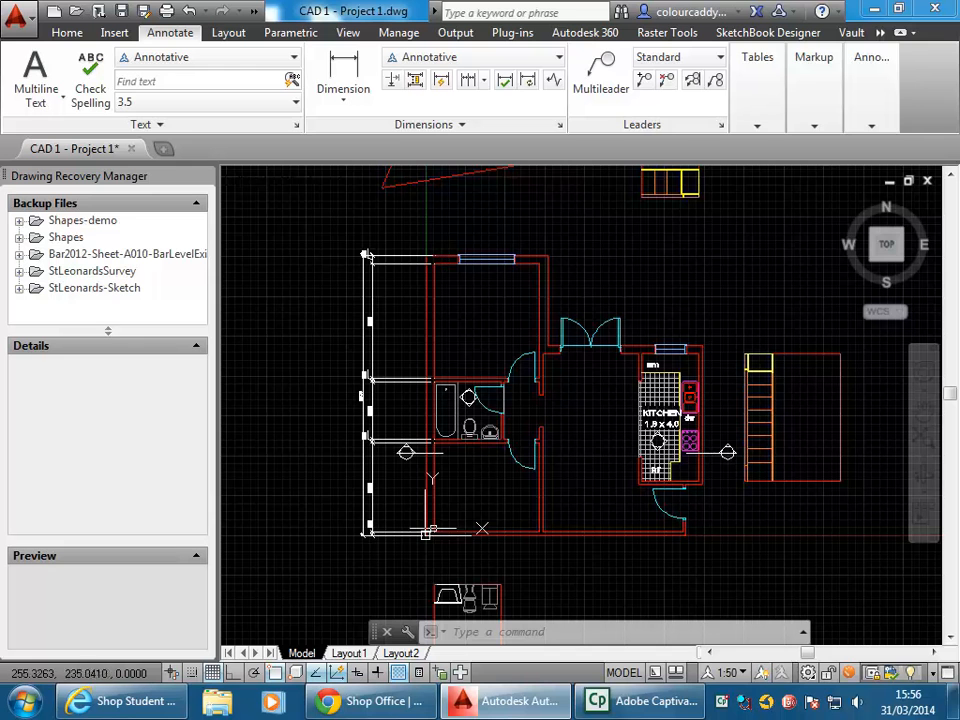
{"action": "scroll", "coordinate": [390, 555], "scroll_direction": "up", "scroll_amount": 6}
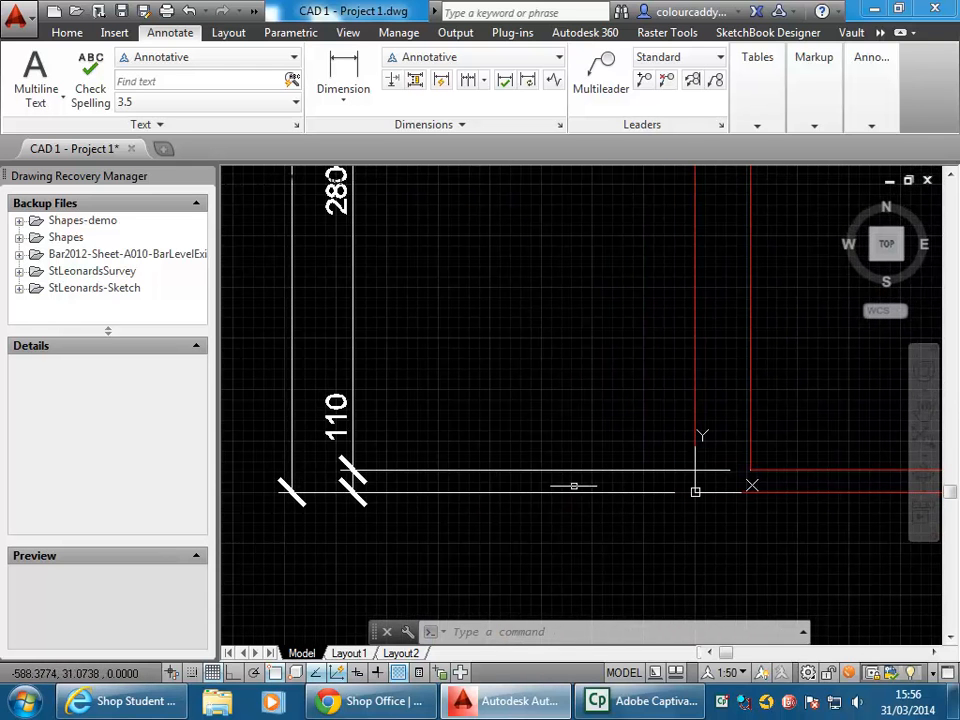
{"action": "left_click", "coordinate": [291, 426]}
{"action": "middle_click_drag", "start_coordinate": [503, 399], "coordinate": [536, 418]}
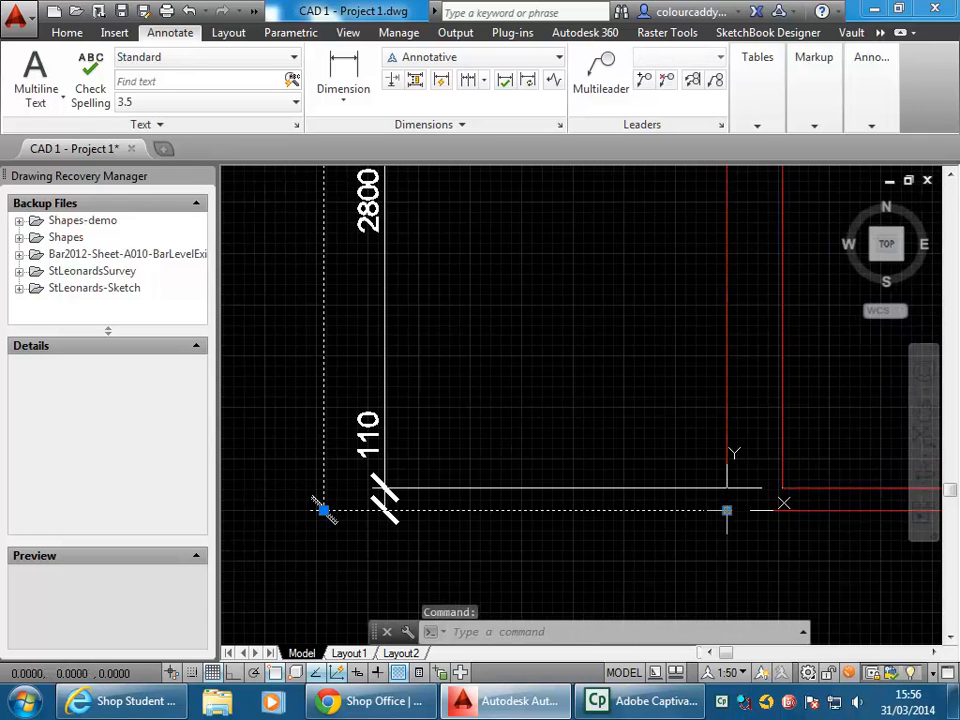
{"action": "left_click", "coordinate": [727, 511]}
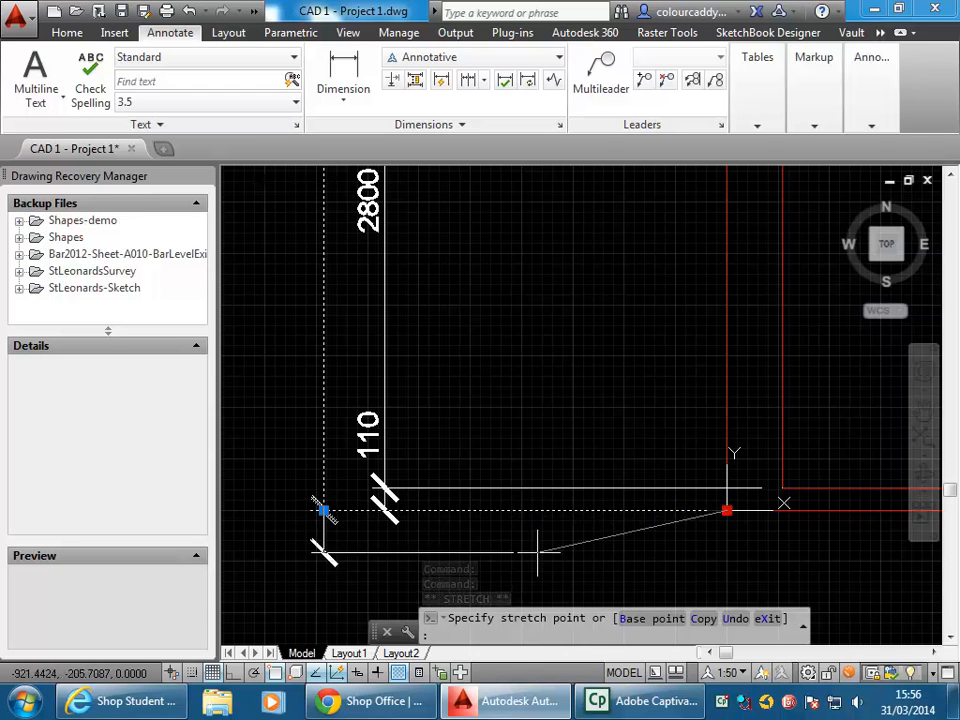
{"action": "left_click", "coordinate": [234, 673]}
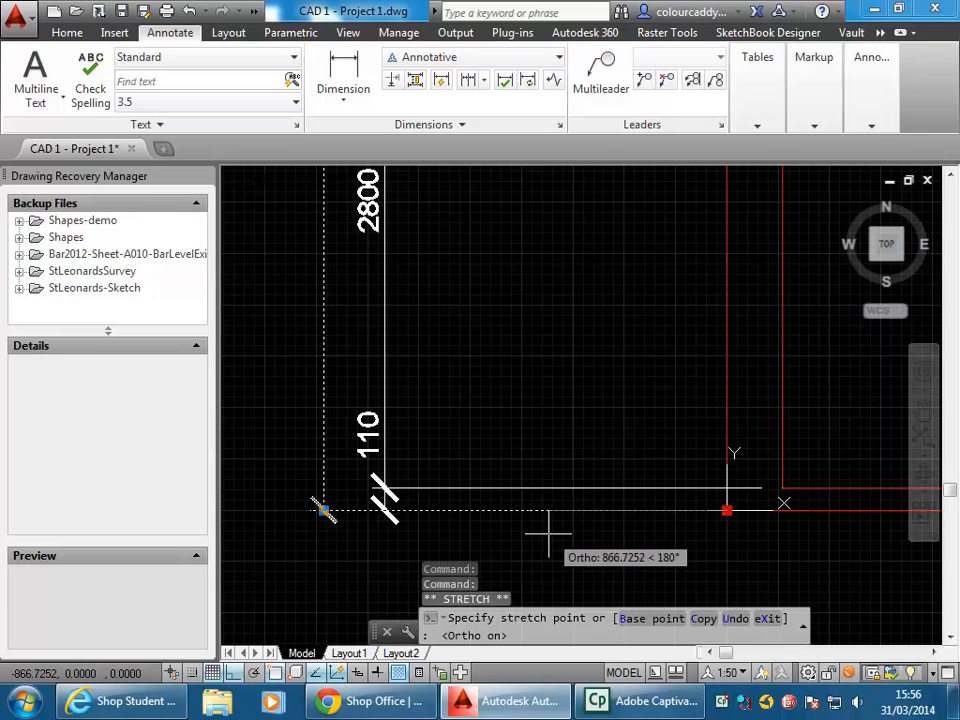
{"action": "left_click", "coordinate": [323, 510]}
{"action": "key", "text": "Escape"}
{"action": "key", "text": "Escape"}
Step: Stretch both extension origins of the 110 dimension at the southwest corner west, clear of the wall
{"action": "left_click", "coordinate": [628, 510]}
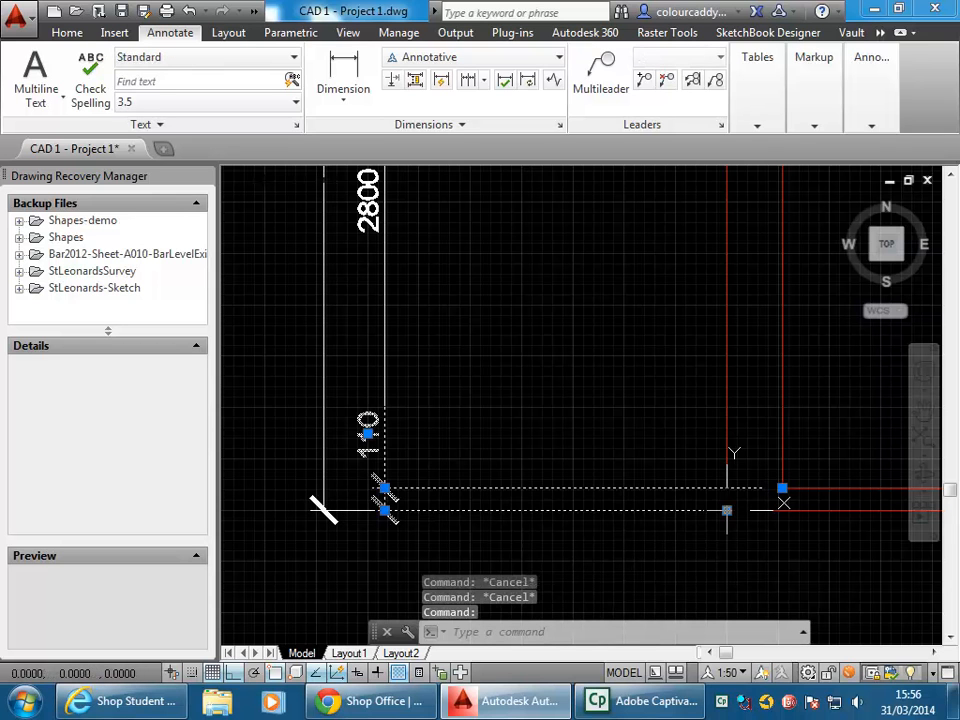
{"action": "left_click", "coordinate": [727, 510]}
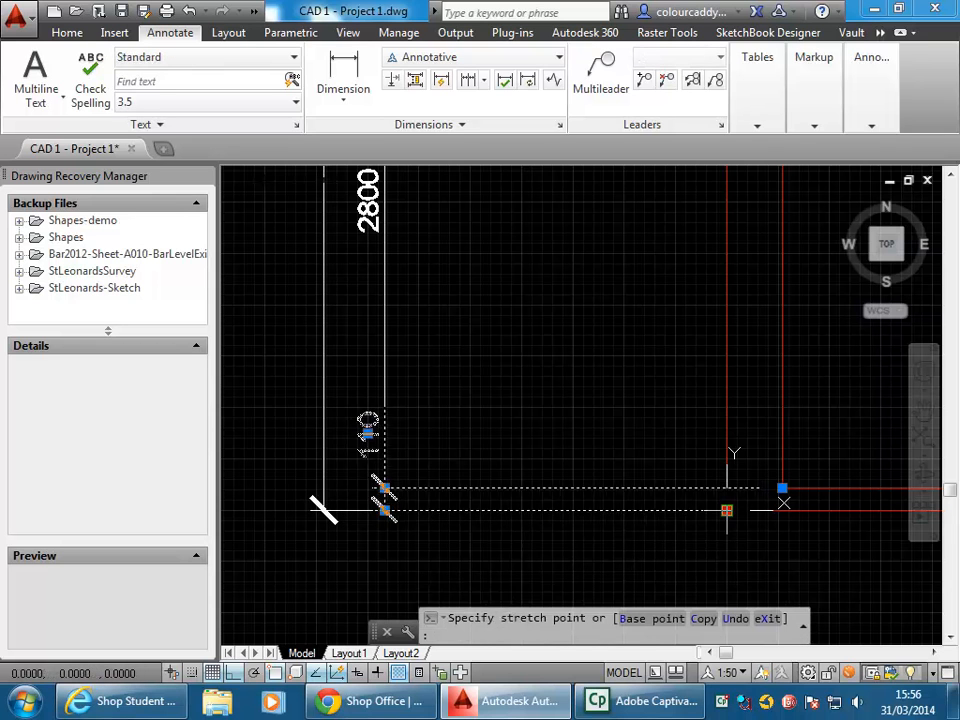
{"action": "left_click", "coordinate": [583, 527]}
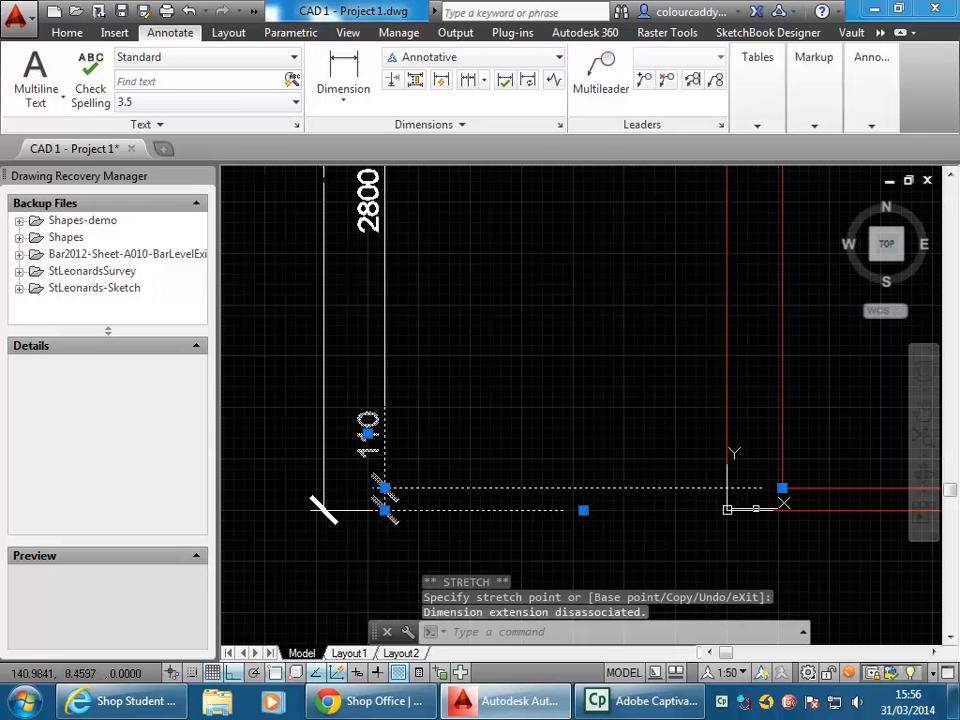
{"action": "left_click", "coordinate": [782, 488]}
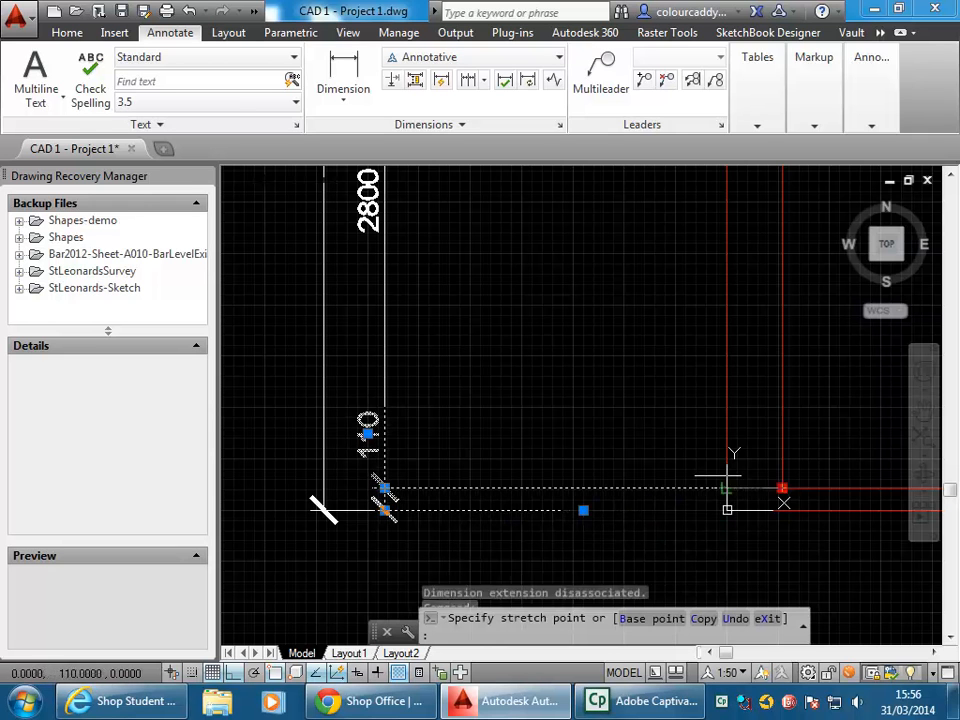
{"action": "left_click", "coordinate": [581, 441]}
{"action": "middle_click_drag", "start_coordinate": [575, 426], "coordinate": [591, 430]}
{"action": "key", "text": "Escape"}
Step: Stretch the 2800 dimension's southern extension origin west, close to the shortened origins of the 110 dimension
{"action": "left_click", "coordinate": [660, 492]}
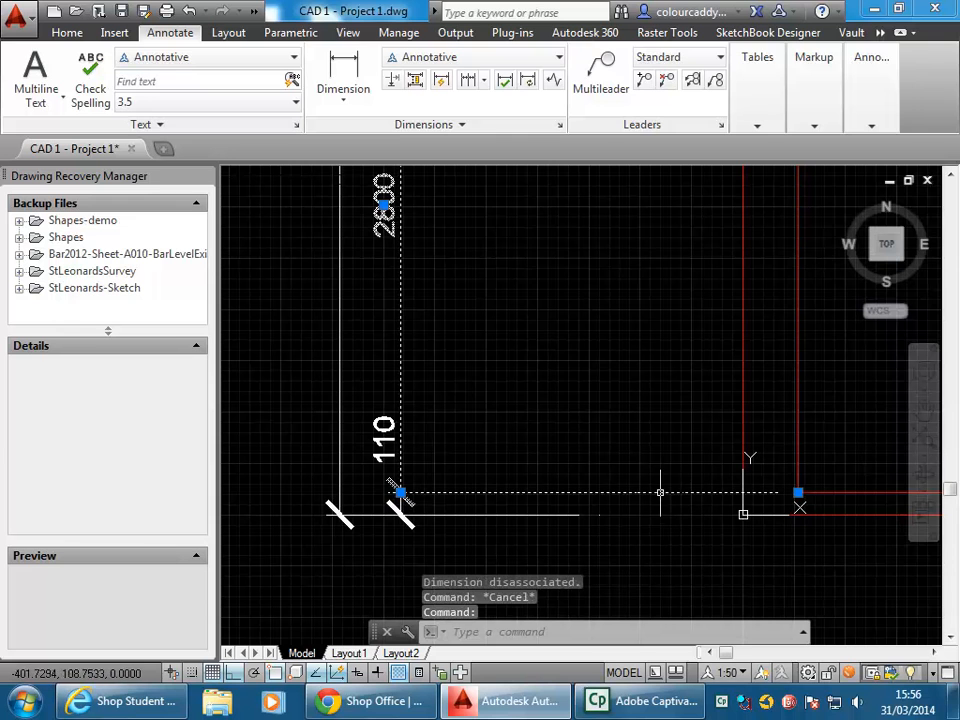
{"action": "left_click", "coordinate": [798, 492]}
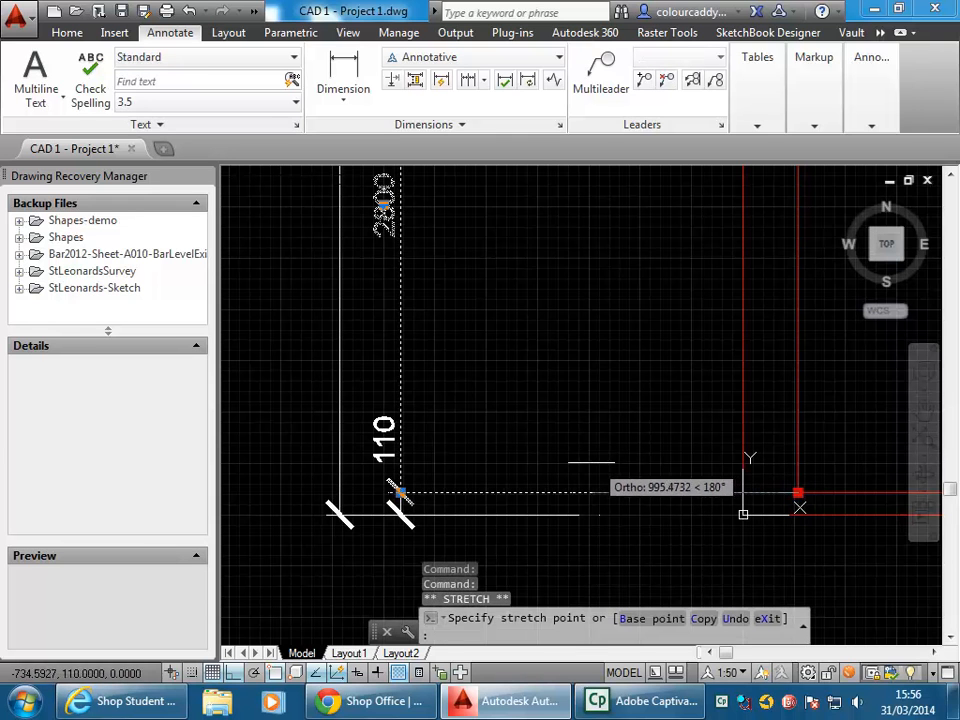
{"action": "left_click", "coordinate": [593, 460]}
{"action": "key", "text": "Escape"}
{"action": "scroll", "coordinate": [570, 510], "scroll_direction": "up", "scroll_amount": 4}
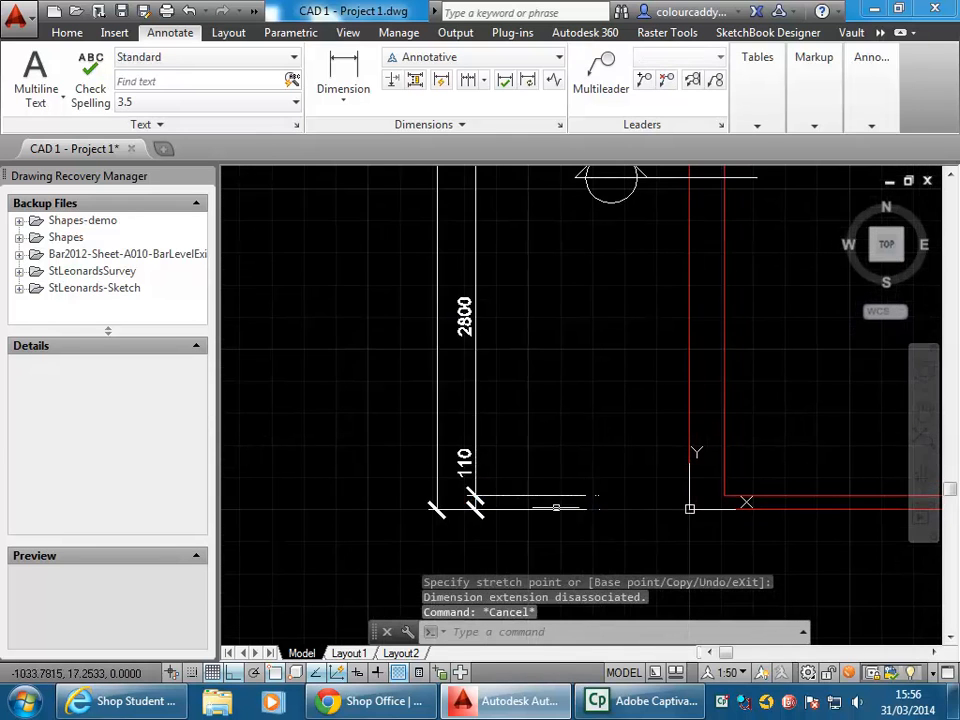
{"action": "middle_click_drag", "start_coordinate": [601, 509], "coordinate": [587, 529]}
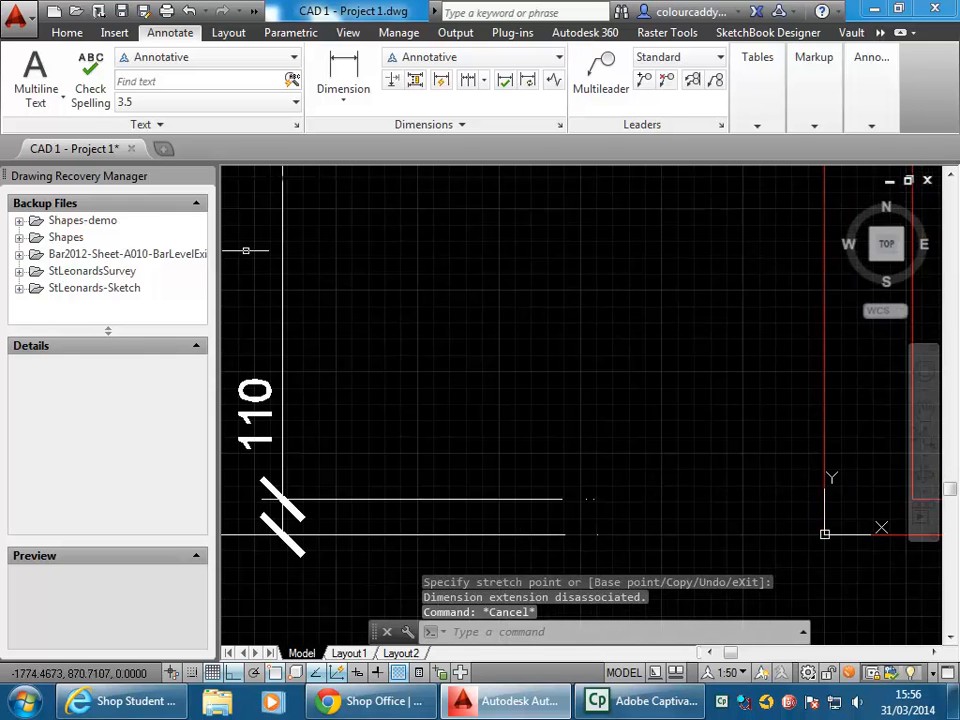
Step: Draw a vertical guide line from the 110 dimension's shortened southern origin northwards past the top of the floor plan
{"action": "left_click", "coordinate": [67, 32]}
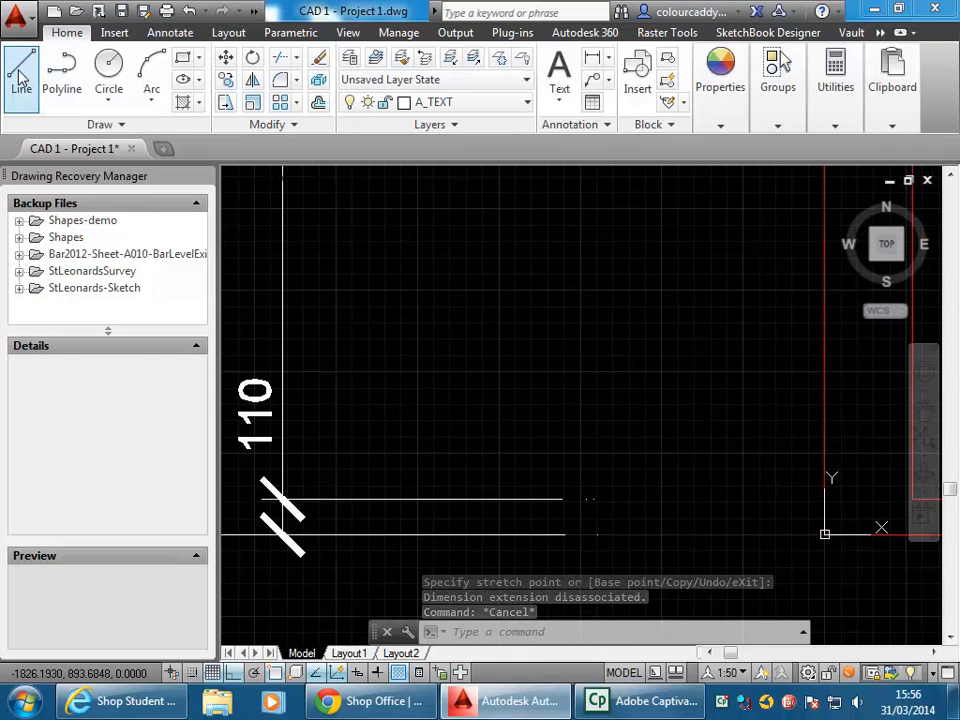
{"action": "left_click", "coordinate": [22, 78]}
{"action": "left_click", "coordinate": [597, 537]}
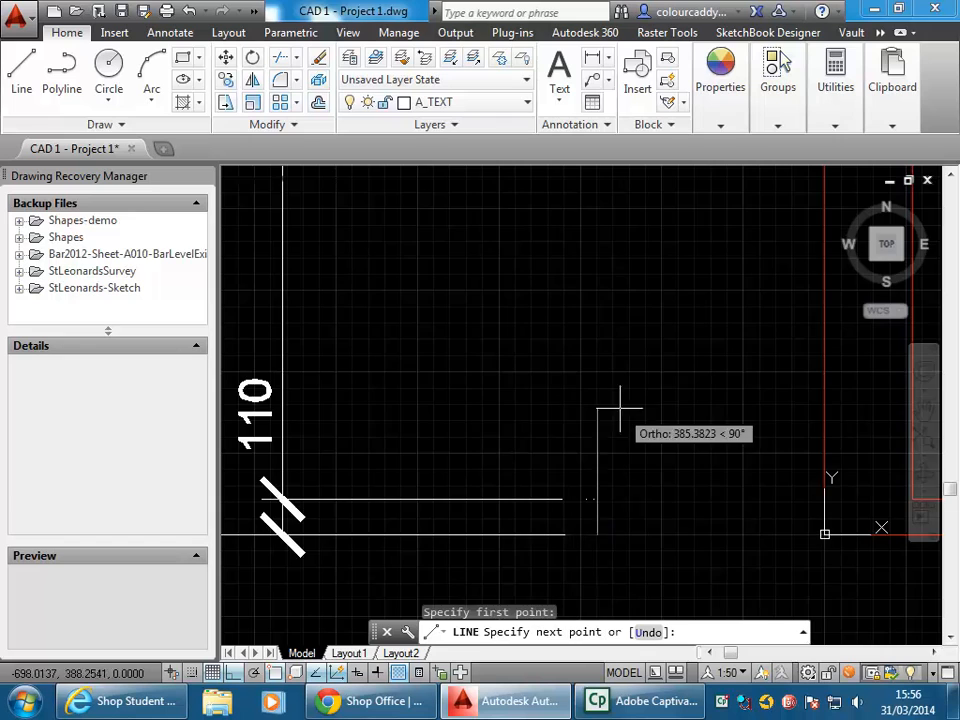
{"action": "scroll", "coordinate": [619, 401], "scroll_direction": "down", "scroll_amount": 6}
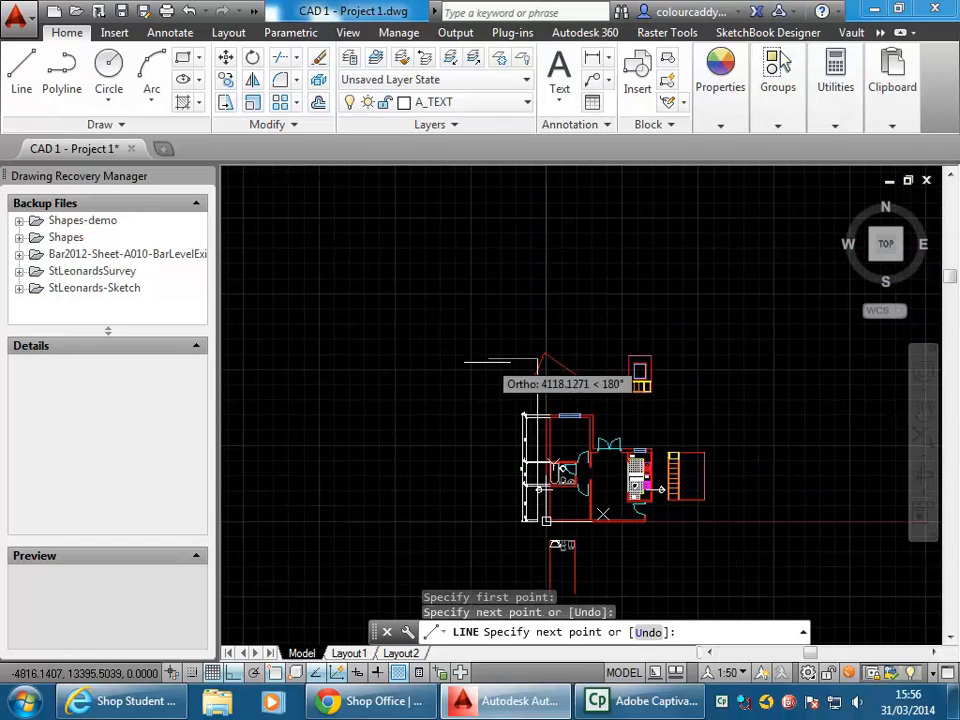
{"action": "key", "text": "Escape"}
{"action": "scroll", "coordinate": [495, 500], "scroll_direction": "up", "scroll_amount": 6}
{"action": "scroll", "coordinate": [516, 498], "scroll_direction": "up", "scroll_amount": 4}
{"action": "middle_click_drag", "start_coordinate": [516, 498], "coordinate": [459, 409]}
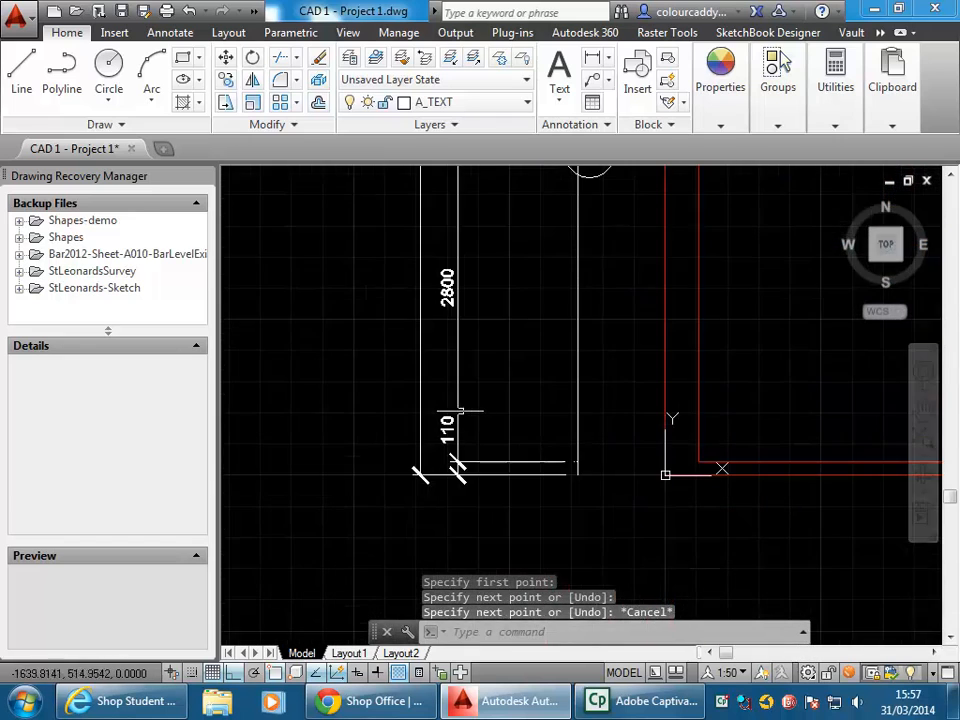
Step: Stretch the northern origin of the southwest 110 dimension and the southern origin of the 2800 dimension onto the vertical guide line
{"action": "left_click", "coordinate": [540, 431]}
{"action": "left_click", "coordinate": [490, 507]}
{"action": "scroll", "coordinate": [607, 482], "scroll_direction": "up", "scroll_amount": 6}
{"action": "scroll", "coordinate": [540, 468], "scroll_direction": "up", "scroll_amount": 2}
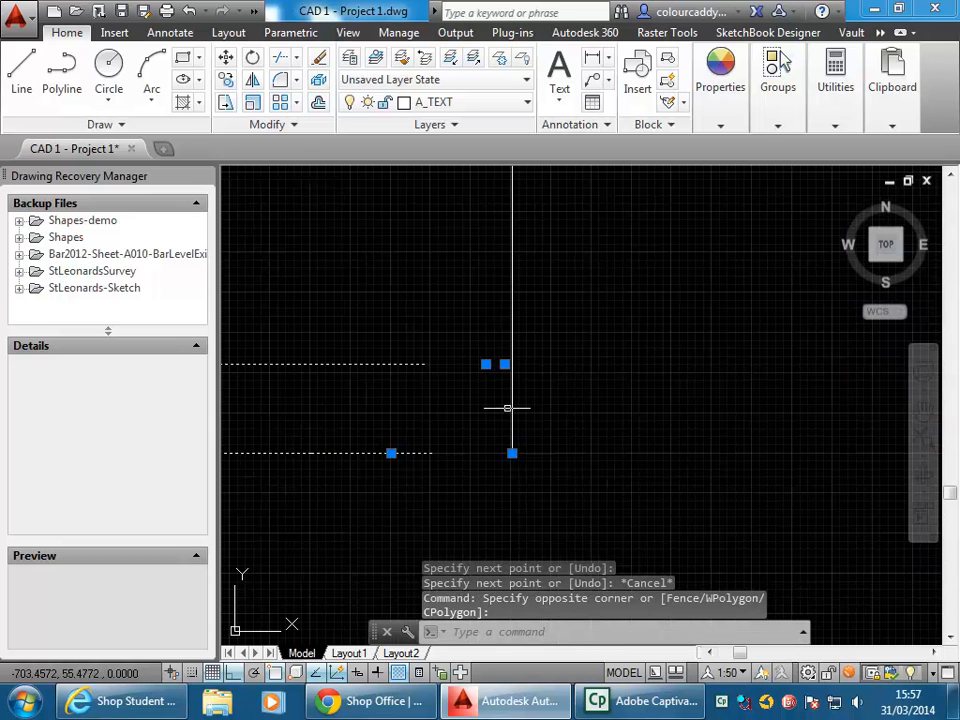
{"action": "left_click", "coordinate": [505, 364]}
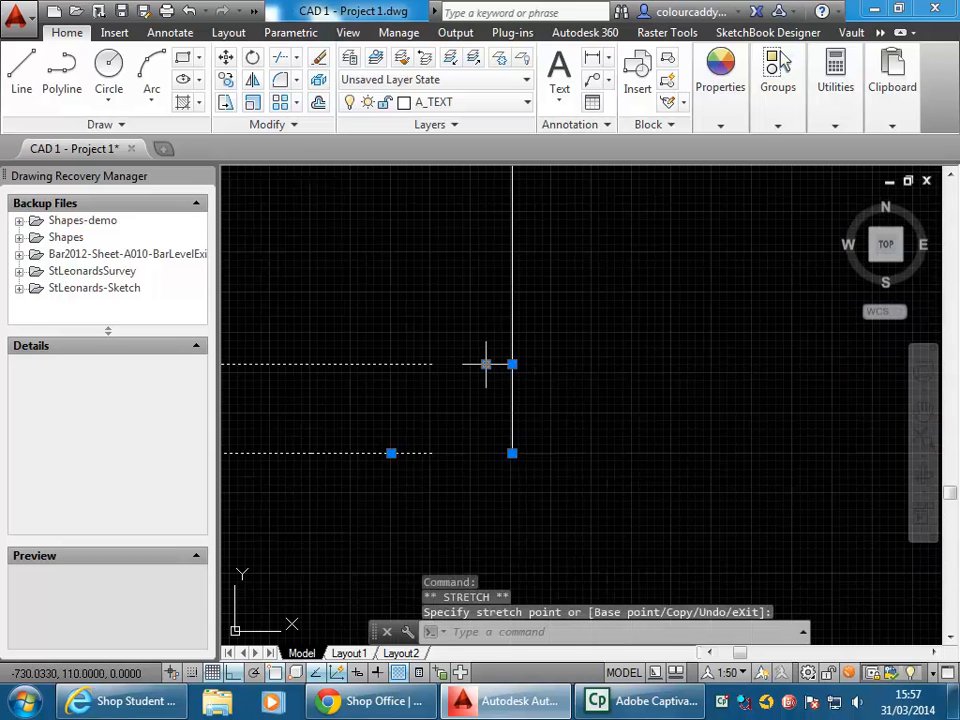
{"action": "left_click", "coordinate": [486, 364]}
{"action": "left_click", "coordinate": [512, 364]}
Step: Stretch the extension origins of the dimensions at the 110 wall south of the bathroom west onto the guide line
{"action": "scroll", "coordinate": [512, 364], "scroll_direction": "down", "scroll_amount": 3}
{"action": "middle_click_drag", "start_coordinate": [513, 358], "coordinate": [521, 393]}
{"action": "scroll", "coordinate": [520, 380], "scroll_direction": "down", "scroll_amount": 2}
{"action": "middle_click_drag", "start_coordinate": [481, 252], "coordinate": [475, 420]}
{"action": "left_click", "coordinate": [496, 346]}
{"action": "left_click", "coordinate": [477, 421]}
{"action": "scroll", "coordinate": [503, 350], "scroll_direction": "up", "scroll_amount": 4}
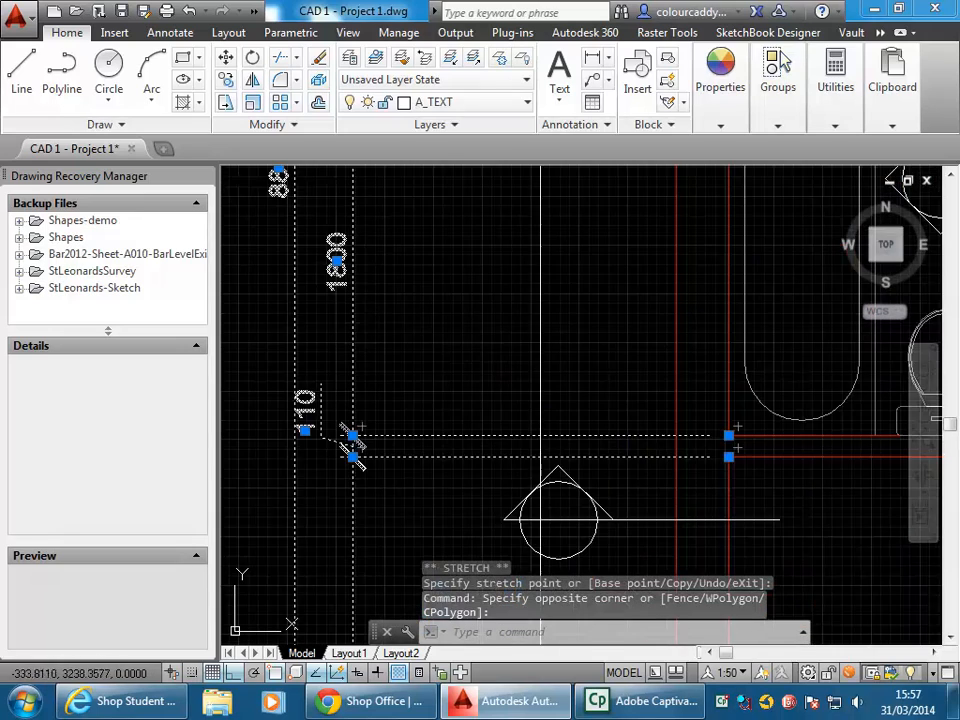
{"action": "middle_click_drag", "start_coordinate": [630, 416], "coordinate": [680, 390]}
{"action": "left_click", "coordinate": [778, 430]}
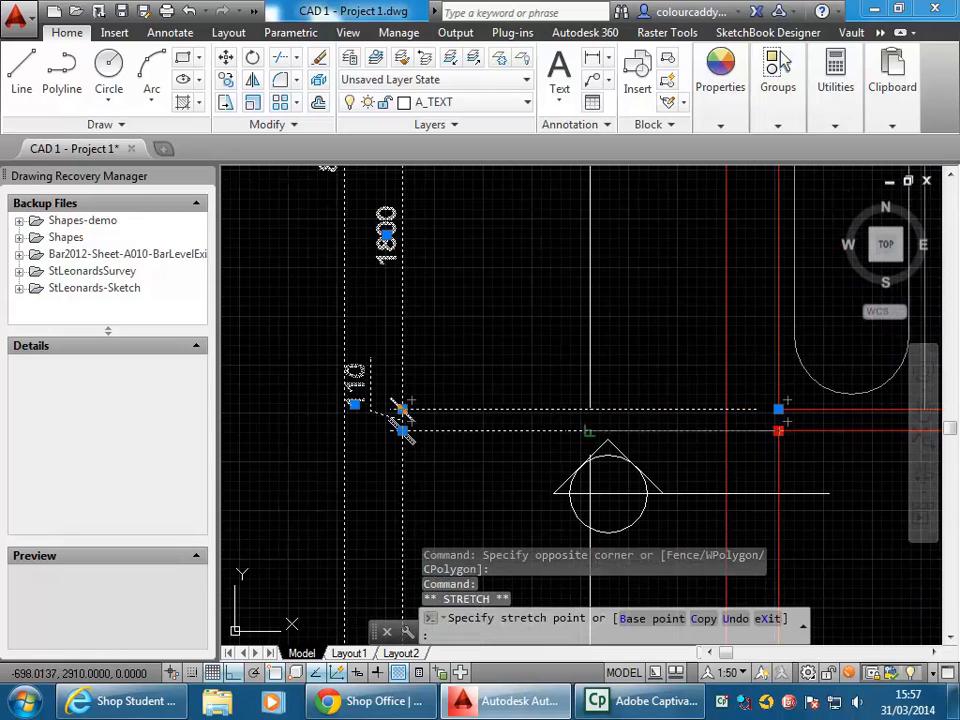
{"action": "left_click", "coordinate": [590, 430]}
{"action": "left_click", "coordinate": [778, 409]}
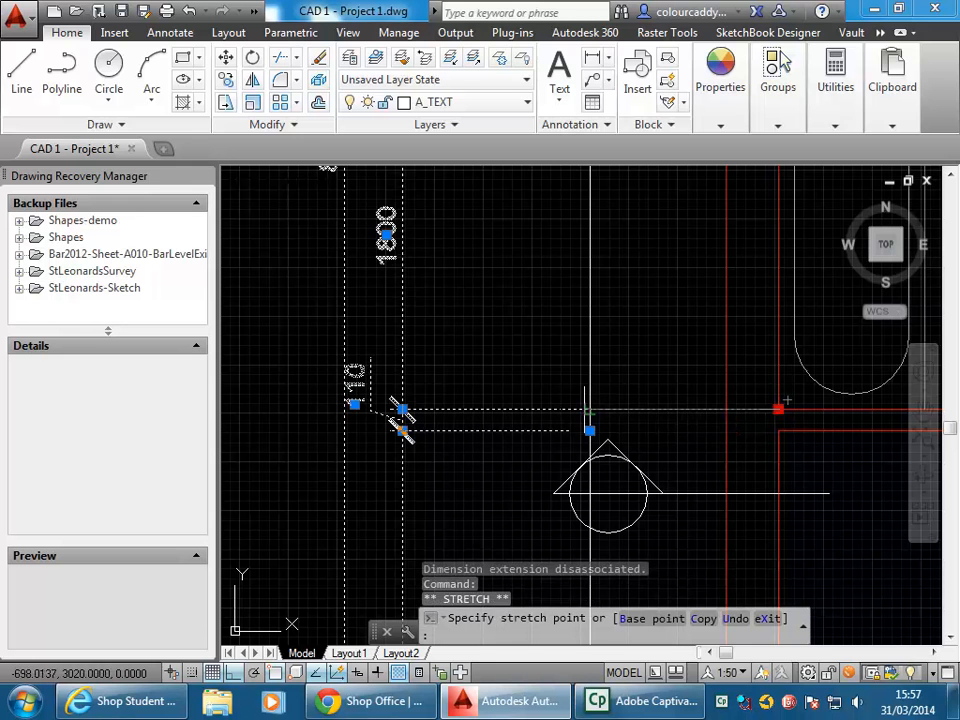
{"action": "left_click", "coordinate": [590, 409]}
Step: Stretch the 1800 dimension's northern extension origin west onto the guide line and clear the selection
{"action": "scroll", "coordinate": [590, 409], "scroll_direction": "down", "scroll_amount": 2}
{"action": "middle_click_drag", "start_coordinate": [583, 394], "coordinate": [540, 463]}
{"action": "scroll", "coordinate": [565, 345], "scroll_direction": "up", "scroll_amount": 2}
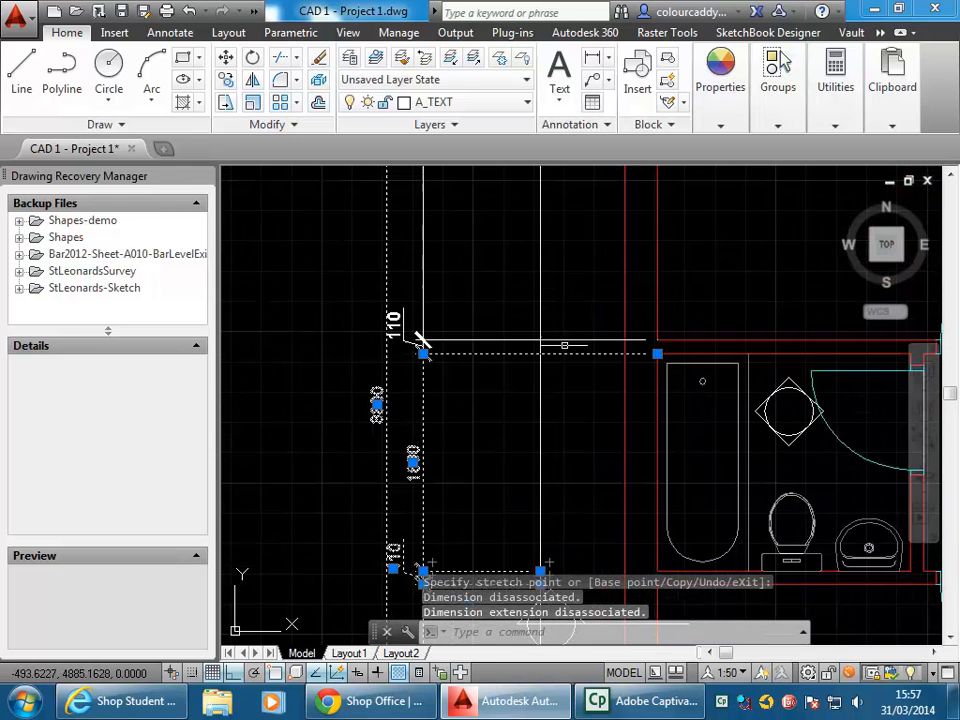
{"action": "left_click", "coordinate": [657, 354]}
{"action": "left_click", "coordinate": [540, 354]}
{"action": "key", "text": "Escape"}
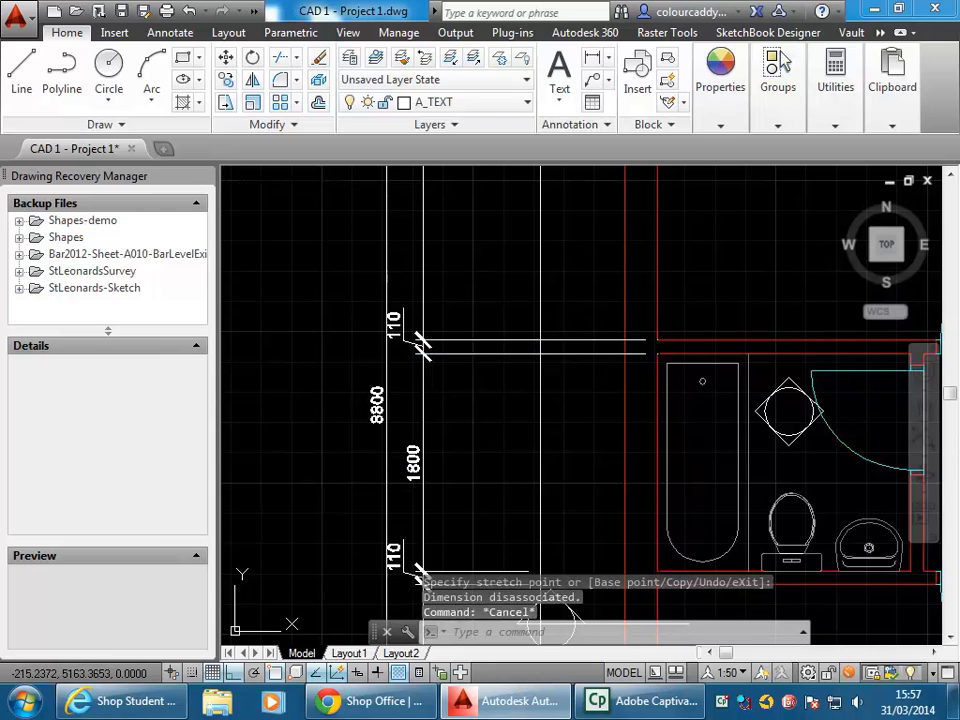
Step: Stretch the extension origins of the 110 and 3600 dimensions at the bathroom's north wall onto the guide line
{"action": "left_click", "coordinate": [598, 313]}
{"action": "left_click", "coordinate": [568, 381]}
{"action": "left_click", "coordinate": [657, 354]}
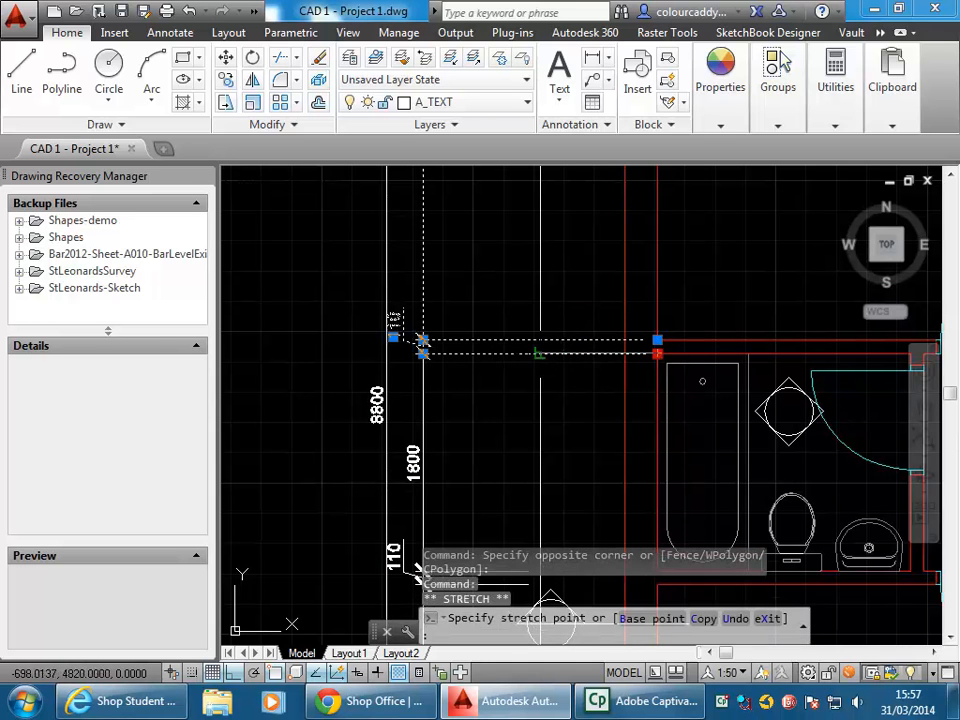
{"action": "left_click", "coordinate": [540, 354]}
{"action": "left_click", "coordinate": [657, 340]}
{"action": "left_click", "coordinate": [540, 340]}
{"action": "mouse_move", "coordinate": [540, 340]}
{"action": "middle_mouse_down"}
{"action": "mouse_move", "coordinate": [568, 418]}
{"action": "mouse_move", "coordinate": [538, 354]}
{"action": "mouse_move", "coordinate": [538, 483]}
{"action": "middle_mouse_up"}
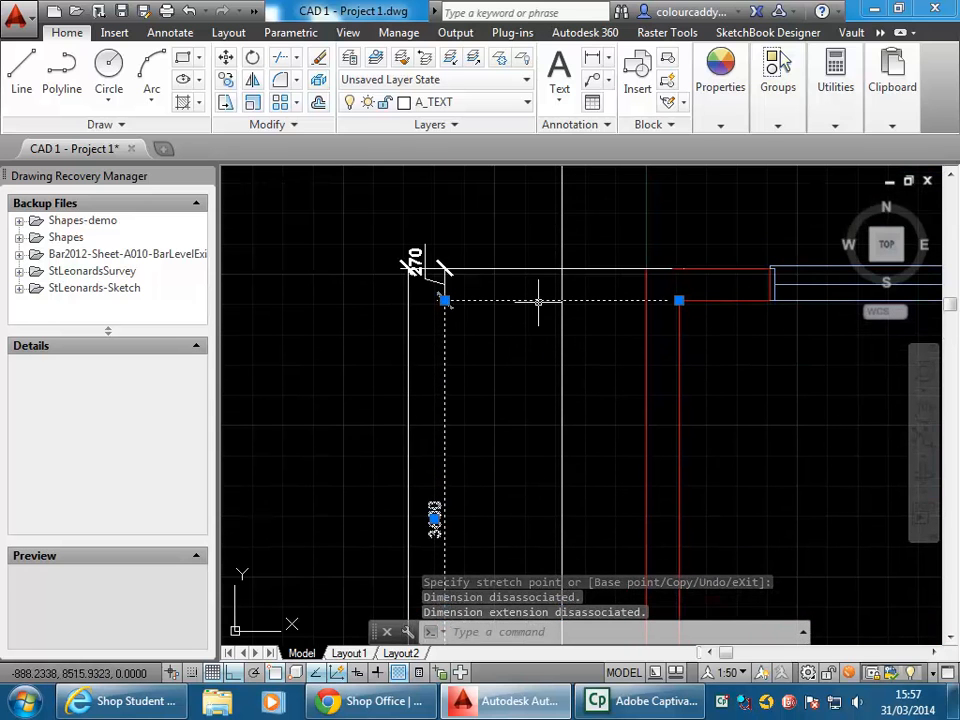
{"action": "key", "text": "Escape"}
{"action": "key", "text": "Escape"}
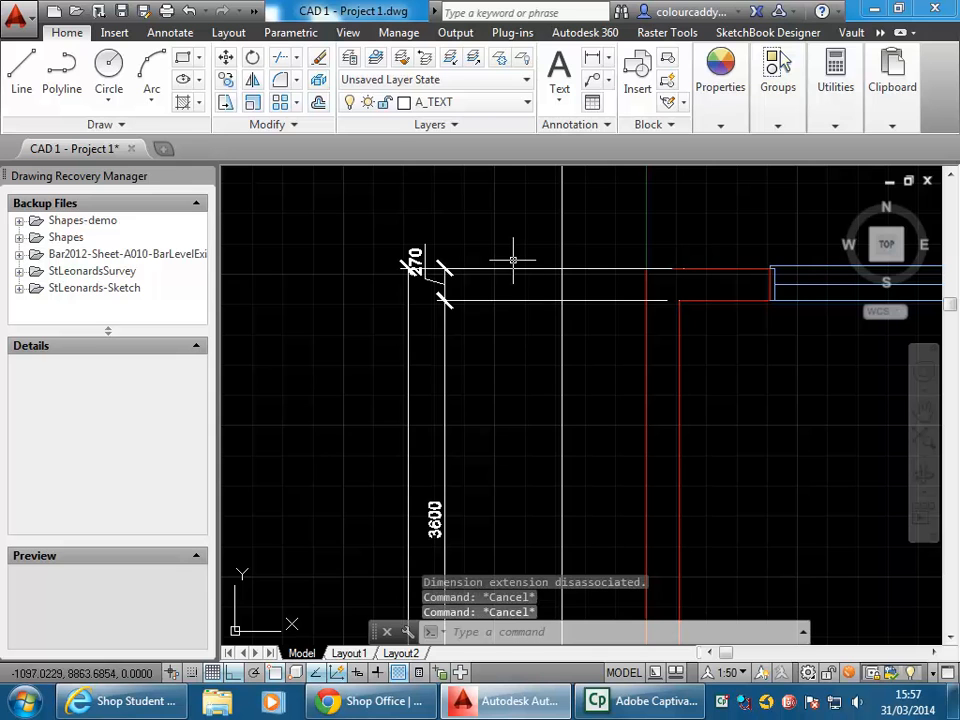
Step: Stretch the northern extension origins of the 3600, 270 and overall 8800 dimensions west onto the guide line
{"action": "scroll", "coordinate": [490, 180], "scroll_direction": "up", "scroll_amount": 4}
{"action": "scroll", "coordinate": [530, 310], "scroll_direction": "down", "scroll_amount": 3}
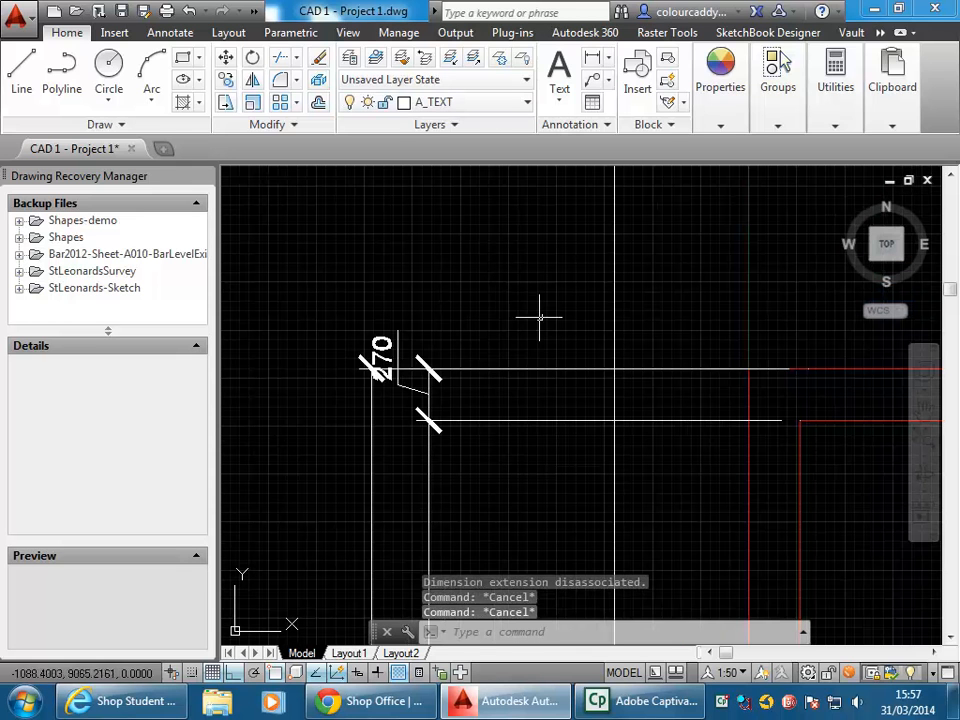
{"action": "left_click", "coordinate": [556, 322]}
{"action": "left_click", "coordinate": [509, 459]}
{"action": "left_click", "coordinate": [804, 419]}
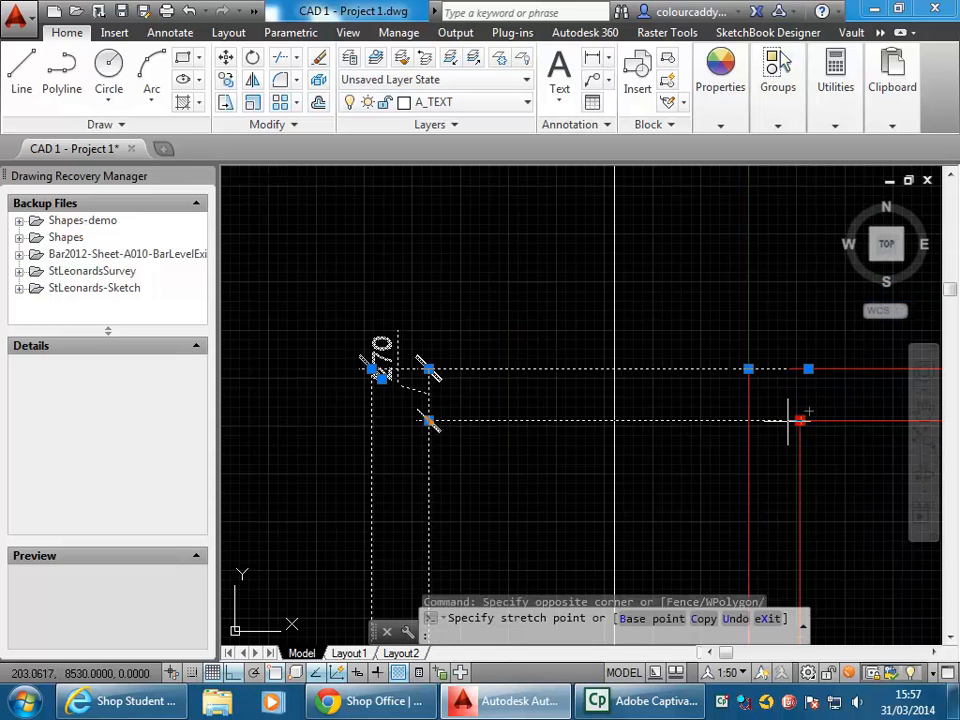
{"action": "left_click", "coordinate": [614, 420]}
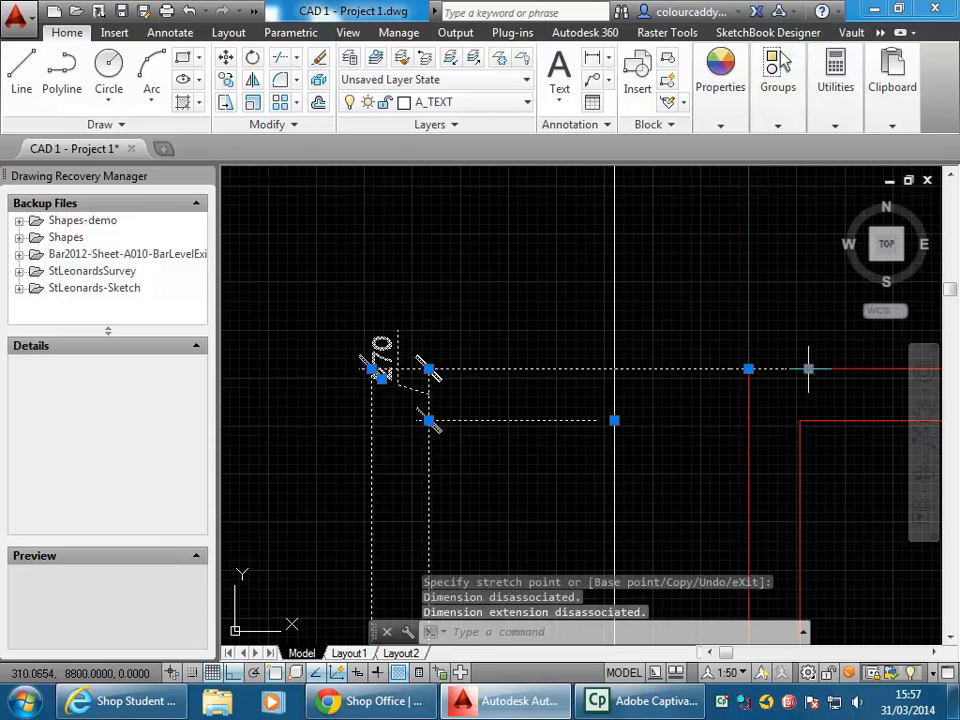
{"action": "left_click", "coordinate": [808, 369]}
{"action": "left_click", "coordinate": [611, 369]}
{"action": "left_click", "coordinate": [748, 369]}
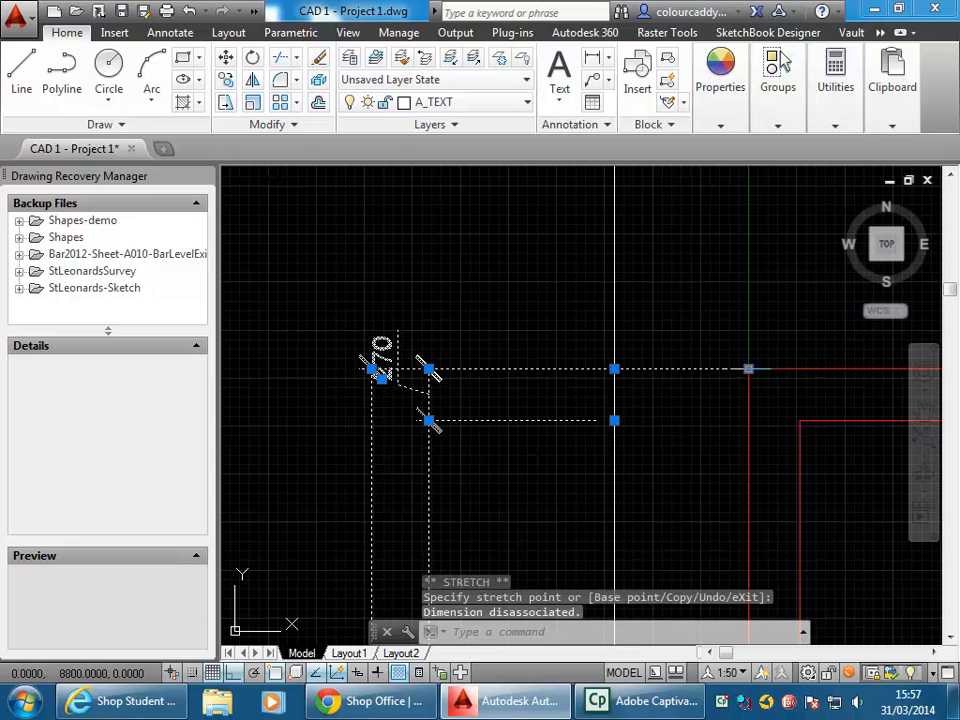
{"action": "left_click", "coordinate": [614, 369]}
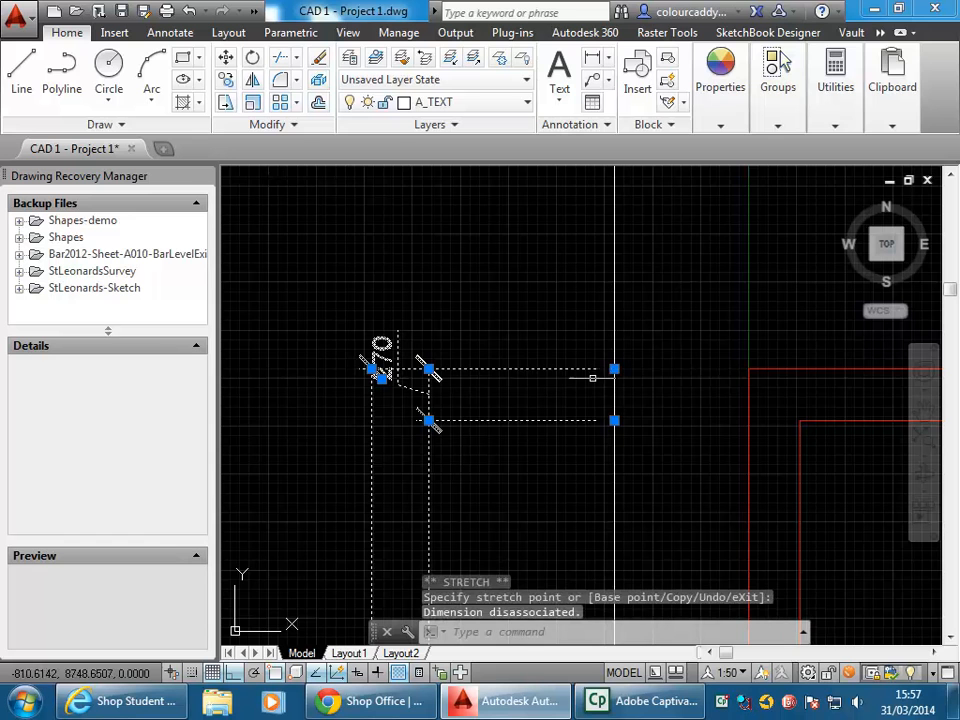
{"action": "scroll", "coordinate": [385, 380], "scroll_direction": "up", "scroll_amount": 2}
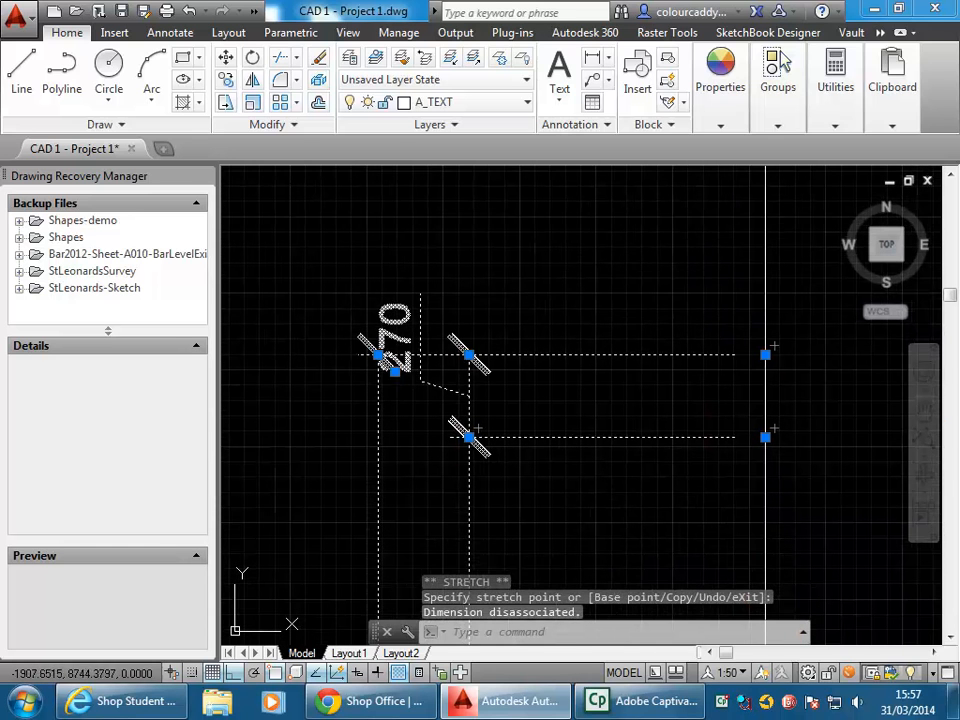
{"action": "left_click", "coordinate": [395, 372]}
{"action": "middle_click_drag", "start_coordinate": [397, 402], "coordinate": [389, 379]}
{"action": "middle_click_drag", "start_coordinate": [399, 456], "coordinate": [379, 441]}
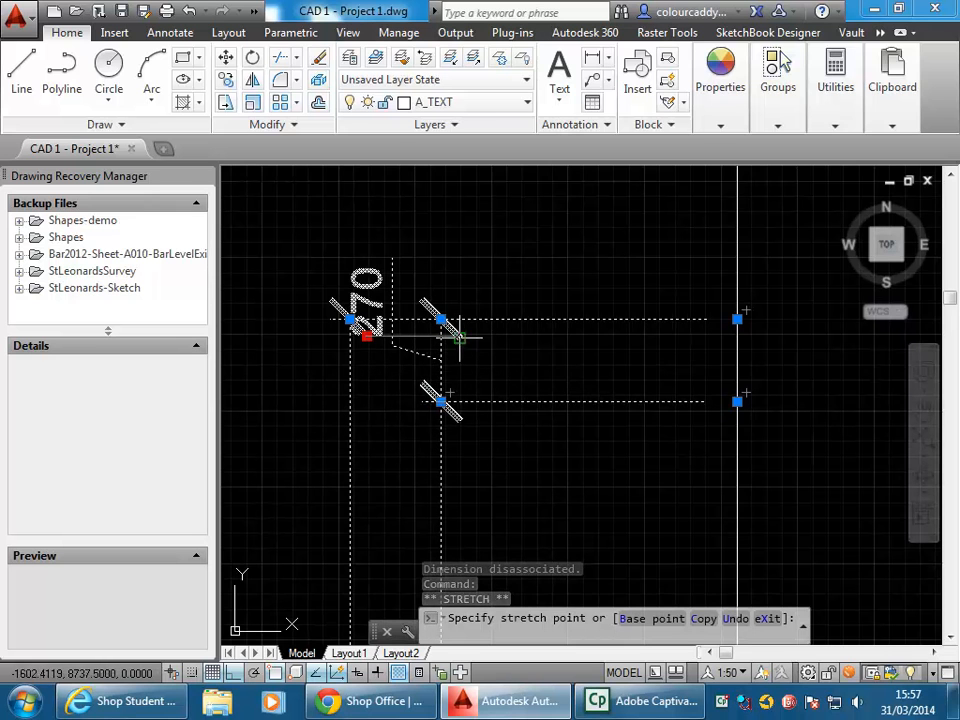
{"action": "key", "text": "Escape"}
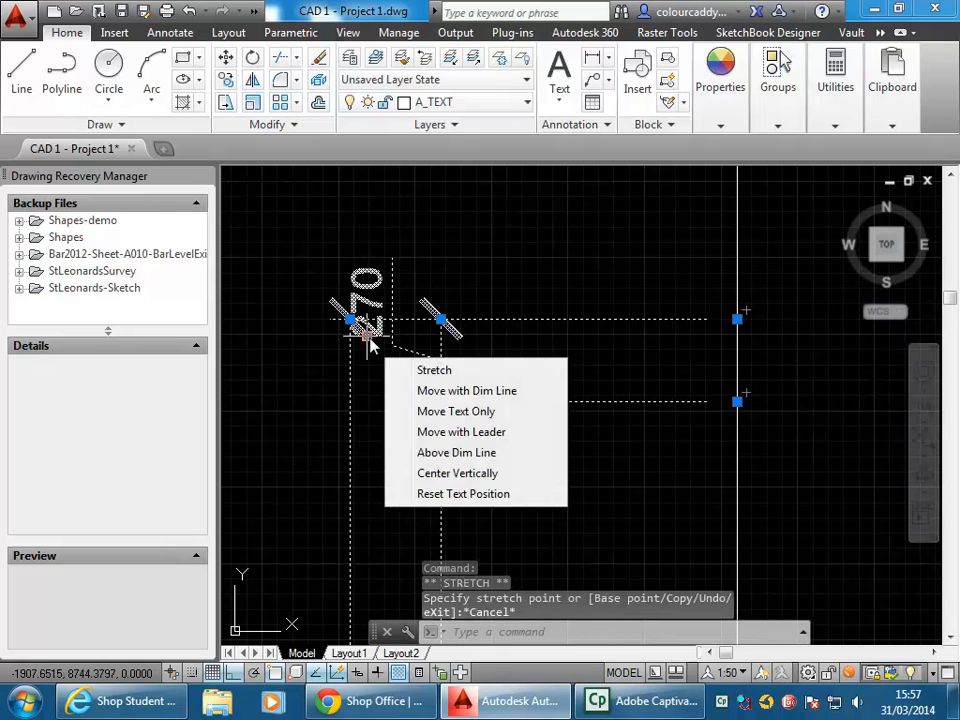
Step: Turn off Ortho and move the 270 dimension's text between its two ticks, just west of the dimension line
{"action": "left_click", "coordinate": [367, 337]}
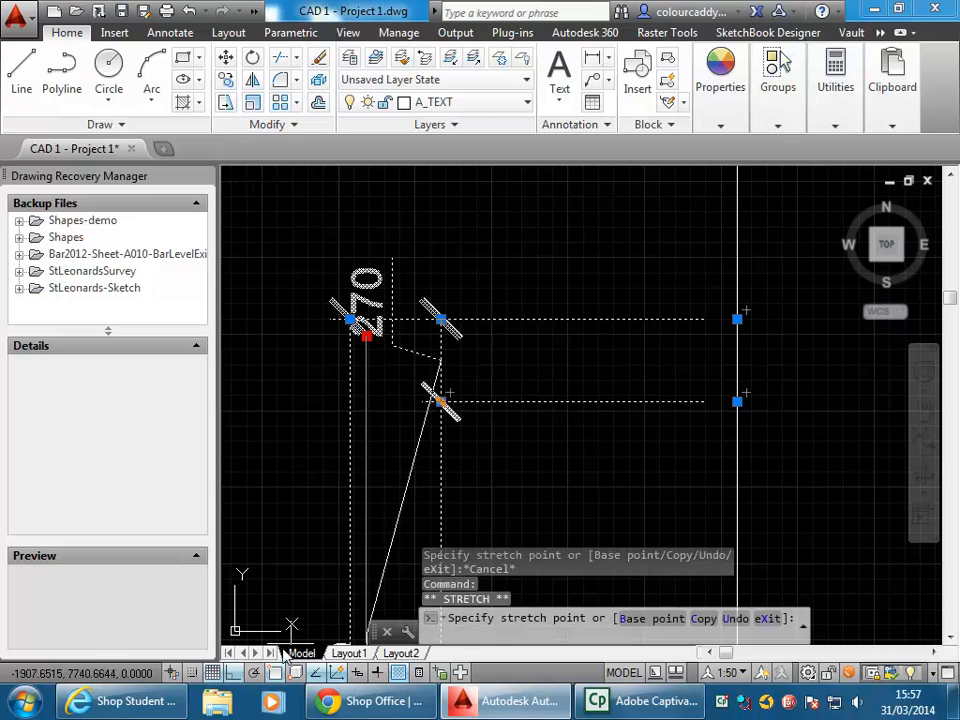
{"action": "left_click", "coordinate": [231, 675]}
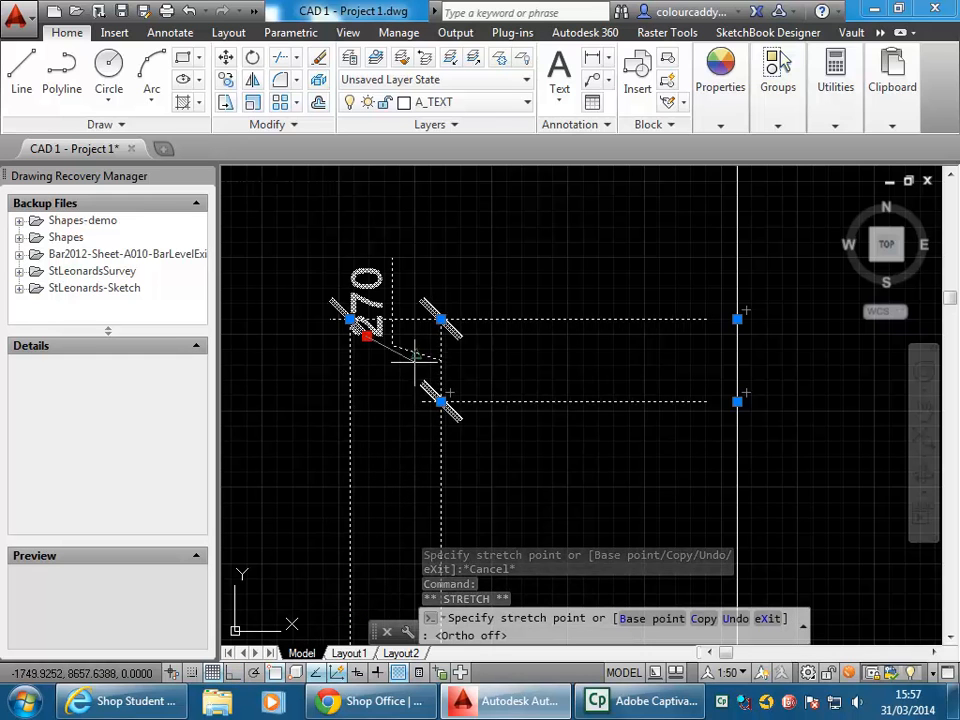
{"action": "scroll", "coordinate": [419, 363], "scroll_direction": "up", "scroll_amount": 4}
{"action": "left_click", "coordinate": [405, 365]}
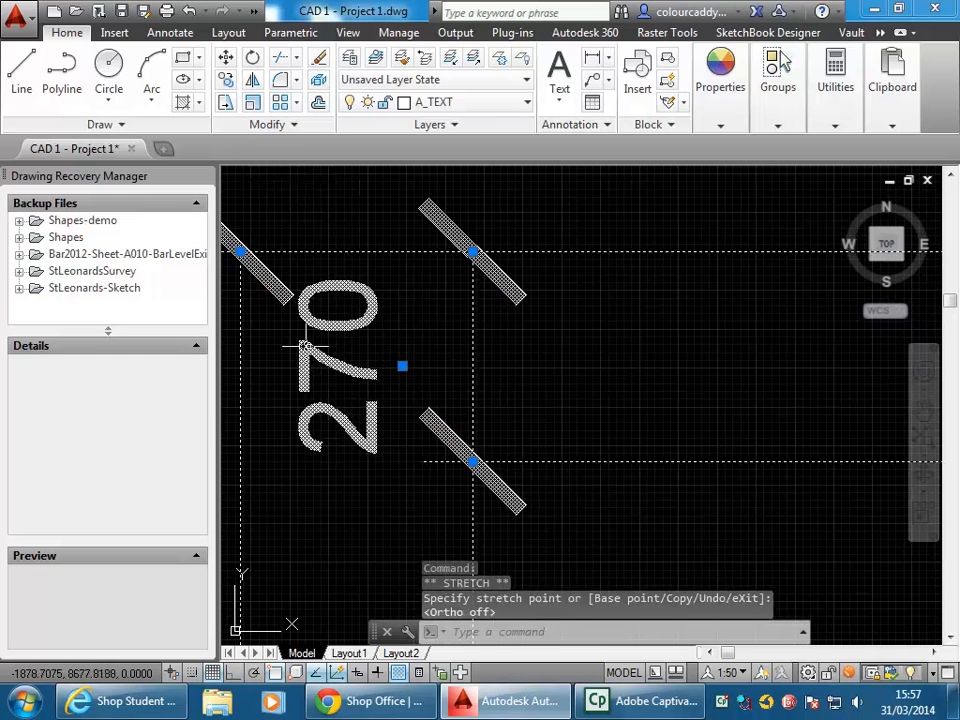
{"action": "scroll", "coordinate": [560, 408], "scroll_direction": "down", "scroll_amount": 2}
{"action": "key", "text": "Escape"}
{"action": "key", "text": "Escape"}
{"action": "scroll", "coordinate": [375, 401], "scroll_direction": "down", "scroll_amount": 8}
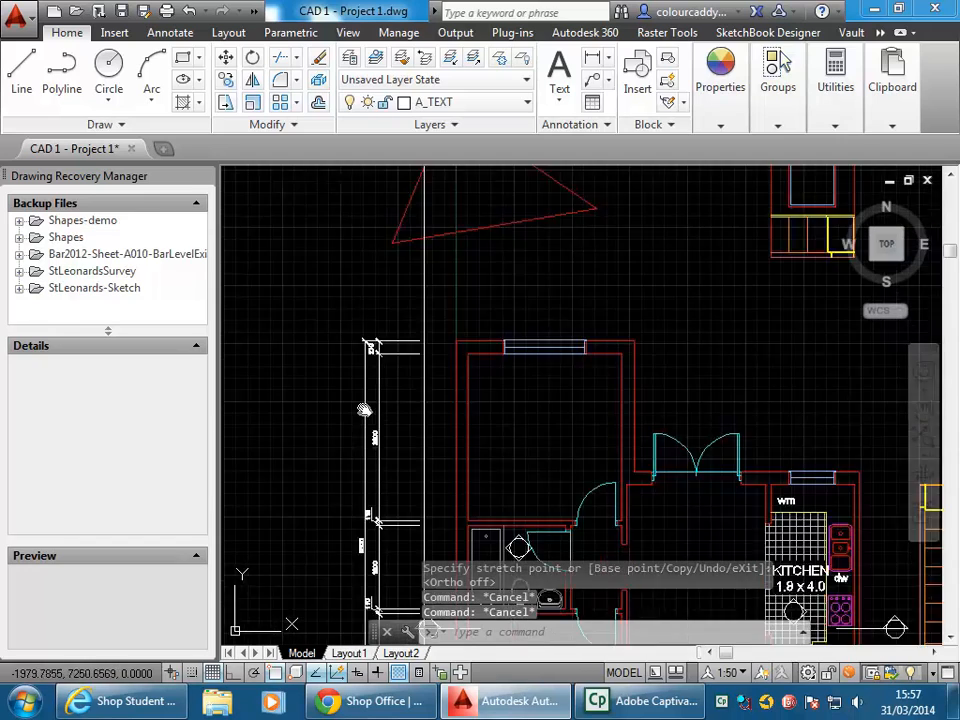
Step: Move the southwest 110 dimension's text south of its extension lines, in line with its dimension line
{"action": "scroll", "coordinate": [372, 500], "scroll_direction": "up", "scroll_amount": 8}
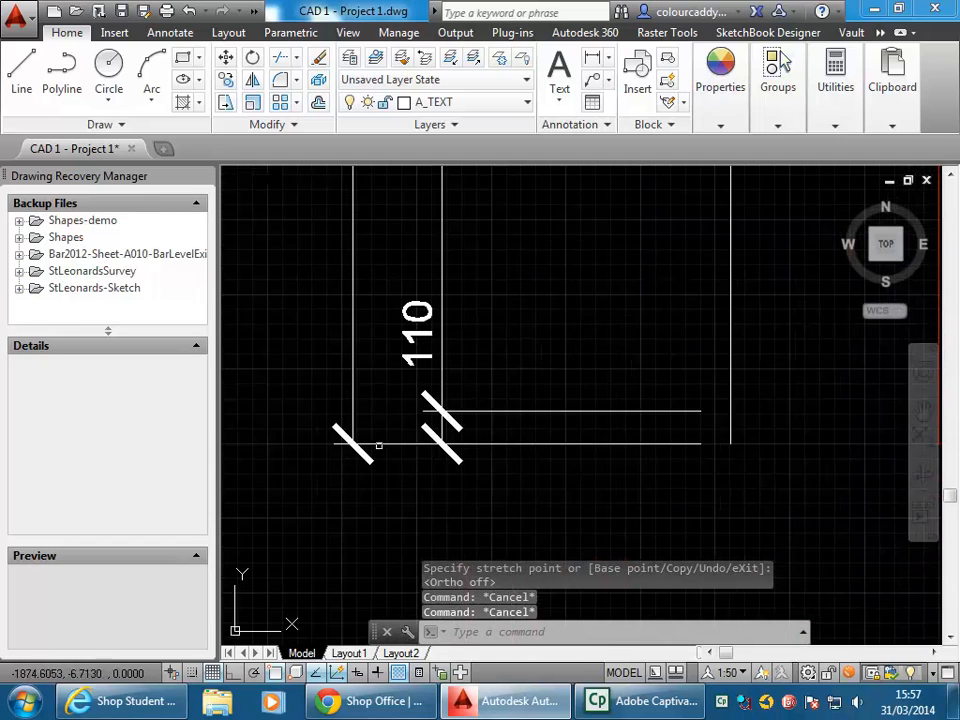
{"action": "scroll", "coordinate": [421, 403], "scroll_direction": "up", "scroll_amount": 4}
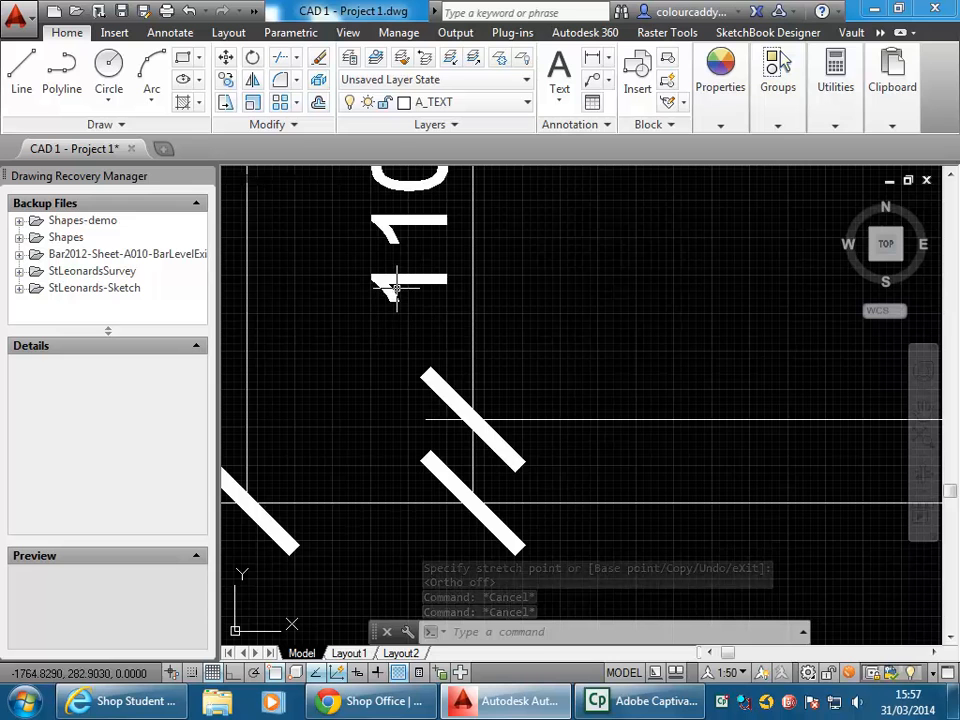
{"action": "scroll", "coordinate": [396, 288], "scroll_direction": "down", "scroll_amount": 4}
{"action": "left_click", "coordinate": [386, 306]}
{"action": "left_click", "coordinate": [388, 291]}
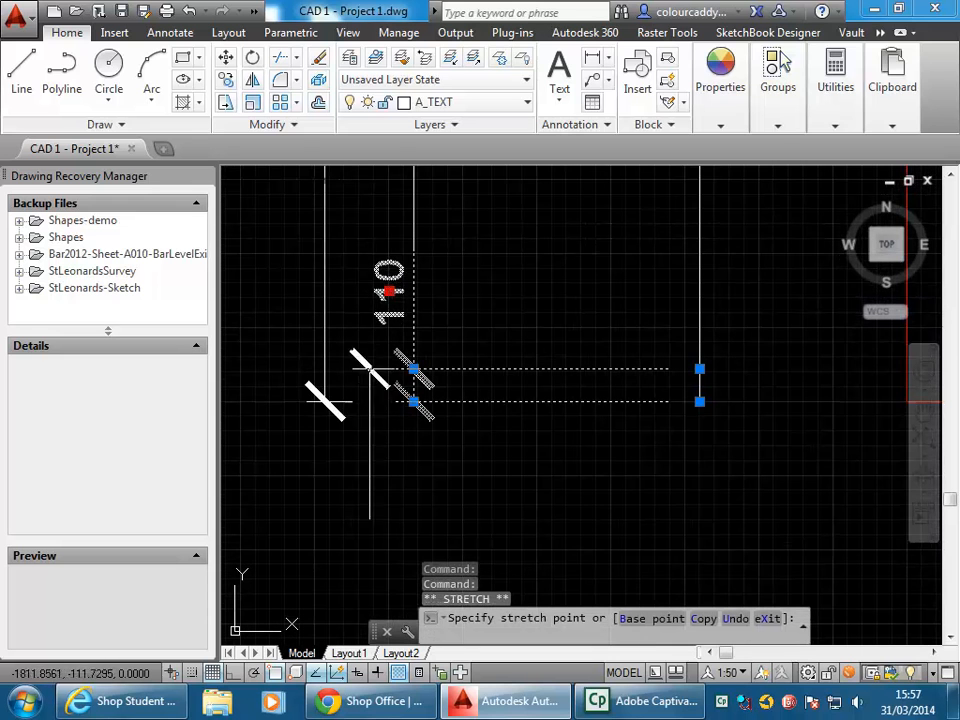
{"action": "scroll", "coordinate": [403, 420], "scroll_direction": "up", "scroll_amount": 4}
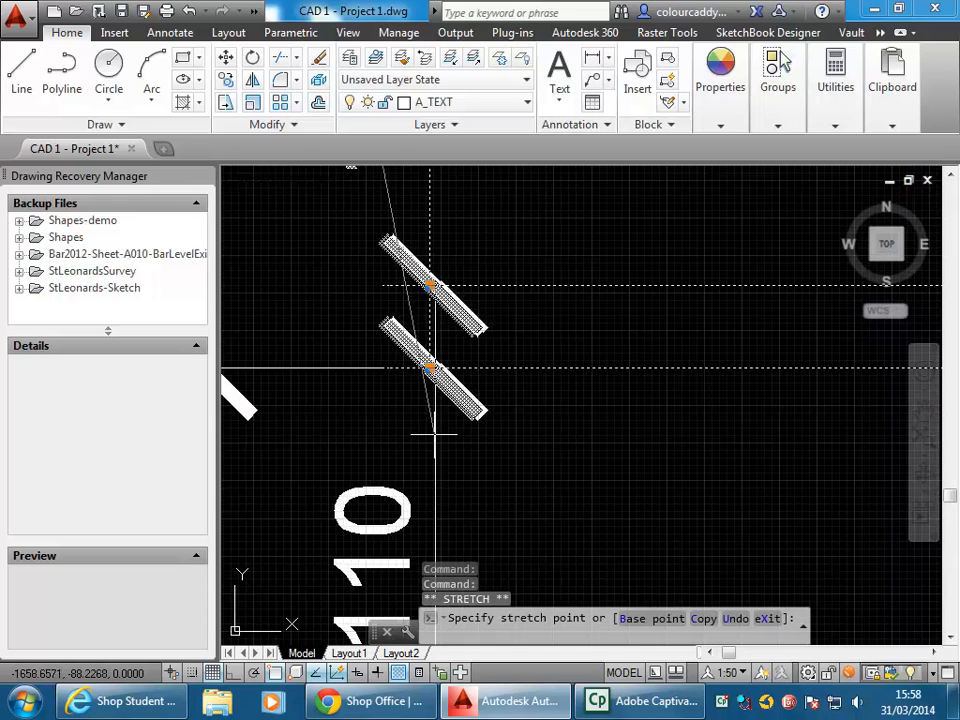
{"action": "left_click", "coordinate": [428, 435]}
{"action": "scroll", "coordinate": [425, 420], "scroll_direction": "down", "scroll_amount": 4}
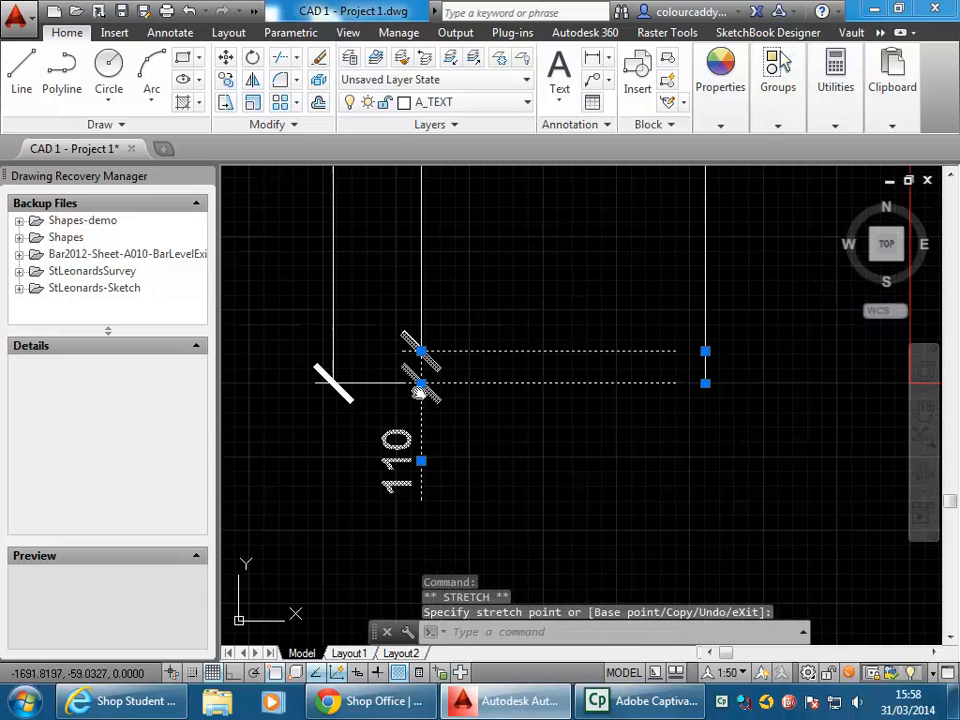
{"action": "left_click", "coordinate": [461, 403]}
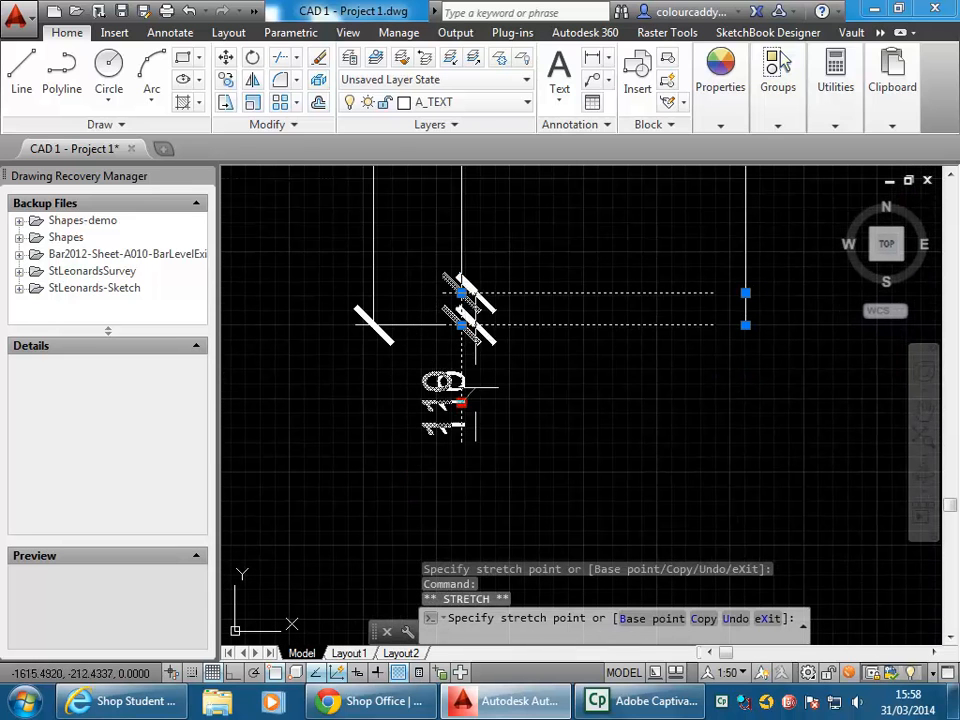
{"action": "key", "text": "Escape"}
{"action": "scroll", "coordinate": [516, 461], "scroll_direction": "down", "scroll_amount": 2}
{"action": "key", "text": "Escape"}
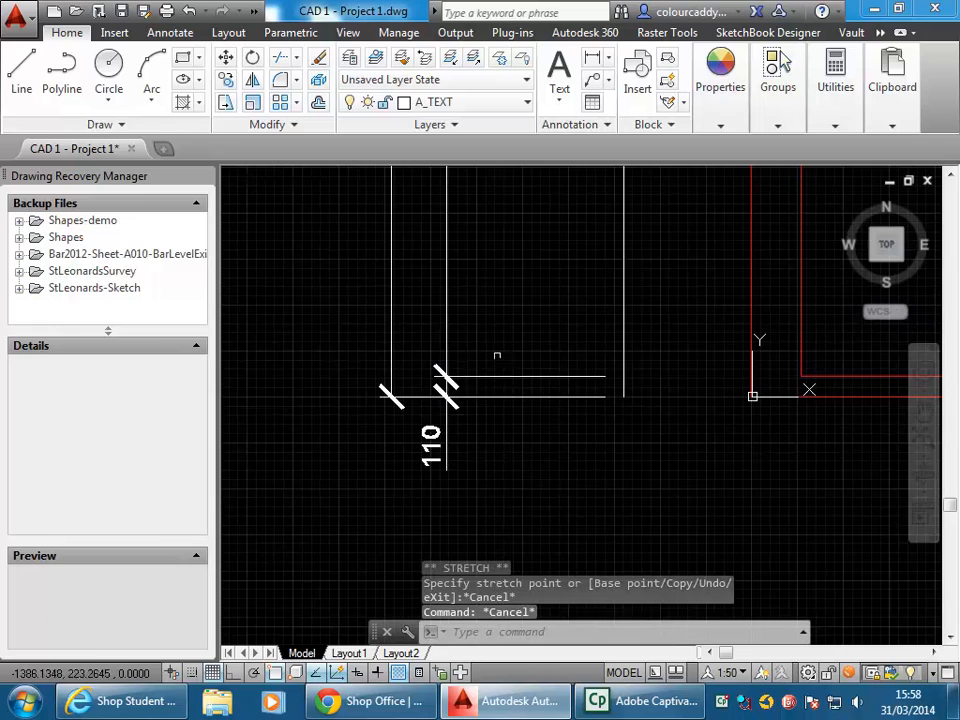
Step: Erase the vertical guide line between the west dimensions and the floor plan
{"action": "scroll", "coordinate": [372, 419], "scroll_direction": "down", "scroll_amount": 3}
{"action": "scroll", "coordinate": [387, 348], "scroll_direction": "down", "scroll_amount": 3}
{"action": "middle_click_drag", "start_coordinate": [385, 350], "coordinate": [328, 483]}
{"action": "middle_click_drag", "start_coordinate": [351, 375], "coordinate": [337, 493]}
{"action": "middle_click_drag", "start_coordinate": [319, 375], "coordinate": [320, 503]}
{"action": "scroll", "coordinate": [277, 441], "scroll_direction": "up", "scroll_amount": 4}
{"action": "middle_click_drag", "start_coordinate": [304, 368], "coordinate": [346, 498]}
{"action": "scroll", "coordinate": [375, 386], "scroll_direction": "down", "scroll_amount": 2}
{"action": "middle_click_drag", "start_coordinate": [376, 314], "coordinate": [321, 423]}
{"action": "scroll", "coordinate": [391, 361], "scroll_direction": "down", "scroll_amount": 4}
{"action": "middle_click_drag", "start_coordinate": [506, 400], "coordinate": [428, 345]}
{"action": "scroll", "coordinate": [424, 302], "scroll_direction": "down", "scroll_amount": 2}
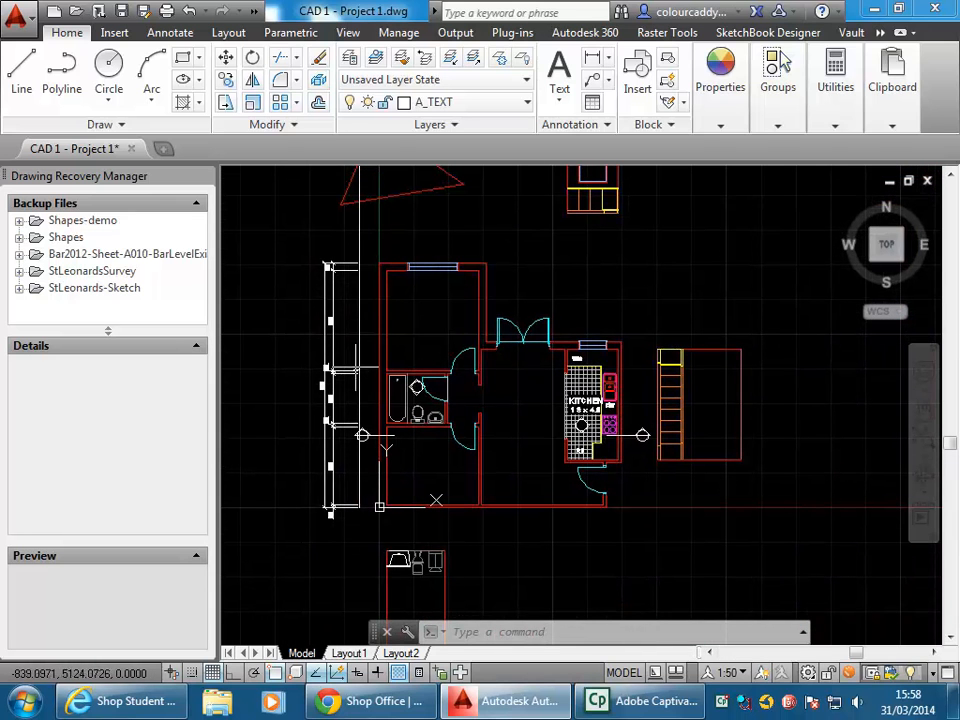
{"action": "left_click", "coordinate": [358, 465]}
{"action": "key", "text": "Delete"}
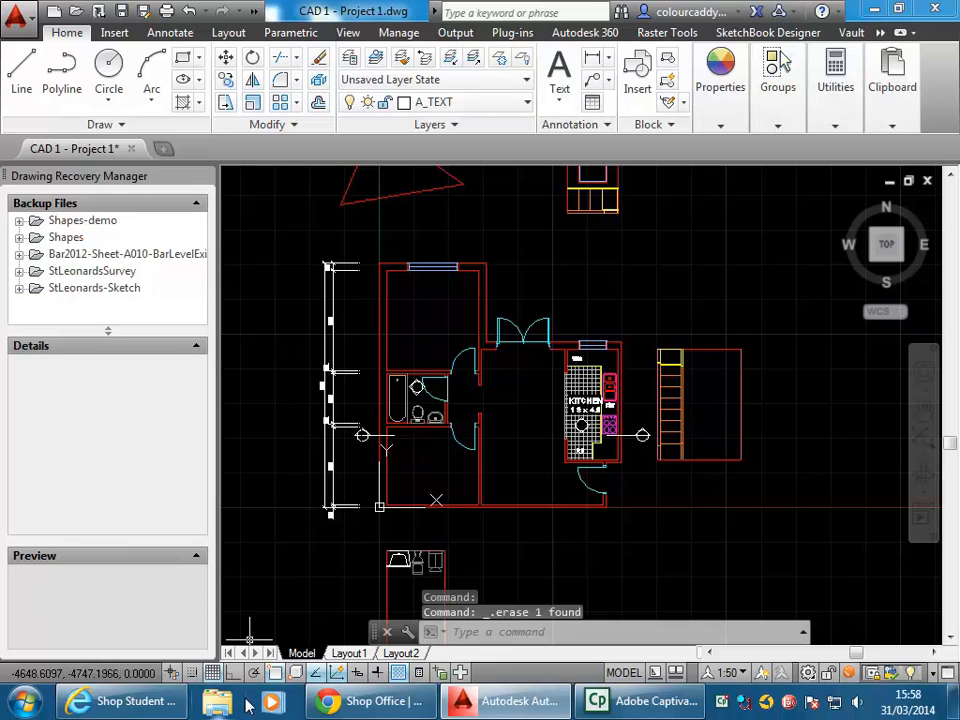
Step: Switch to Layout1 and stretch the floor plan viewport's northwest corner west to take in the dimensions beside the plan
{"action": "left_click", "coordinate": [349, 653]}
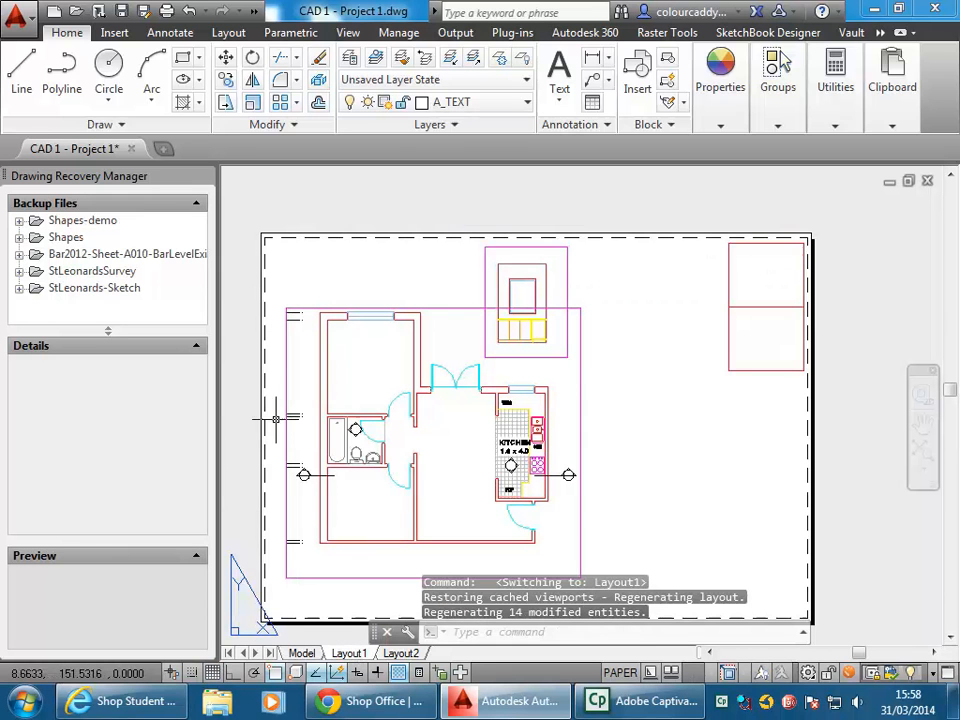
{"action": "left_click", "coordinate": [286, 373]}
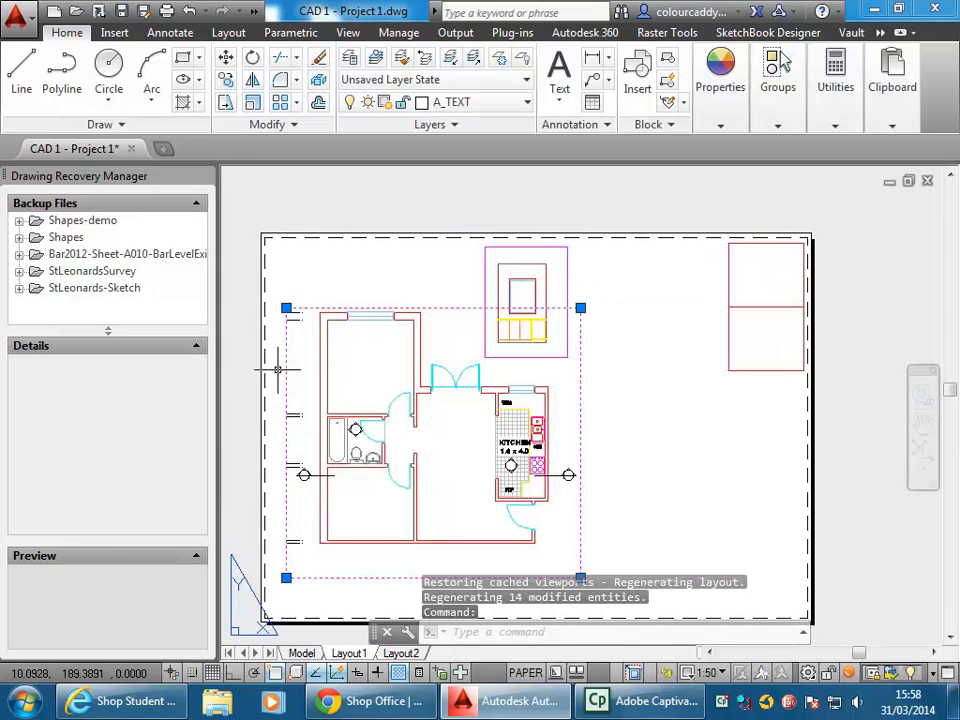
{"action": "left_click", "coordinate": [286, 307]}
{"action": "scroll", "coordinate": [286, 307], "scroll_direction": "up", "scroll_amount": 4}
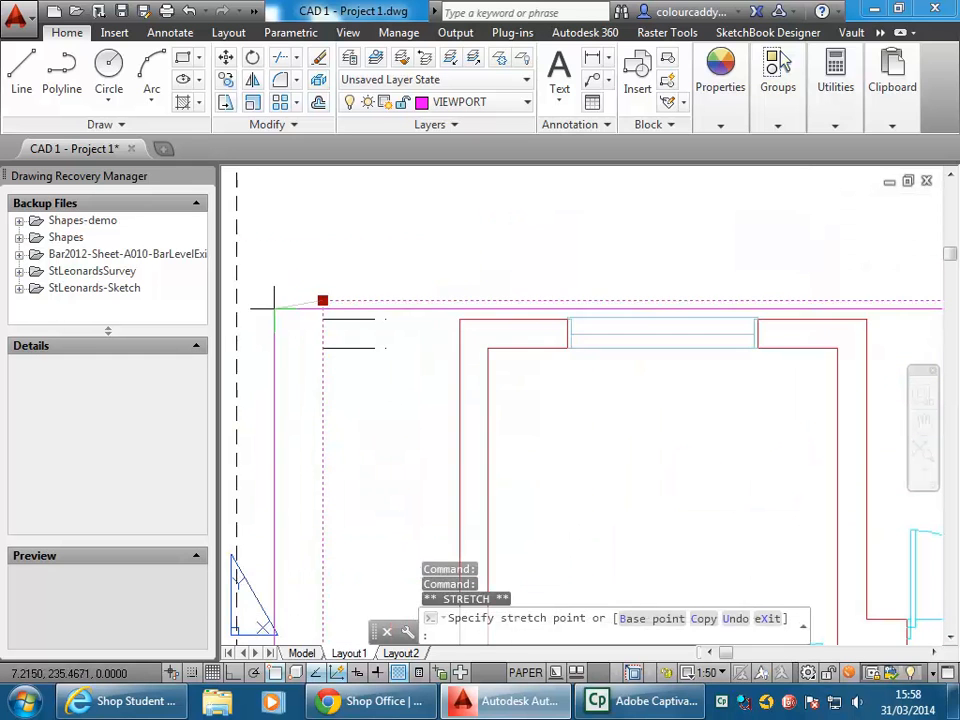
{"action": "scroll", "coordinate": [263, 285], "scroll_direction": "up", "scroll_amount": 2}
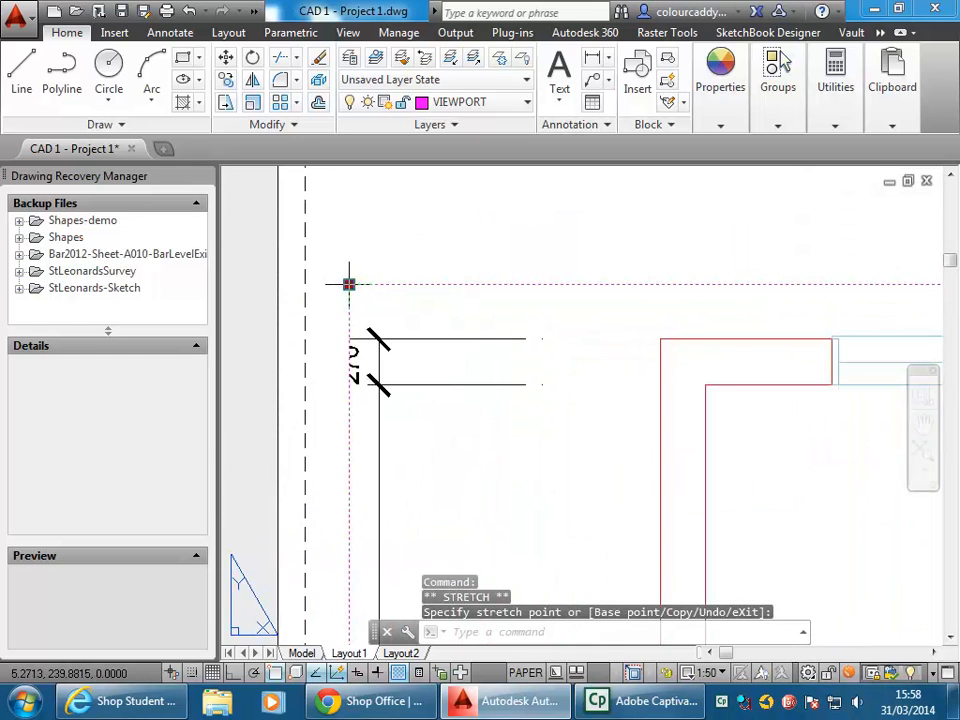
{"action": "scroll", "coordinate": [330, 280], "scroll_direction": "down", "scroll_amount": 5}
{"action": "middle_click_drag", "start_coordinate": [312, 319], "coordinate": [367, 309]}
{"action": "key", "text": "Escape"}
{"action": "key", "text": "Escape"}
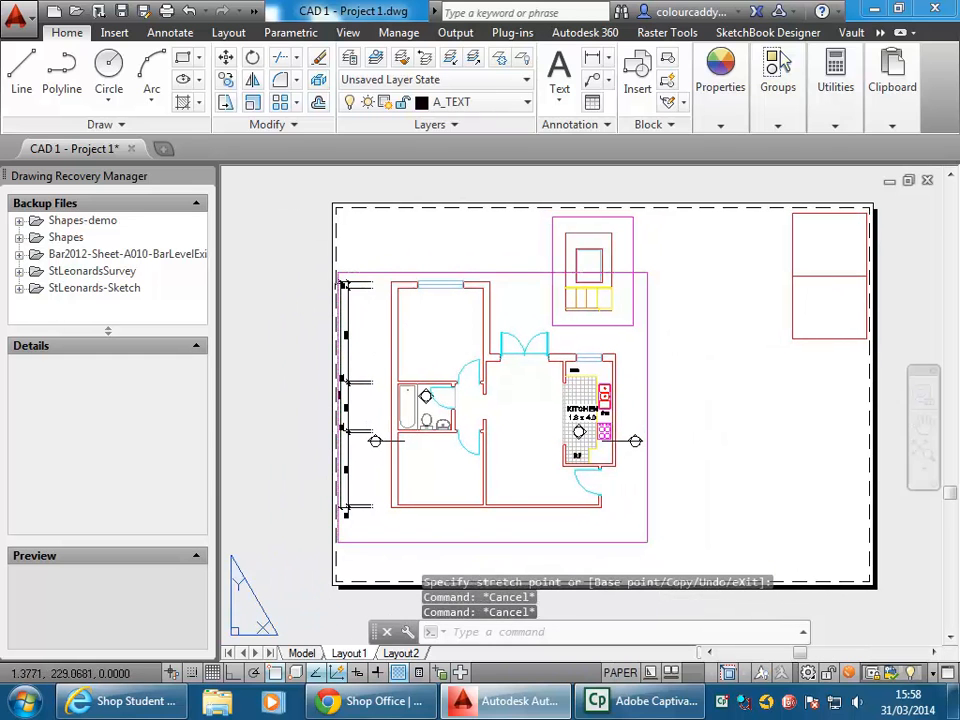
Step: Stretch the floor plan viewport's northwest corner further west, just past the sheet edge, clearing the overall dimension
{"action": "left_click", "coordinate": [340, 273]}
{"action": "scroll", "coordinate": [321, 267], "scroll_direction": "up", "scroll_amount": 10}
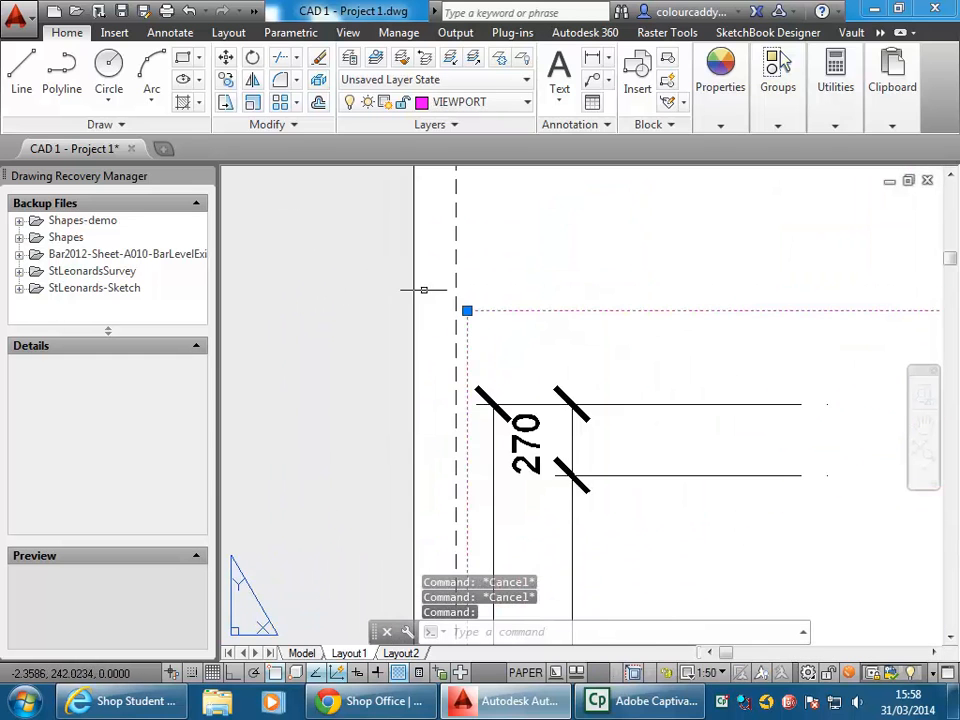
{"action": "left_click", "coordinate": [466, 310]}
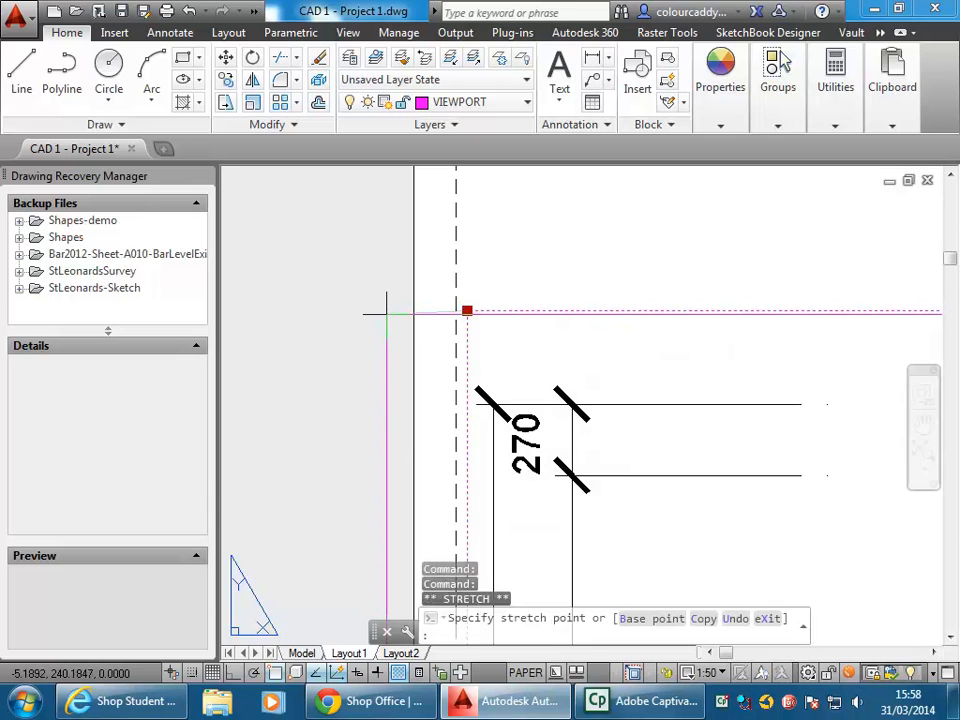
{"action": "scroll", "coordinate": [387, 313], "scroll_direction": "down", "scroll_amount": 8}
{"action": "key", "text": "Escape"}
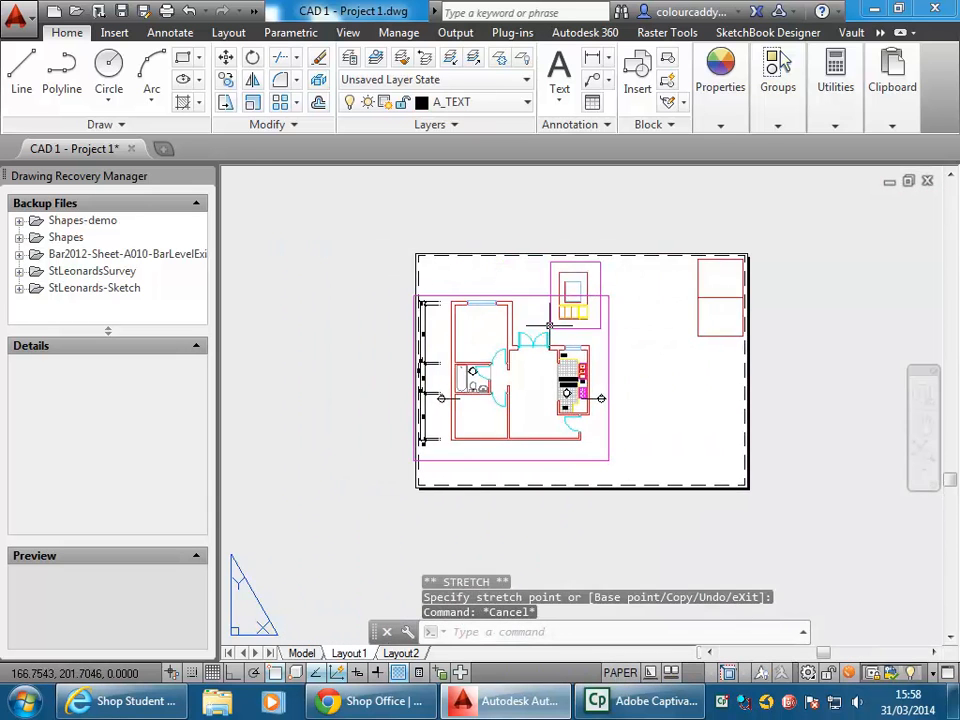
{"action": "scroll", "coordinate": [549, 325], "scroll_direction": "up", "scroll_amount": 2}
{"action": "left_click", "coordinate": [630, 318]}
{"action": "left_click", "coordinate": [580, 262]}
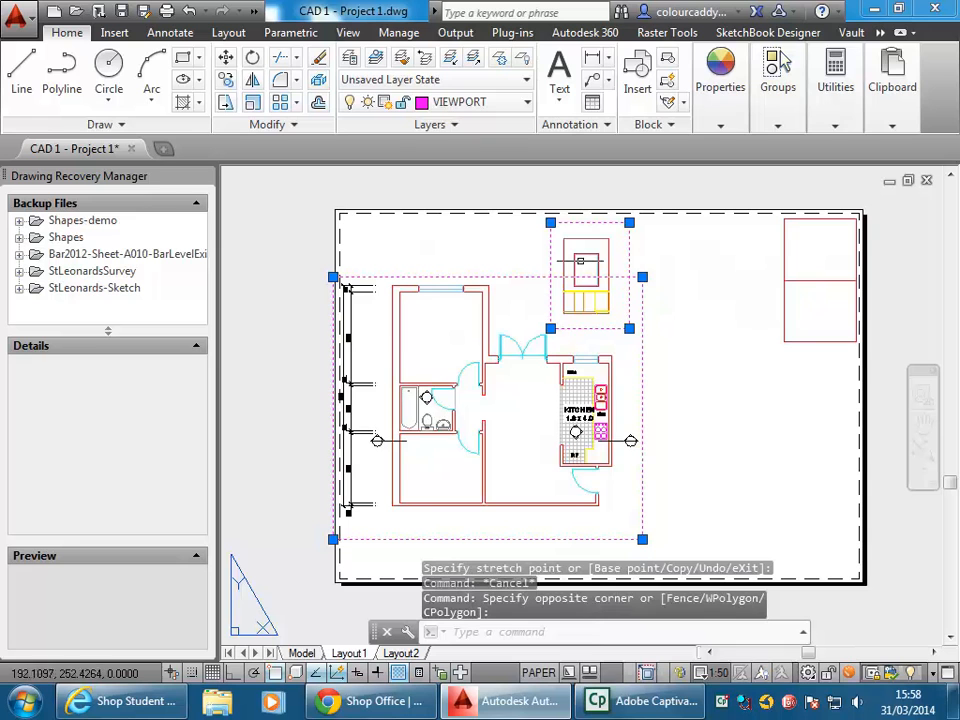
{"action": "key", "text": "Escape"}
{"action": "key", "text": "Escape"}
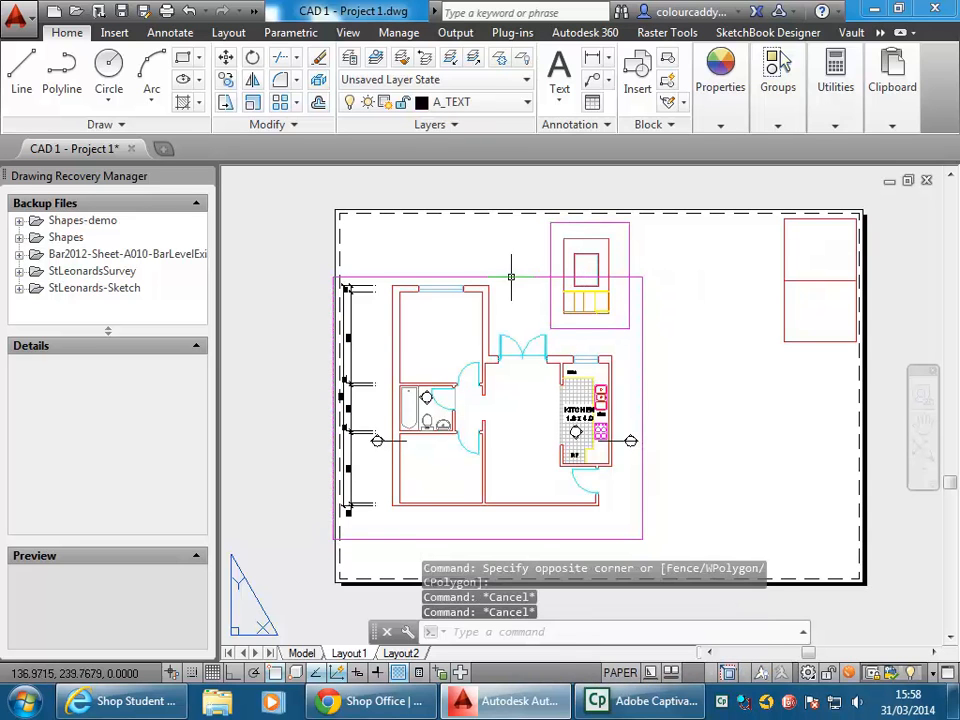
Step: Move the floor plan viewport southeast inside the printable margin, and shift the small elevation viewport above it slightly southeast
{"action": "left_click", "coordinate": [510, 277]}
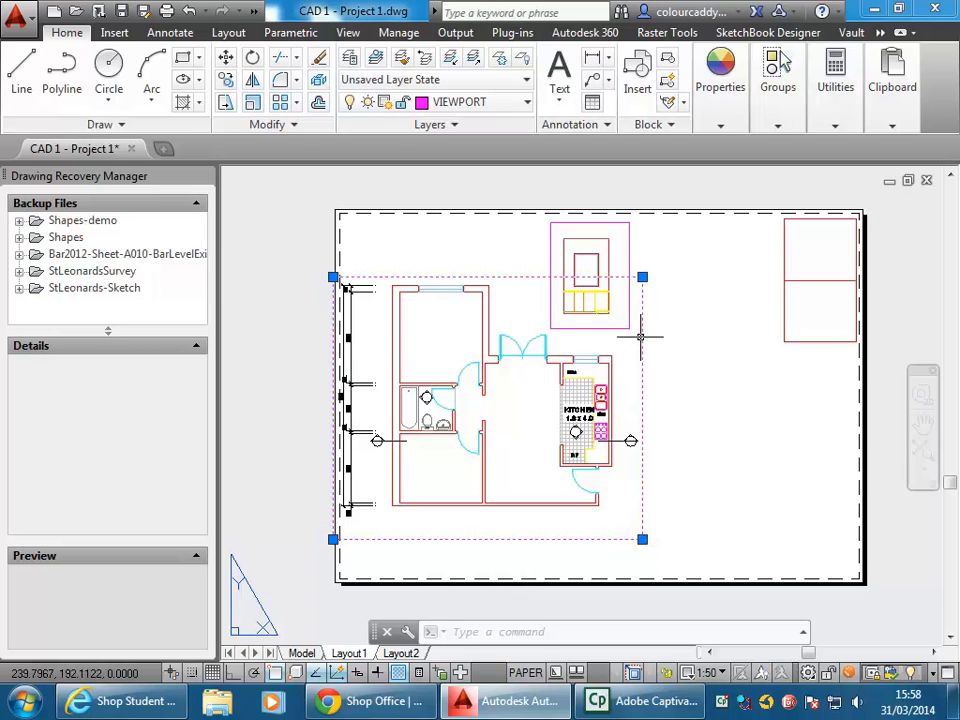
{"action": "left_click_drag", "start_coordinate": [642, 319], "coordinate": [658, 343]}
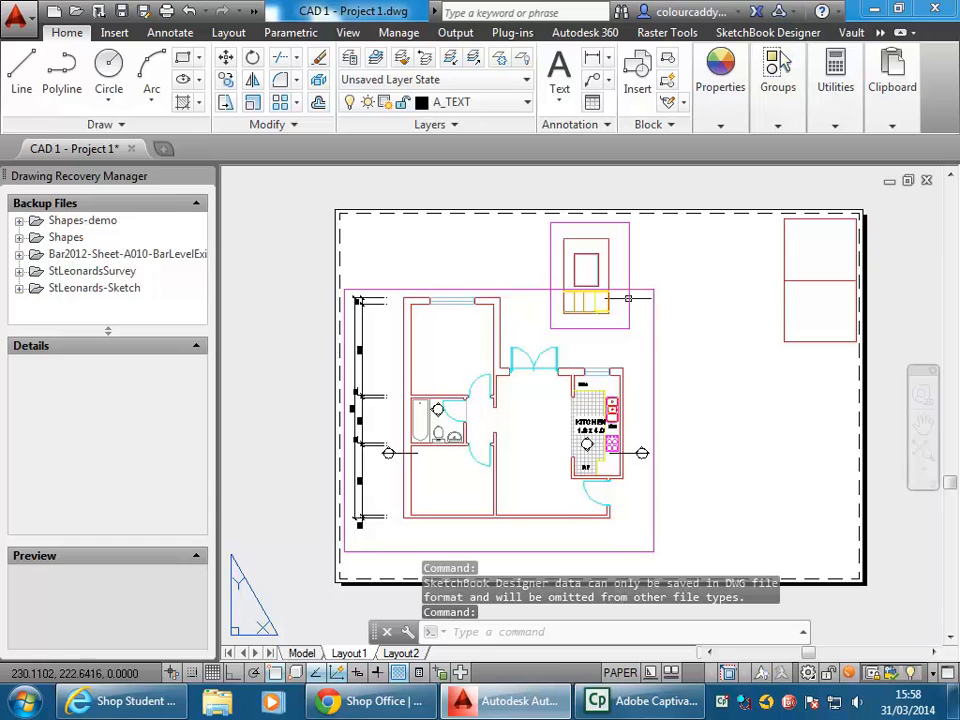
{"action": "left_click", "coordinate": [630, 294]}
{"action": "mouse_move", "coordinate": [631, 264]}
{"action": "left_mouse_down"}
{"action": "mouse_move", "coordinate": [655, 265]}
{"action": "mouse_move", "coordinate": [638, 269]}
{"action": "left_mouse_up"}
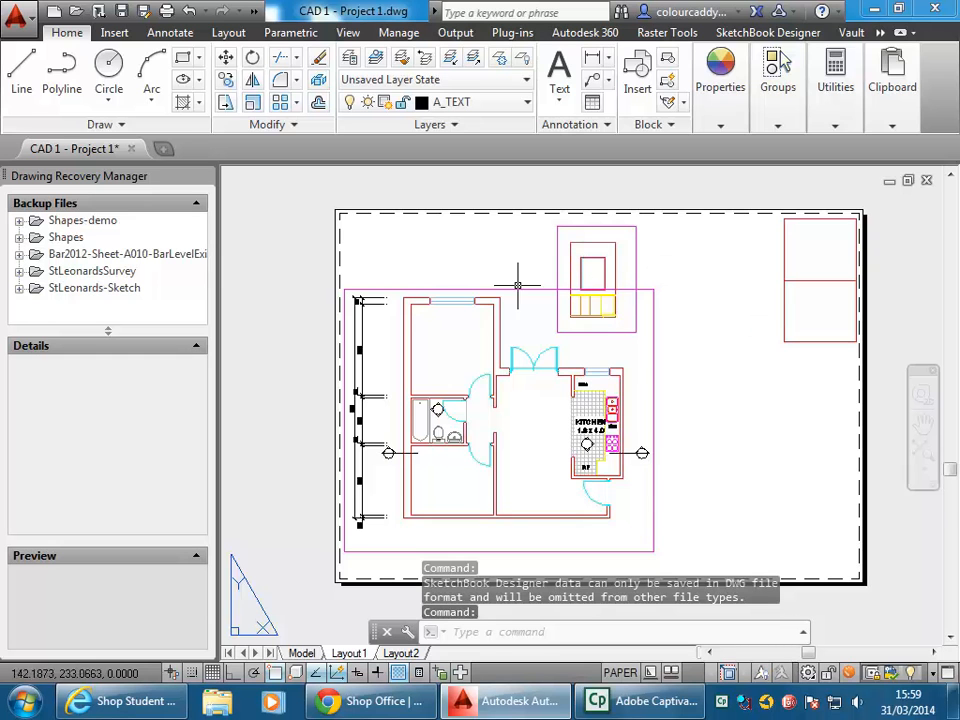
Step: Preview the Layout1 plot and examine the dimensions west of the floor plan down to the southwest corner, then close the preview
{"action": "mouse_move", "coordinate": [433, 275]}
{"action": "middle_mouse_down"}
{"action": "mouse_move", "coordinate": [442, 270]}
{"action": "mouse_move", "coordinate": [424, 269]}
{"action": "middle_mouse_up"}
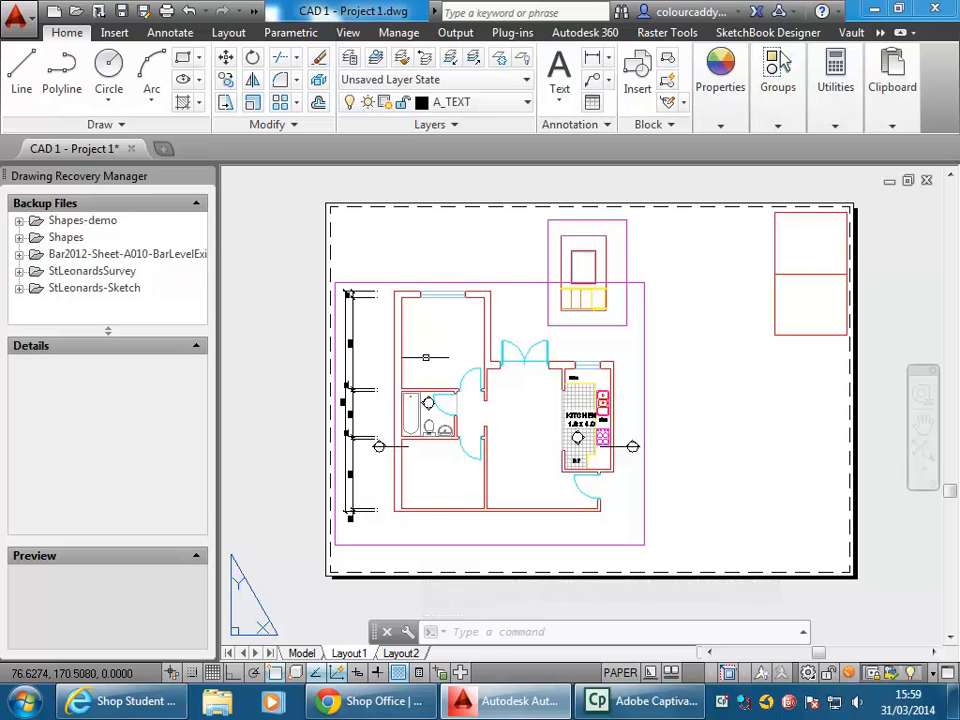
{"action": "left_click", "coordinate": [18, 15]}
{"action": "mouse_move", "coordinate": [72, 372]}
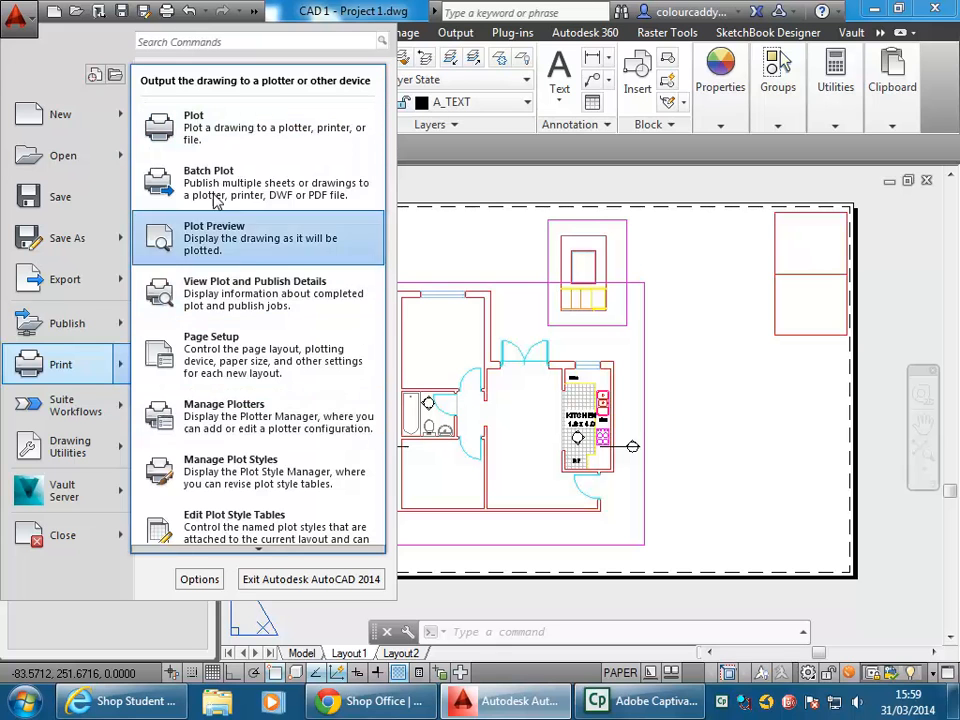
{"action": "left_click", "coordinate": [226, 254]}
{"action": "scroll", "coordinate": [131, 365], "scroll_direction": "up", "scroll_amount": 5}
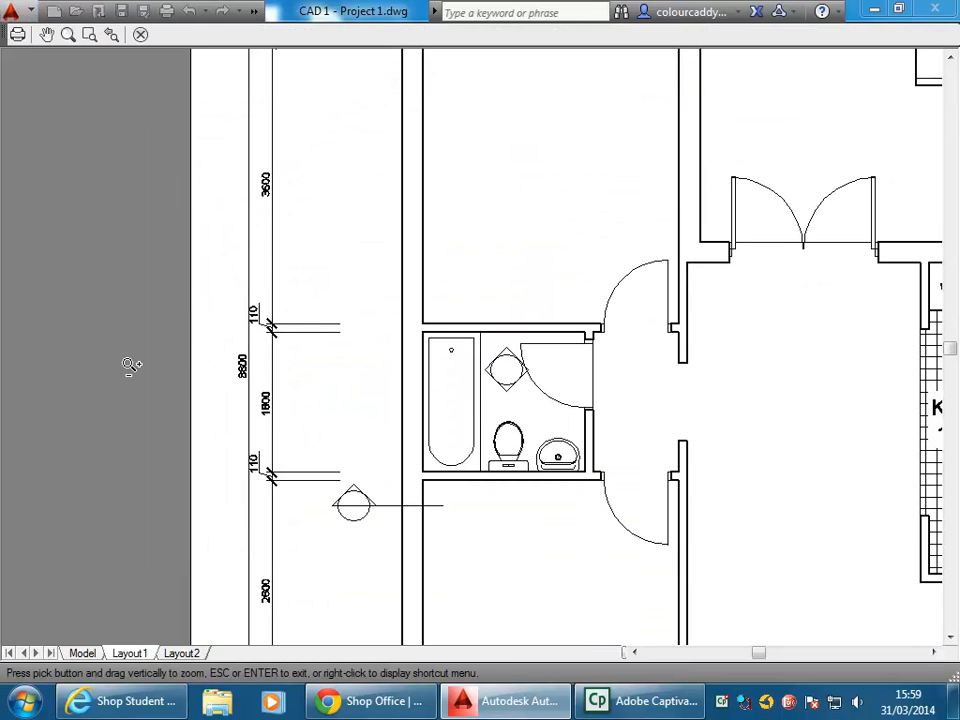
{"action": "scroll", "coordinate": [295, 488], "scroll_direction": "down", "scroll_amount": 2}
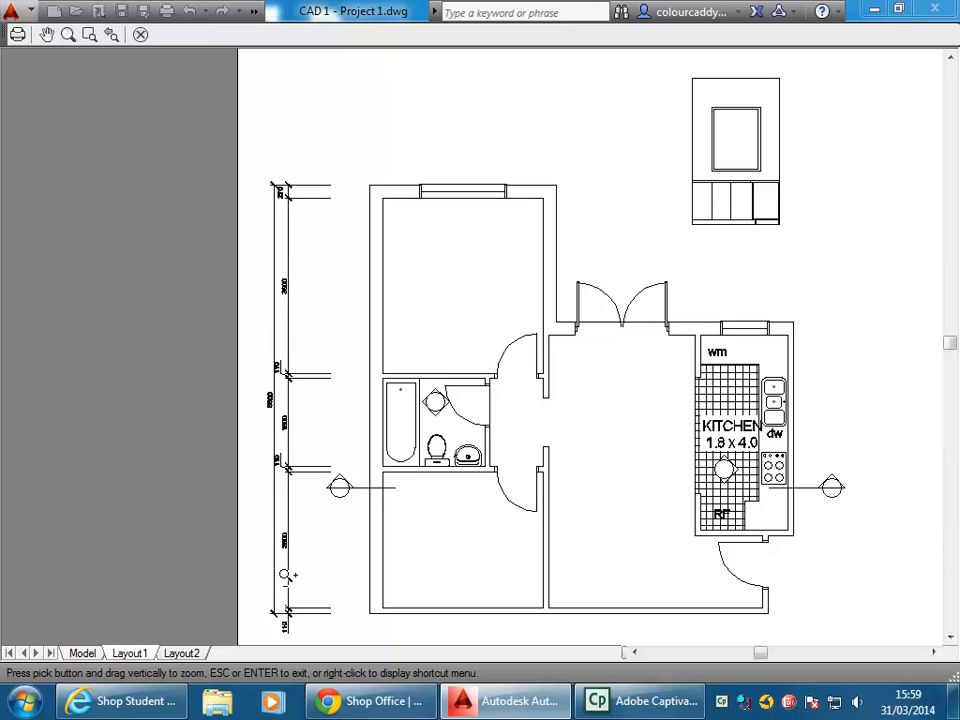
{"action": "left_click", "coordinate": [950, 636]}
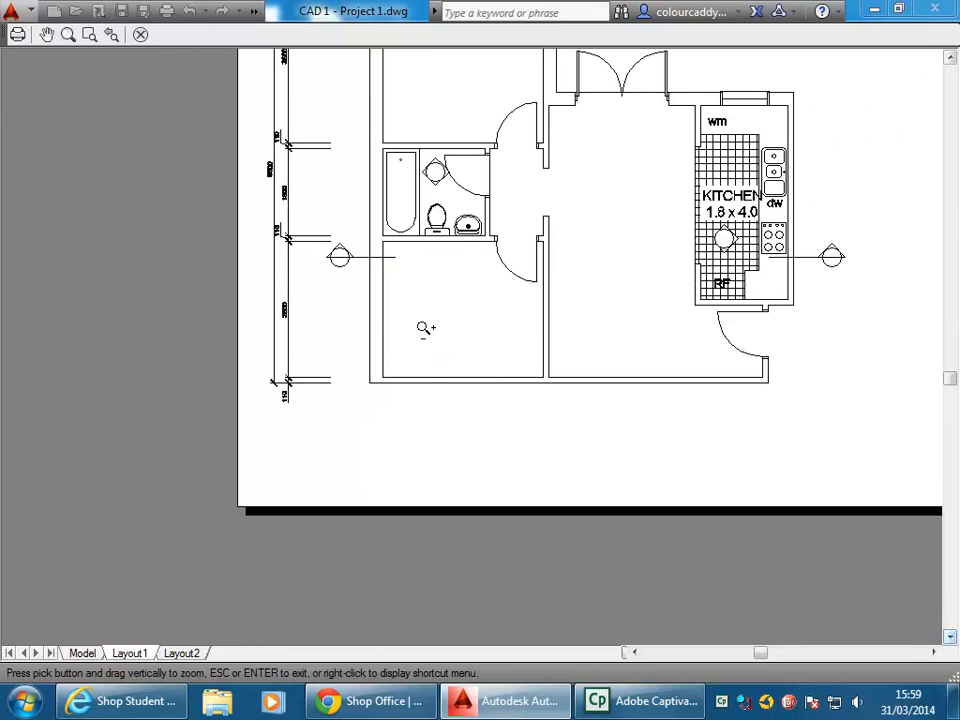
{"action": "scroll", "coordinate": [304, 356], "scroll_direction": "up", "scroll_amount": 3}
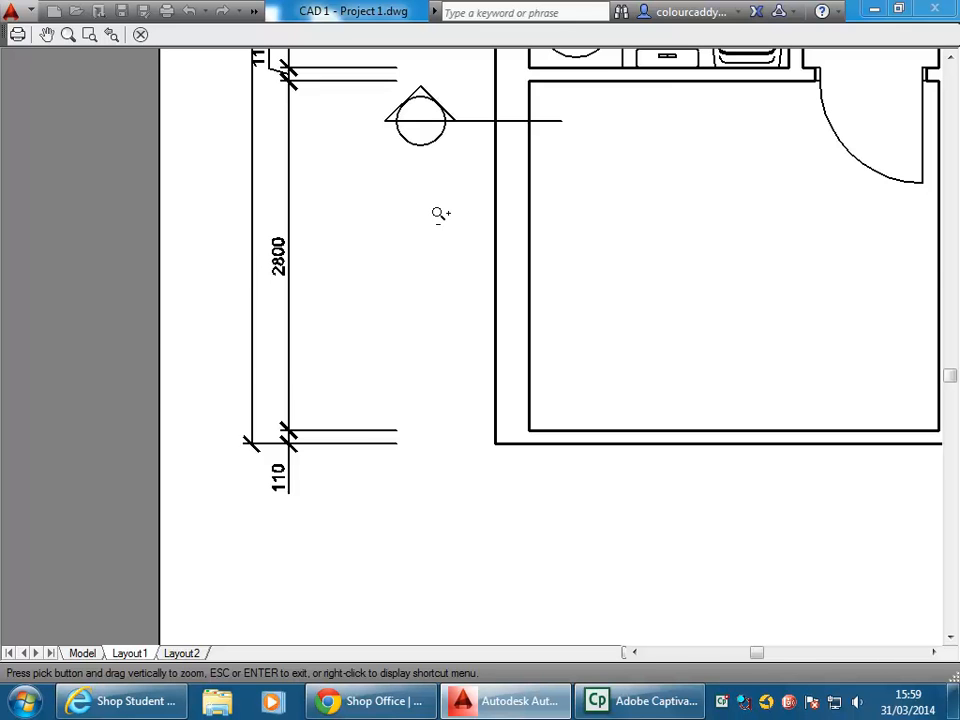
{"action": "key", "text": "Escape"}
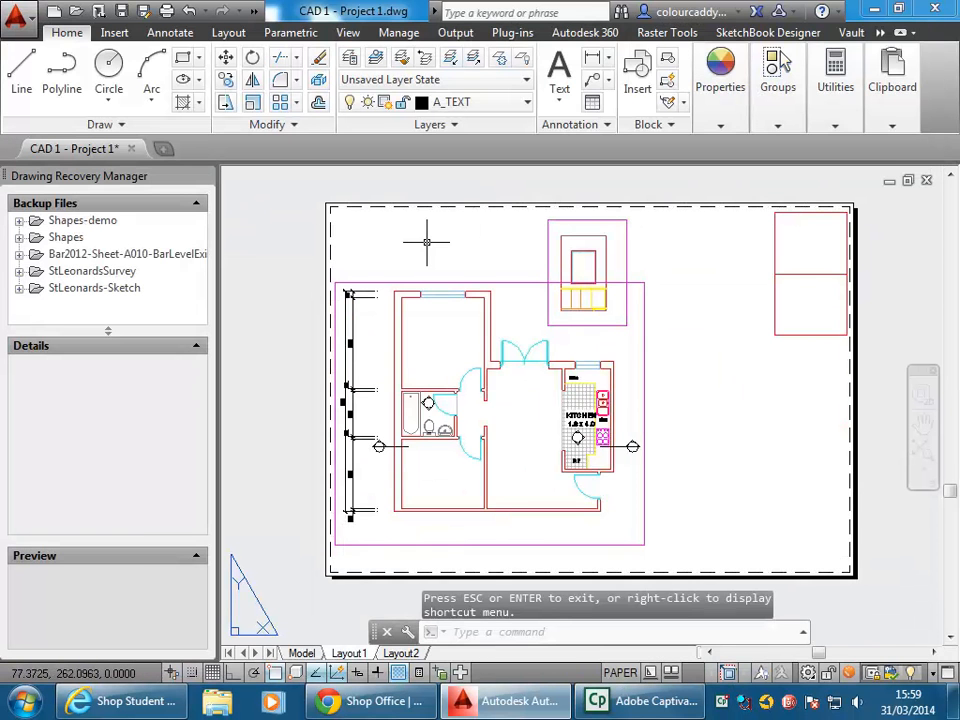
Step: Switch to model space and check the current annotation scale in the list of available scales
{"action": "middle_click_drag", "start_coordinate": [427, 241], "coordinate": [403, 241]}
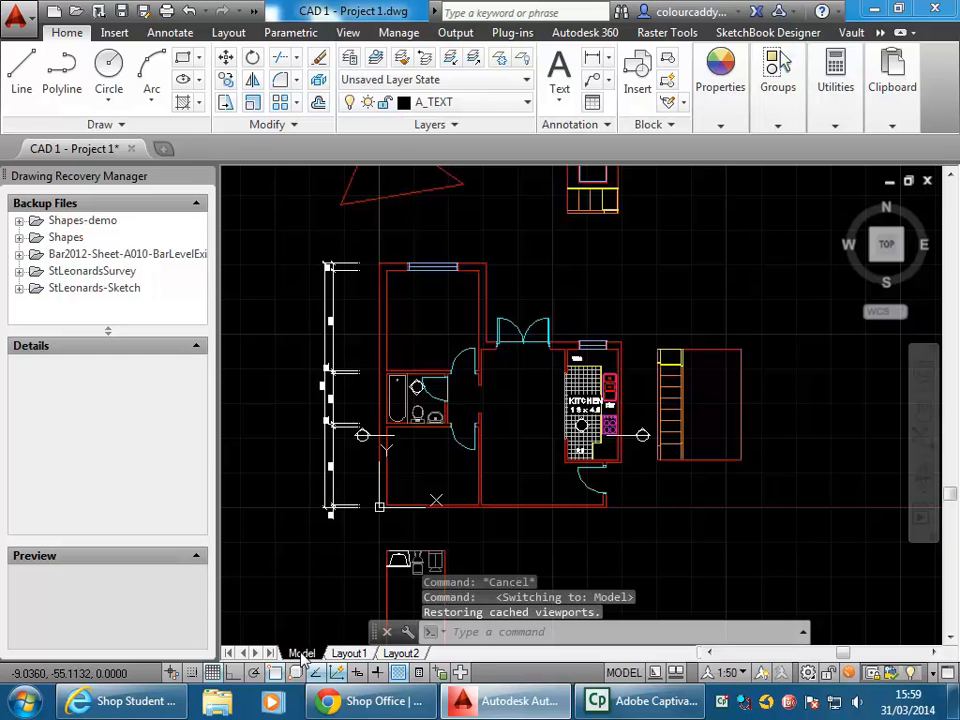
{"action": "left_click", "coordinate": [302, 653]}
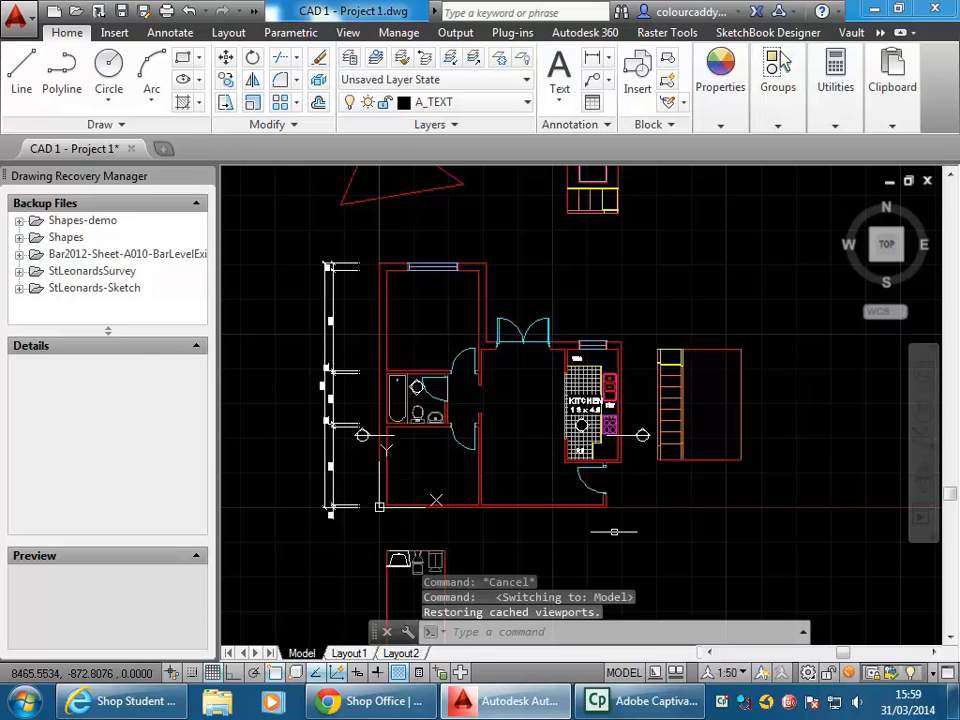
{"action": "left_click", "coordinate": [730, 672]}
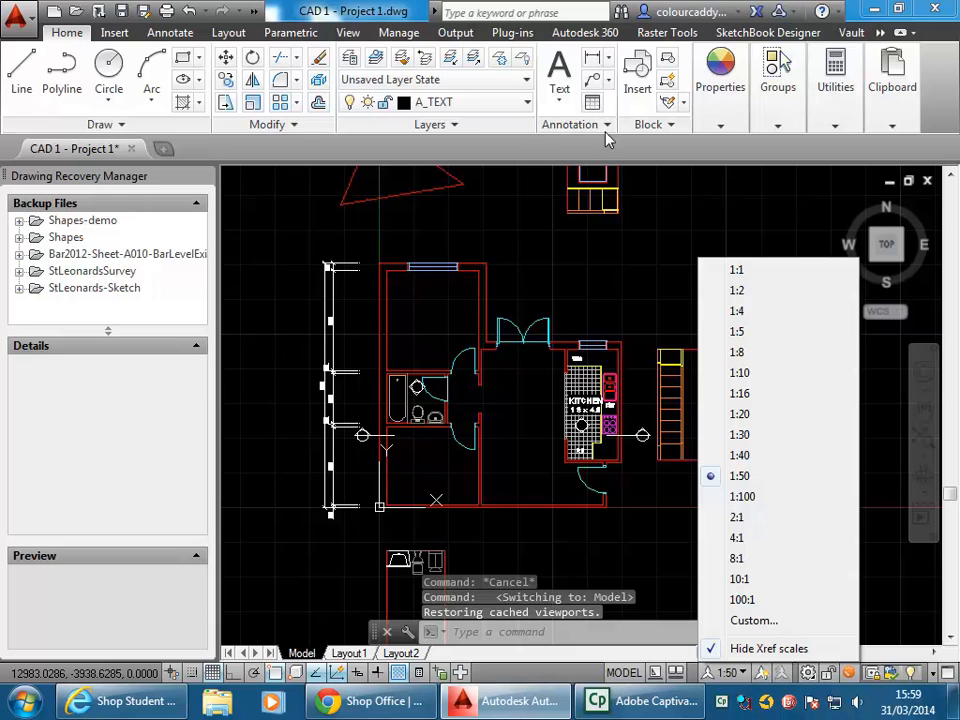
{"action": "left_click", "coordinate": [585, 152]}
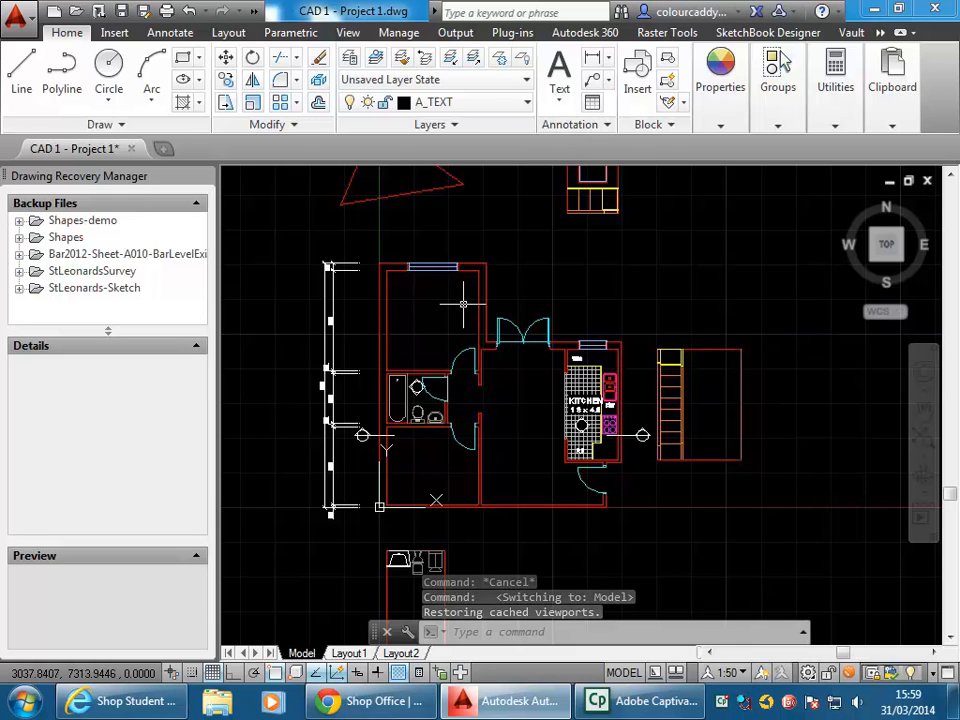
{"action": "left_click", "coordinate": [730, 673]}
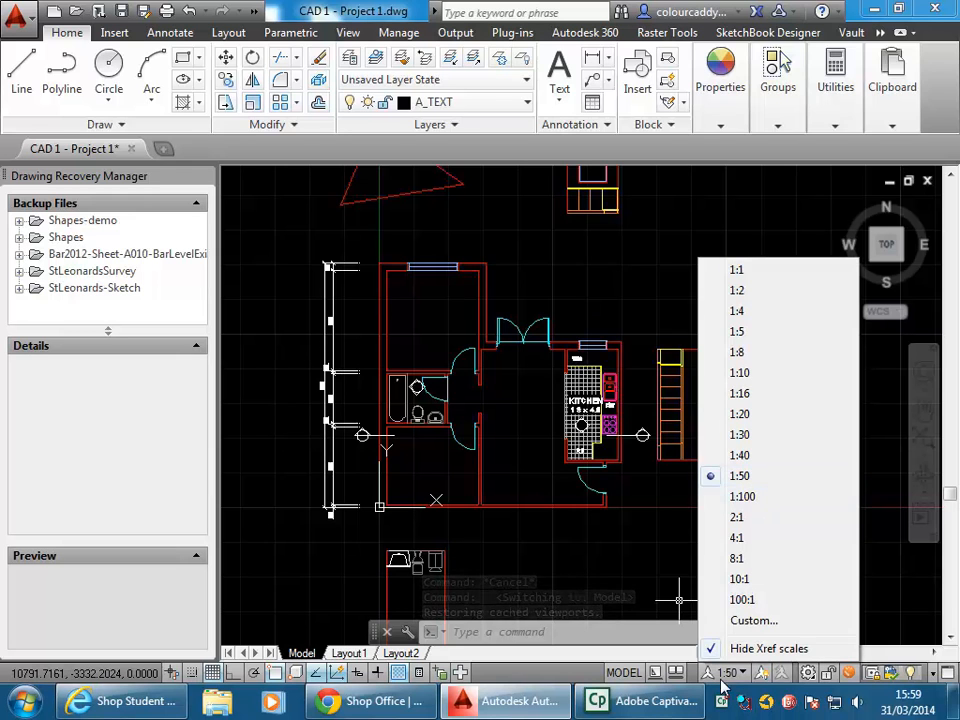
{"action": "key", "text": "Escape"}
{"action": "key", "text": "Escape"}
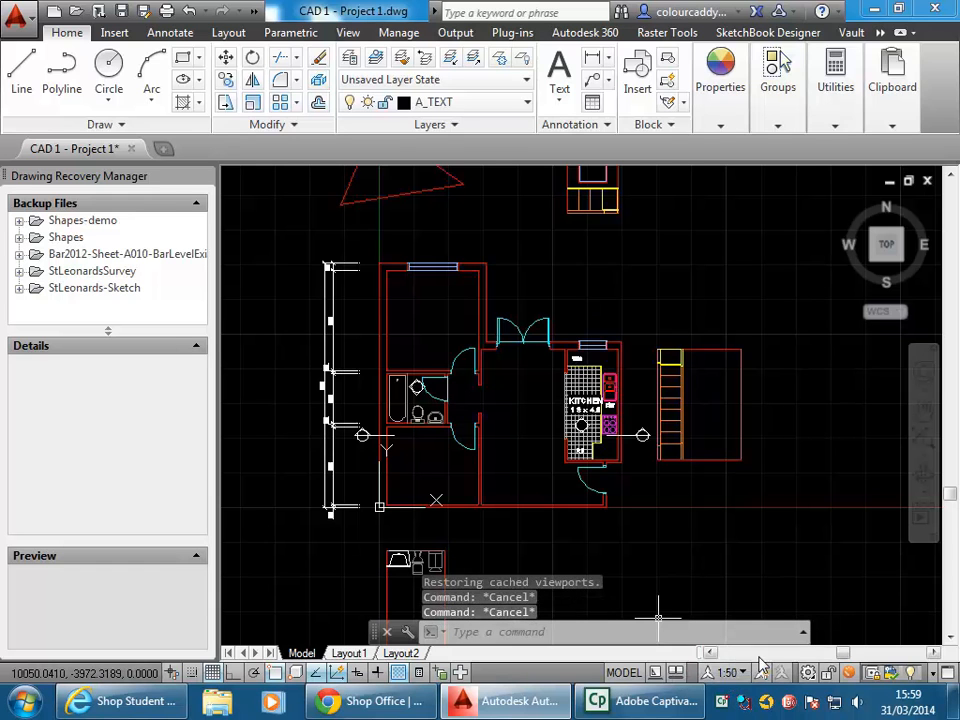
Step: Return to Layout1, activate the floor plan viewport to check its viewport scale, and go back to paper space
{"action": "left_click", "coordinate": [349, 652]}
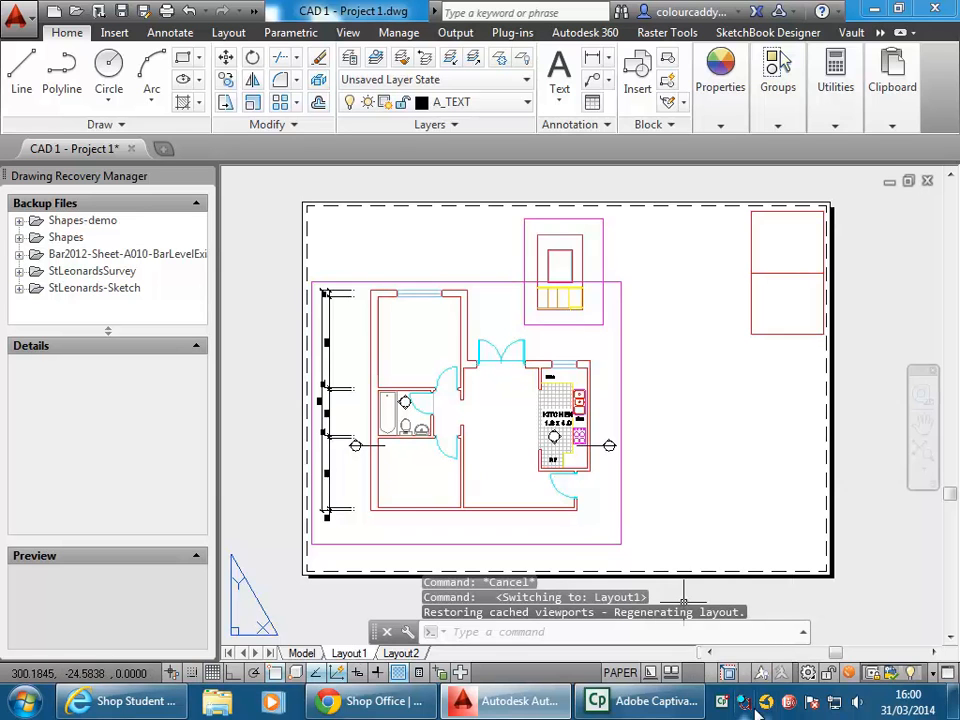
{"action": "double_click", "coordinate": [512, 442]}
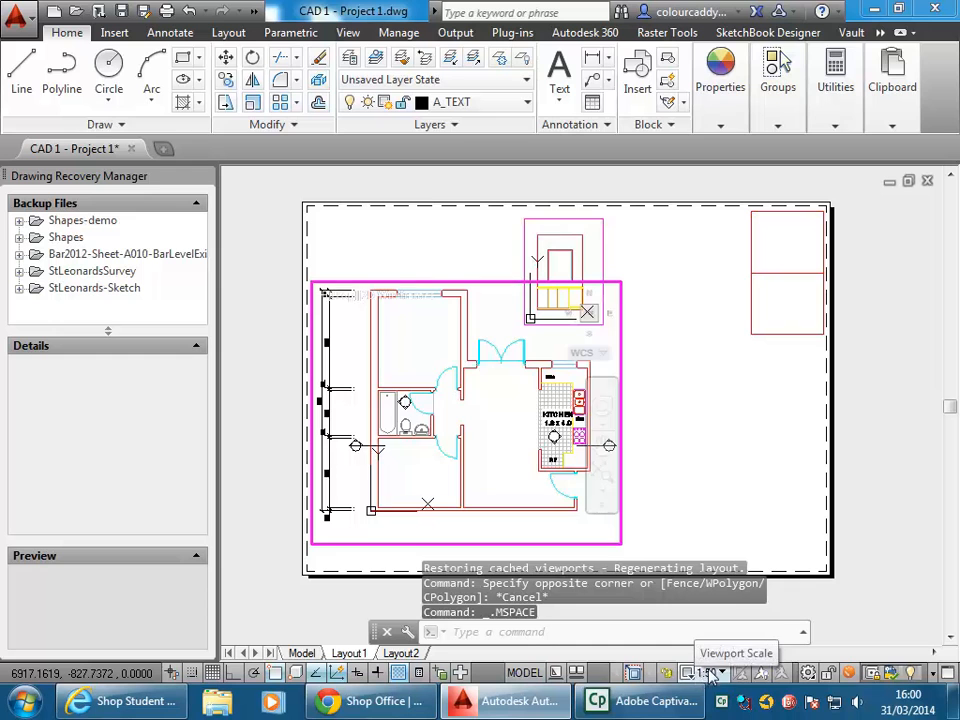
{"action": "double_click", "coordinate": [394, 229]}
{"action": "double_click", "coordinate": [396, 231]}
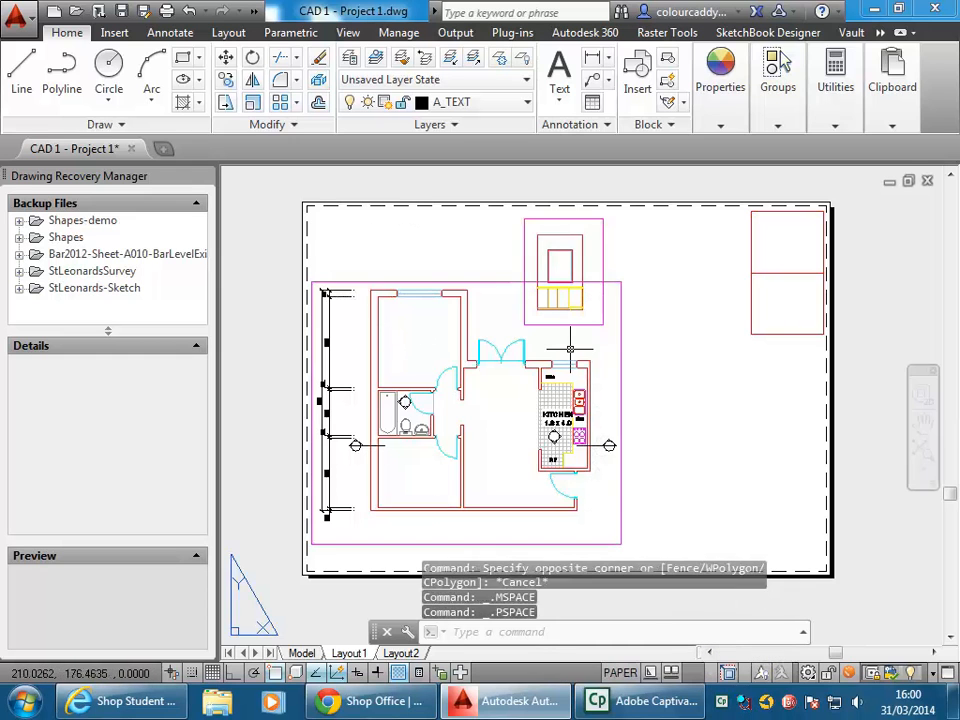
Step: Create multiline text spanning the upper box of the title block in the sheet's northeast corner, reading "Project: St. Peper"
{"action": "mouse_move", "coordinate": [756, 280]}
{"action": "middle_mouse_down"}
{"action": "mouse_move", "coordinate": [617, 289]}
{"action": "mouse_move", "coordinate": [521, 344]}
{"action": "mouse_move", "coordinate": [467, 407]}
{"action": "middle_mouse_up"}
{"action": "scroll", "coordinate": [521, 344], "scroll_direction": "up", "scroll_amount": 4}
{"action": "left_click", "coordinate": [564, 104]}
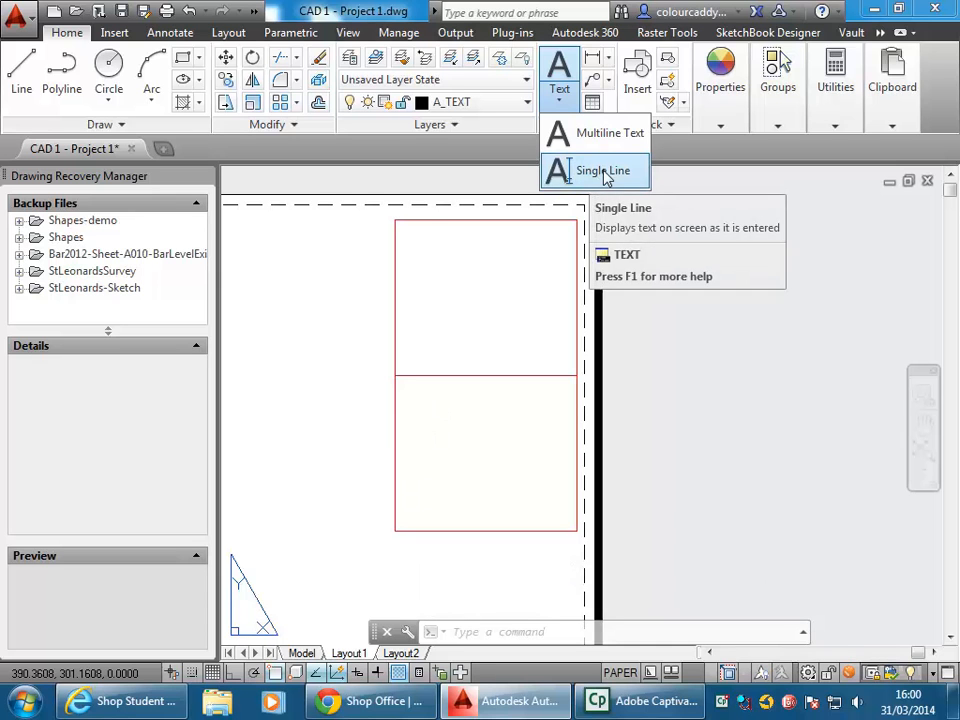
{"action": "left_click", "coordinate": [605, 134]}
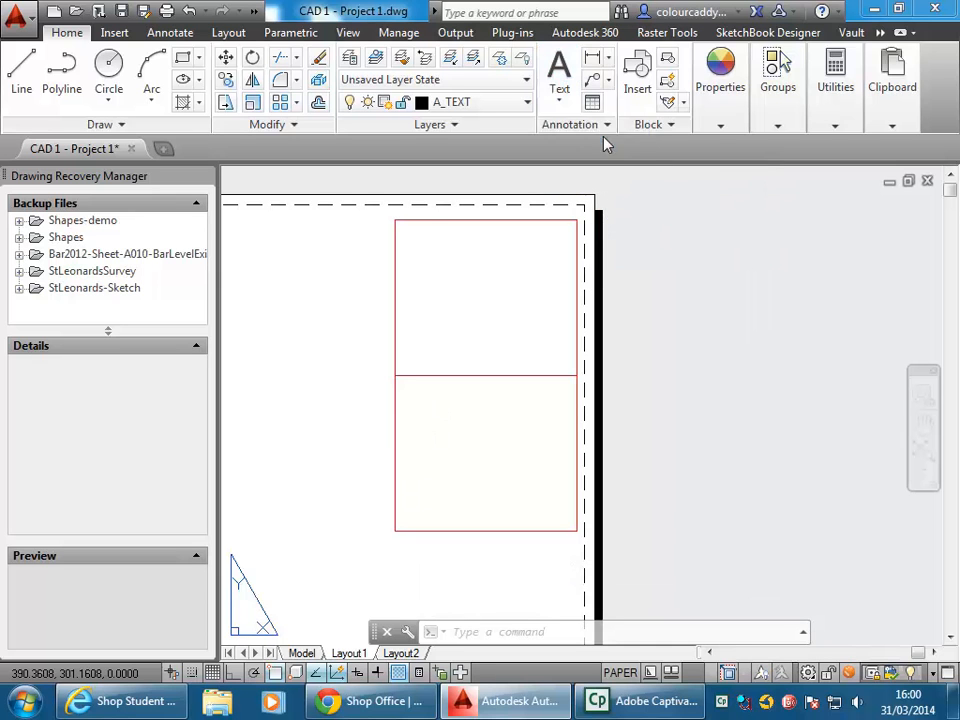
{"action": "scroll", "coordinate": [422, 281], "scroll_direction": "up", "scroll_amount": 2}
{"action": "middle_click_drag", "start_coordinate": [411, 313], "coordinate": [383, 362]}
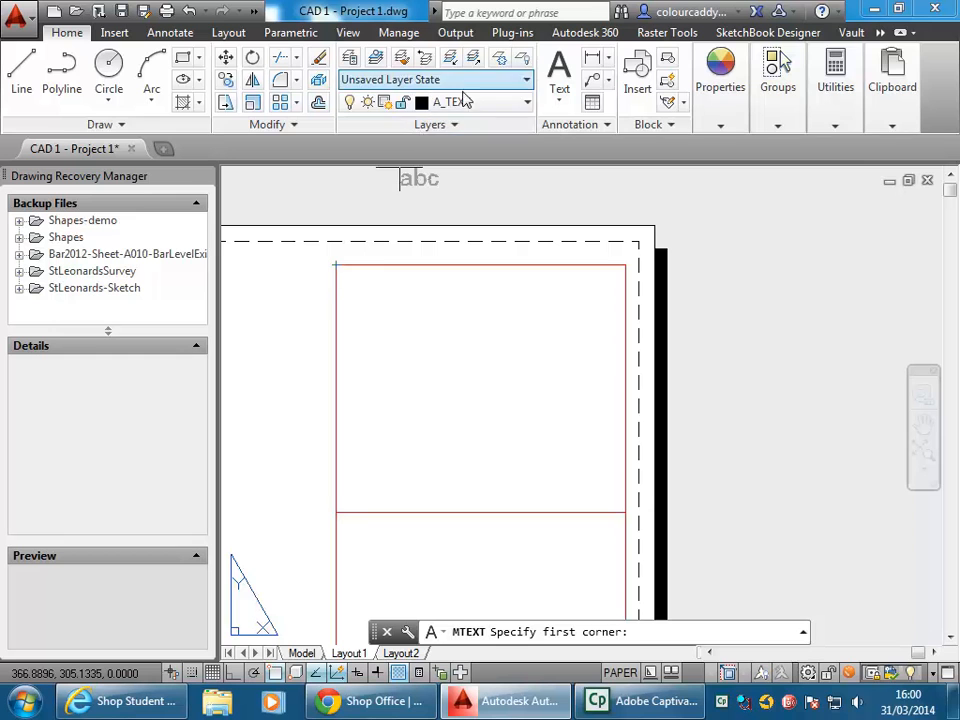
{"action": "left_click", "coordinate": [335, 266]}
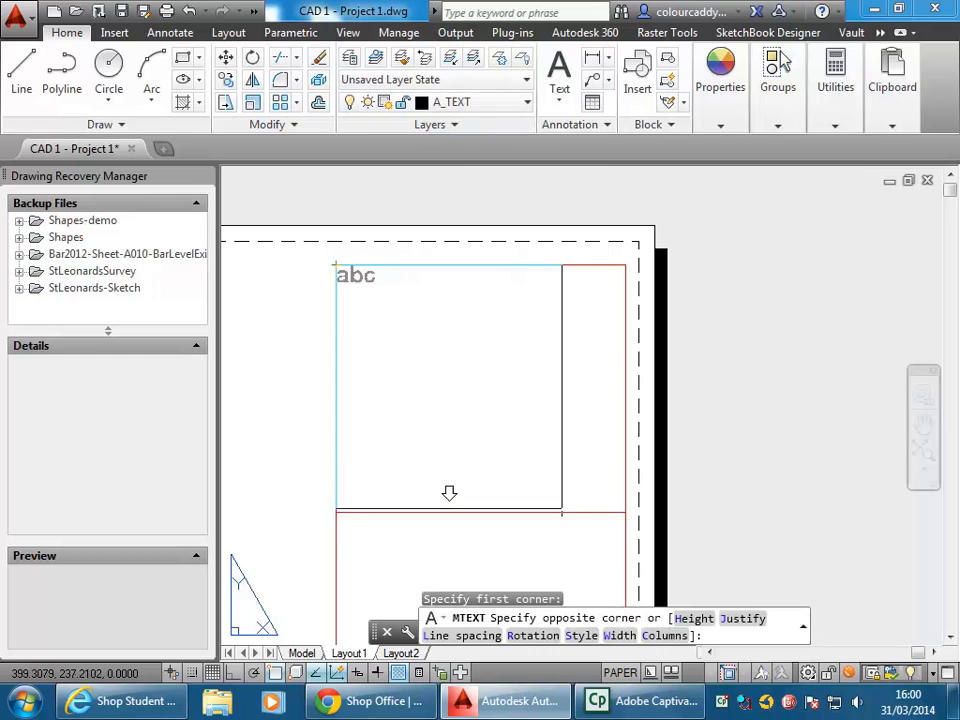
{"action": "left_click", "coordinate": [625, 513]}
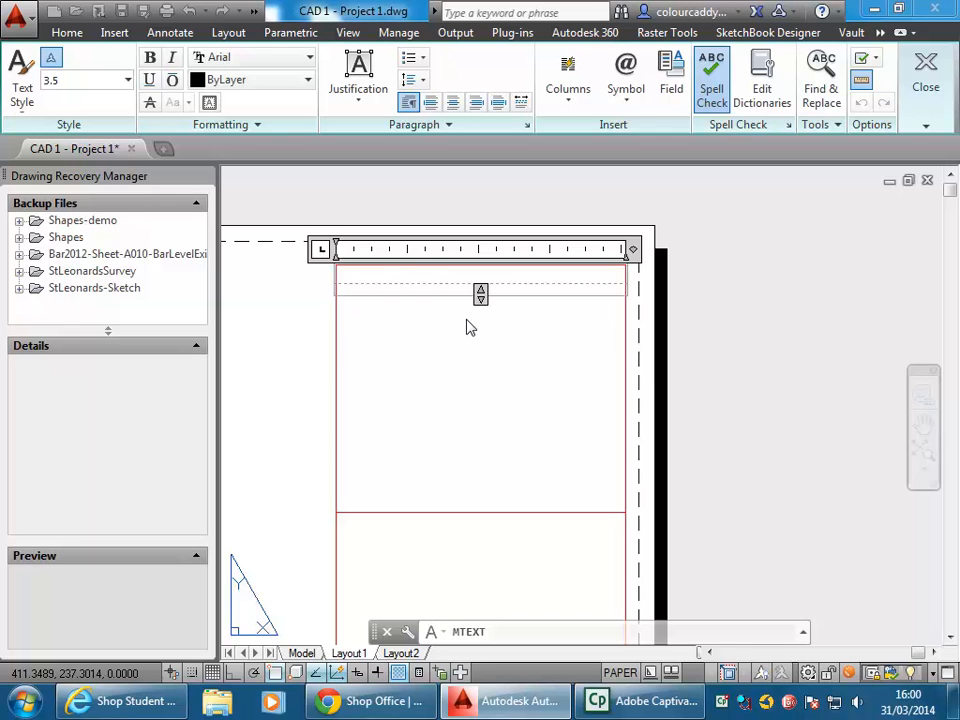
{"action": "type", "text": "roject: S"}
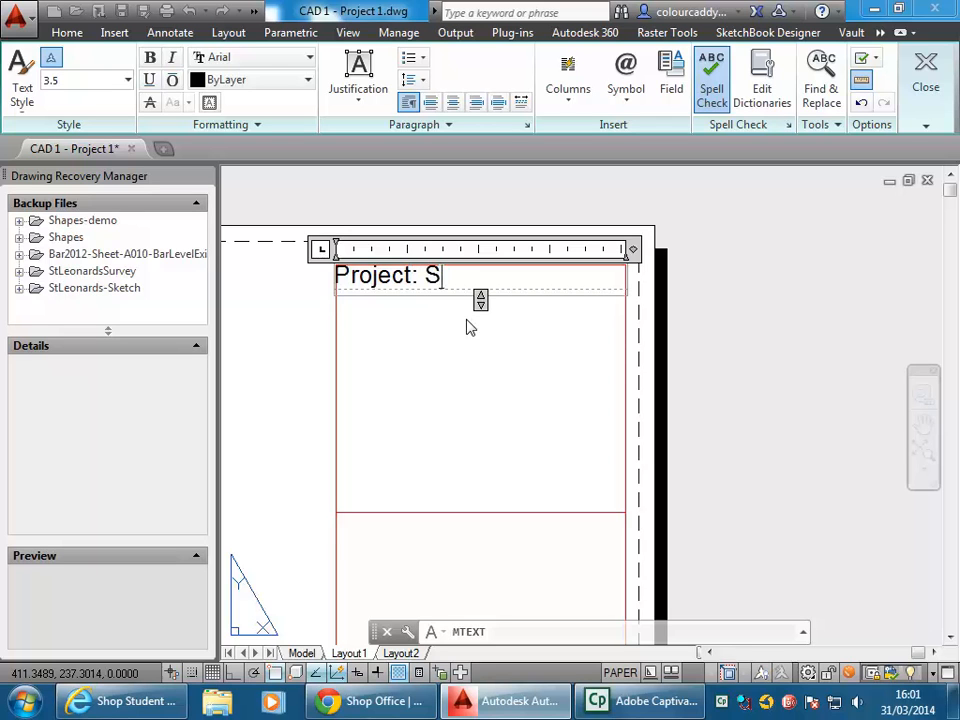
{"action": "type", "text": ". Pepers"}
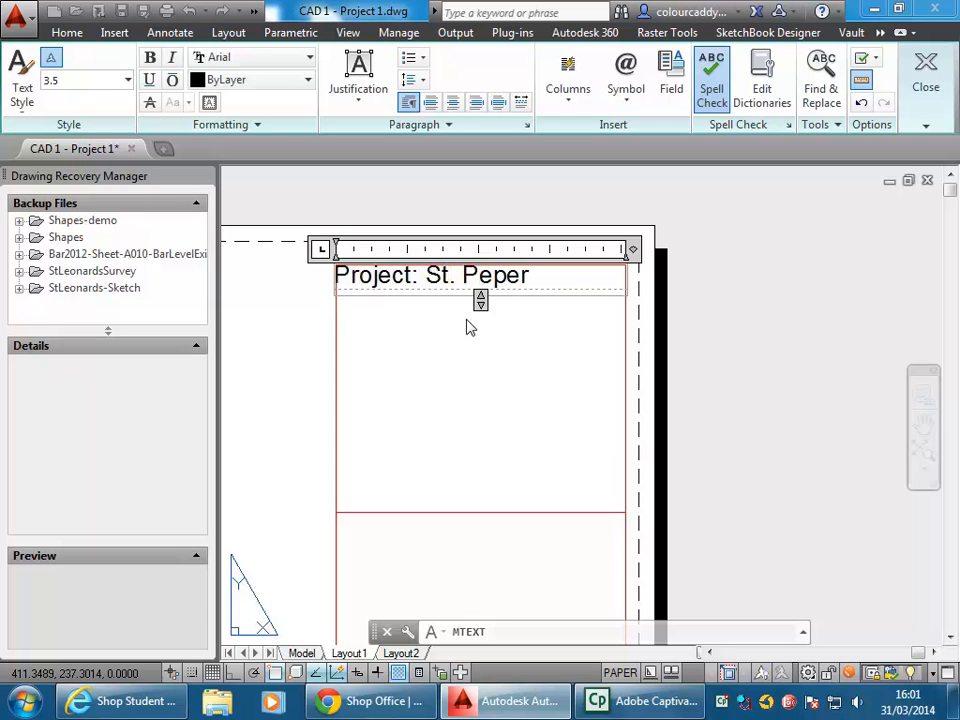